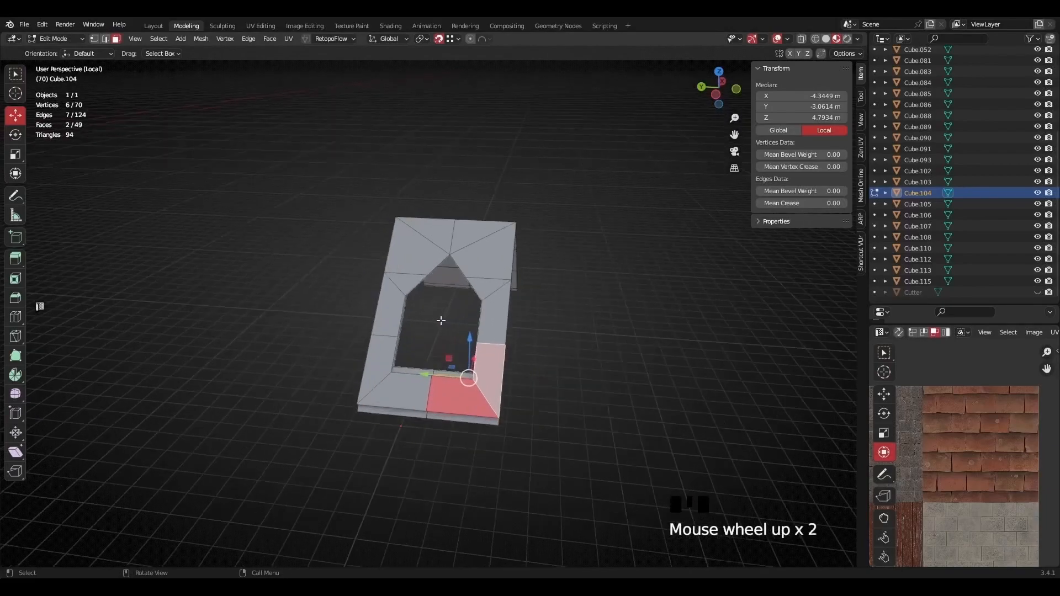
Leave local view, return to Object Mode and select the neighbouring roof section with the front-facing dormer.
key(KP_Divide)
scroll(485, 327, down, 4)
shift+middle_drag(359, 327, 297, 270)
scroll(465, 305, up, 1)
click(441, 306)
shift+click(470, 251)
click(297, 269)
click(296, 269)
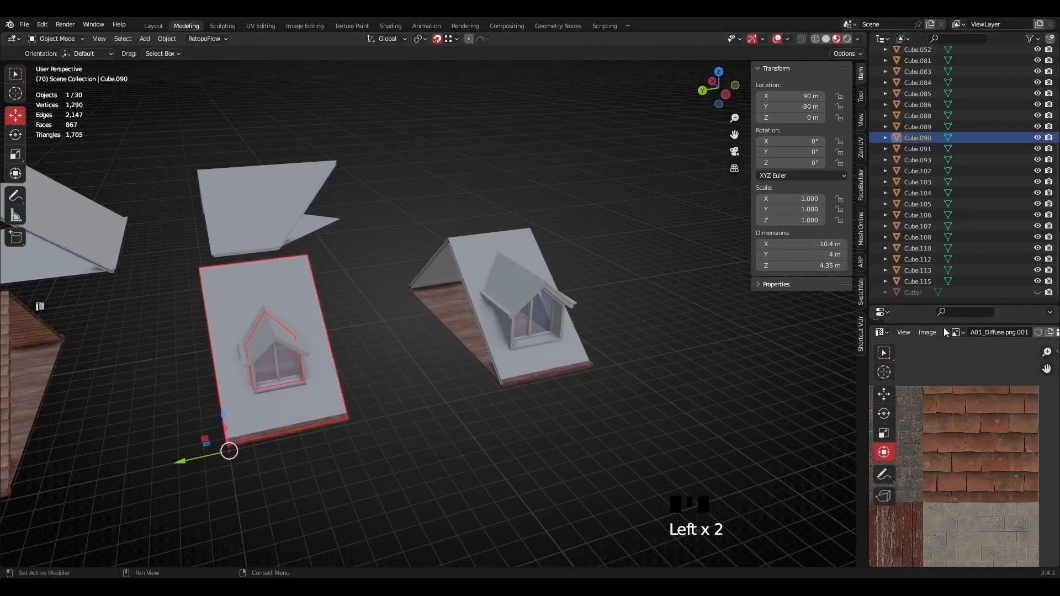
Enlarge the material properties area and replace the selected roof's Material.001 with Atalas_01.
scroll(948, 395, down, 5)
scroll(946, 399, up, 3)
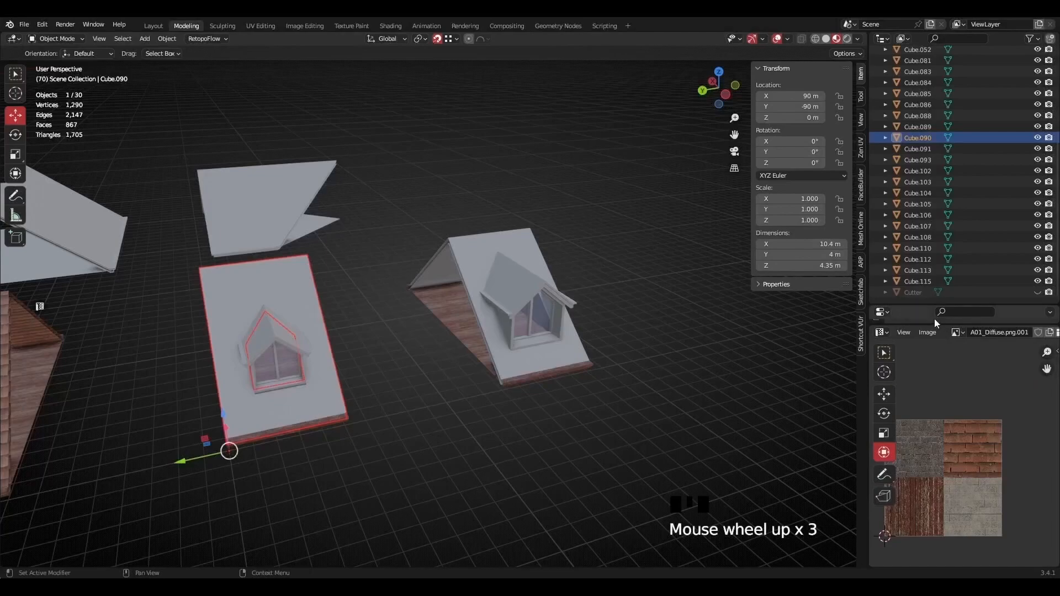
drag(927, 324, 927, 355)
drag(926, 305, 941, 117)
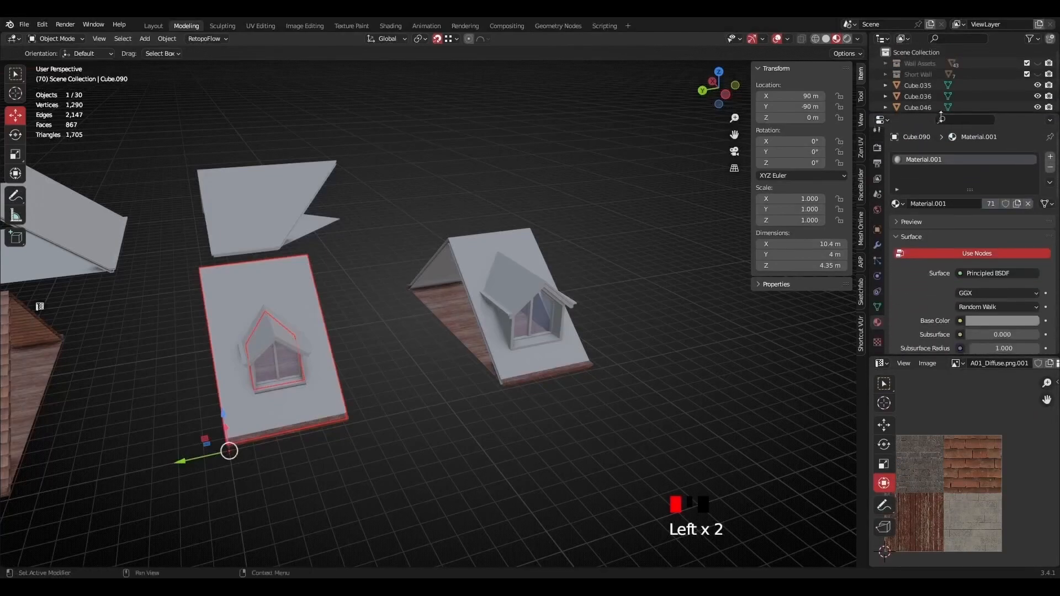
click(1050, 167)
click(898, 203)
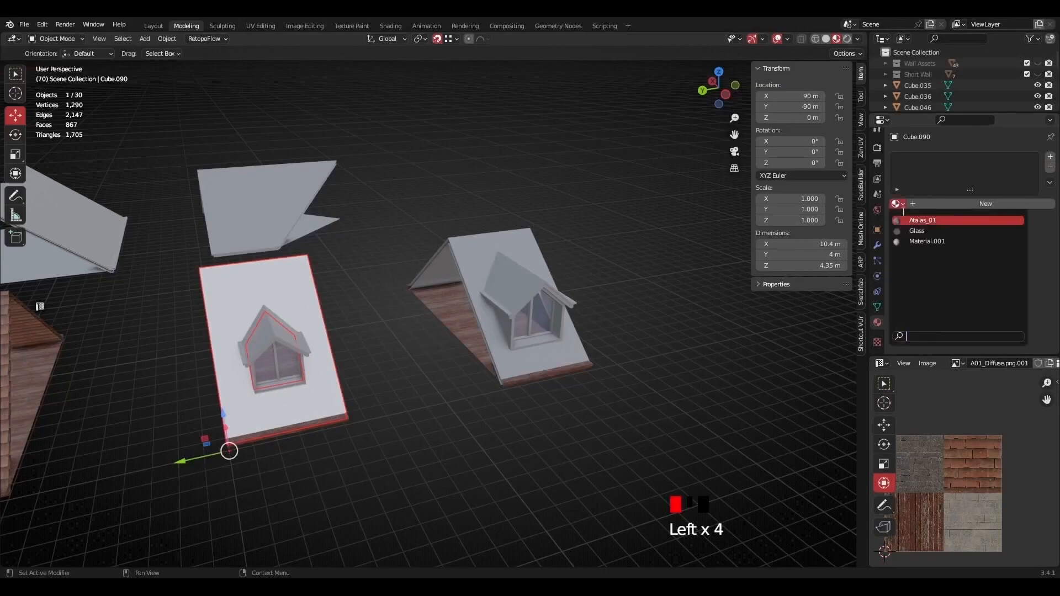
click(931, 220)
Replace the material on the second dormer roof with Atalas_01.
shift+middle_drag(315, 329, 304, 304)
scroll(571, 274, up, 2)
click(570, 272)
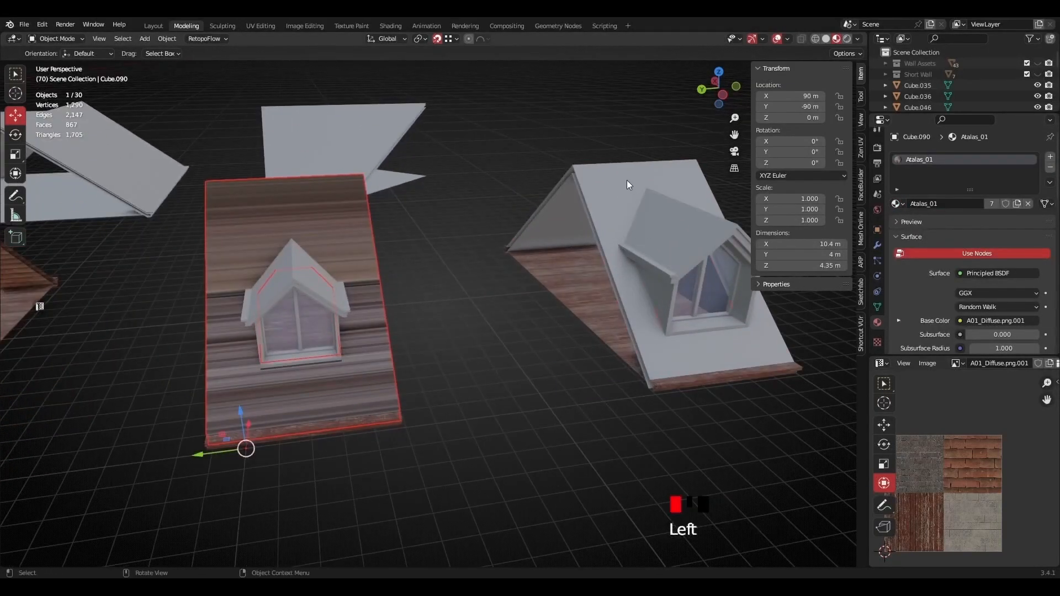
click(1050, 167)
click(902, 204)
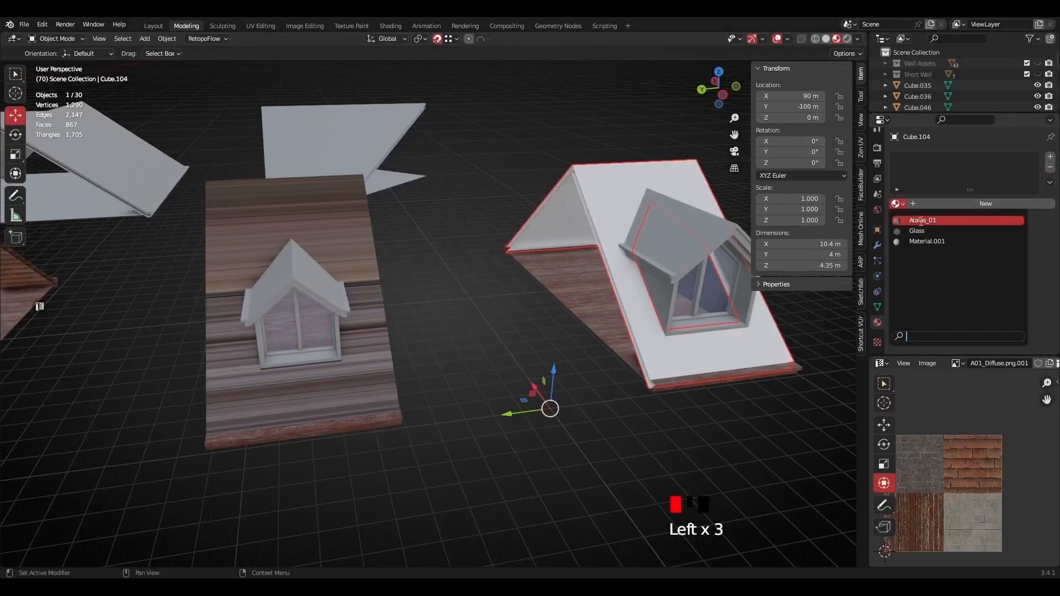
click(920, 222)
Examine the individual roof faces around the first roof's dormer in Edit Mode.
middle_drag(348, 267, 329, 258)
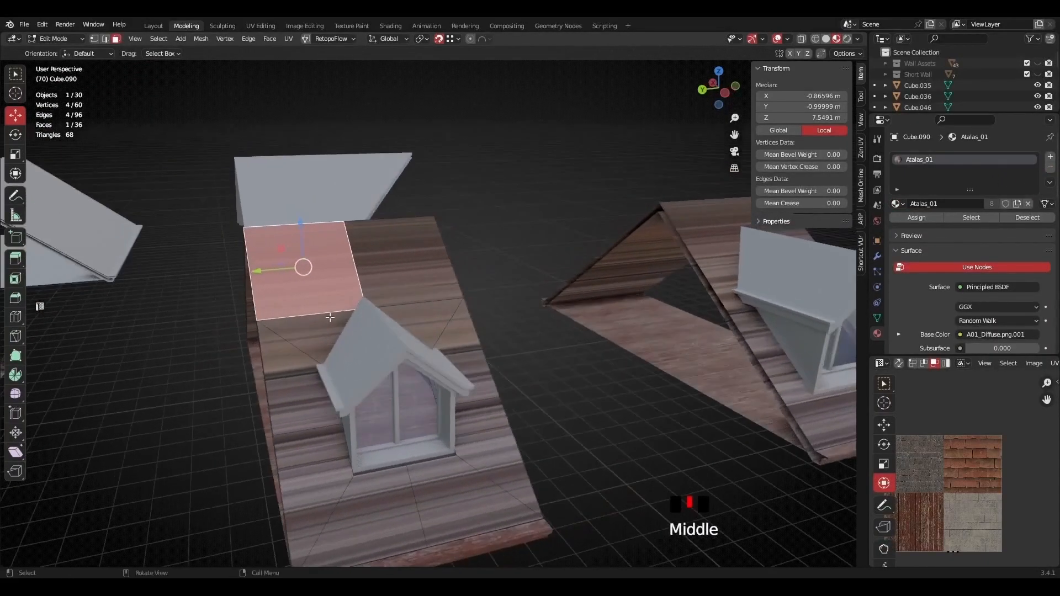
scroll(304, 296, up, 2)
click(444, 240)
click(326, 258)
click(335, 281)
click(305, 341)
click(472, 244)
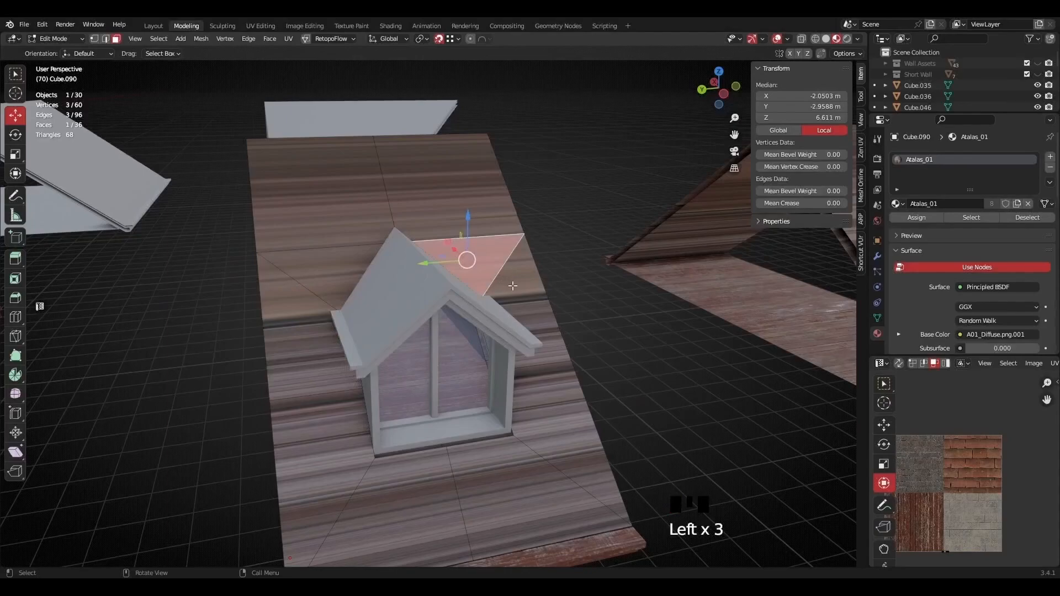
click(529, 354)
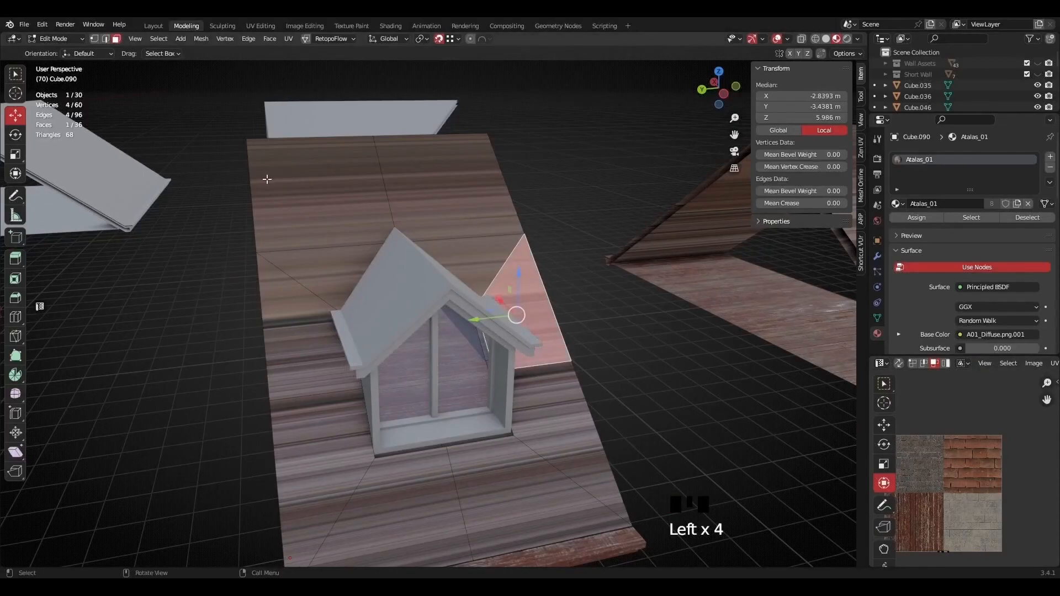
Unwrap each of the two rectangular faces above the first roof's dormer and select the triangular face left of the dormer.
click(309, 218)
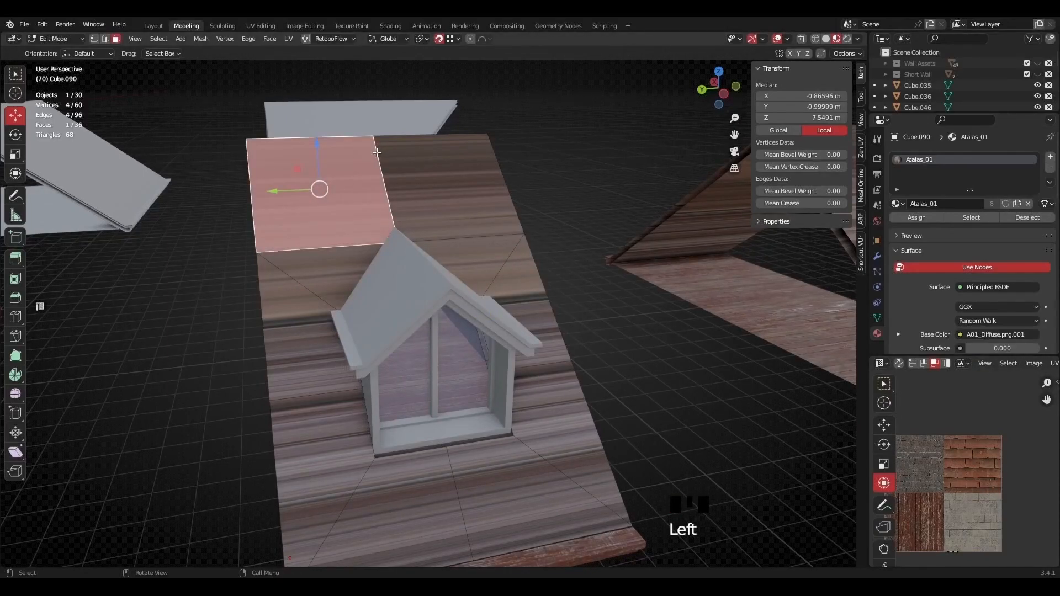
key(u)
click(381, 135)
click(463, 168)
key(u)
click(509, 190)
click(324, 273)
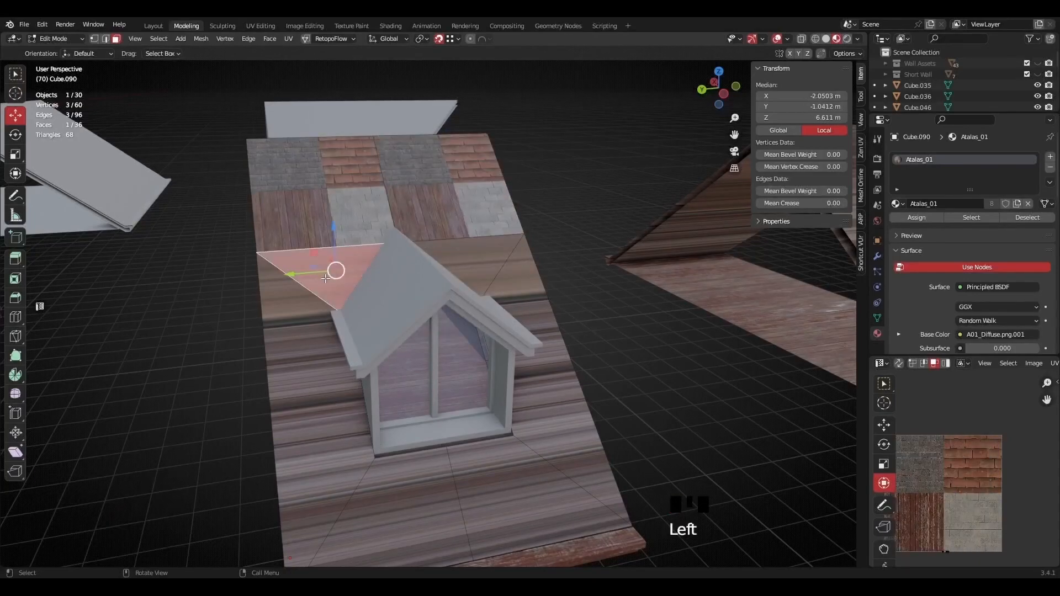
shift+click(281, 322)
shift+click(294, 337)
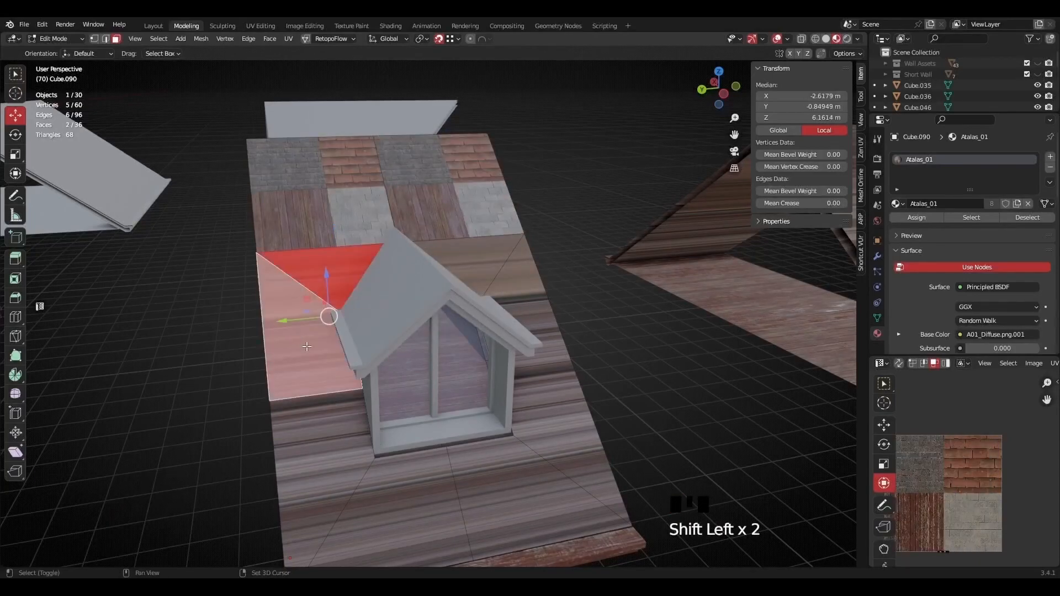
key(i)
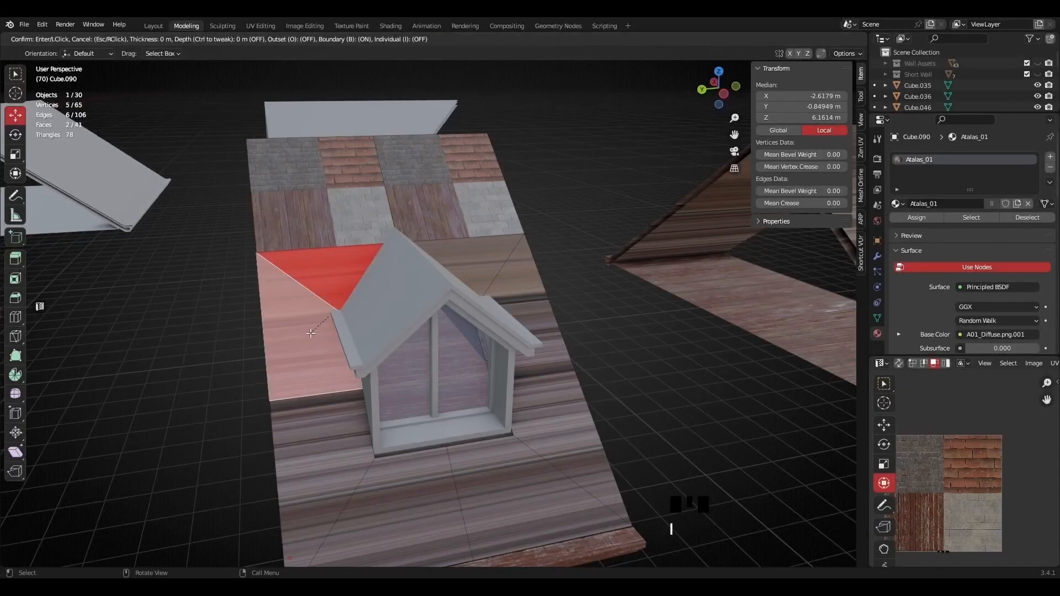
right_click(311, 333)
key(ctrl+z)
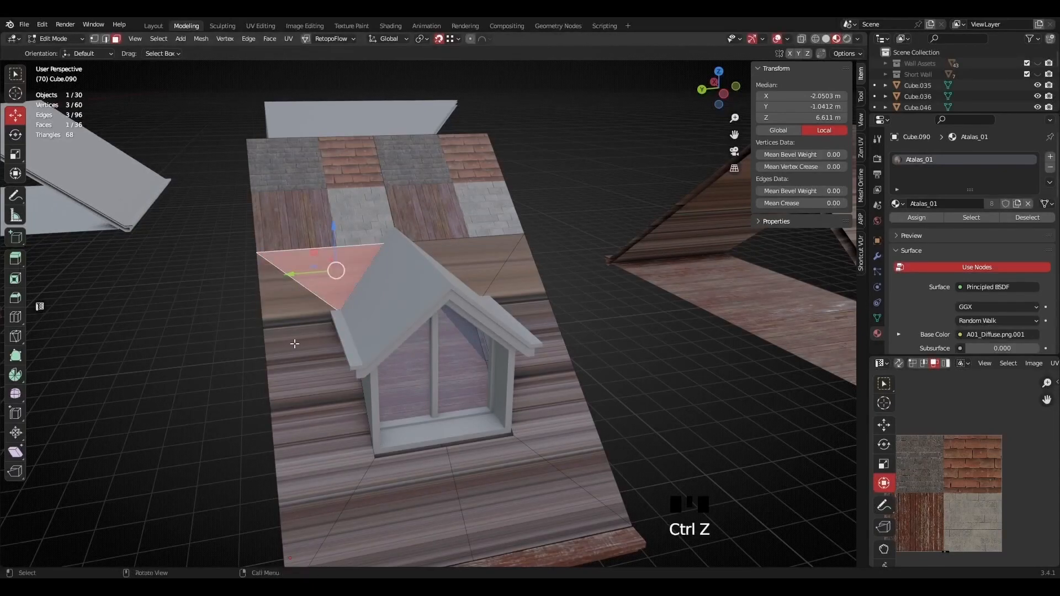
Unwrap the two adjoining faces left of the first roof's dormer together, and likewise the two faces to its right.
shift+click(303, 342)
key(u)
click(386, 285)
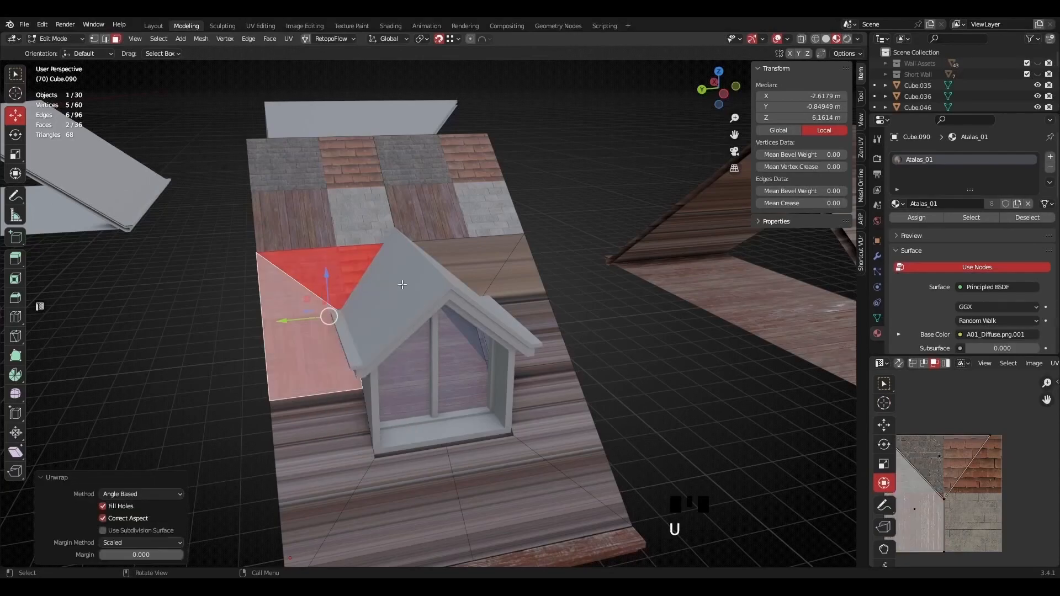
click(471, 257)
shift+click(523, 289)
key(u)
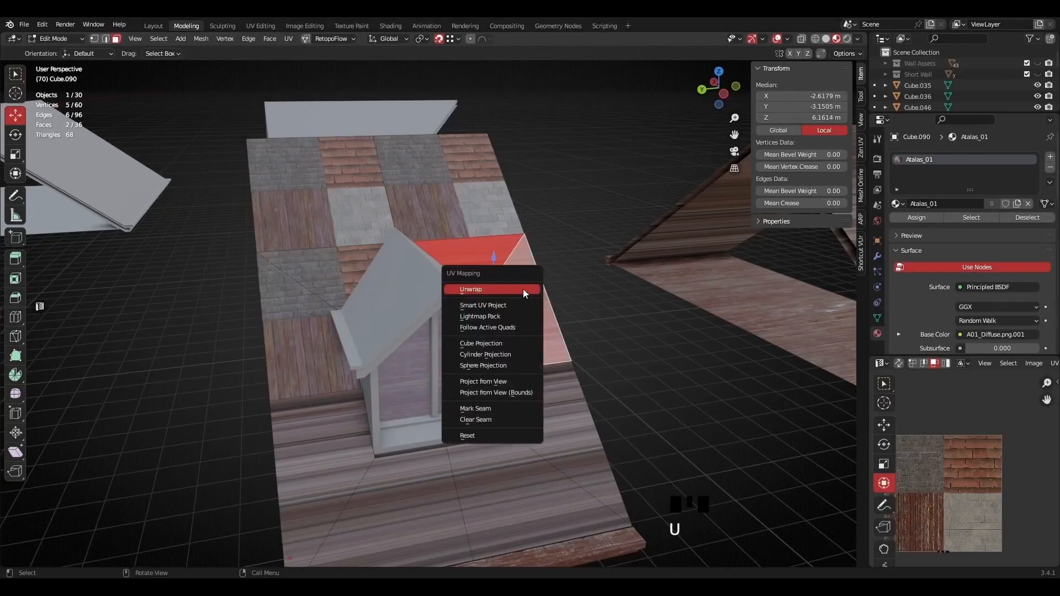
click(508, 288)
Unwrap the two lower-left faces below the first roof's dormer together.
click(361, 419)
shift+click(423, 518)
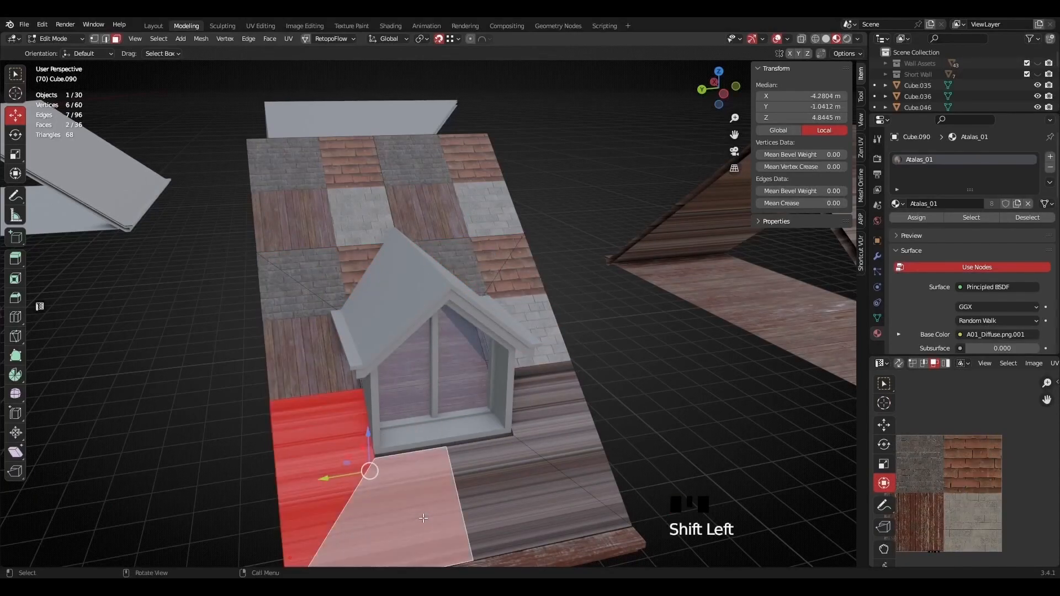
key(u)
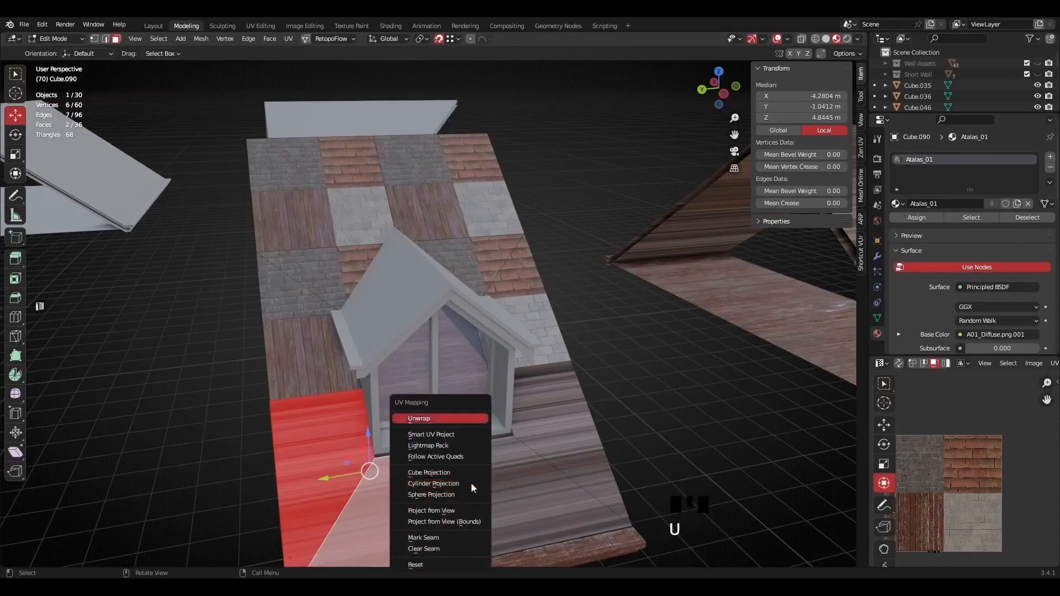
click(424, 418)
Unwrap the two lower-right faces below the first roof's dormer together.
click(525, 492)
shift+click(551, 438)
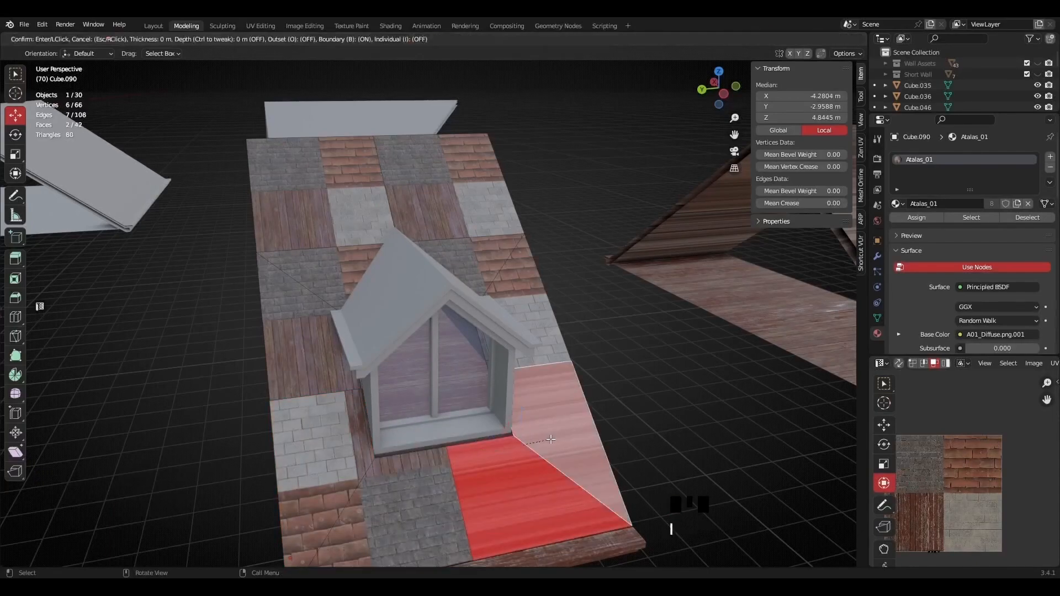
key(ctrl+z)
shift+click(554, 432)
key(u)
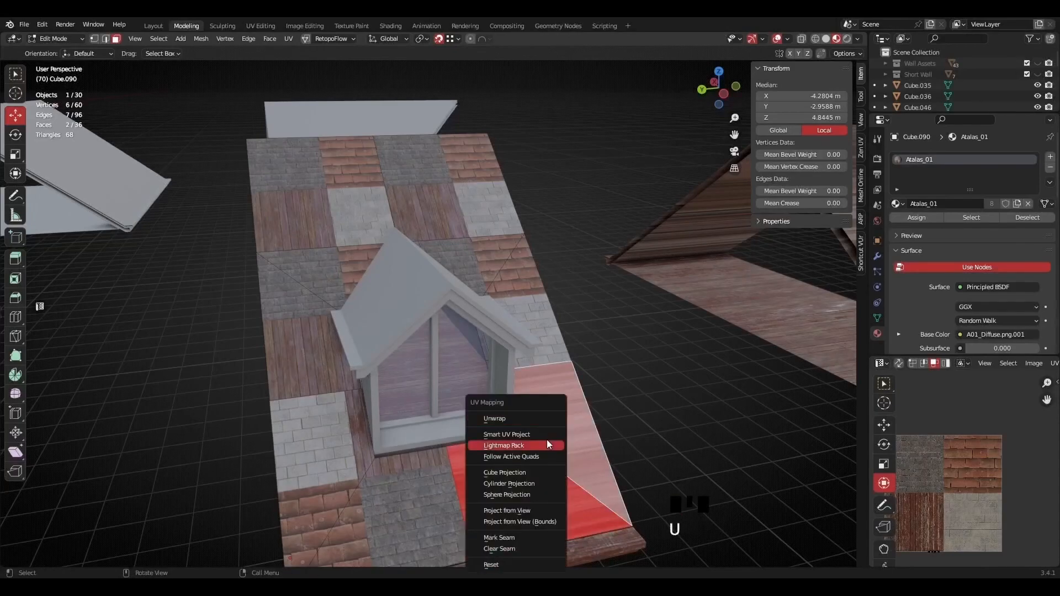
click(504, 417)
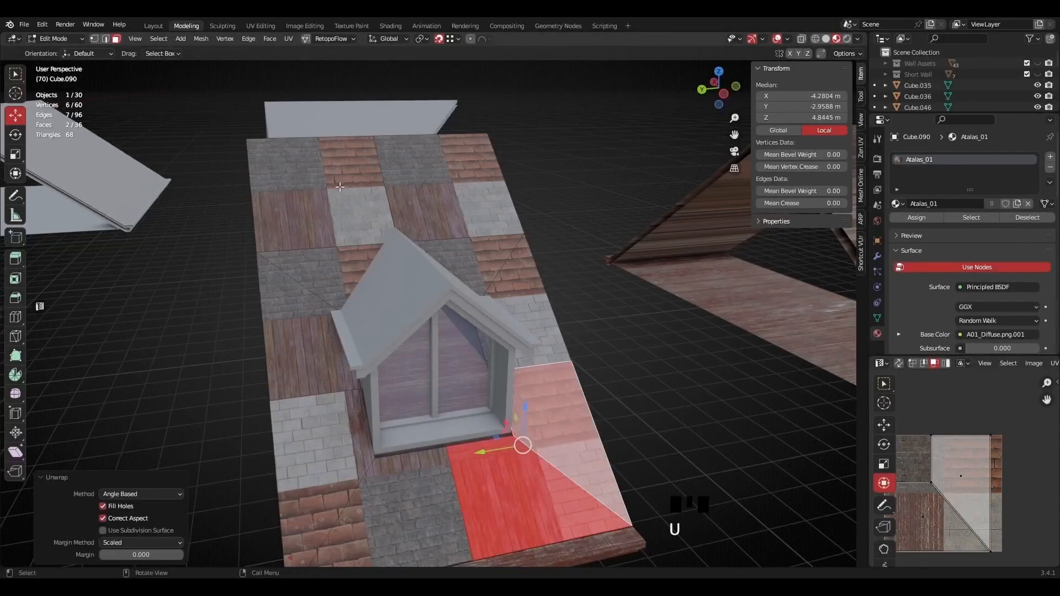
Check the UV layout of the upper and side faces around the first roof's dormer one by one.
click(335, 190)
middle_drag(426, 262, 403, 227)
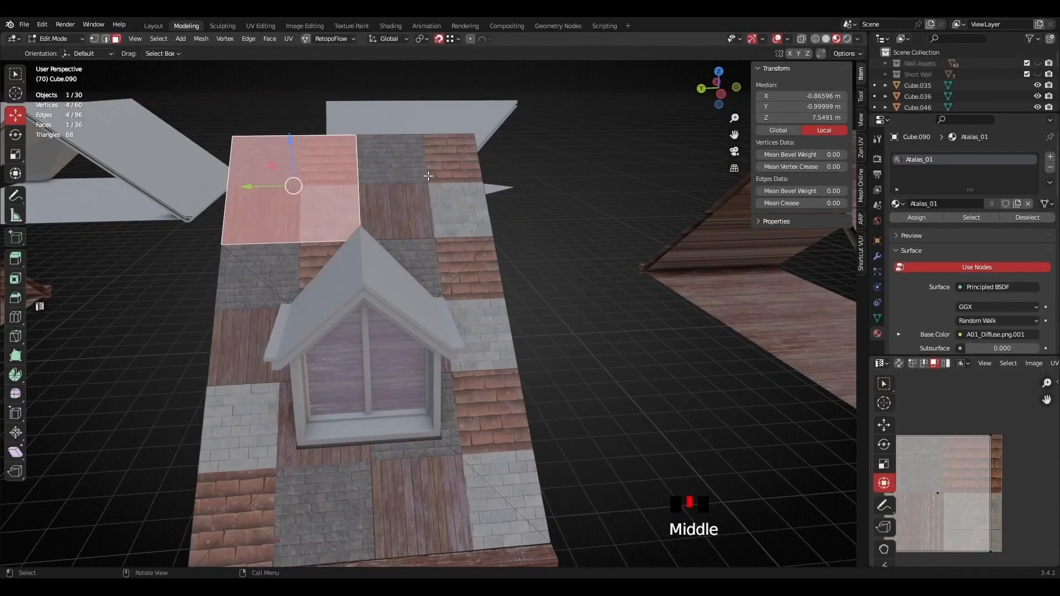
click(440, 152)
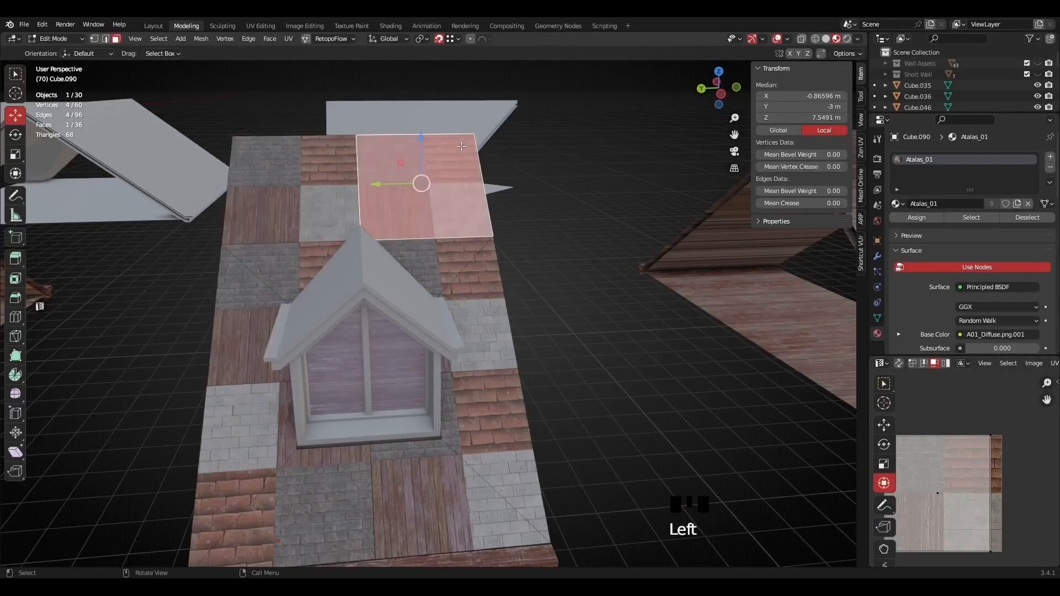
click(287, 279)
click(444, 266)
click(469, 321)
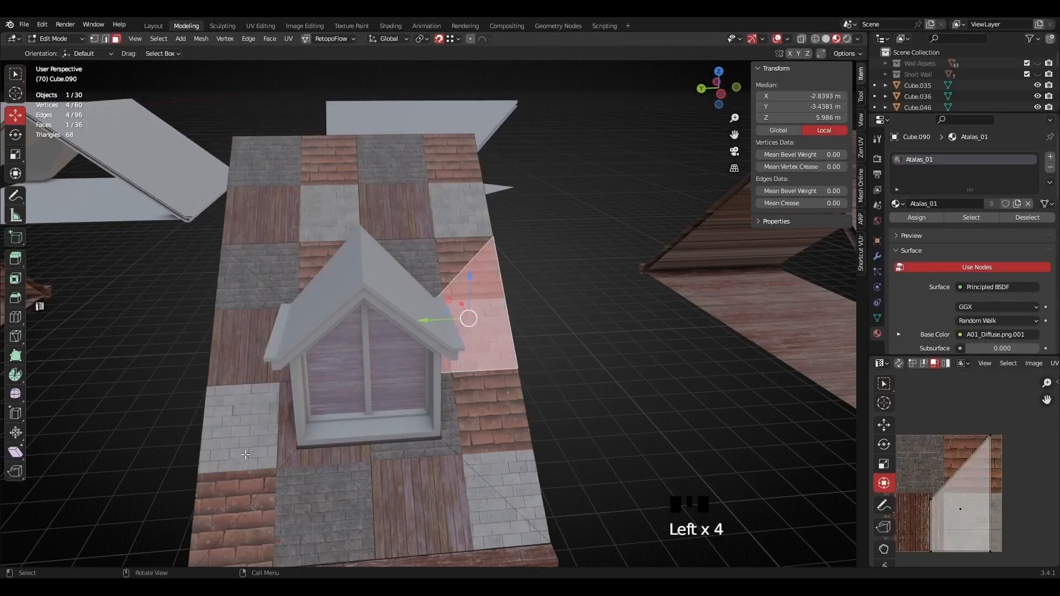
Rotate the UVs of the two lower-left roof faces by 180 degrees.
click(233, 494)
shift+click(309, 514)
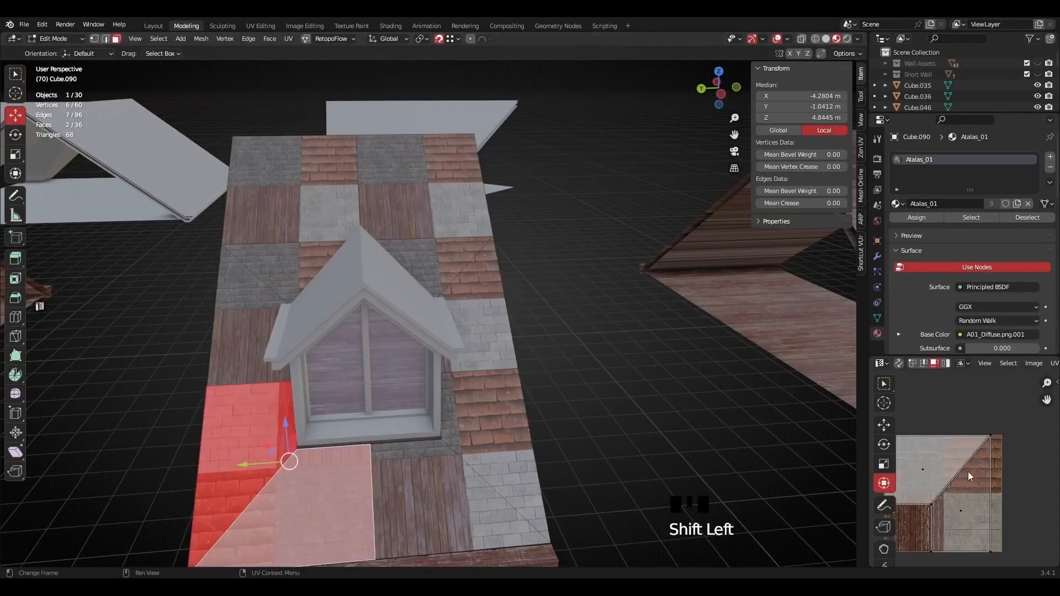
scroll(982, 442, down, 1)
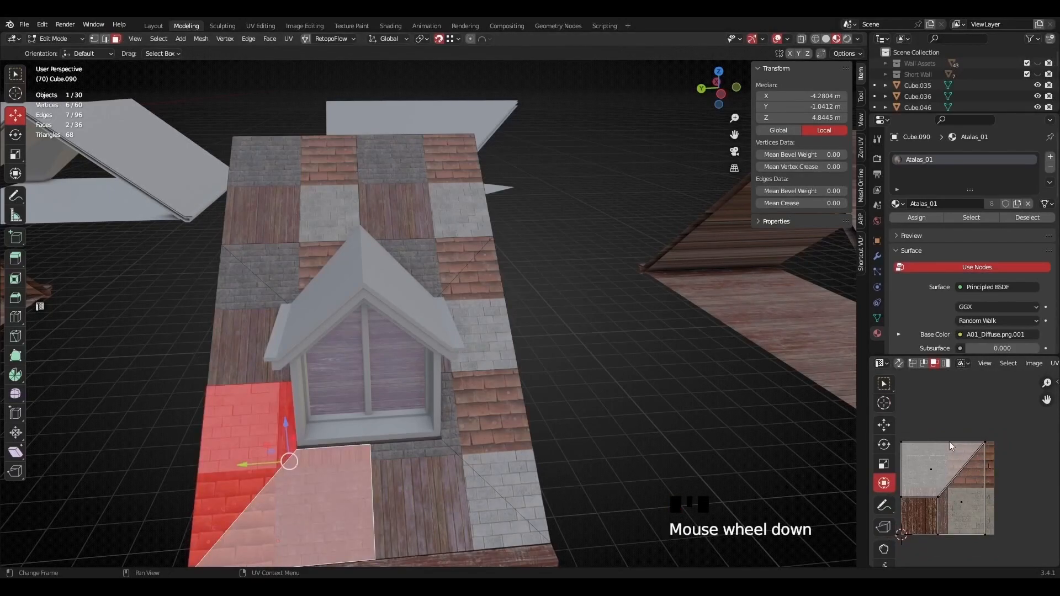
middle_drag(980, 442, 992, 437)
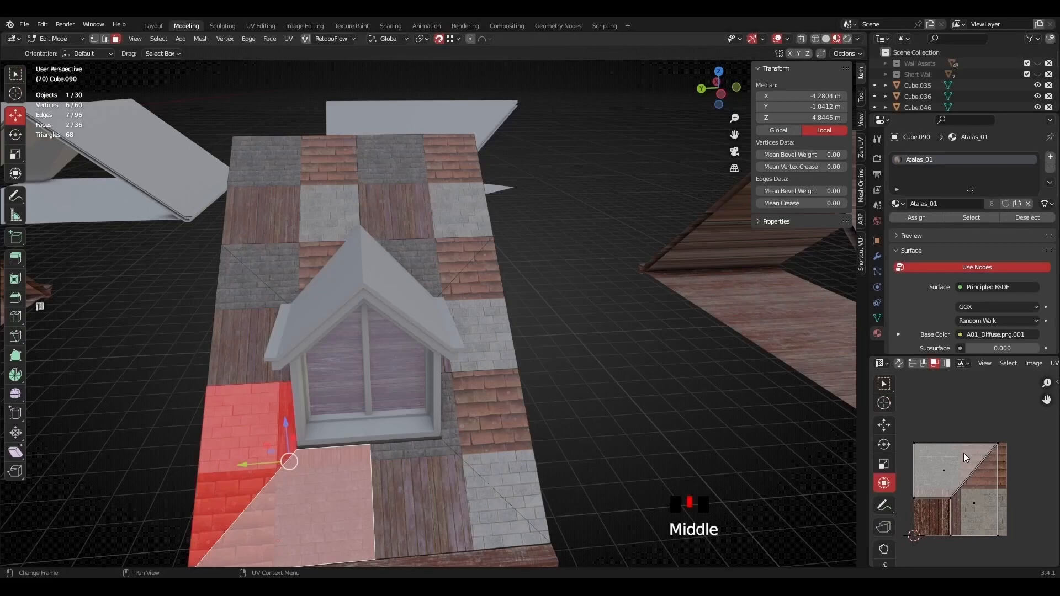
key(a)
key(r)
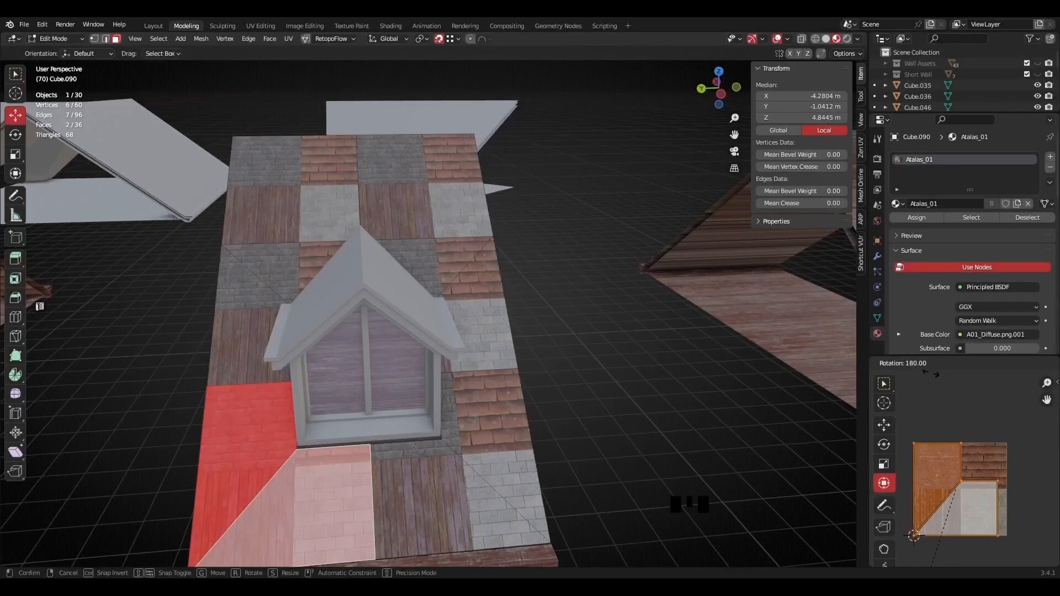
click(930, 374)
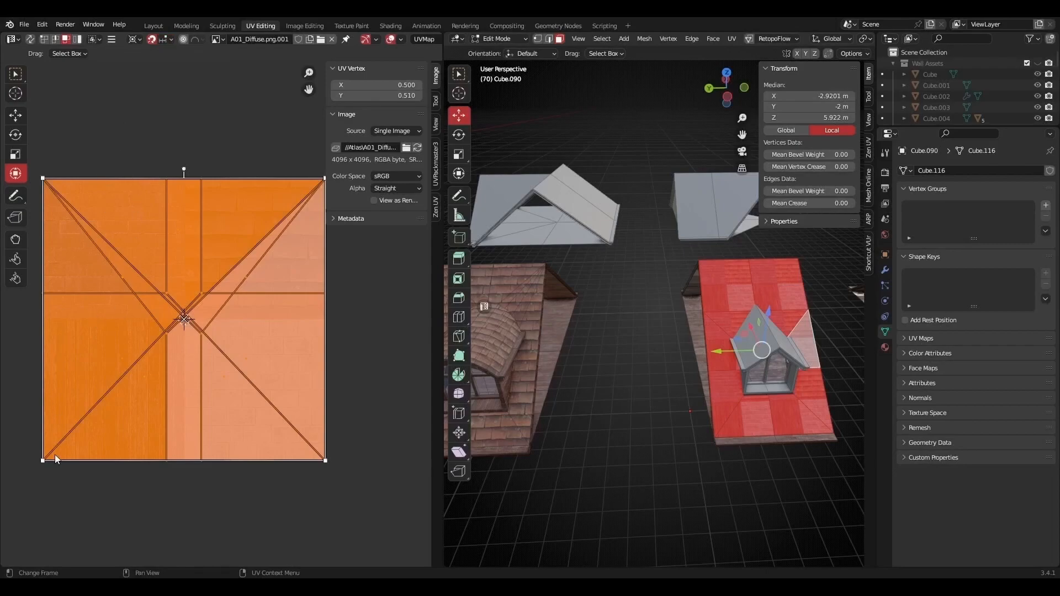
Scale the first roof's front-face UVs down onto the clay-tile quadrant of the atlas and deselect the faces.
drag(44, 460, 186, 316)
scroll(762, 417, up, 1)
shift+middle_drag(772, 398, 636, 326)
click(736, 340)
Inspect the first dormer roof's texture up close and look over the neighbouring second dormer roof.
scroll(735, 340, up, 2)
middle_drag(633, 456, 635, 425)
scroll(635, 425, up, 2)
shift+middle_drag(635, 490, 628, 269)
scroll(660, 403, up, 3)
scroll(675, 431, down, 3)
scroll(628, 269, down, 5)
shift+middle_drag(800, 270, 669, 307)
scroll(652, 279, up, 1)
scroll(679, 366, up, 2)
shift+middle_drag(679, 366, 656, 315)
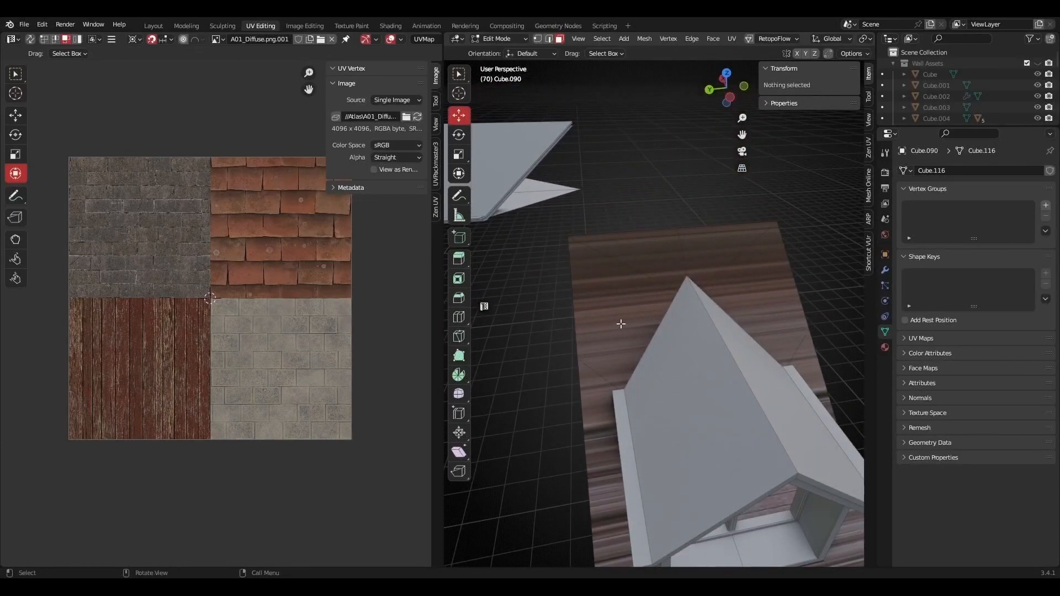
Switch editing to the second dormer roof and unwrap its two upper-left faces together.
key(Tab)
click(636, 324)
key(Tab)
click(627, 324)
shift+click(658, 260)
middle_drag(658, 260, 672, 342)
key(u)
click(665, 266)
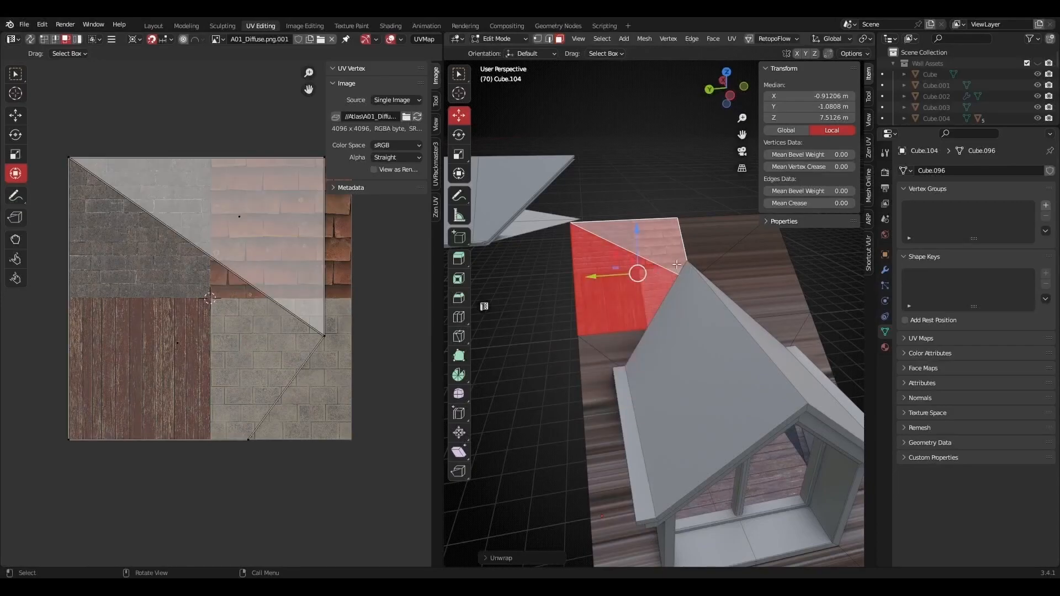
Unwrap the second roof's two upper-right faces above the dormer together.
click(710, 252)
shift+click(745, 292)
key(u)
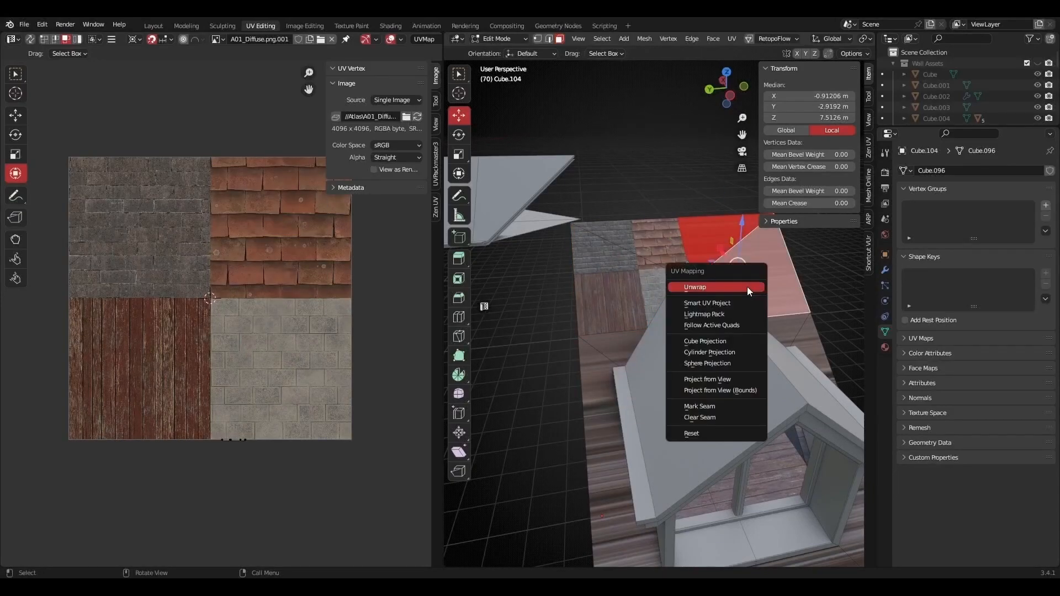
click(748, 288)
Unwrap the two adjoining faces left of the second roof's dormer together.
click(611, 349)
shift+click(587, 376)
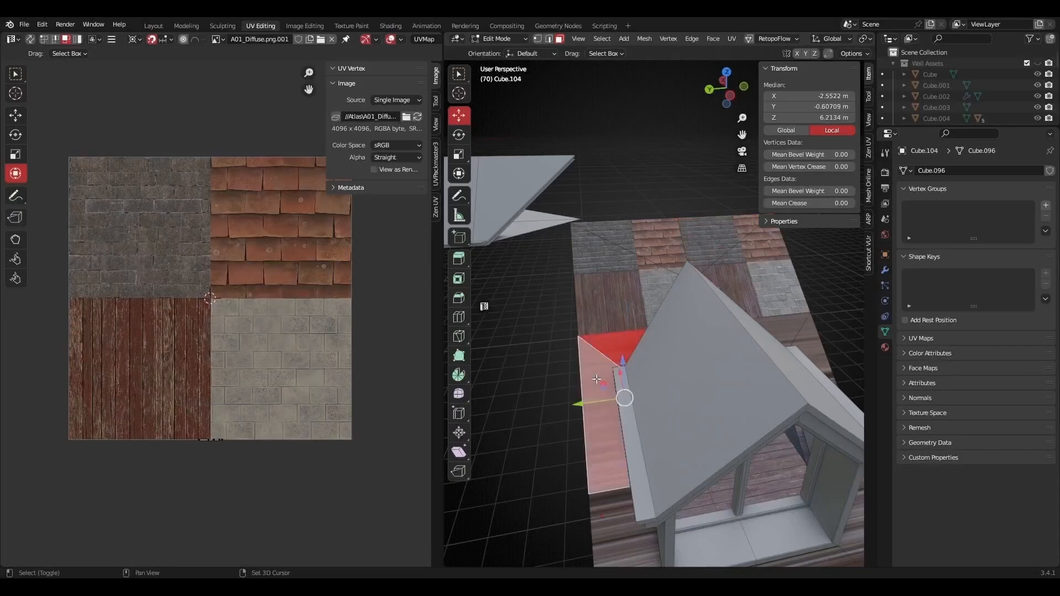
key(u)
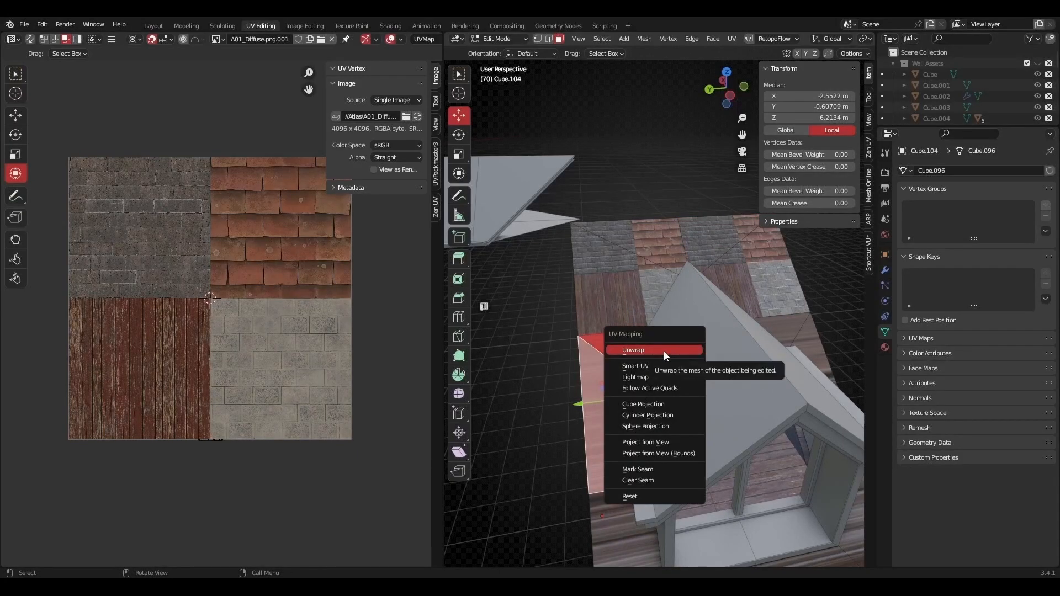
click(666, 351)
Unwrap the two adjoining faces right of the second roof's dormer together.
click(779, 331)
shift+click(813, 354)
key(u)
click(799, 350)
scroll(732, 389, down, 2)
middle_drag(732, 389, 631, 280)
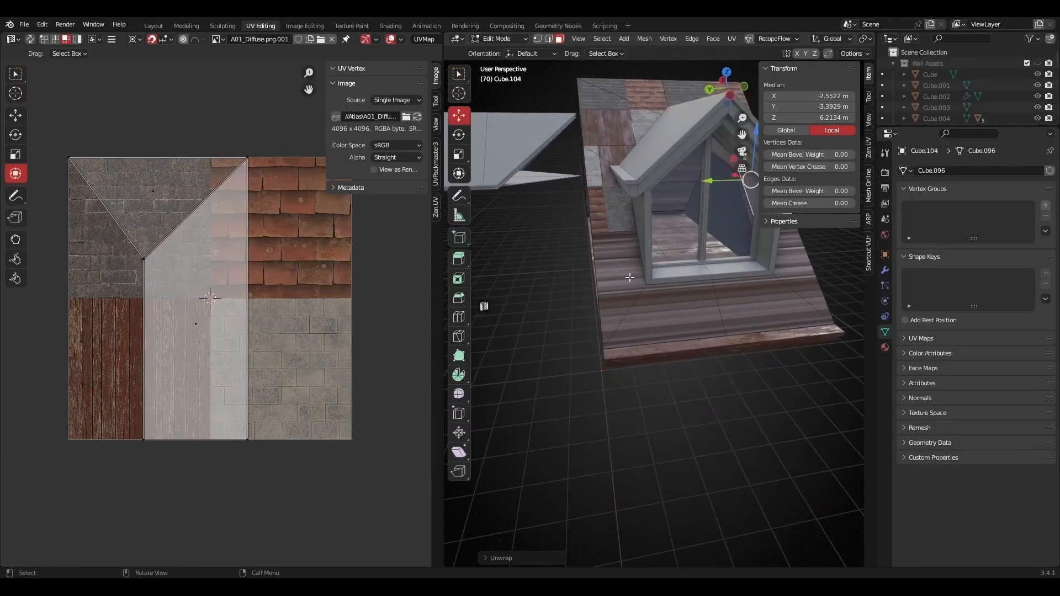
Unwrap the two adjoining faces at the second roof's lower-left corner, beside and below the dormer, together.
click(624, 289)
shift+click(678, 320)
key(u)
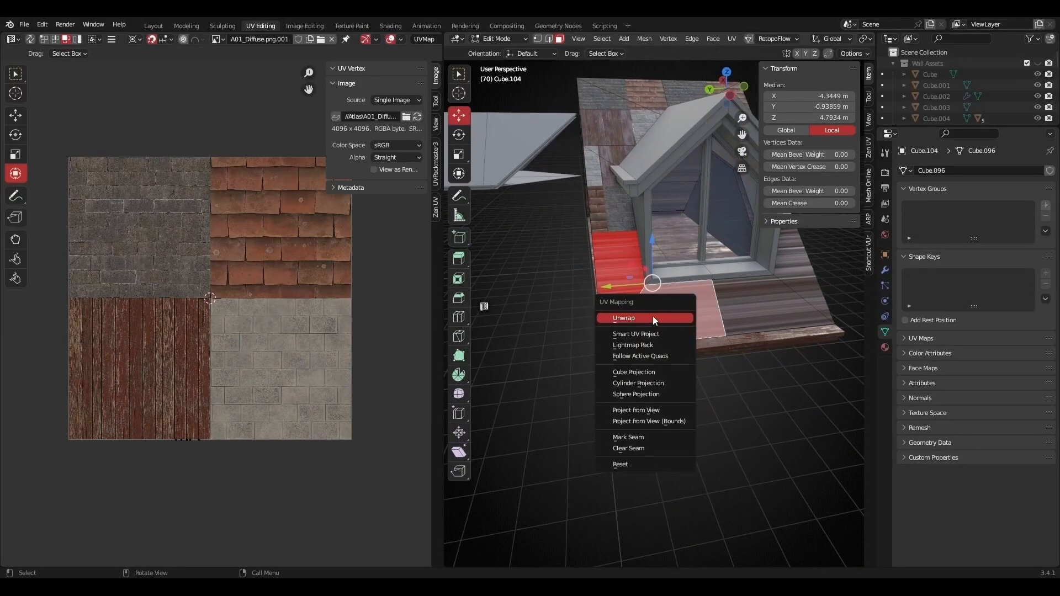
click(654, 318)
Unwrap the two adjoining faces at the second roof's lower-right corner, beside and below the dormer, together.
click(773, 306)
shift+click(791, 266)
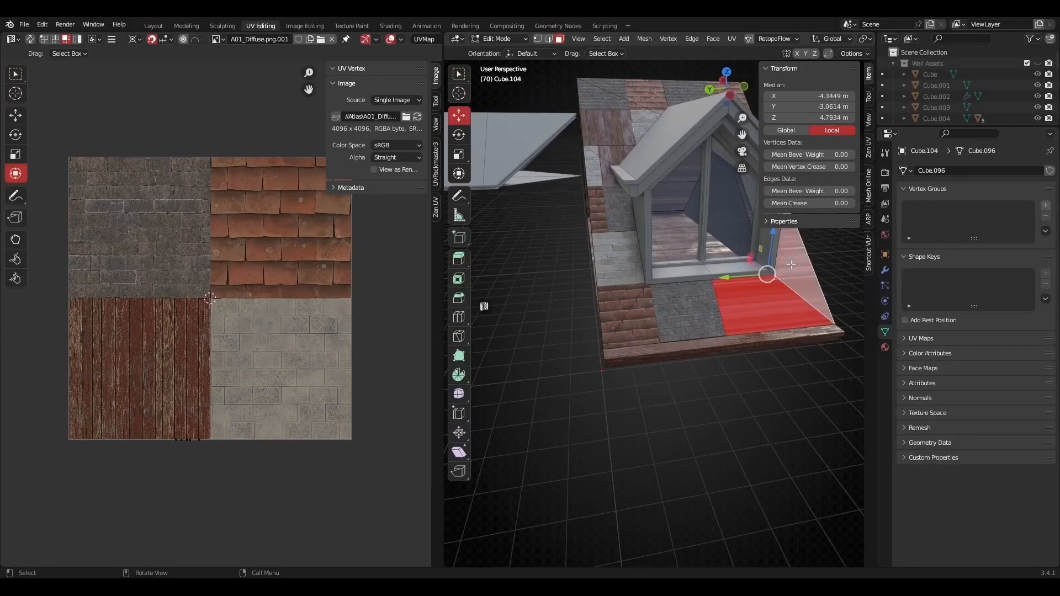
key(u)
click(754, 266)
Turn off Constrain to Image Bounds and rotate the UVs of the four faces left of and below-left of the dormer by 180 degrees.
middle_drag(711, 307, 678, 303)
click(547, 373)
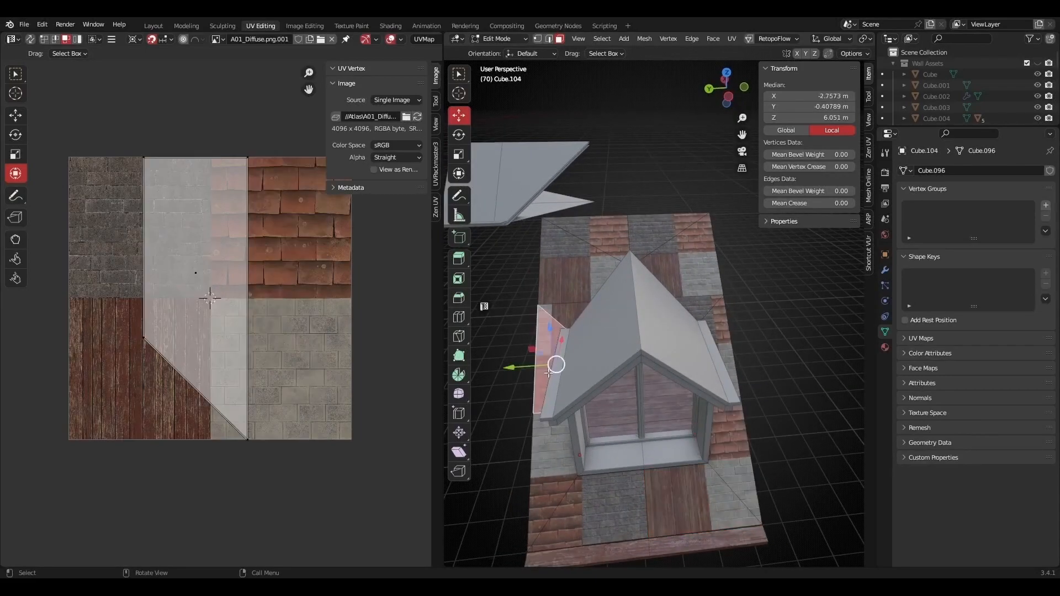
shift+click(557, 320)
shift+click(554, 502)
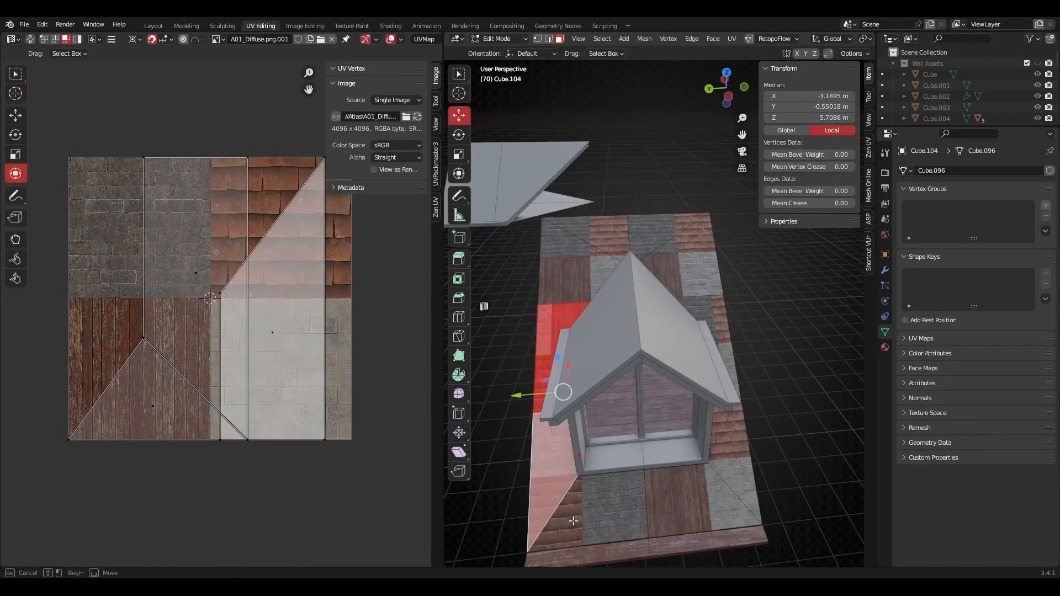
shift+click(590, 529)
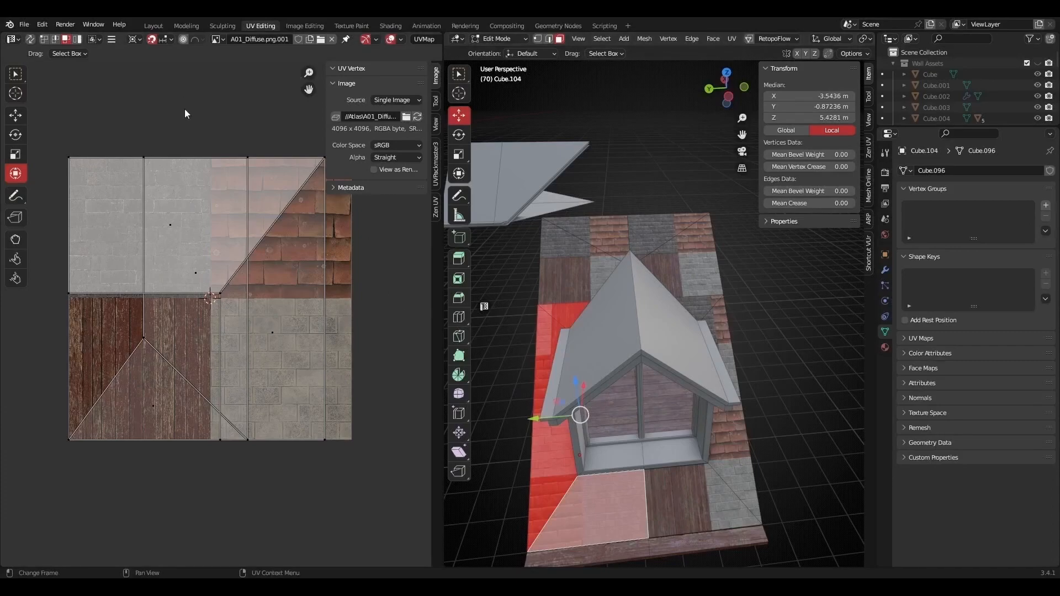
key(a)
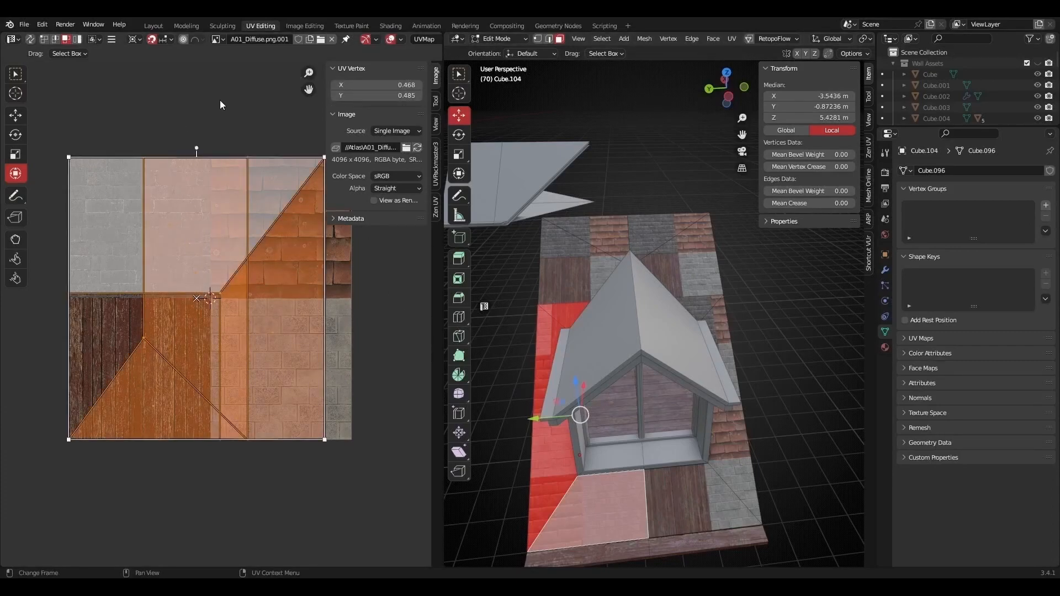
click(111, 39)
mouse_move(131, 87)
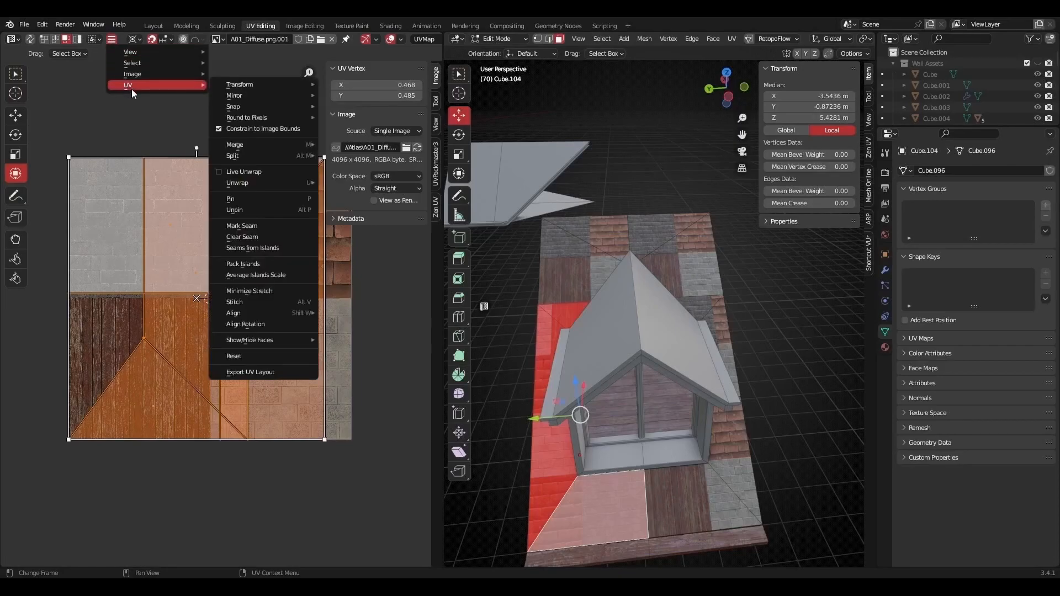
click(234, 128)
key(r)
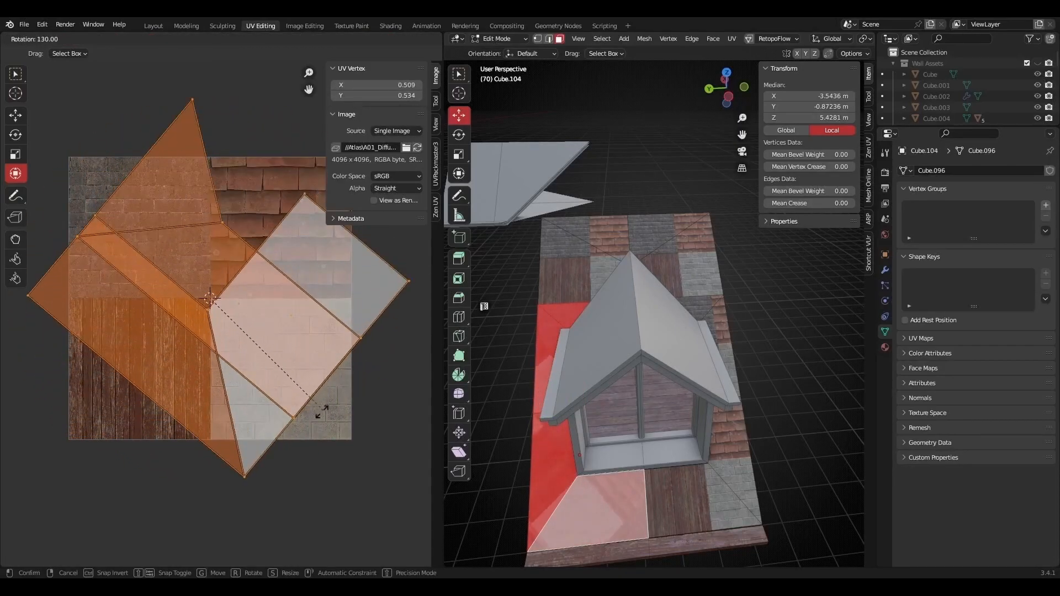
click(202, 490)
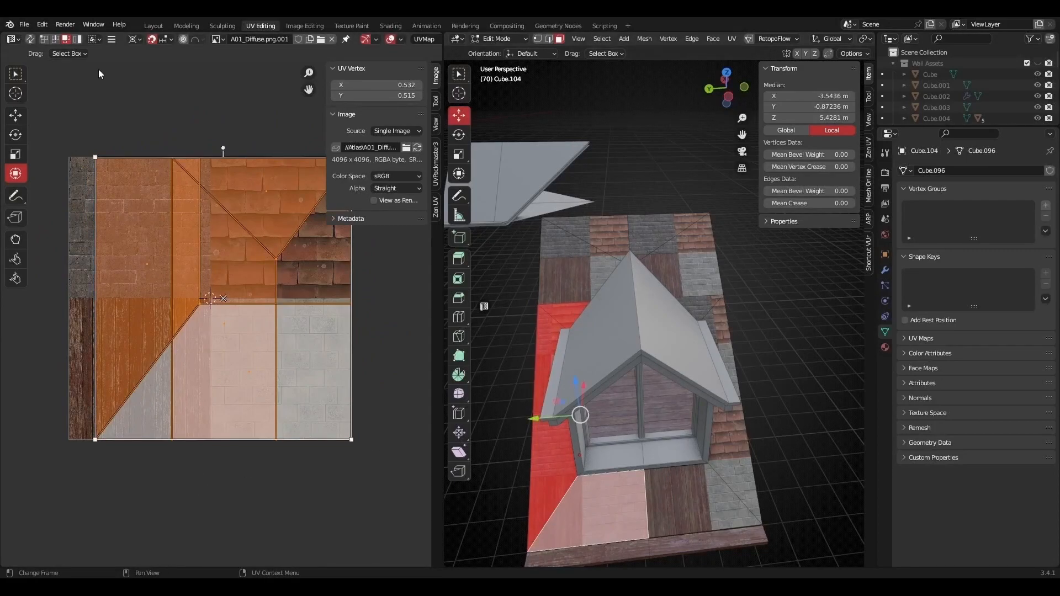
Turn Constrain to Image Bounds back on and stretch the UVs of the two upper-left roof faces to the atlas's full width.
click(111, 40)
mouse_move(136, 85)
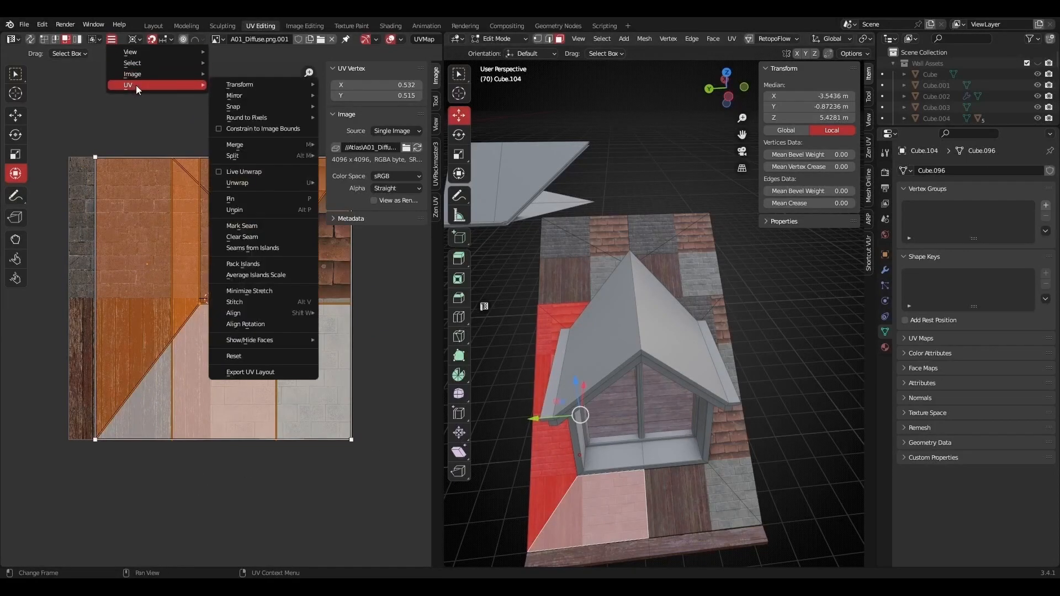
click(232, 134)
click(585, 267)
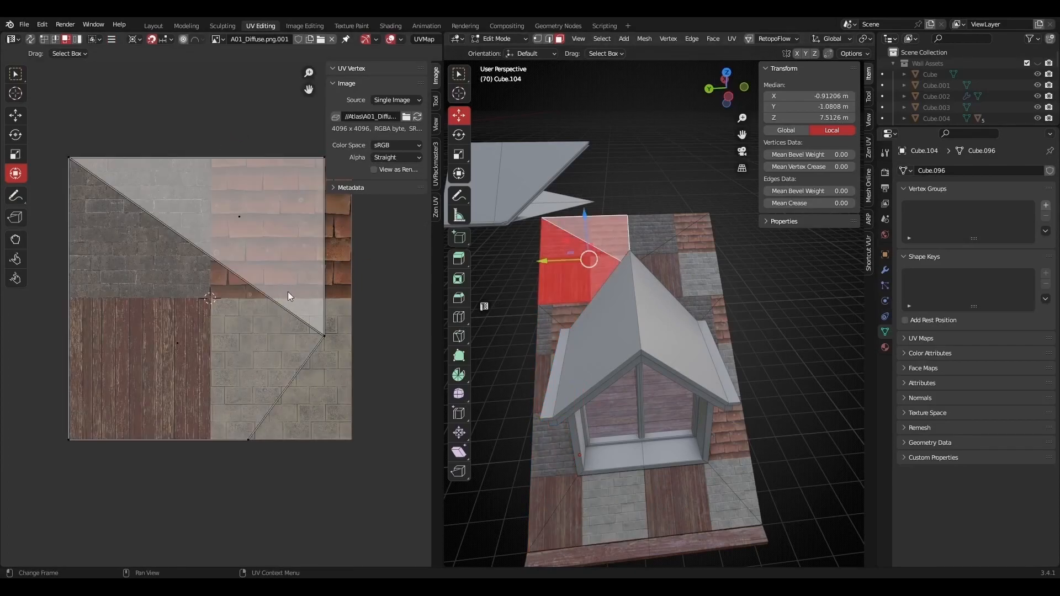
key(a)
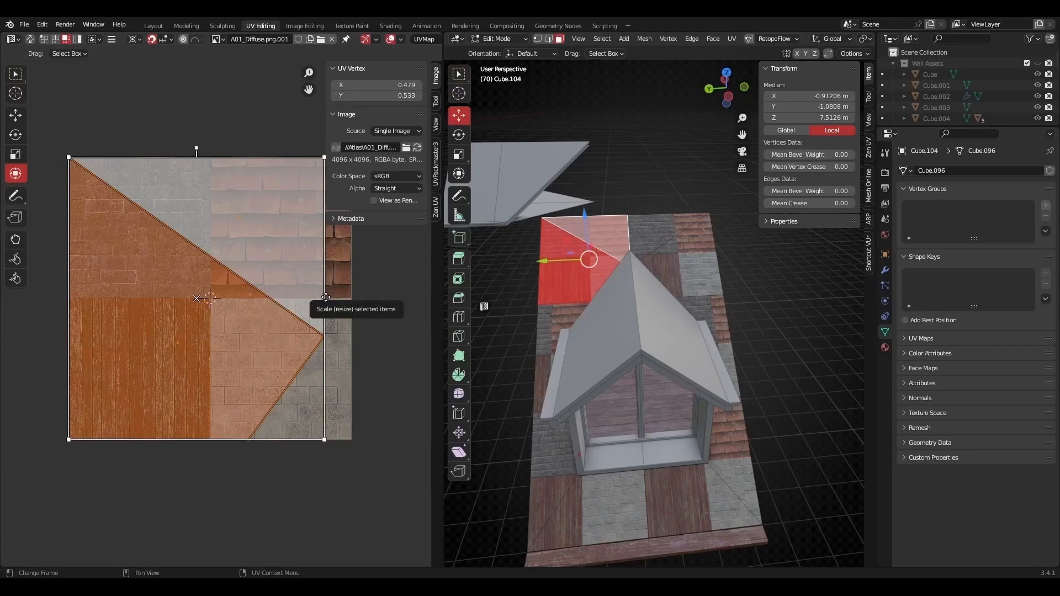
drag(326, 297, 412, 295)
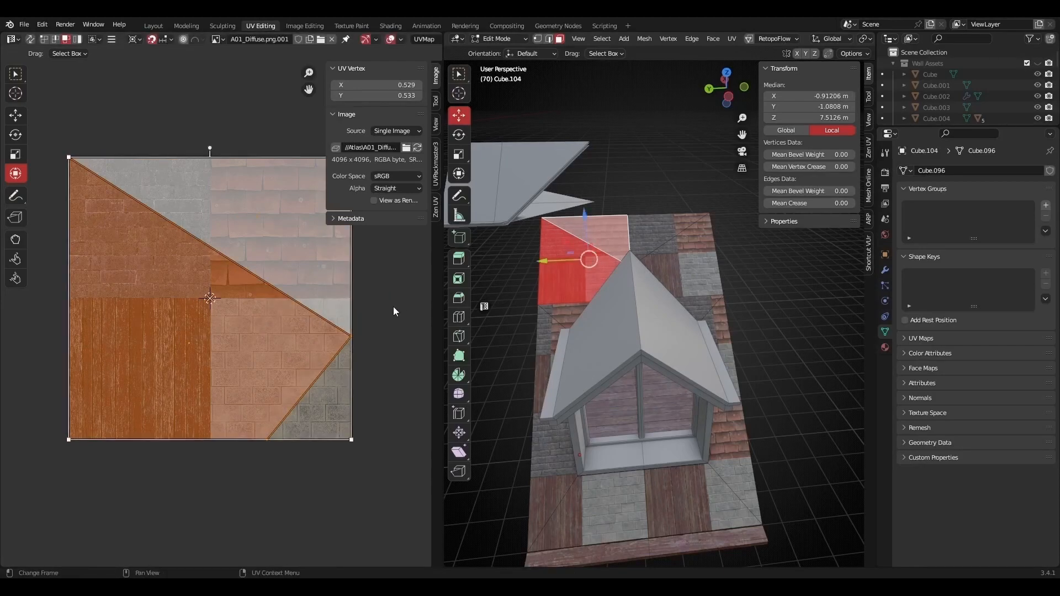
Stretch the UVs of the two upper-right roof faces horizontally to the atlas's full width.
click(670, 234)
shift+click(683, 252)
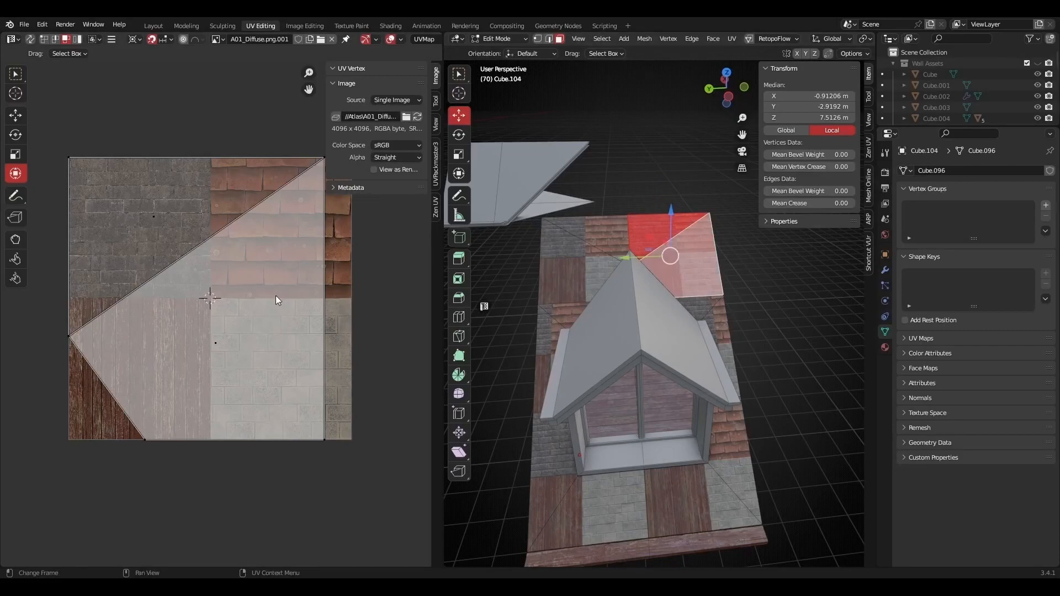
key(a)
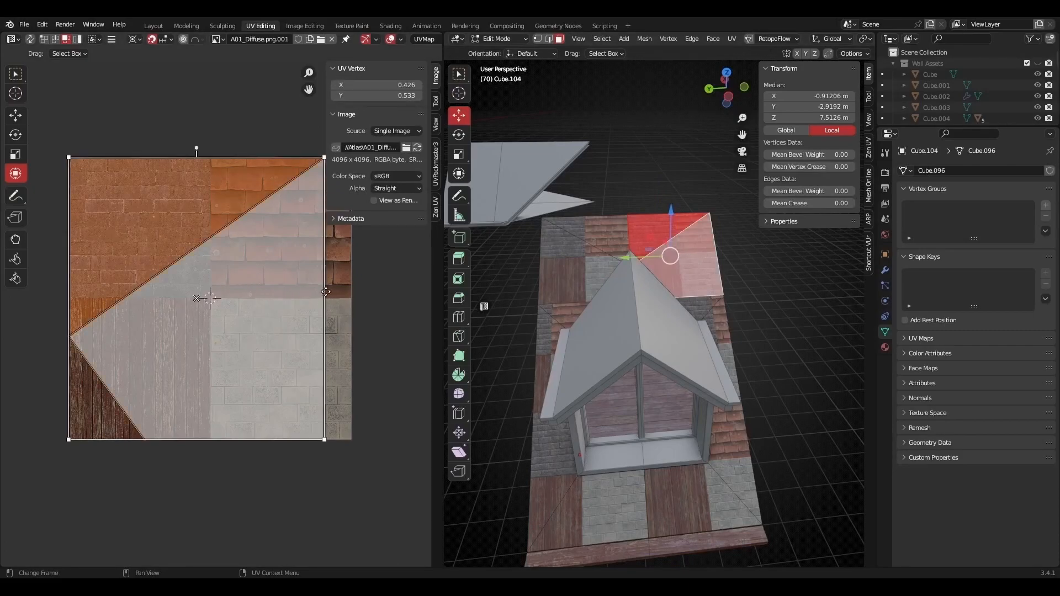
drag(326, 291, 351, 292)
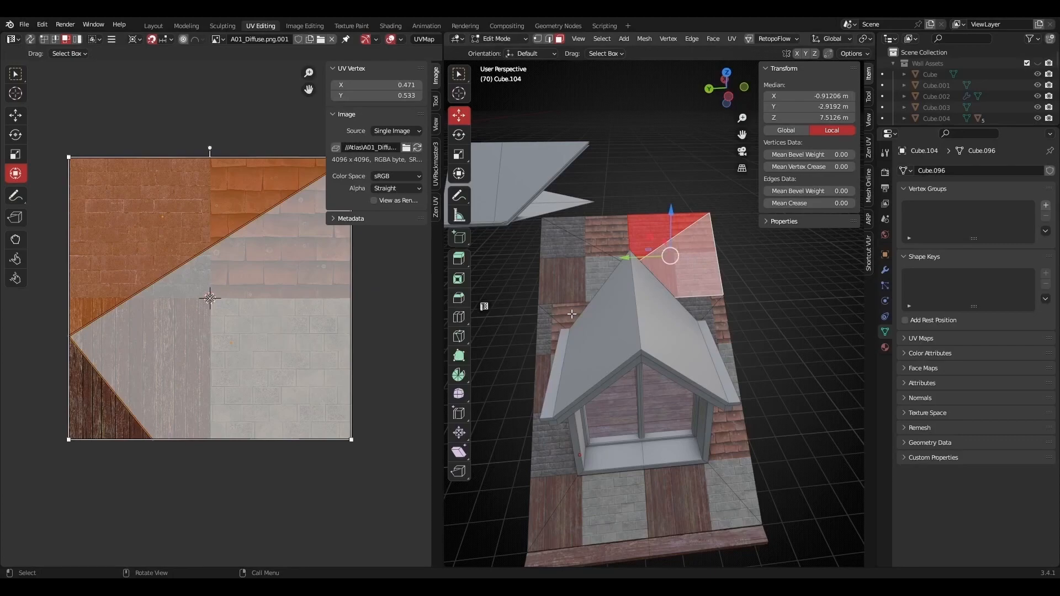
Move the UVs of the two faces directly left of the dormer horizontally to the atlas's left edge.
click(571, 314)
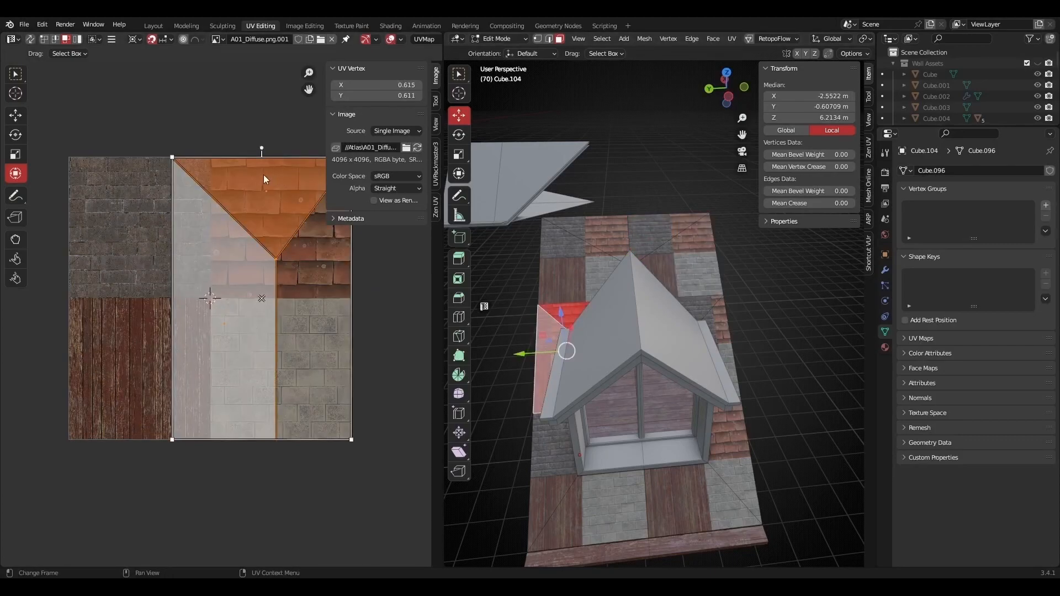
scroll(591, 335, up, 2)
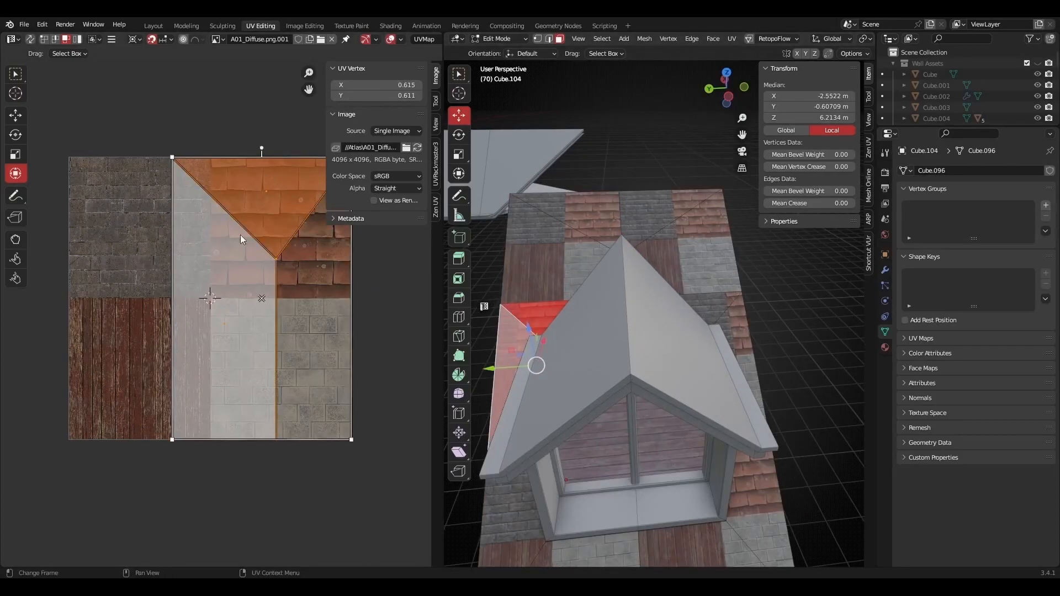
middle_drag(221, 155, 216, 202)
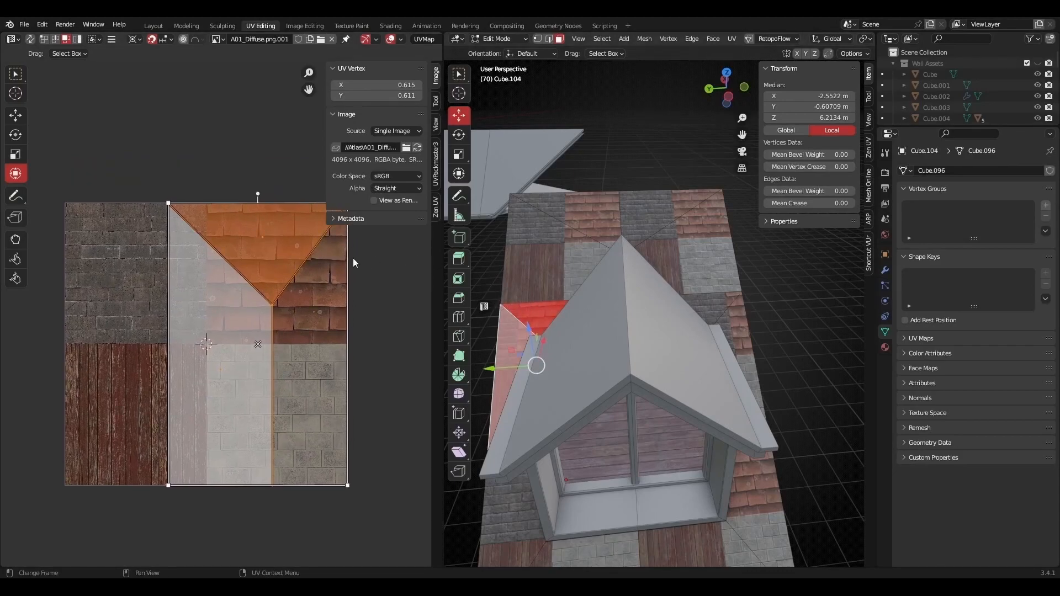
mouse_move(208, 355)
middle_down()
mouse_move(175, 325)
mouse_move(197, 350)
mouse_move(226, 354)
middle_up()
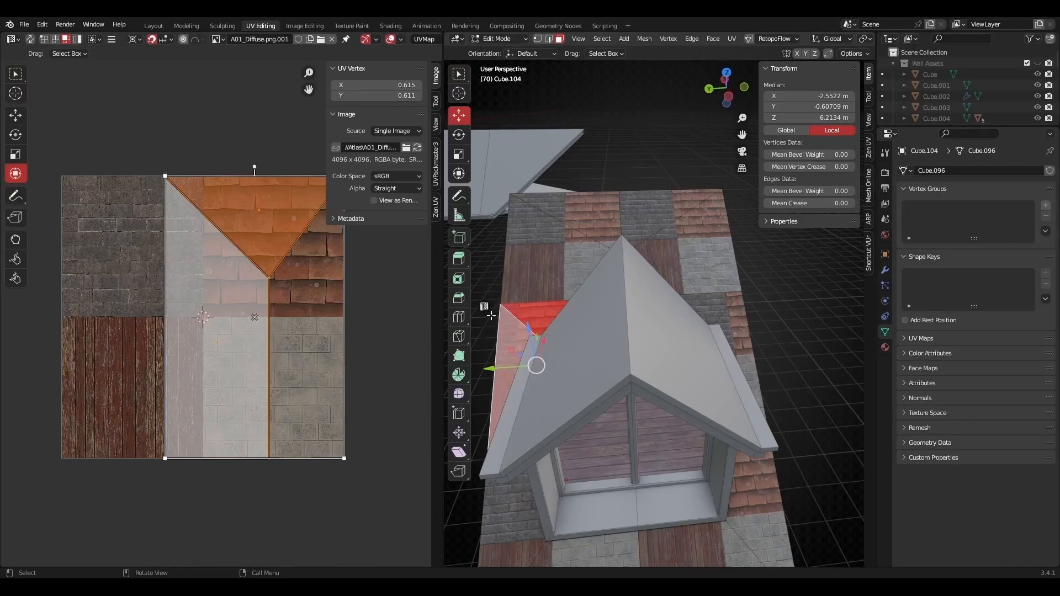
shift+middle_drag(470, 355, 563, 281)
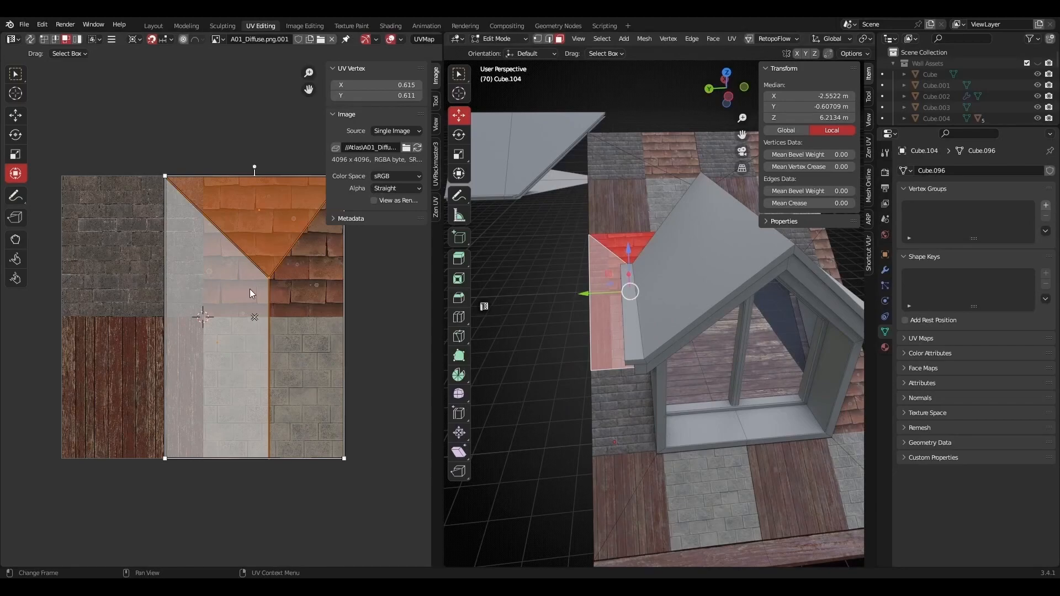
key(g)
click(133, 289)
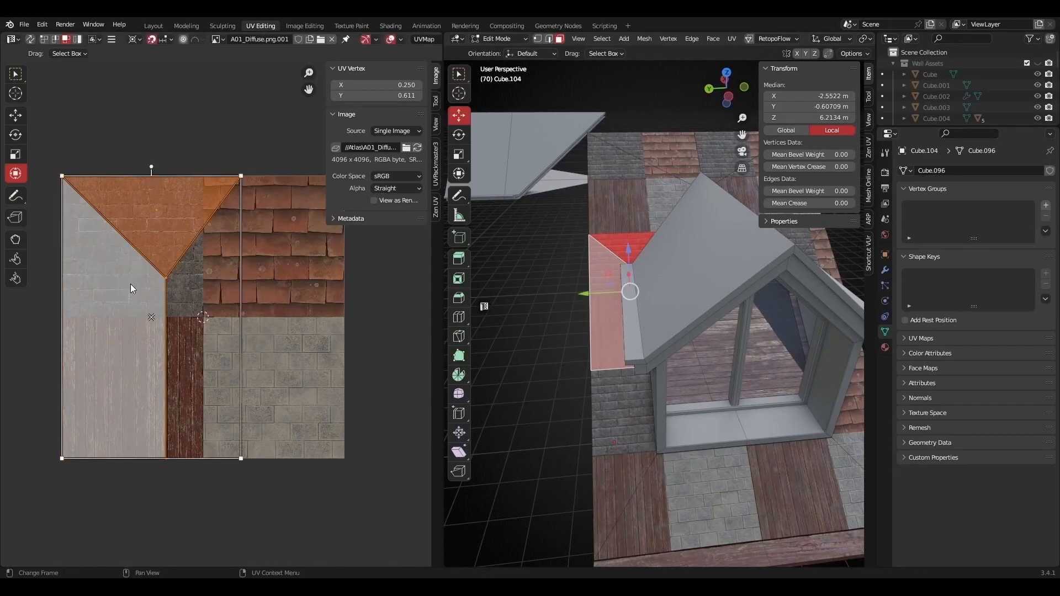
Try stretching the UVs of the two faces left of the dormer to the atlas's full width, and undo it.
middle_drag(241, 304, 225, 303)
drag(224, 299, 316, 298)
click(185, 315)
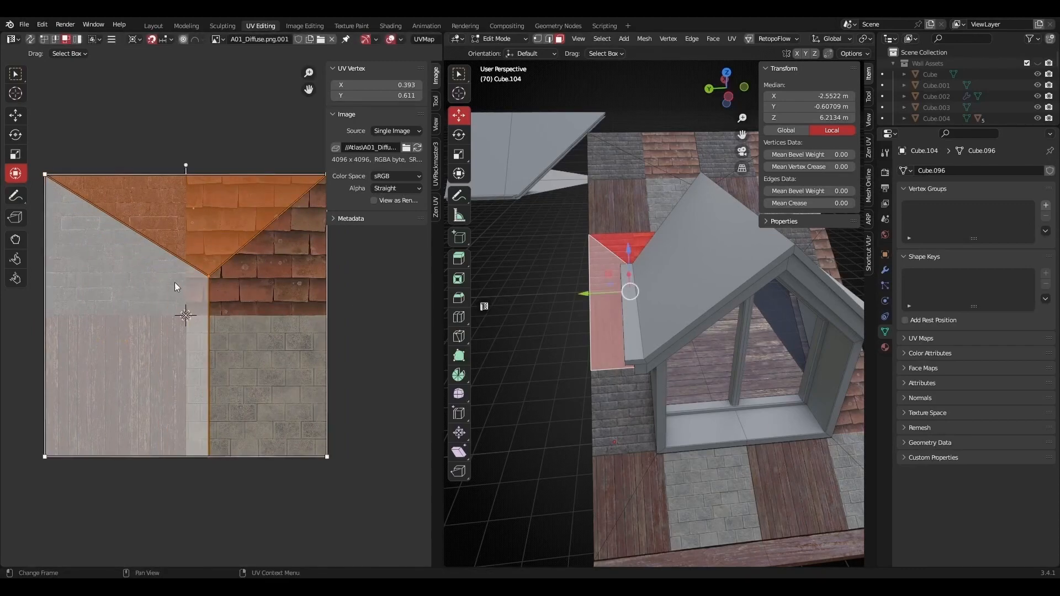
scroll(615, 214, up, 5)
shift+middle_drag(614, 214, 708, 295)
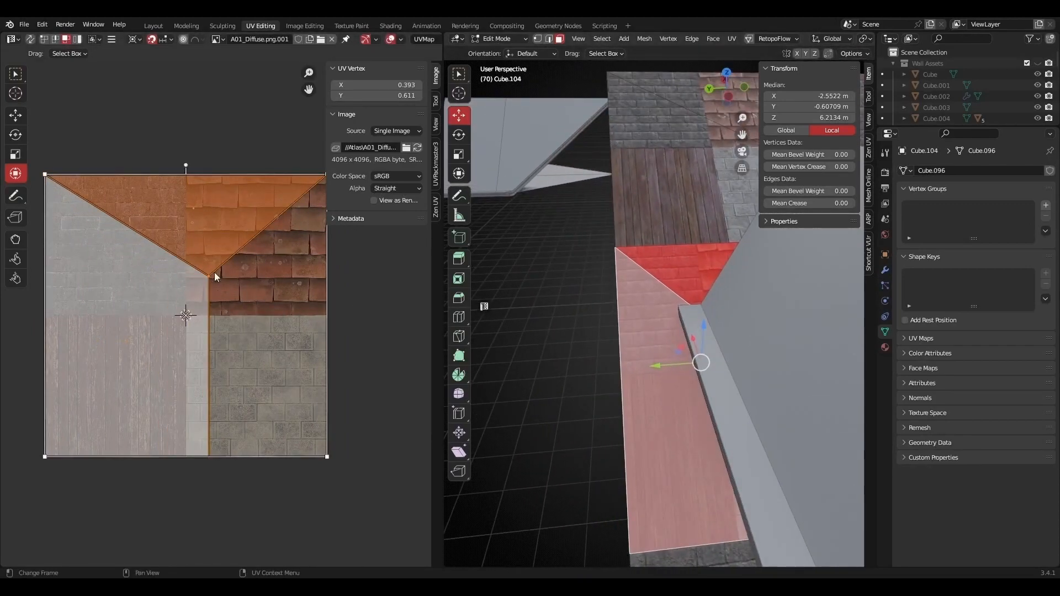
key(ctrl+z)
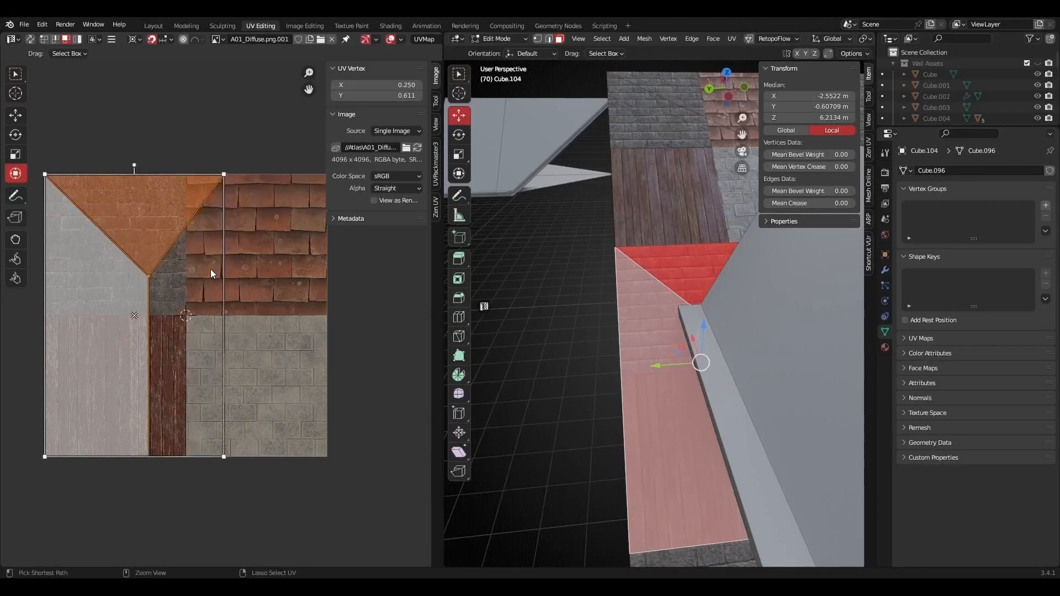
Turn off UV snapping and compare the texture scale of the faces left of the dormer with the roof faces above them.
click(154, 43)
scroll(167, 284, up, 4)
shift+middle_drag(274, 185, 217, 236)
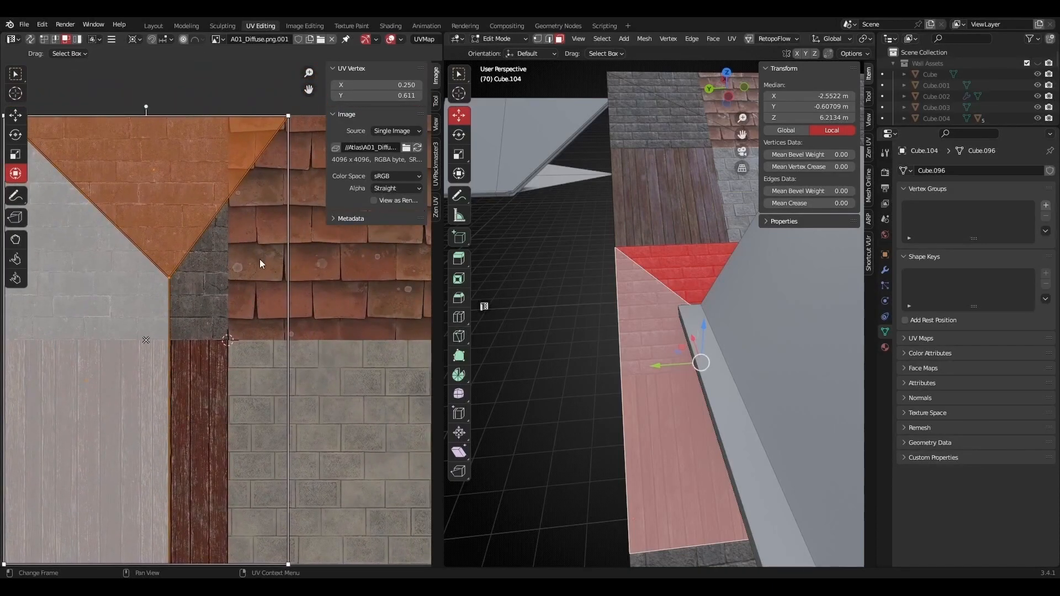
scroll(668, 237, up, 8)
scroll(667, 237, down, 6)
shift+middle_drag(728, 199, 648, 253)
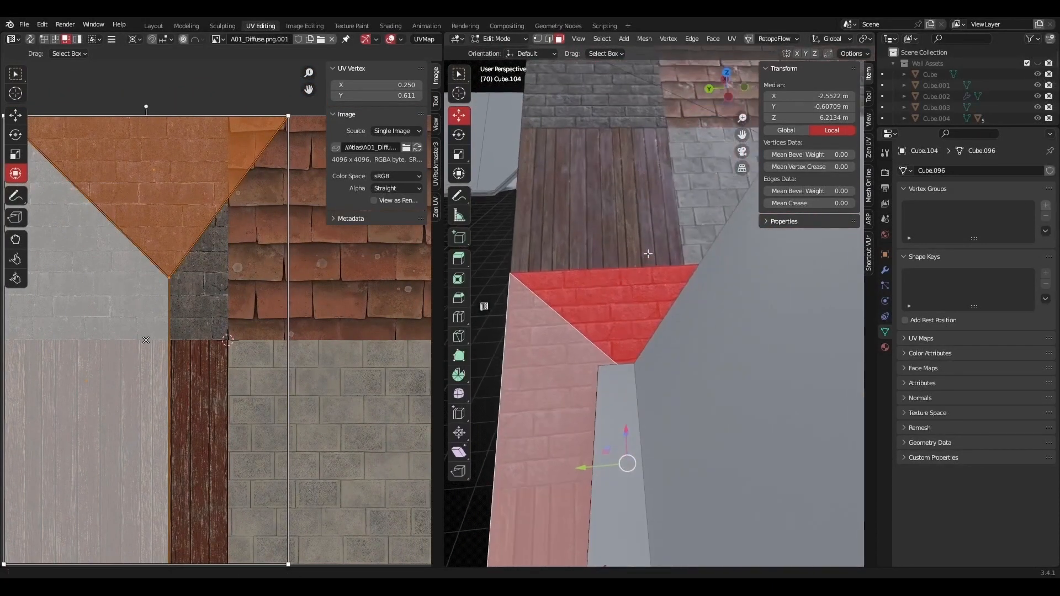
scroll(657, 257, down, 3)
scroll(667, 296, up, 2)
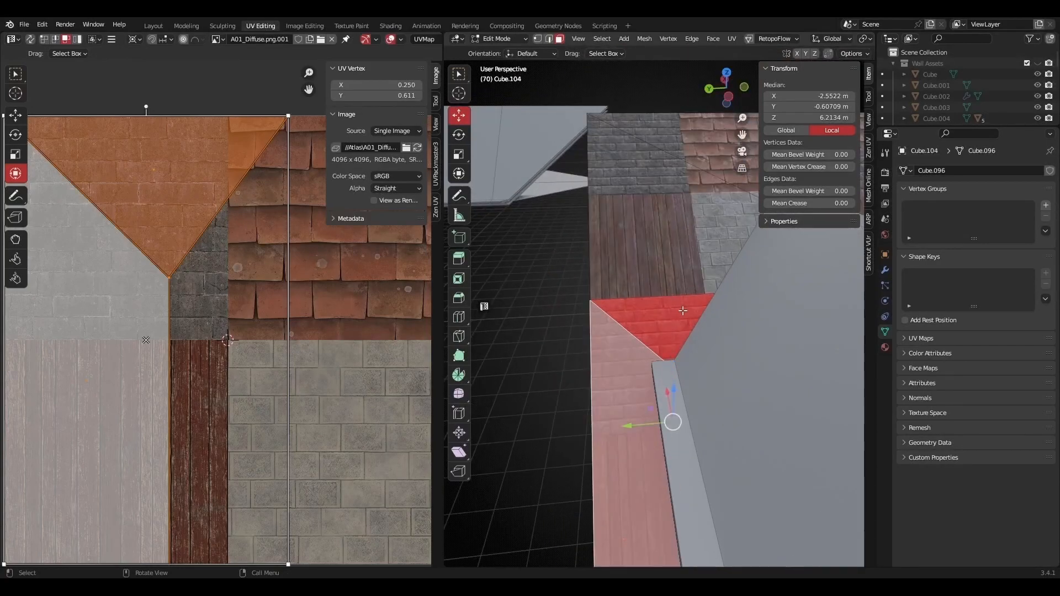
scroll(272, 283, down, 3)
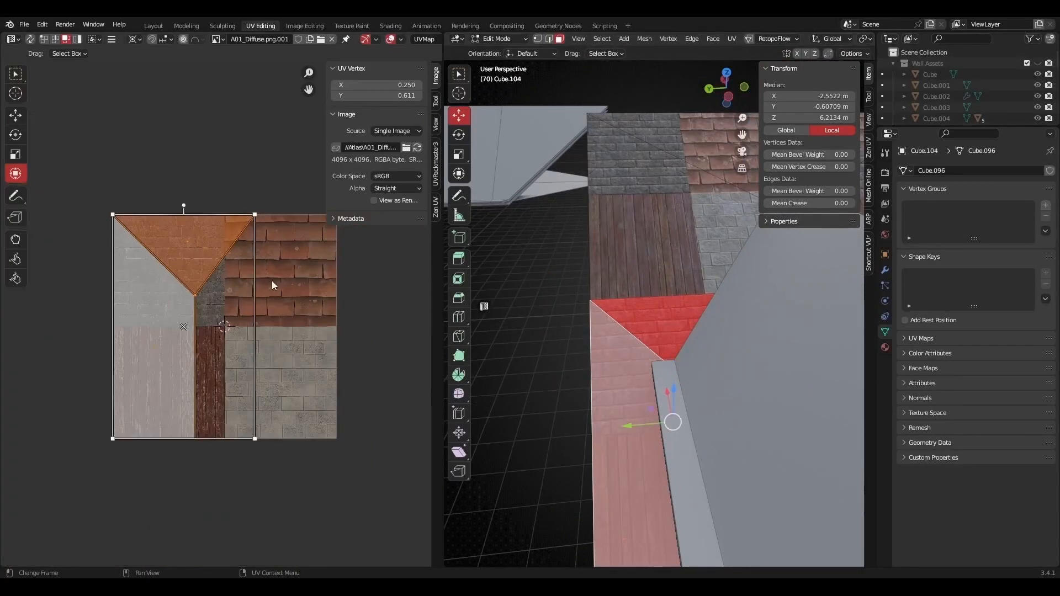
With Constrain to Image Bounds off and snapping on, shrink the UVs of the two upper-left roof faces to fill the atlas's clay roof-tile quarter.
shift+middle_drag(714, 148, 681, 177)
click(688, 168)
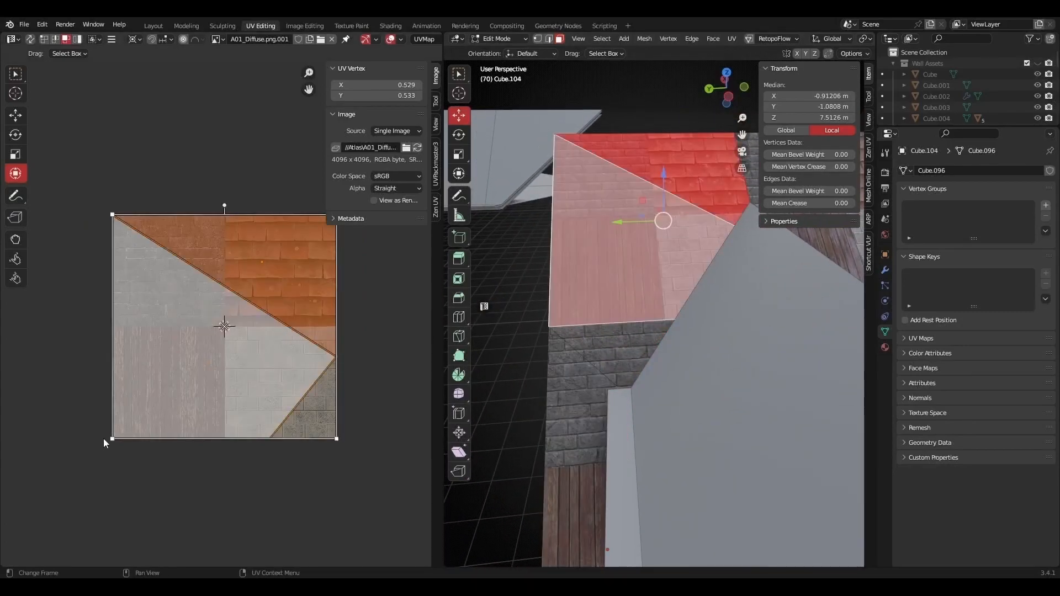
drag(112, 439, 313, 238)
key(ctrl+z)
click(112, 39)
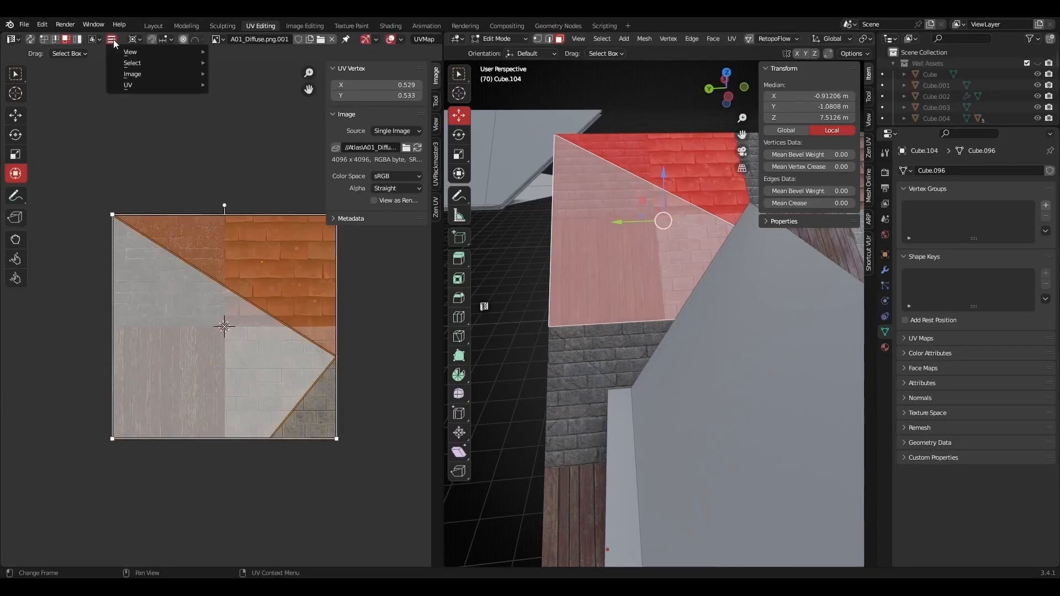
mouse_move(123, 83)
click(219, 129)
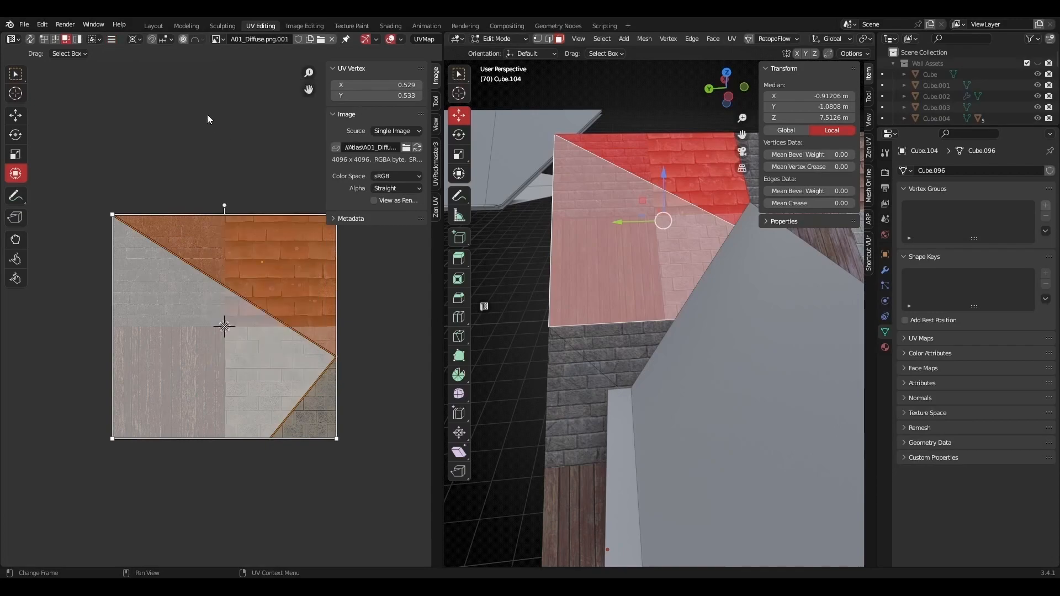
drag(113, 438, 229, 327)
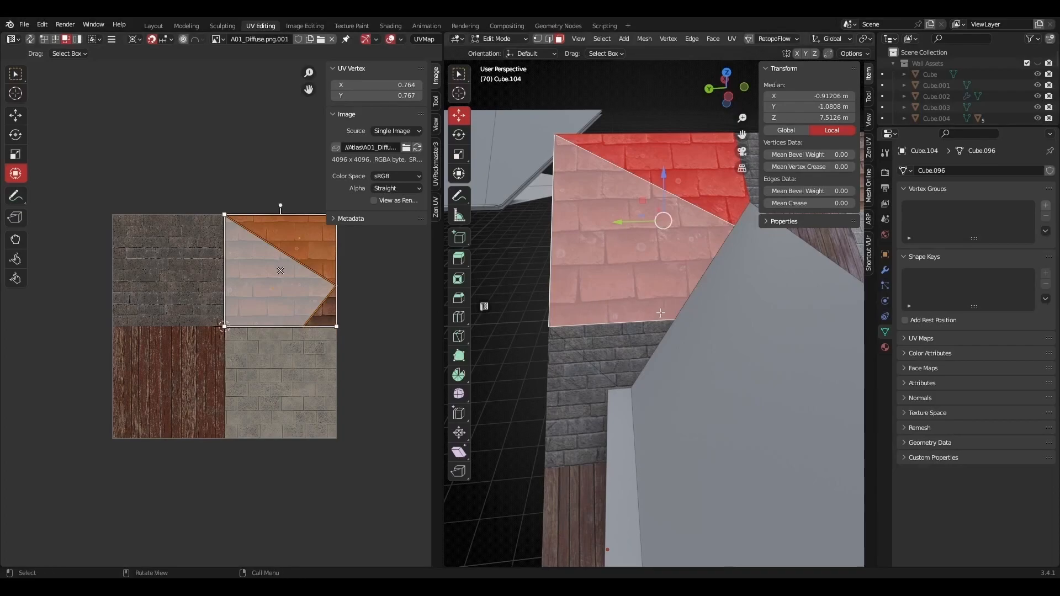
Select the two roof faces directly left of the dormer.
click(598, 350)
shift+click(583, 402)
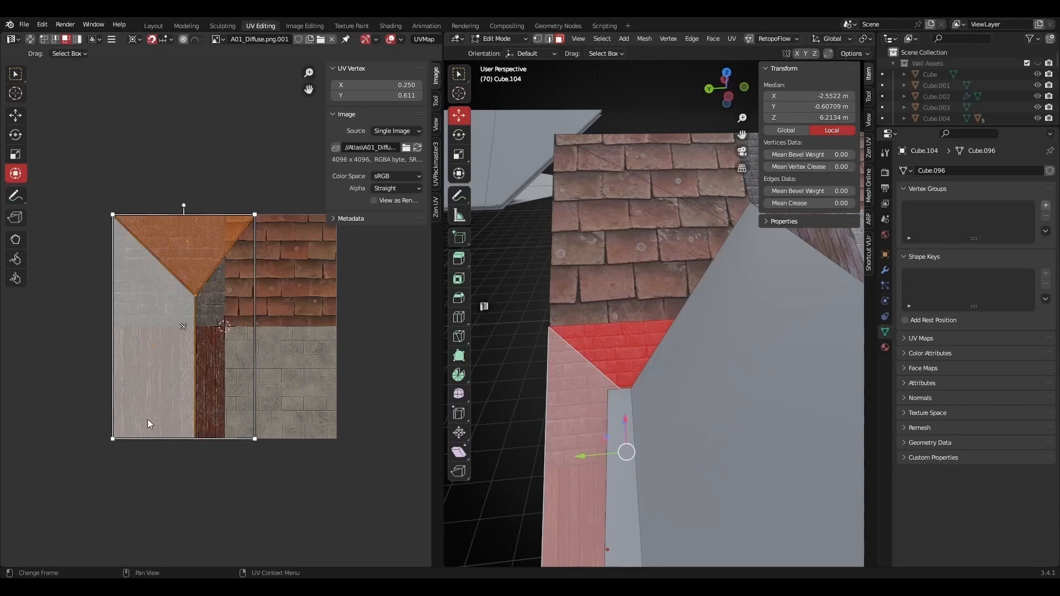
Try shrinking the UVs of the two faces left of the dormer and shifting them into the clay roof-tile quarter, and undo it.
drag(115, 439, 210, 337)
scroll(223, 303, up, 2)
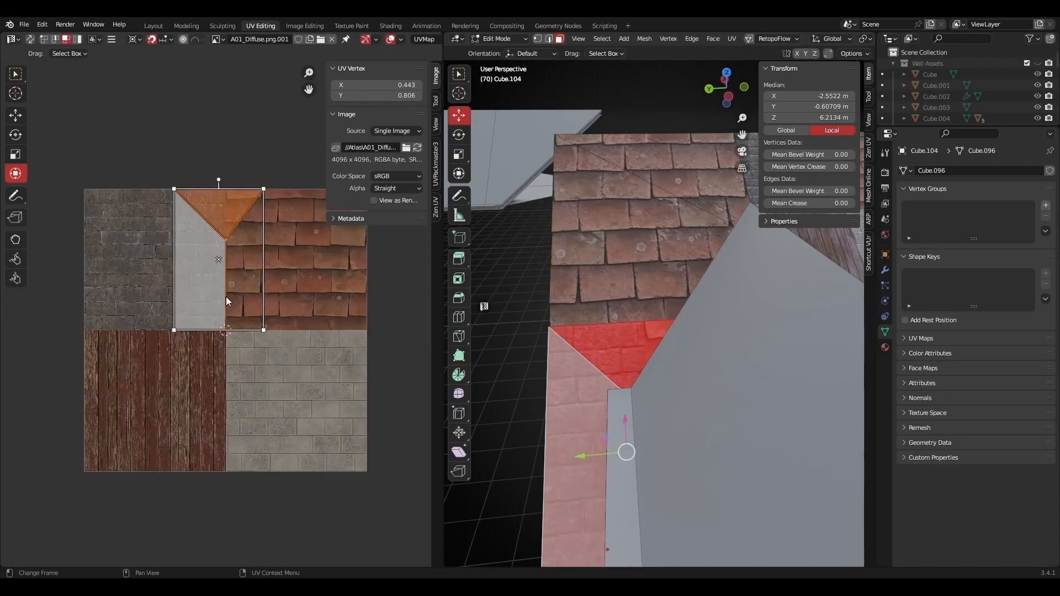
drag(197, 245, 259, 242)
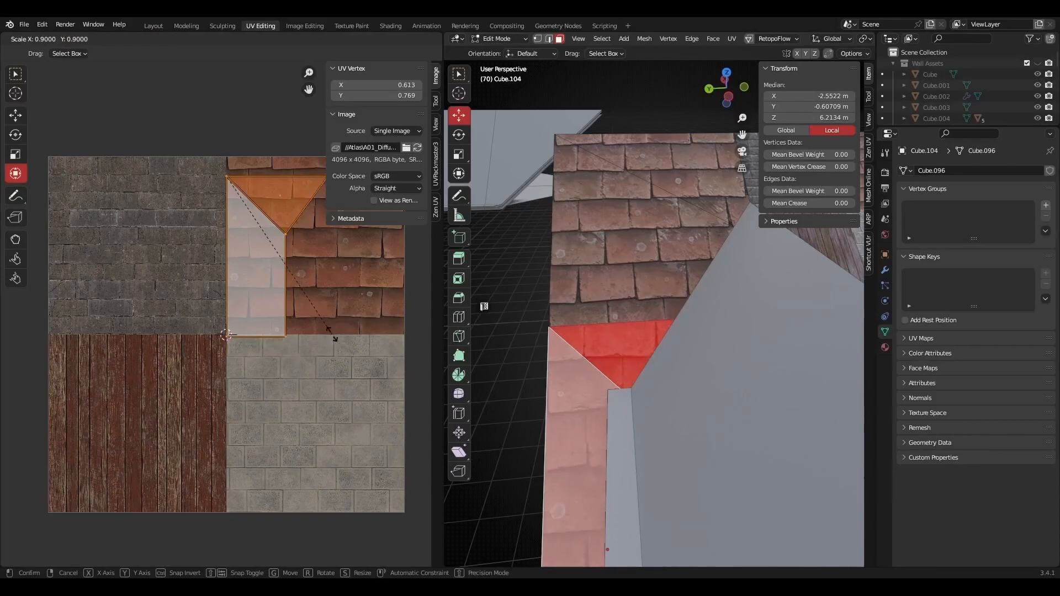
key(ctrl+z)
key(ctrl+z)
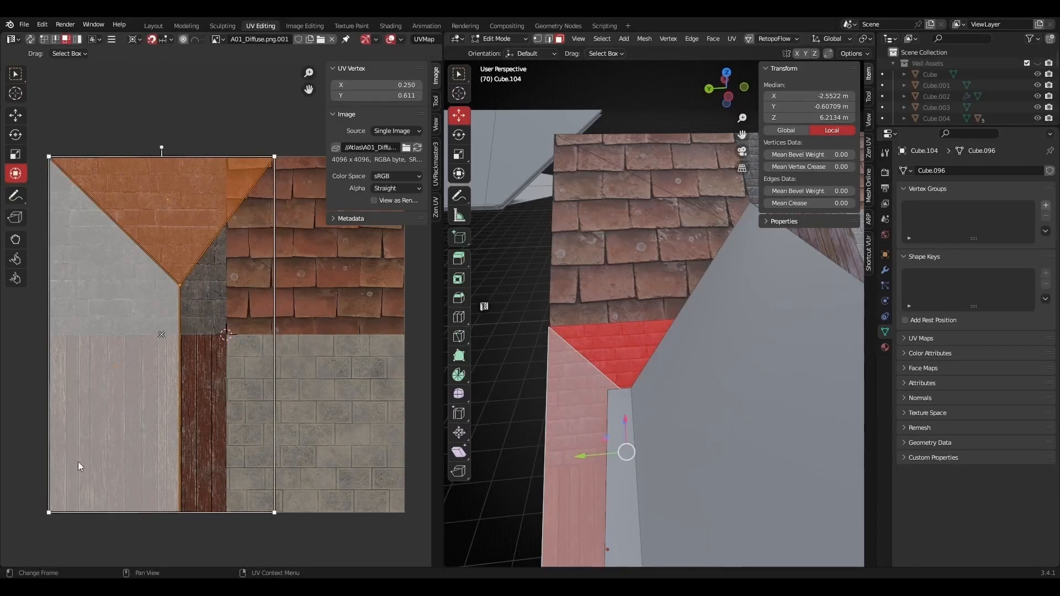
Shrink the UVs of the two faces left of the dormer to half size and move them horizontally to the clay roof-tile quarter's left edge.
drag(49, 513, 234, 347)
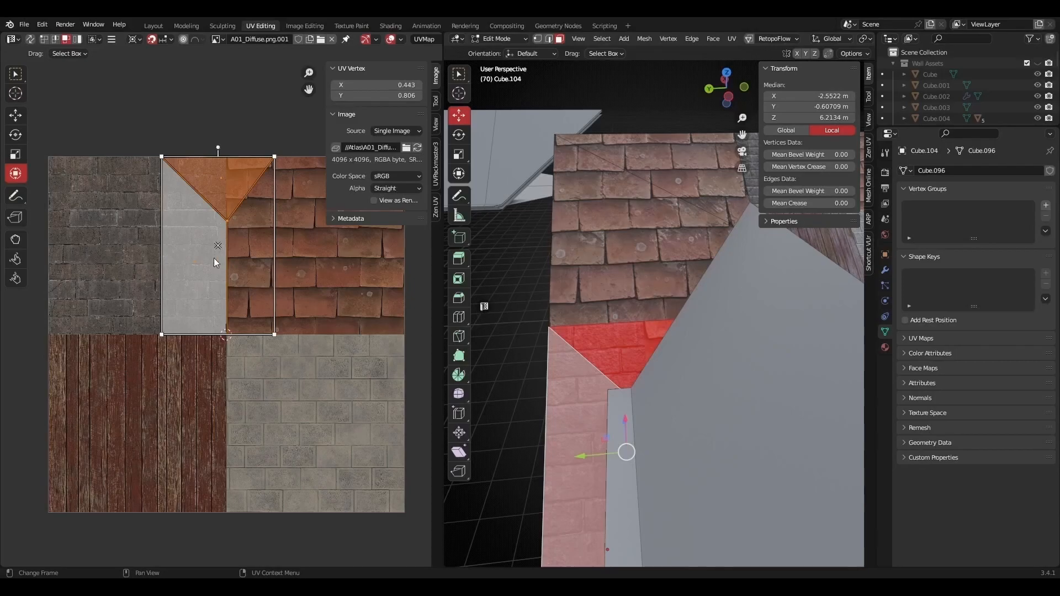
scroll(249, 259, up, 1)
middle_drag(247, 257, 197, 280)
key(g)
key(x)
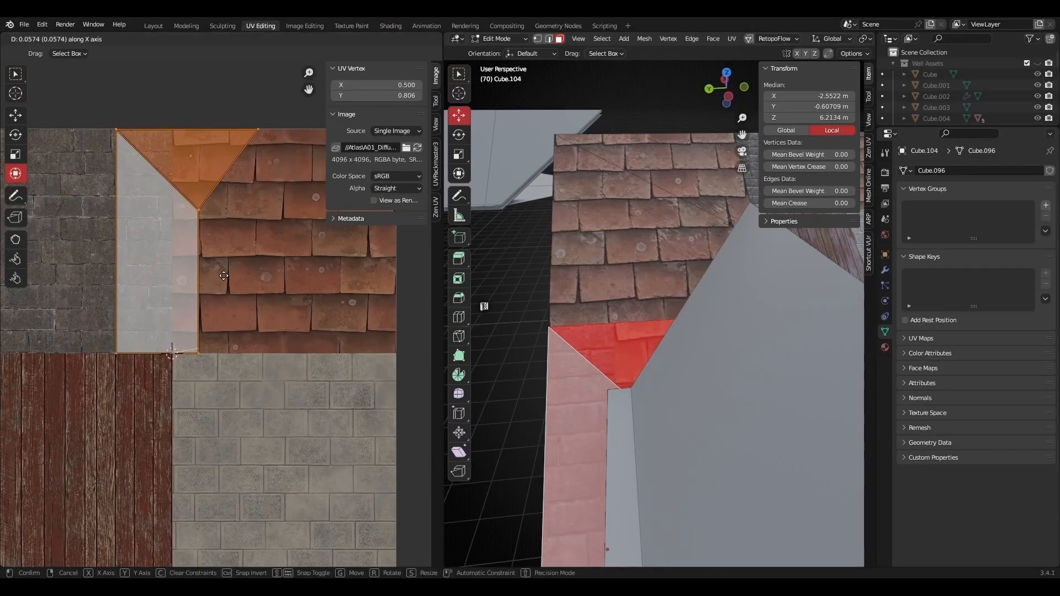
click(312, 280)
With UV snapping off, widen the UVs of the two faces left of the dormer slightly to match the tile spacing of the faces above.
middle_drag(313, 279, 275, 312)
scroll(590, 351, up, 6)
shift+middle_drag(590, 351, 637, 343)
scroll(651, 318, down, 3)
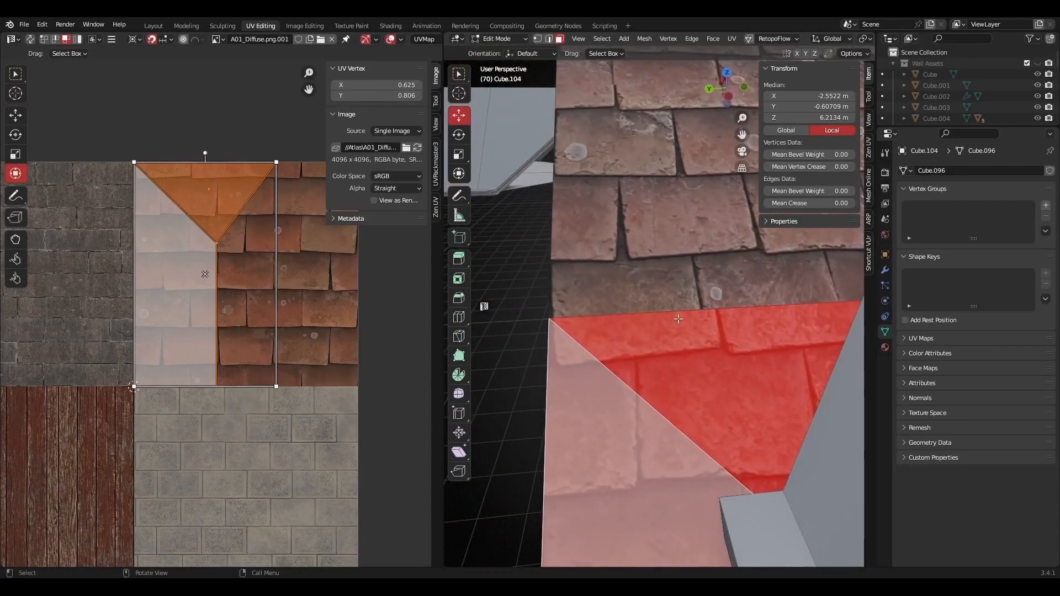
shift+middle_drag(762, 320, 742, 319)
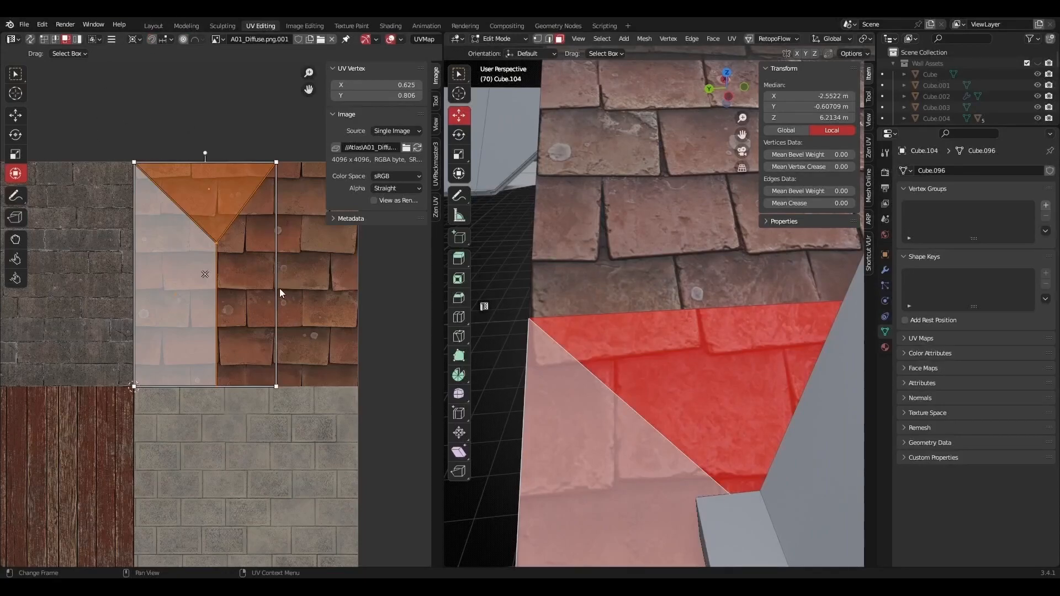
drag(277, 286, 294, 286)
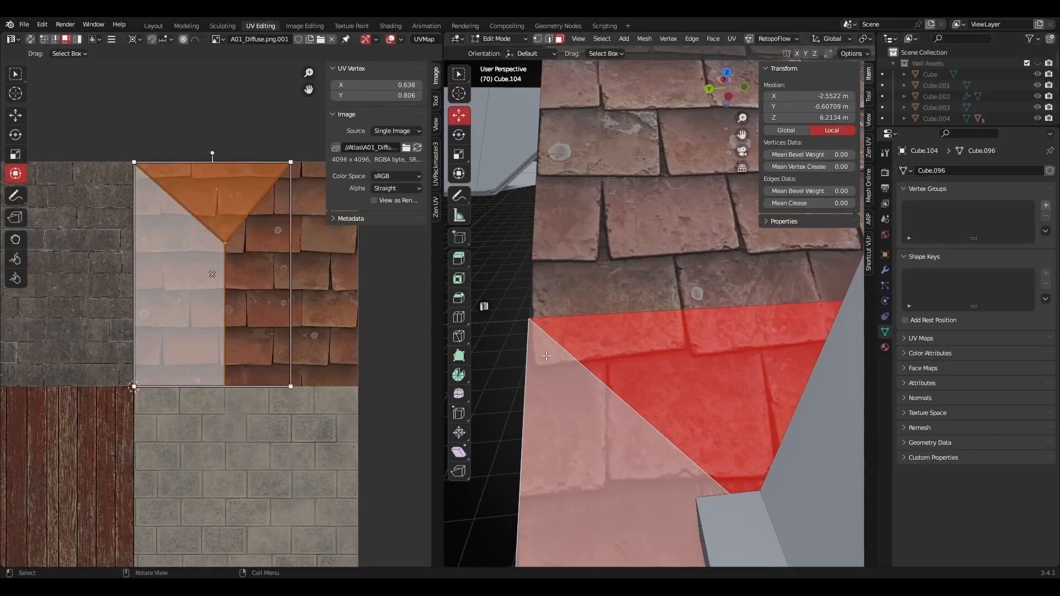
Select the two lower-left roof faces, beside and below the dormer window.
scroll(656, 419, down, 6)
shift+middle_drag(656, 492, 642, 380)
scroll(643, 381, up, 3)
scroll(646, 406, down, 3)
click(644, 448)
shift+click(690, 465)
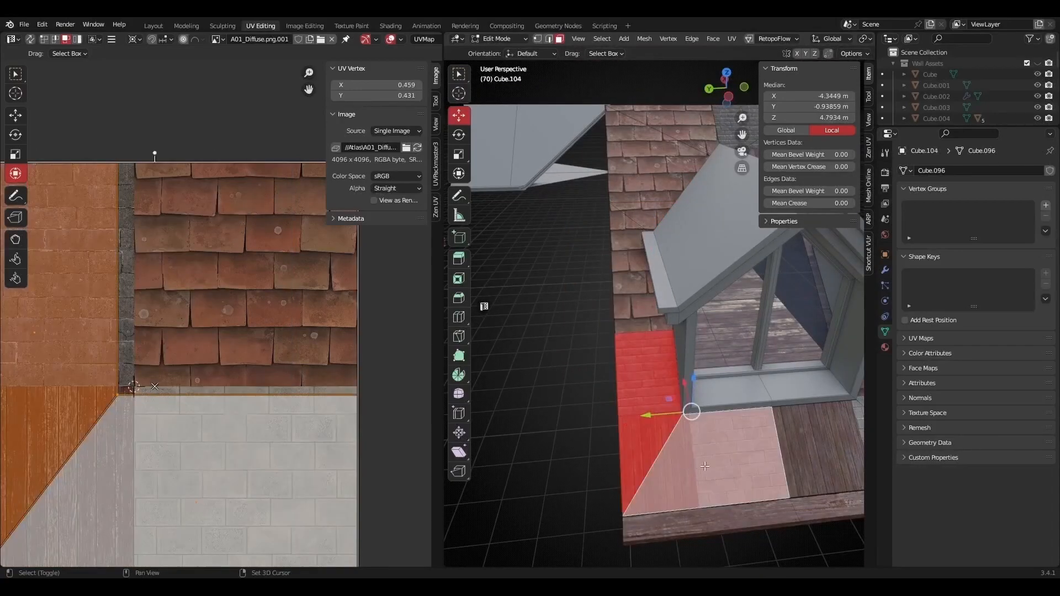
scroll(636, 339, up, 4)
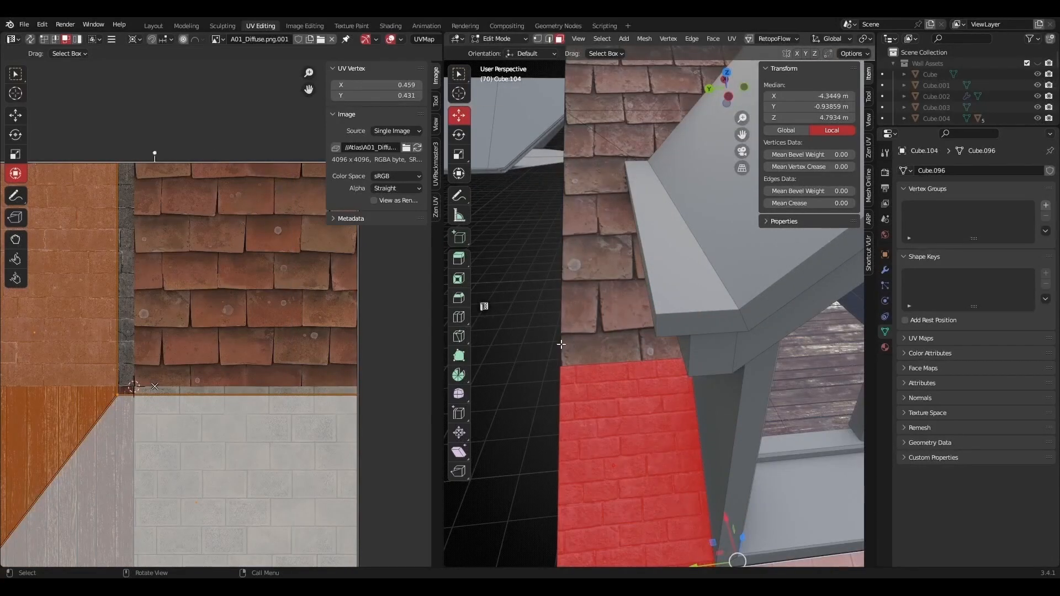
scroll(324, 368, down, 5)
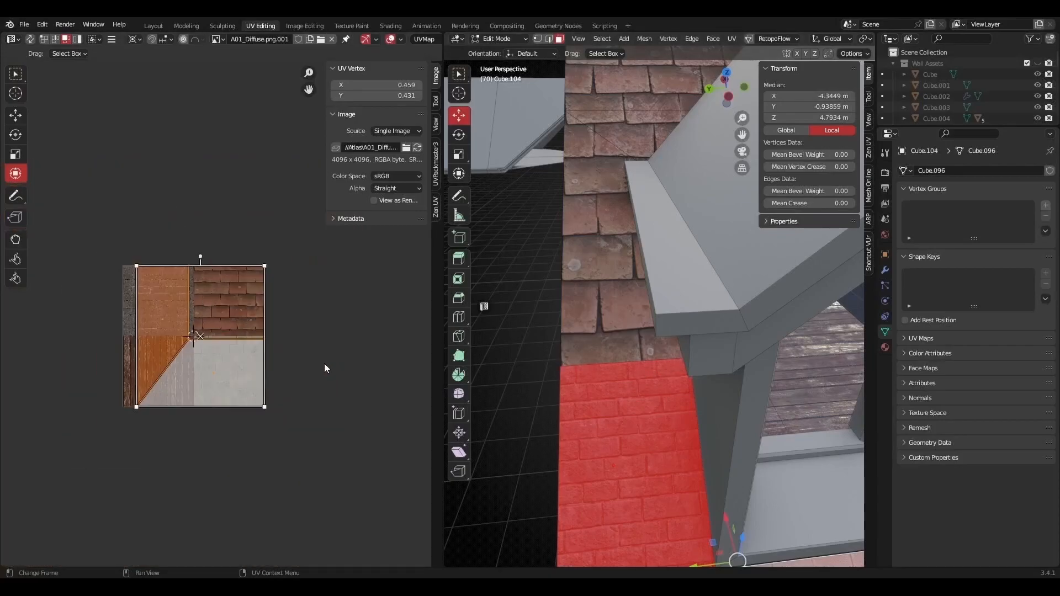
scroll(225, 369, up, 3)
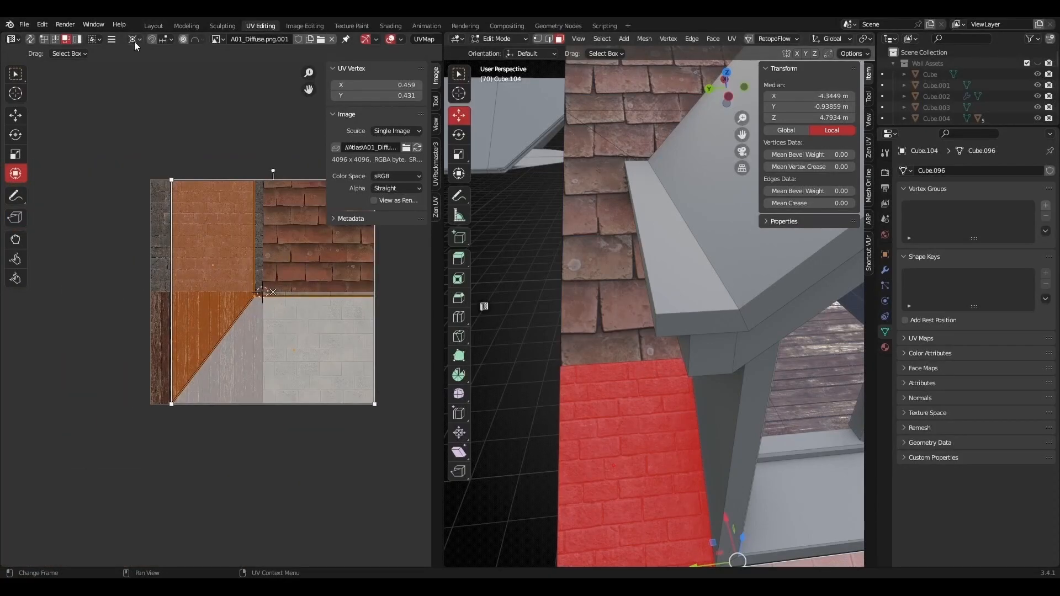
Enable Constrain to Image Bounds and scale the UVs of the two lower-left roof faces horizontally to the atlas's full width.
click(111, 40)
mouse_move(125, 86)
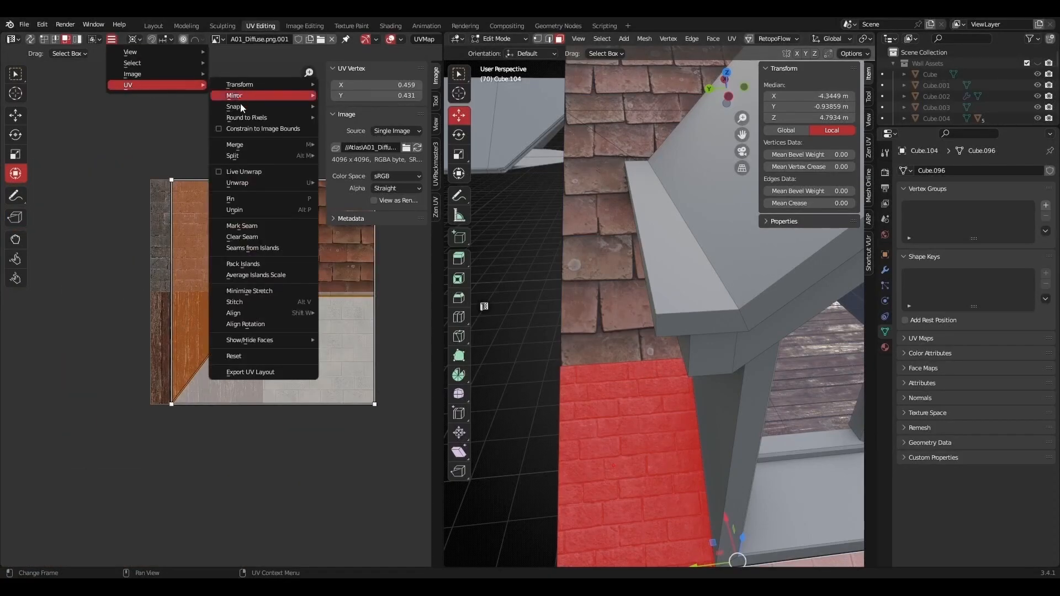
click(222, 128)
scroll(183, 370, up, 1)
key(s)
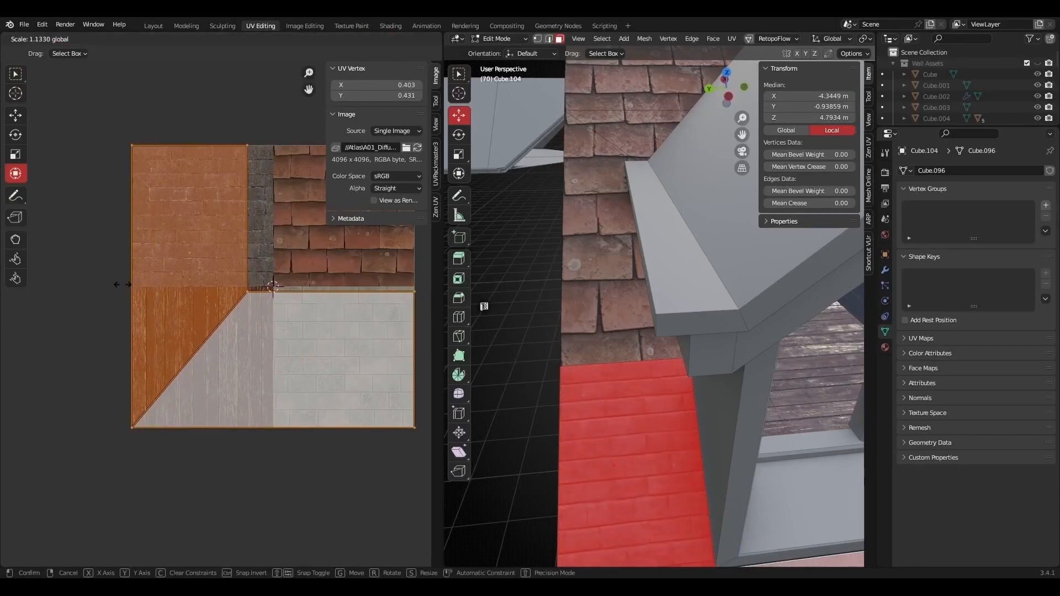
click(94, 284)
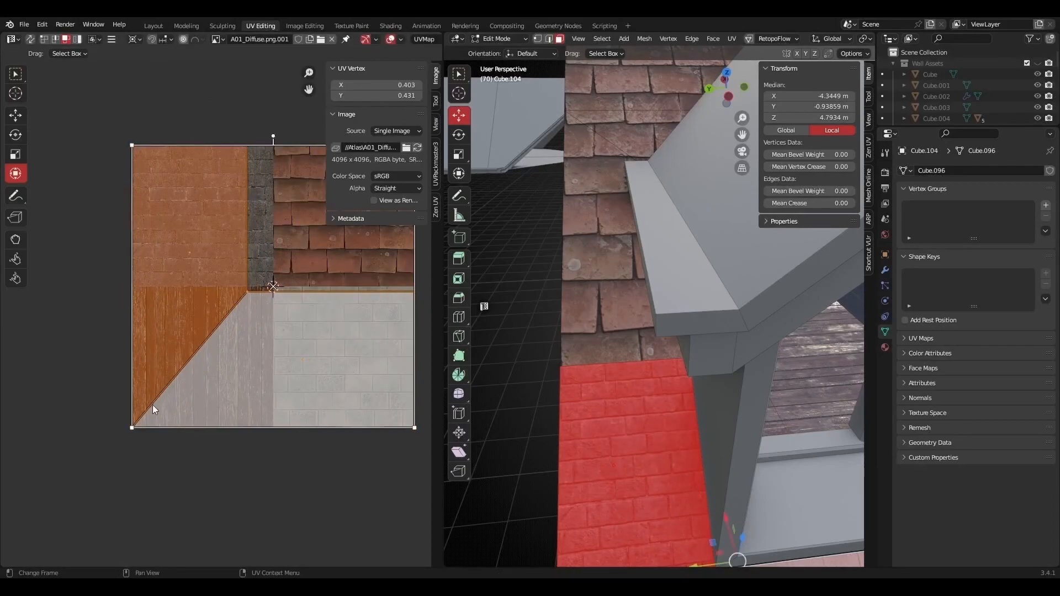
With UV snapping on, shrink the UVs of the two lower-left roof faces to fill the atlas's clay roof-tile quarter.
drag(134, 427, 238, 321)
key(ctrl+z)
drag(133, 428, 294, 295)
scroll(627, 381, up, 4)
scroll(627, 381, down, 4)
shift+middle_drag(620, 401, 634, 379)
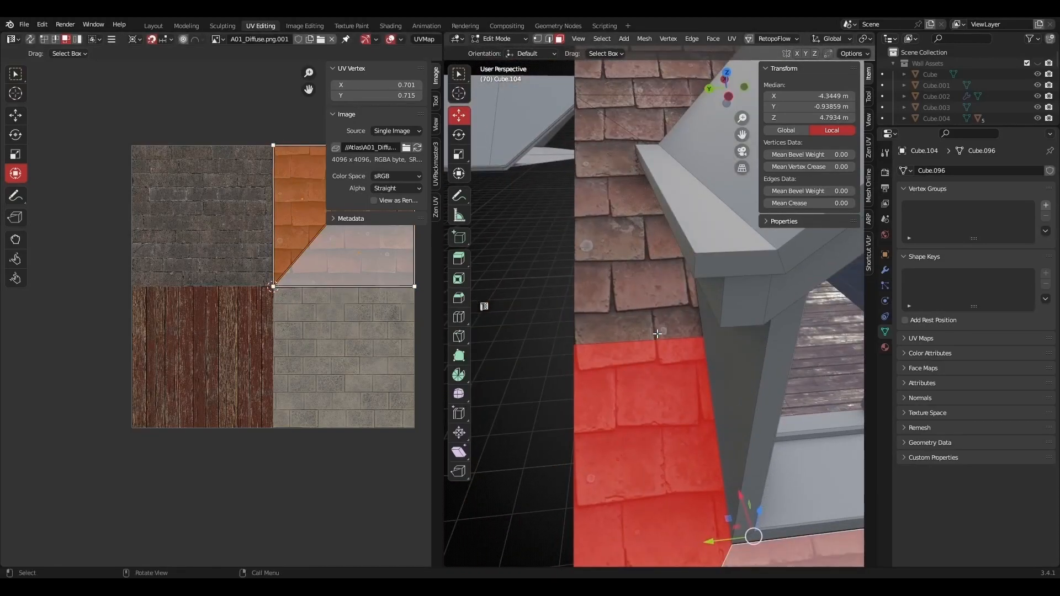
Select the two faces left of the dormer again to check their UV placement against the lower roof faces.
middle_drag(626, 204, 612, 269)
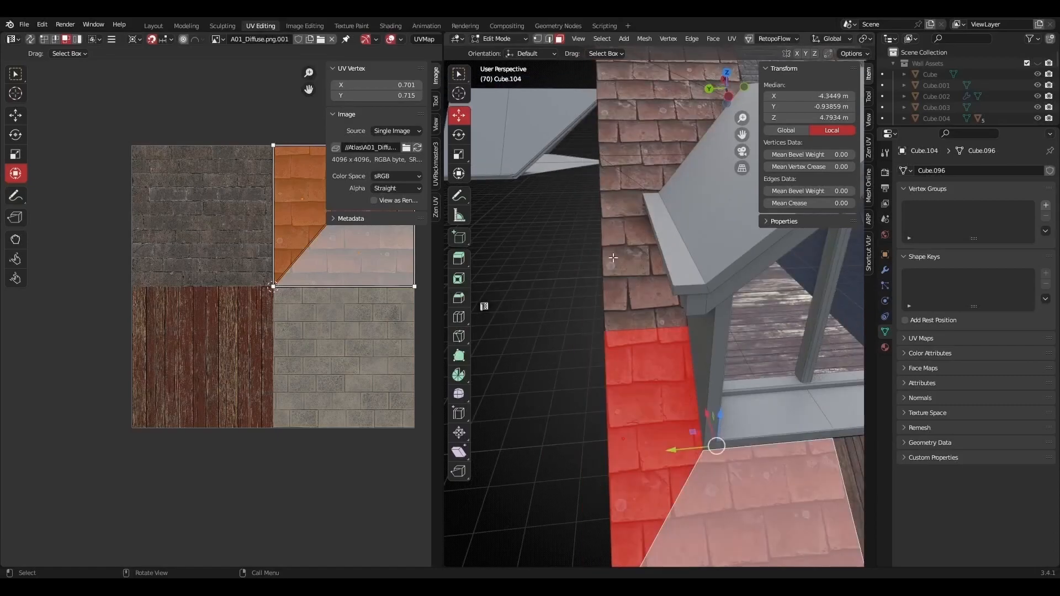
click(644, 210)
click(653, 178)
shift+click(632, 243)
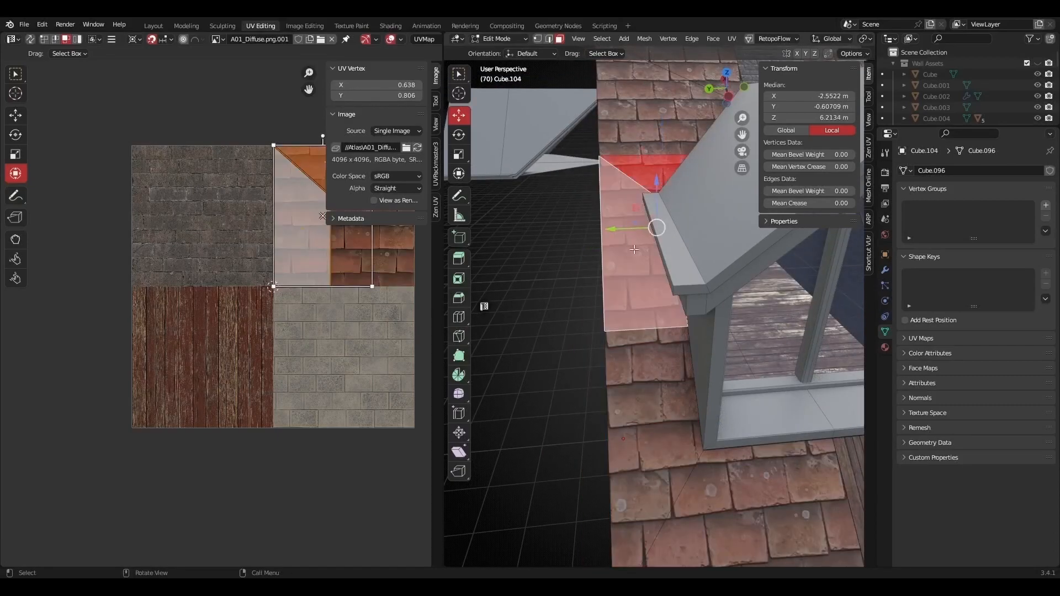
Shrink the UVs of the two upper-right roof faces to fill the atlas's clay roof-tile quarter.
scroll(662, 374, down, 4)
shift+middle_drag(662, 374, 497, 379)
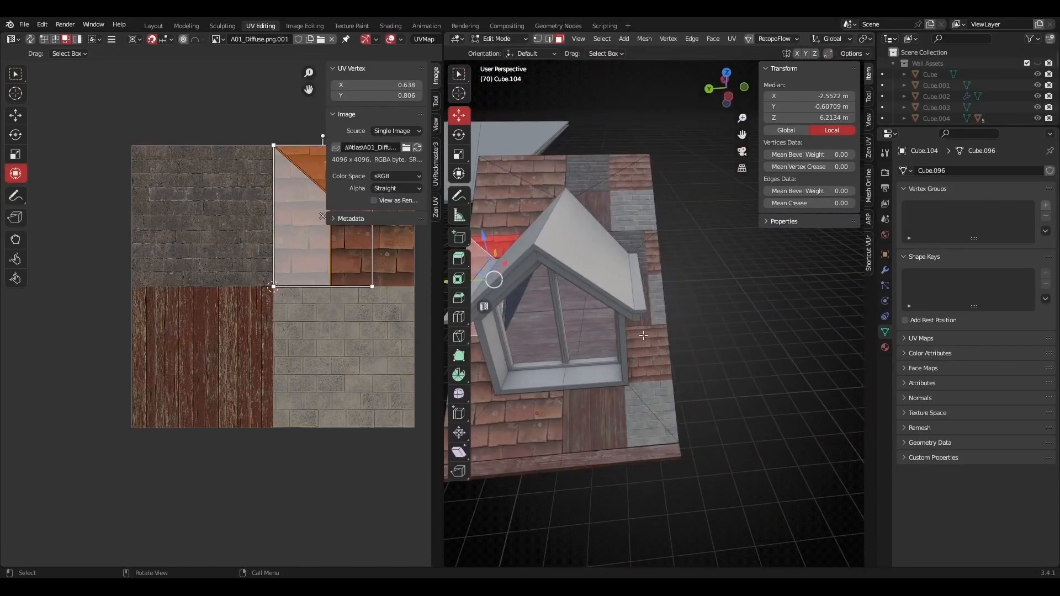
shift+middle_drag(605, 252, 636, 310)
click(634, 213)
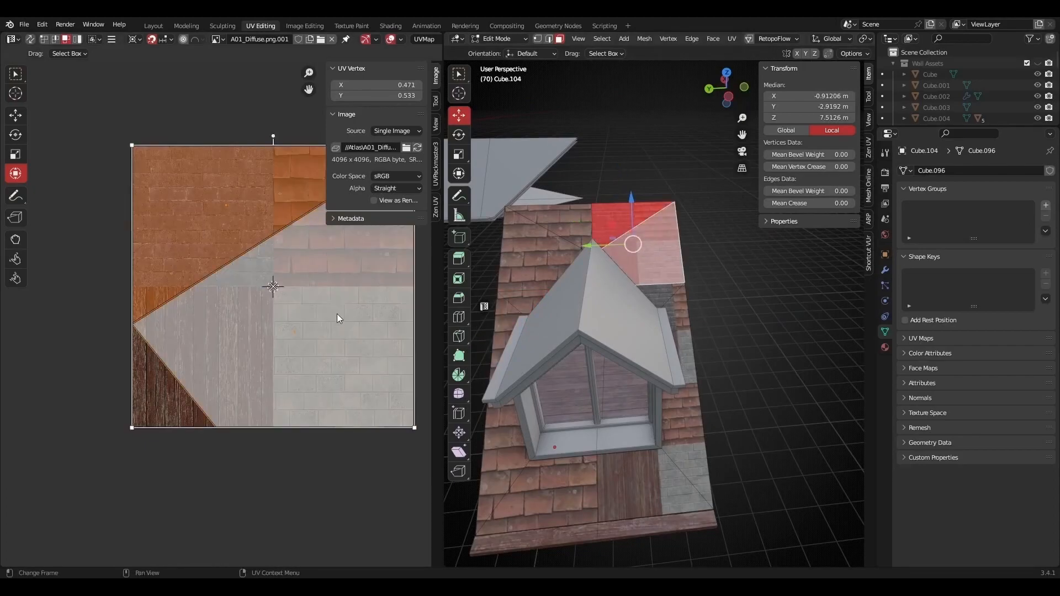
middle_drag(247, 368, 184, 384)
drag(71, 443, 226, 313)
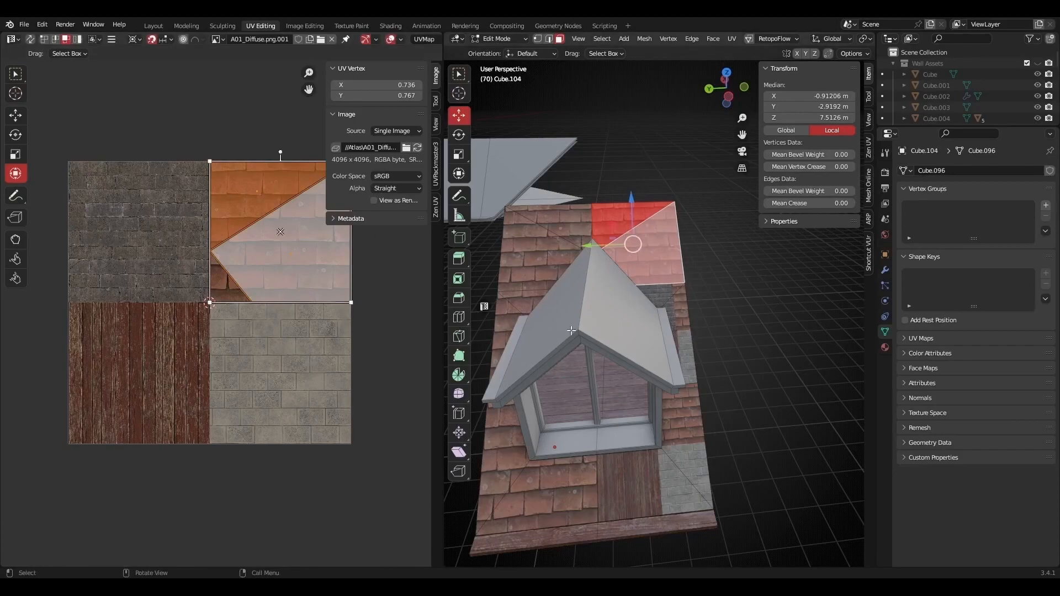
Stretch the UVs of the two lower-right roof faces, beside and below the dormer window, horizontally to the atlas's full width.
click(668, 297)
click(676, 442)
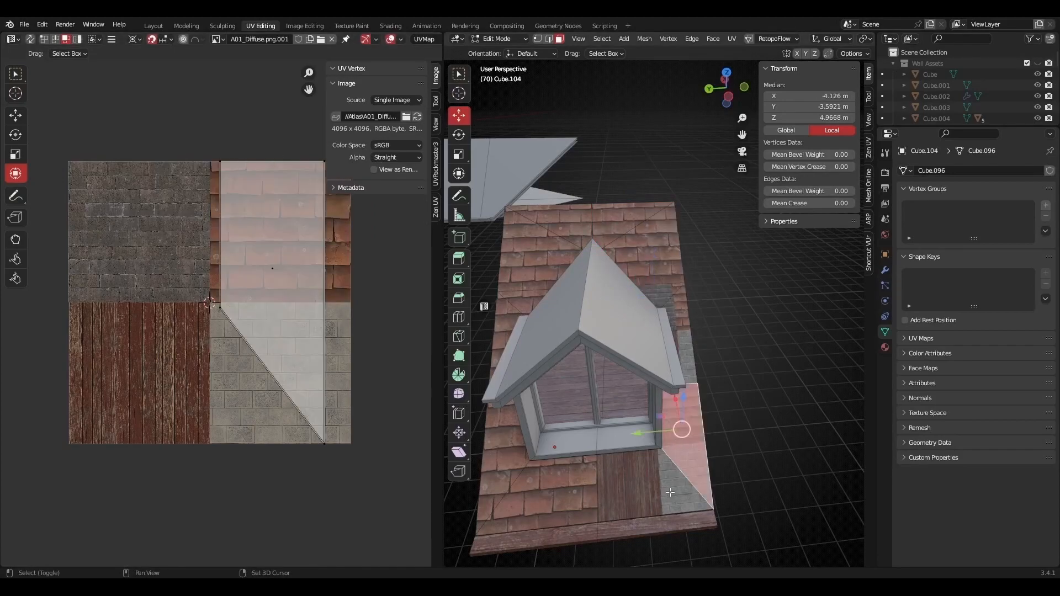
shift+click(665, 494)
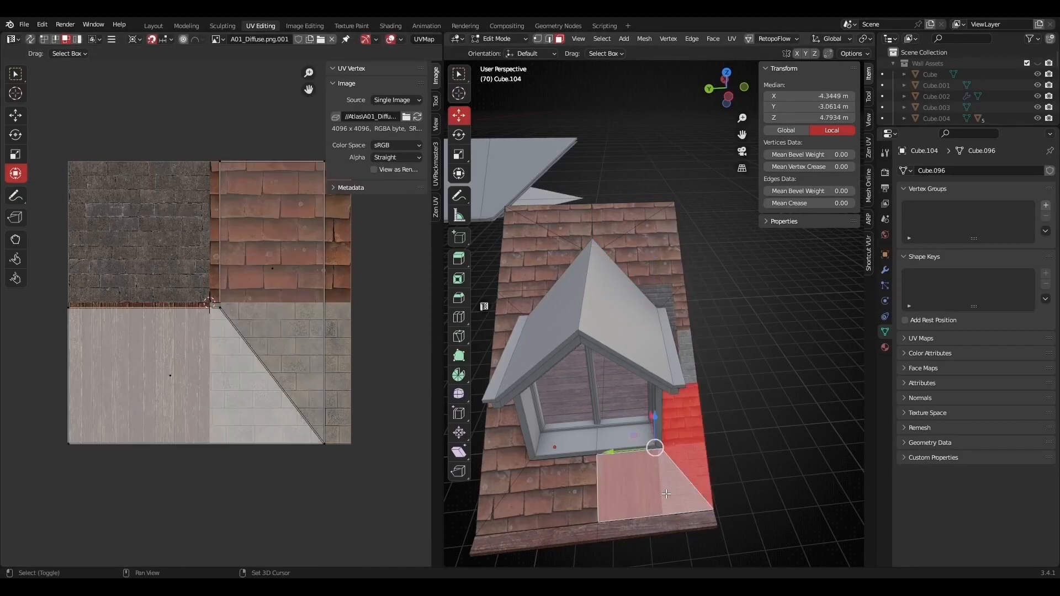
click(268, 327)
scroll(298, 323, up, 1)
drag(351, 316, 425, 320)
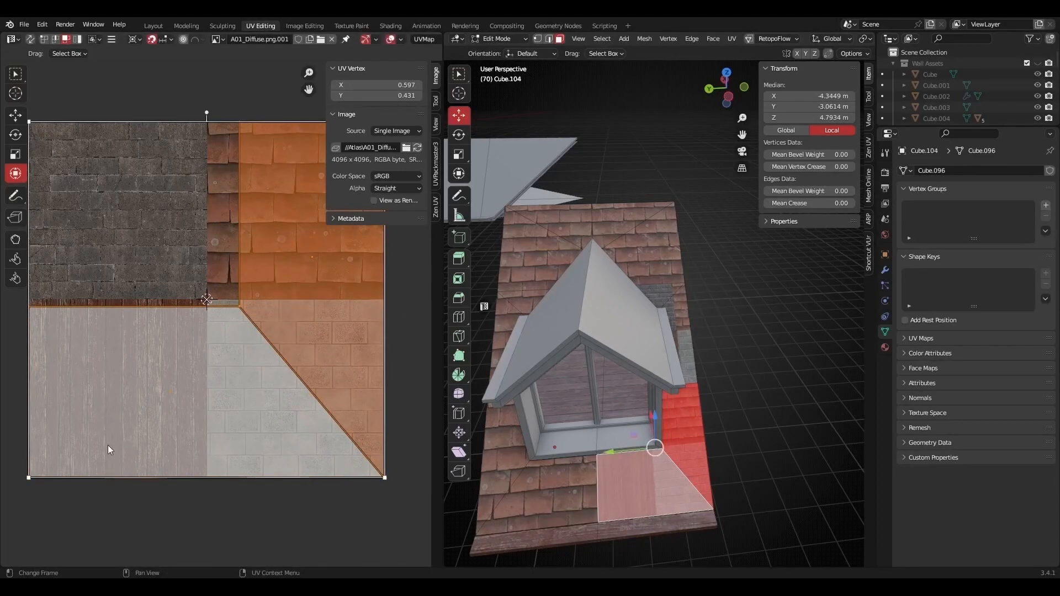
Shrink the UVs of the two lower-right roof faces to fill the atlas's clay roof-tile quarter.
key(s)
drag(217, 352, 242, 325)
scroll(700, 430, up, 2)
shift+middle_drag(701, 435, 667, 375)
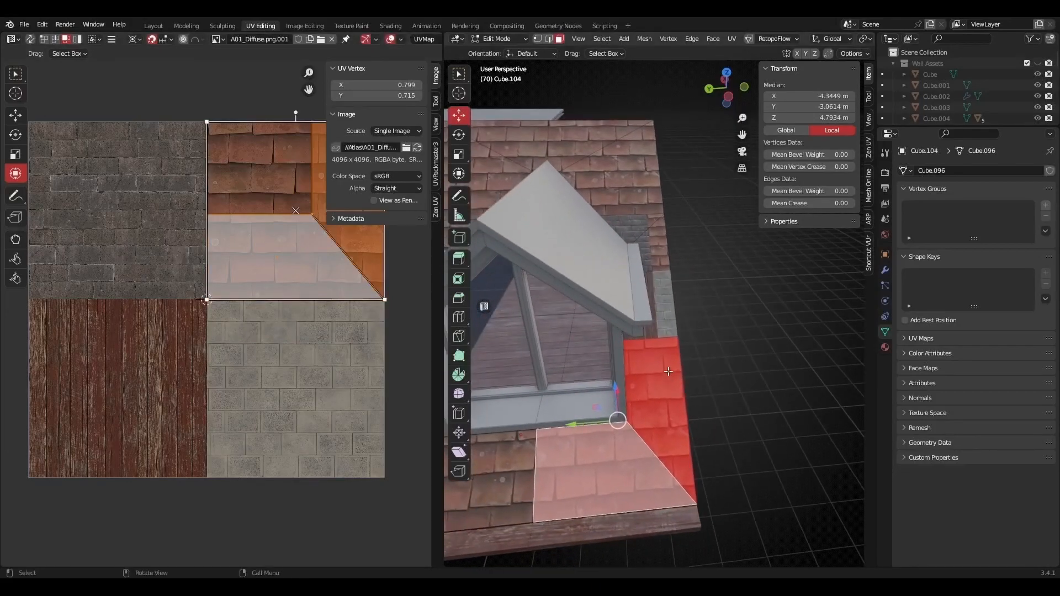
Move the UVs of the two faces right of the dormer to the atlas's right edge and shrink them to half size within the clay roof-tile quarter.
click(638, 213)
click(641, 229)
shift+click(652, 255)
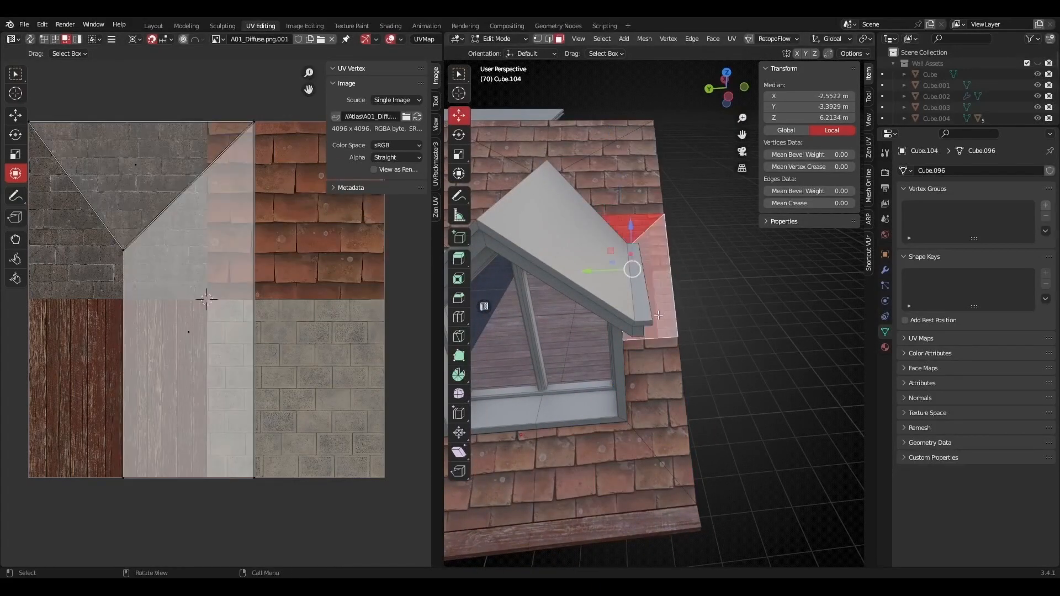
key(a)
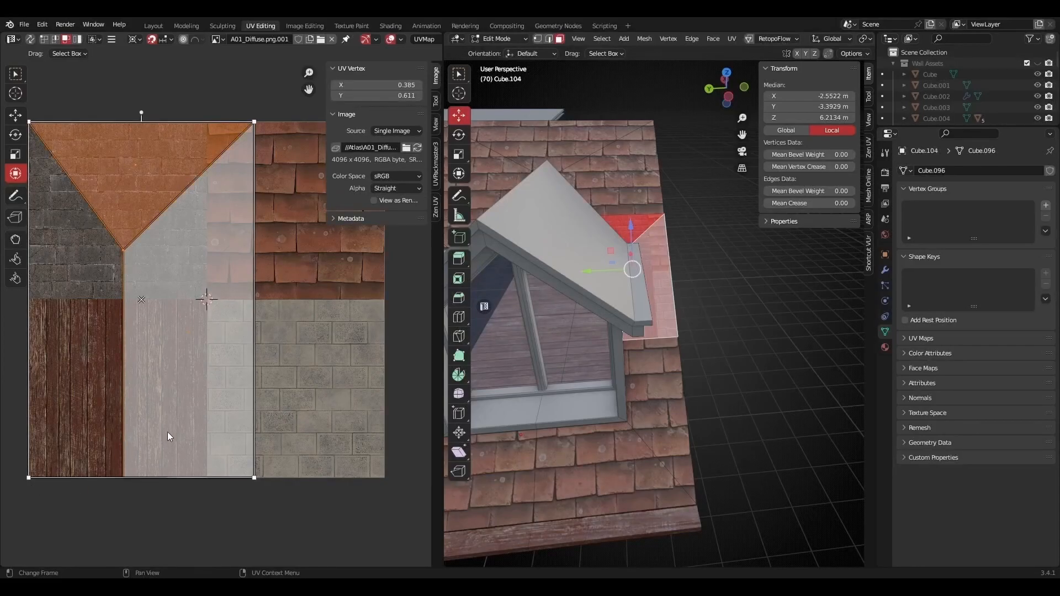
drag(225, 365, 362, 366)
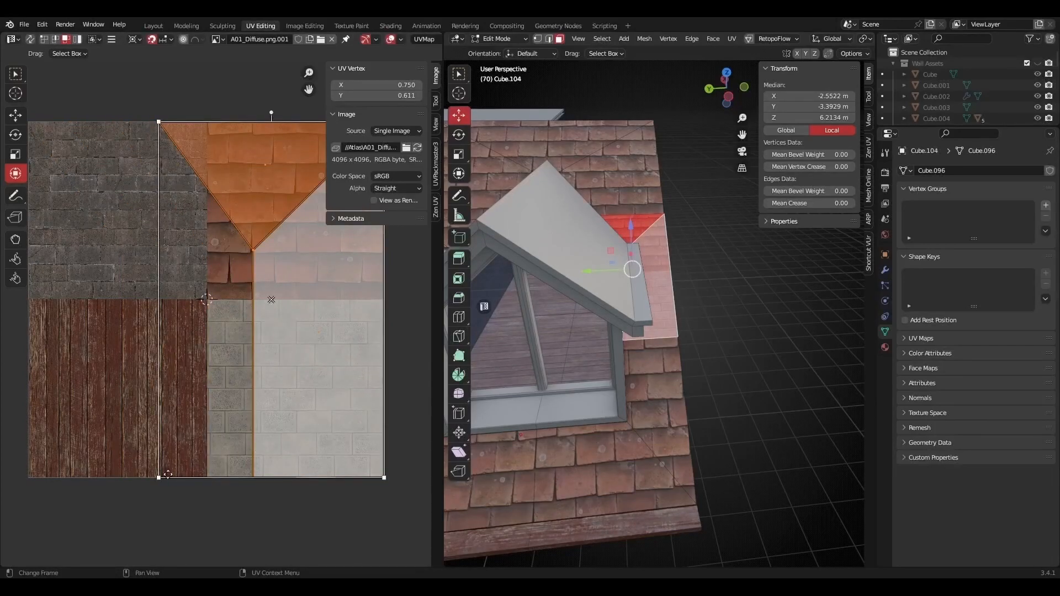
drag(159, 477, 289, 264)
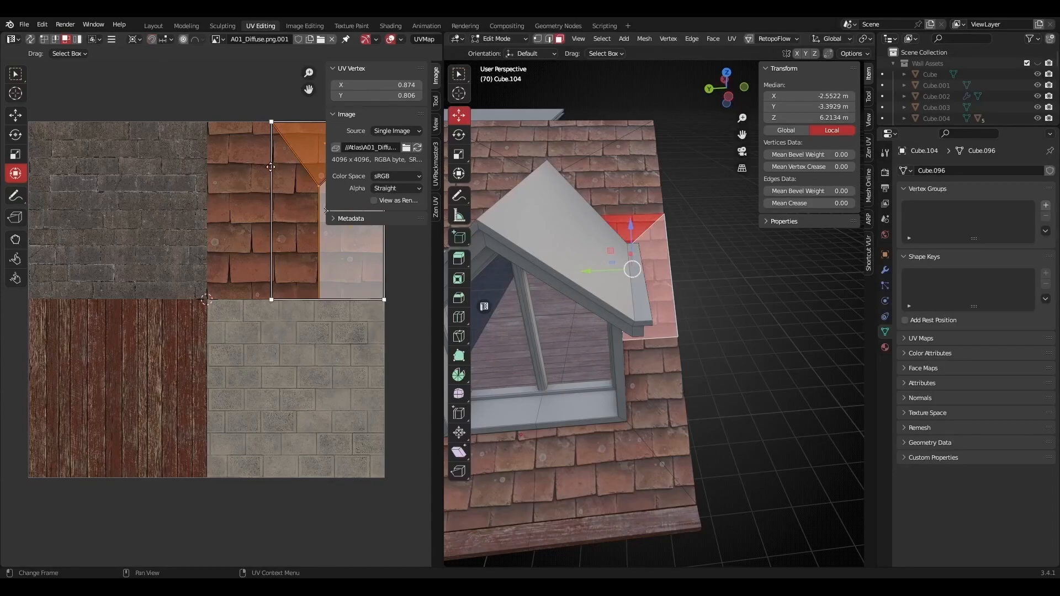
With UV snapping off, widen the UVs of the two faces right of the dormer slightly to match the tile spacing of the faces above.
middle_drag(271, 168, 204, 244)
scroll(203, 244, up, 2)
scroll(635, 298, up, 5)
shift+middle_drag(629, 476, 651, 345)
drag(196, 283, 176, 284)
scroll(661, 265, down, 2)
shift+middle_drag(661, 182, 658, 327)
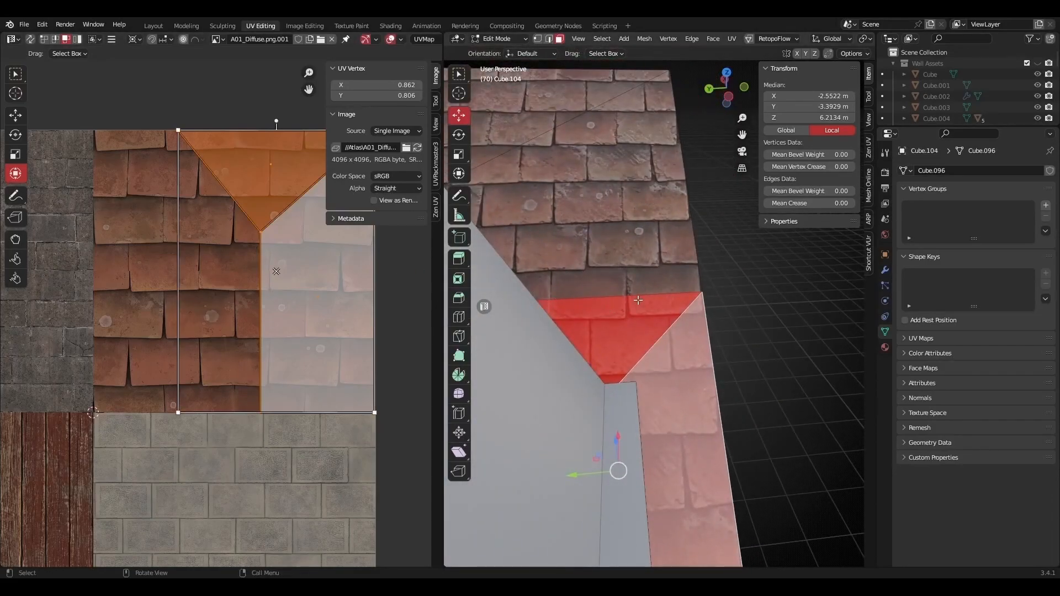
scroll(376, 349, down, 3)
scroll(738, 341, down, 4)
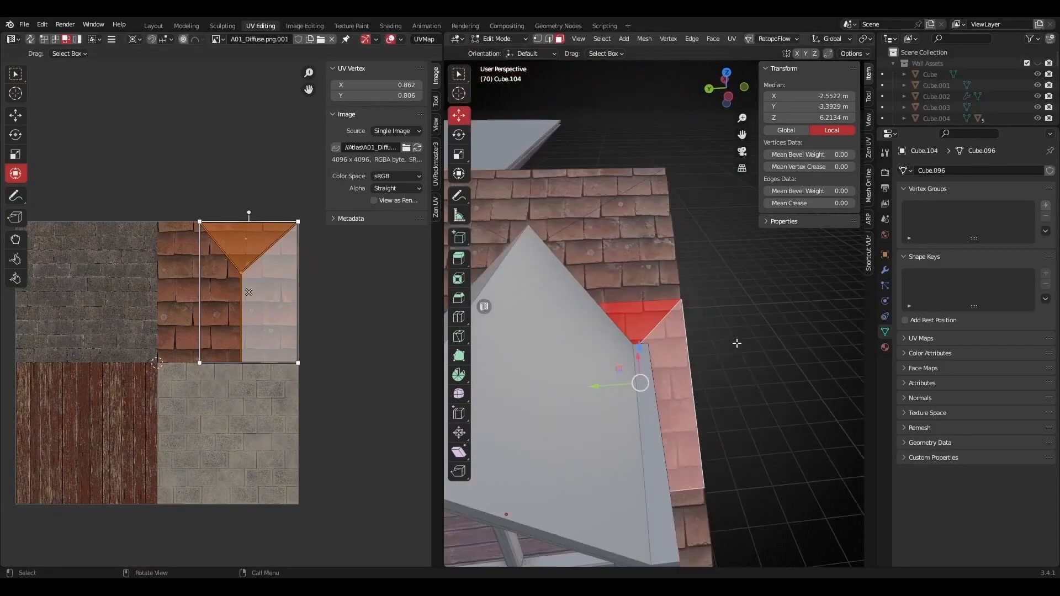
Unwrap the two topmost faces on the roof's rear slope one after the other.
click(738, 341)
middle_drag(738, 340, 717, 298)
scroll(718, 298, down, 4)
shift+middle_drag(574, 403, 667, 301)
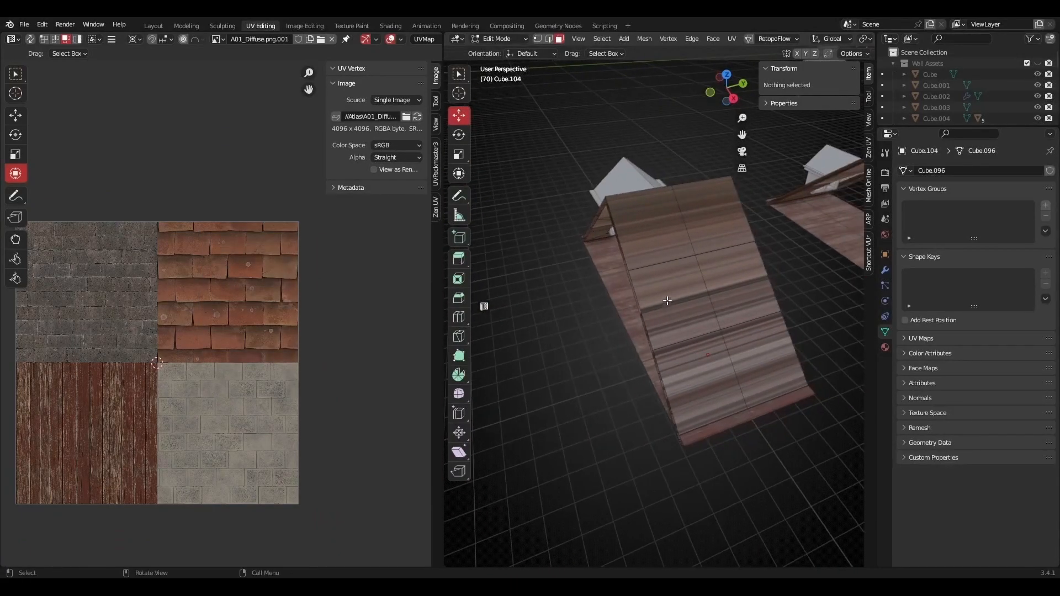
click(629, 245)
key(u)
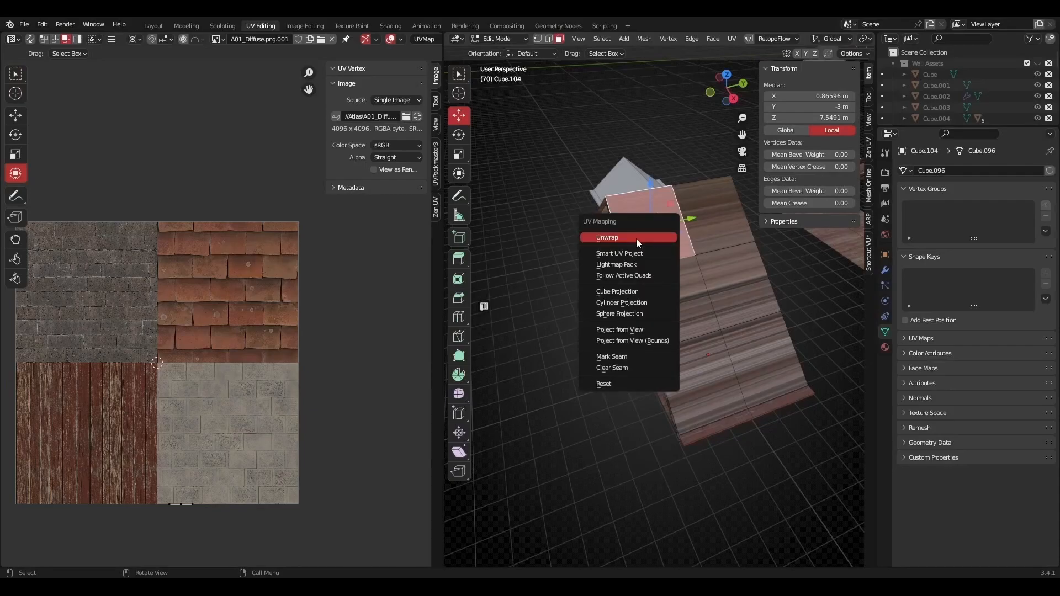
click(636, 238)
click(717, 225)
key(u)
click(717, 228)
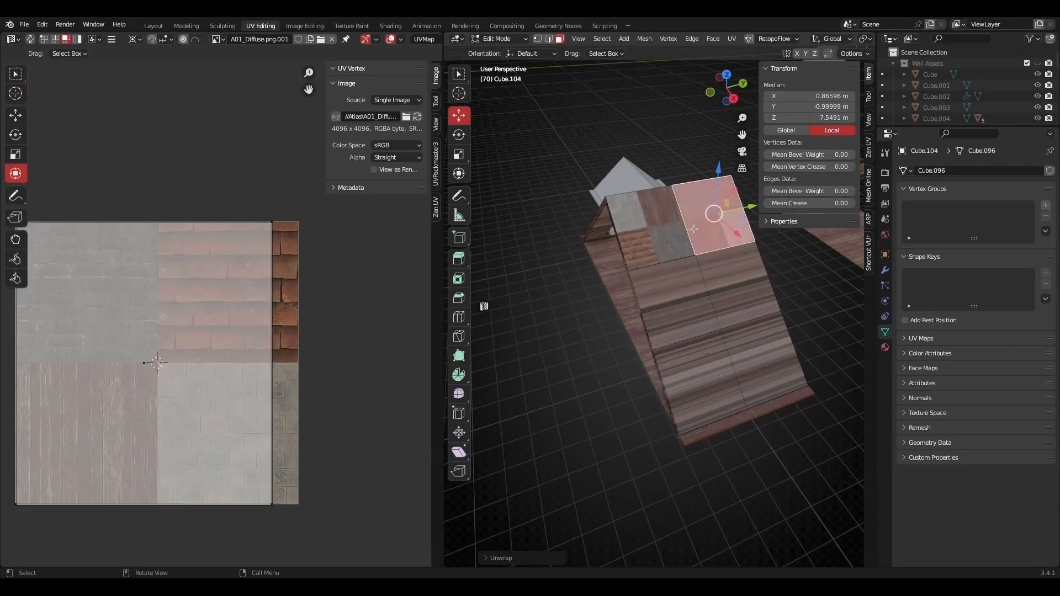
Unwrap the two middle and two lower faces on the roof's rear slope one after the other.
click(675, 287)
key(u)
click(672, 284)
click(697, 286)
key(u)
click(697, 286)
click(691, 360)
key(u)
click(692, 360)
click(752, 353)
key(u)
click(731, 354)
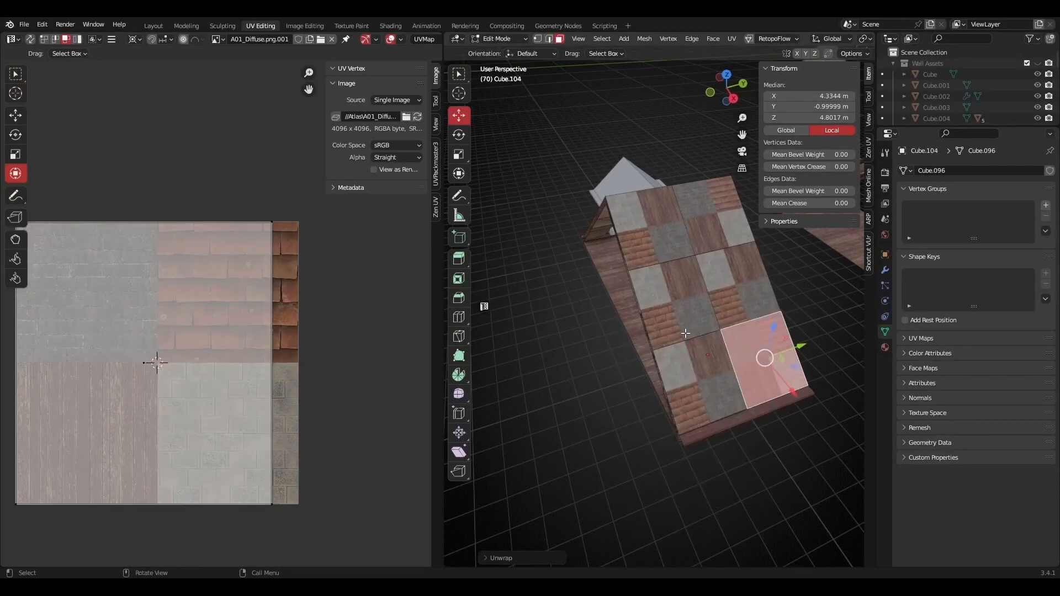
Disable Constrain to Image Bounds and rotate the UVs of the upper-left, both middle and lower-left rear faces by 180 degrees.
middle_drag(685, 329, 689, 301)
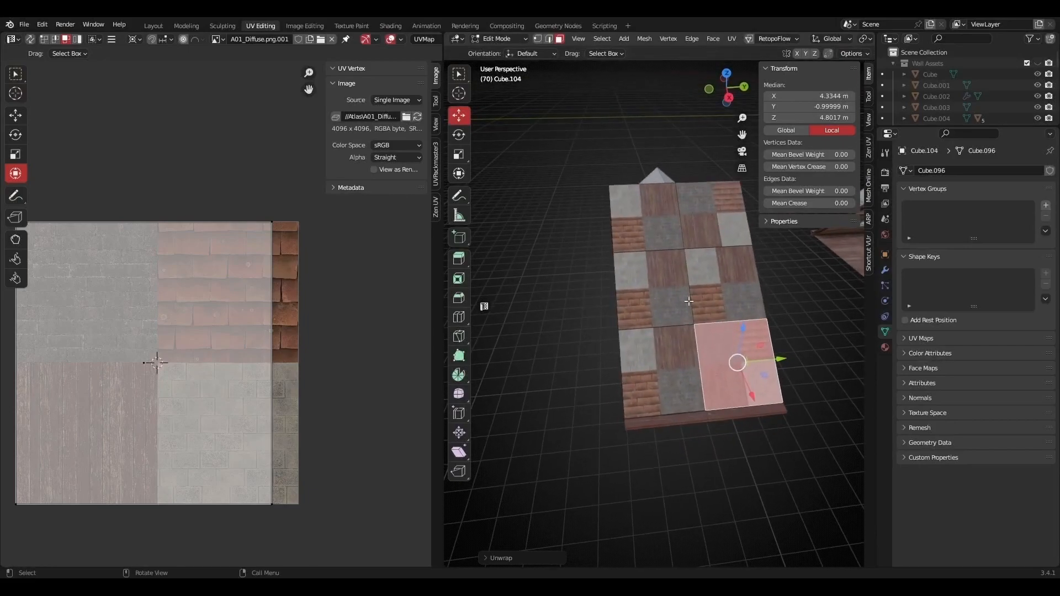
click(645, 220)
shift+click(649, 294)
shift+click(722, 294)
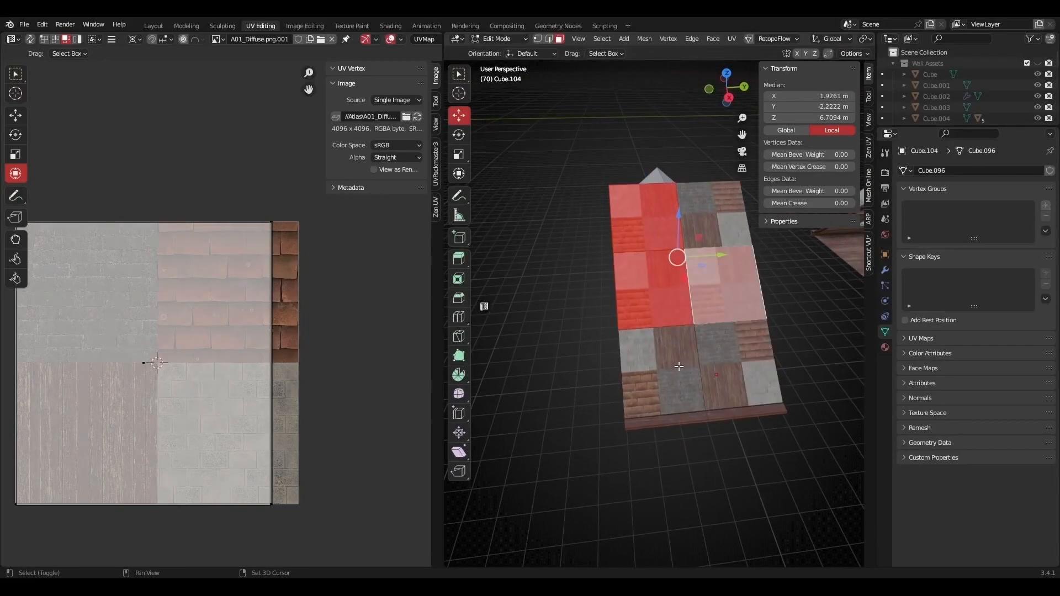
shift+click(679, 367)
key(a)
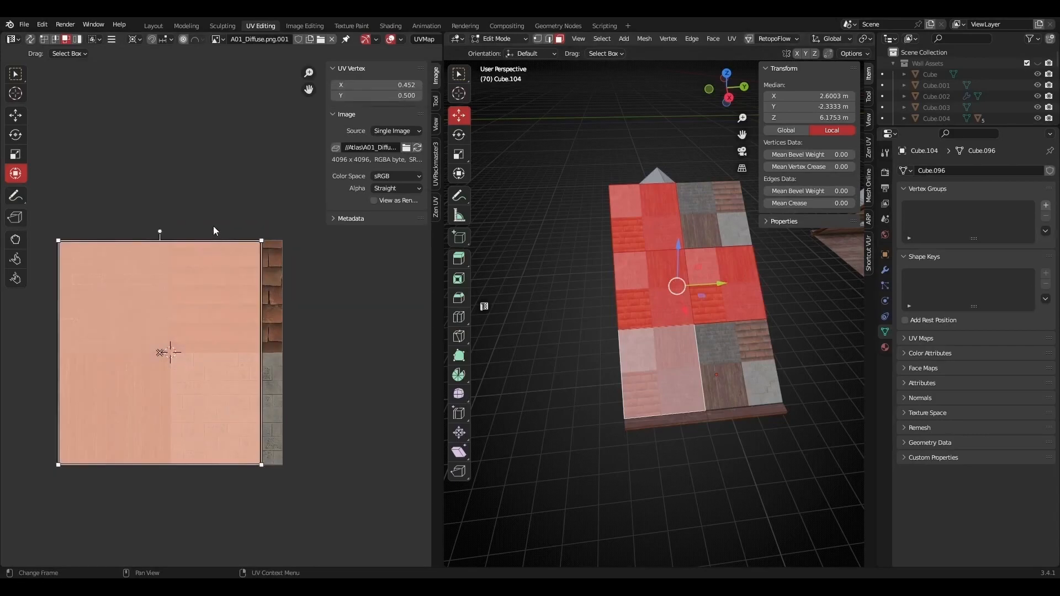
click(111, 39)
click(111, 40)
mouse_move(128, 85)
click(246, 126)
key(r)
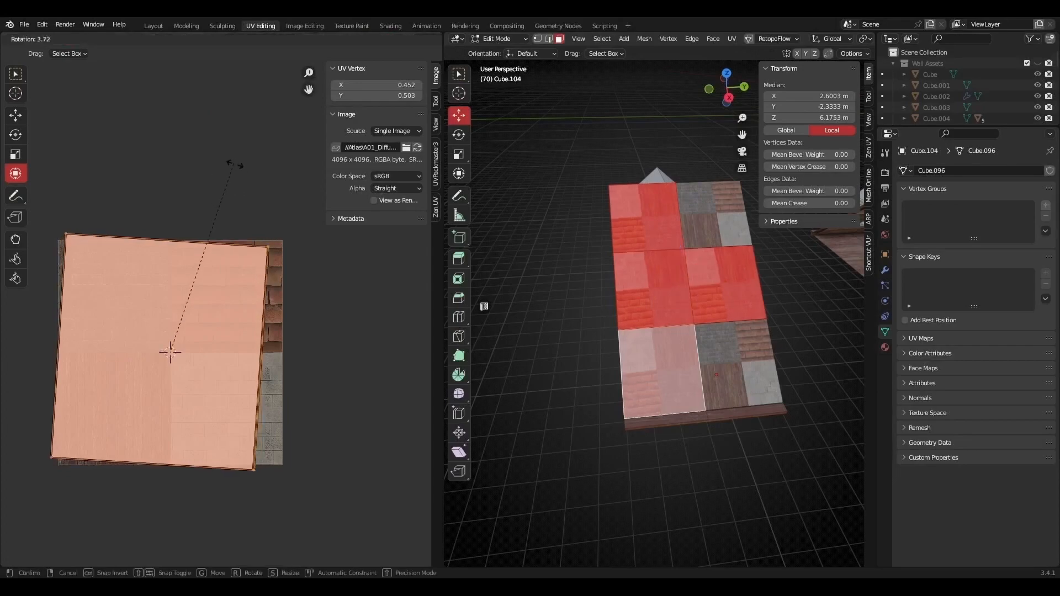
key(ctrl)
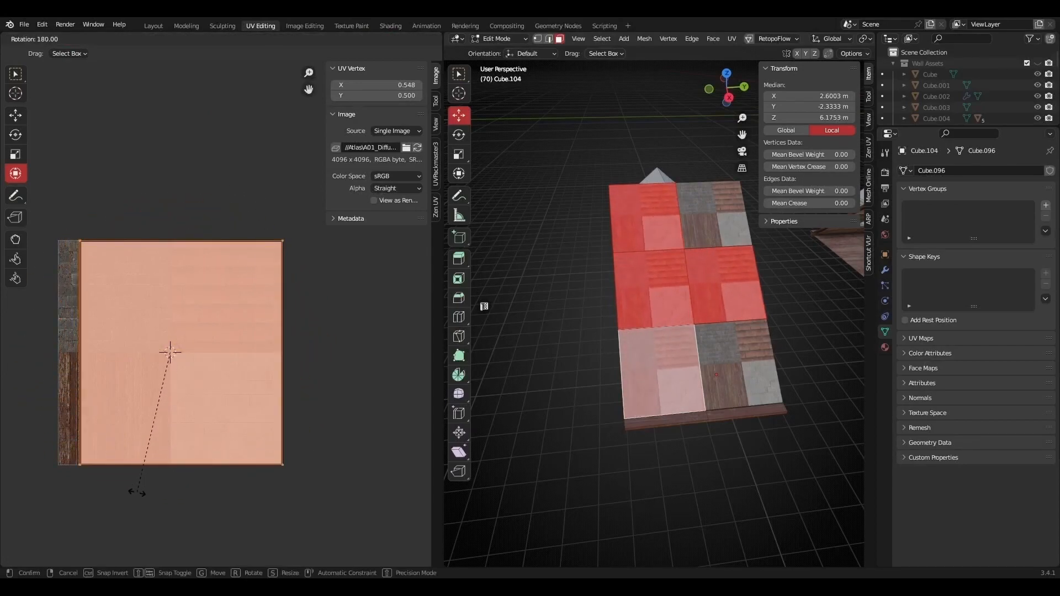
click(137, 492)
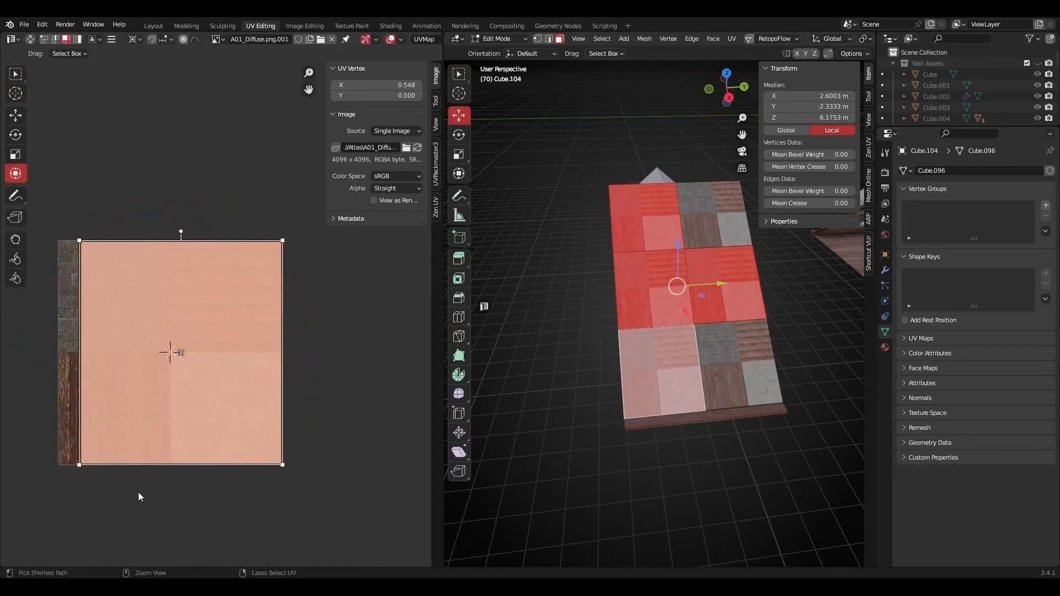
Turn Constrain to Image Bounds back on for the rotated UVs.
click(111, 40)
mouse_move(117, 84)
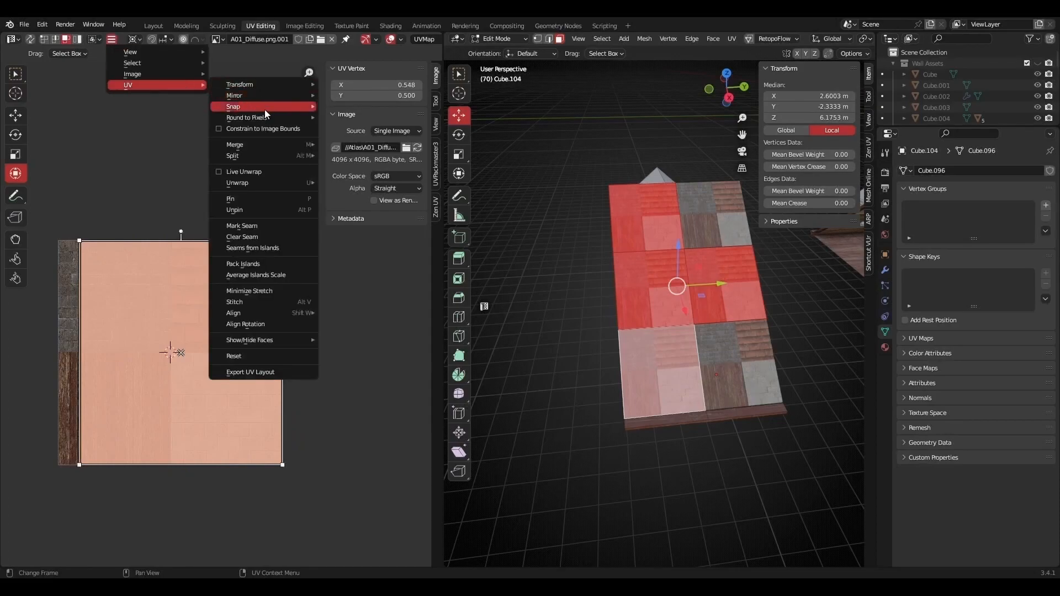
click(260, 128)
Stretch the UVs of the two topmost rear-slope faces horizontally to span the full atlas width.
click(644, 203)
scroll(221, 314, up, 1)
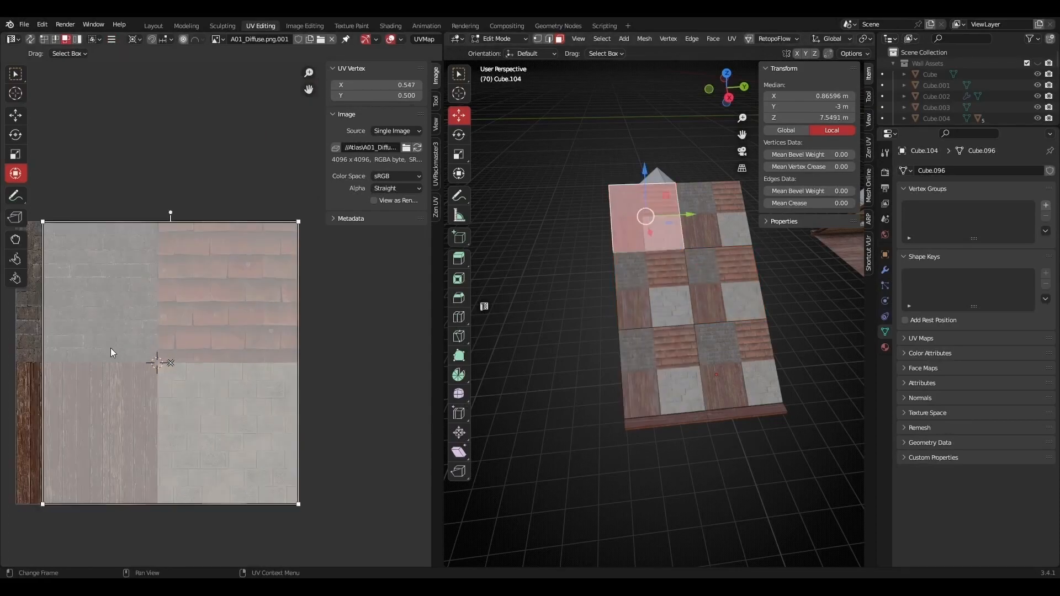
middle_drag(41, 374, 142, 351)
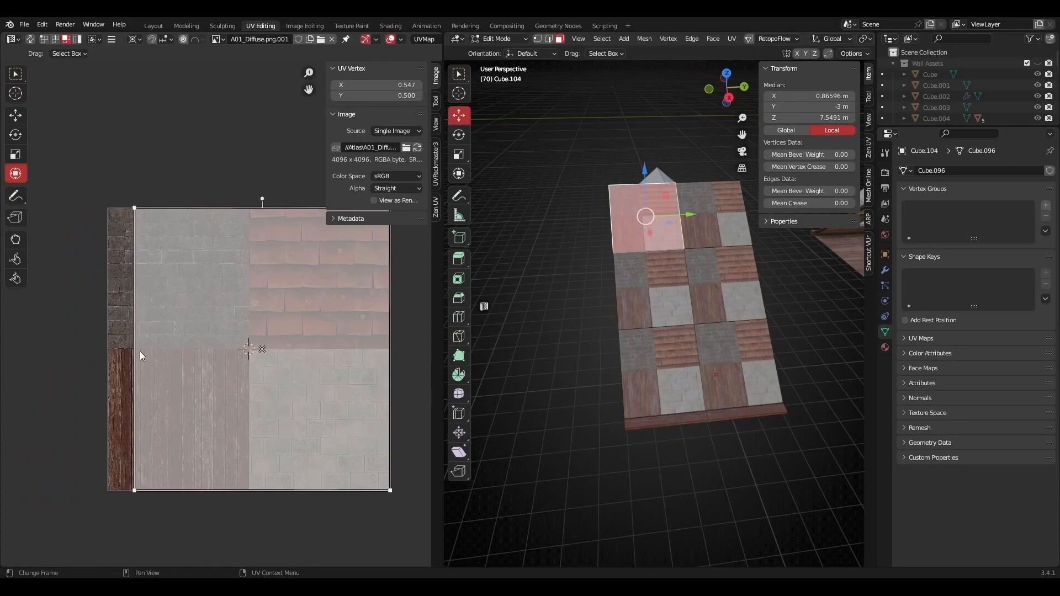
drag(134, 351, 81, 351)
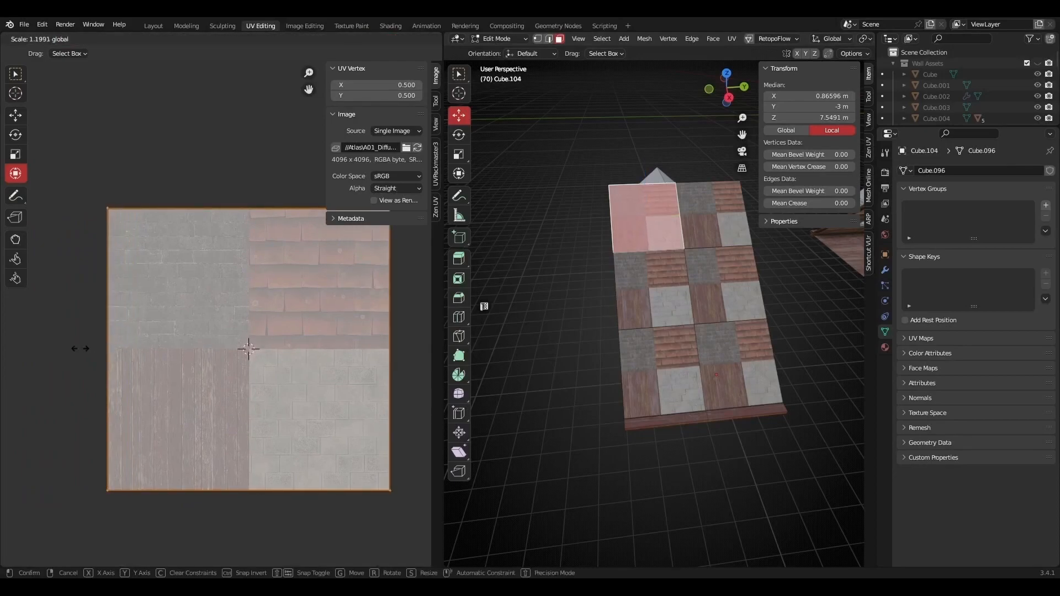
click(714, 228)
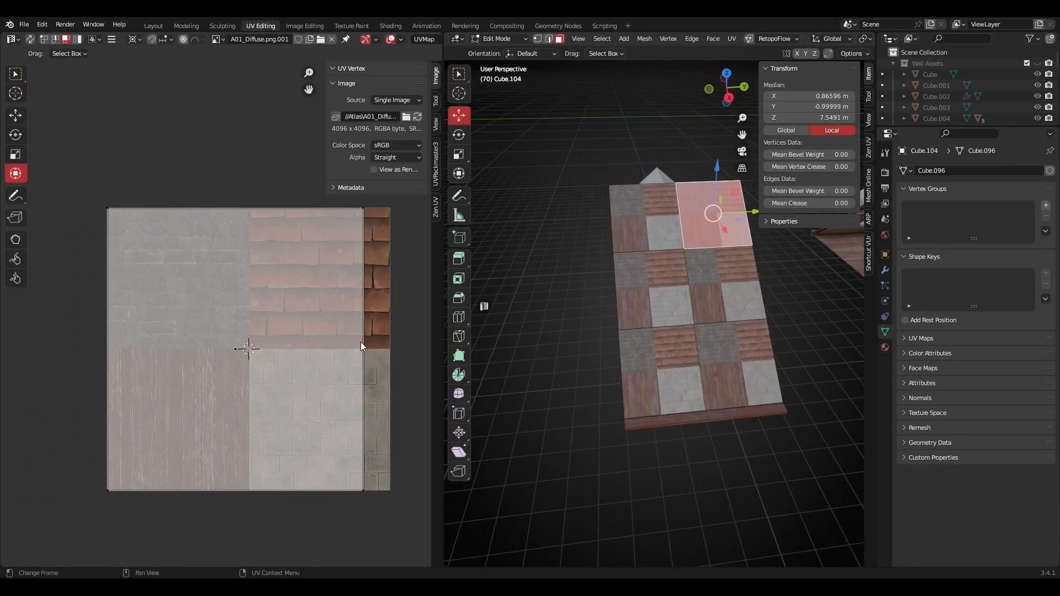
key(a)
drag(364, 348, 417, 349)
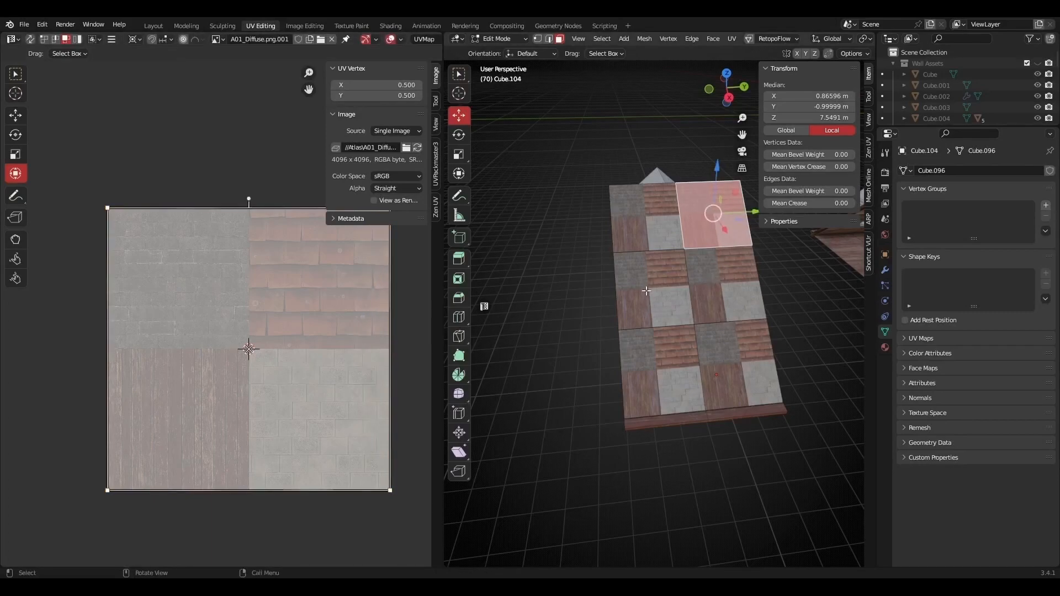
Stretch the UVs of the two middle and two lower rear-slope faces horizontally to span the full atlas width.
click(646, 291)
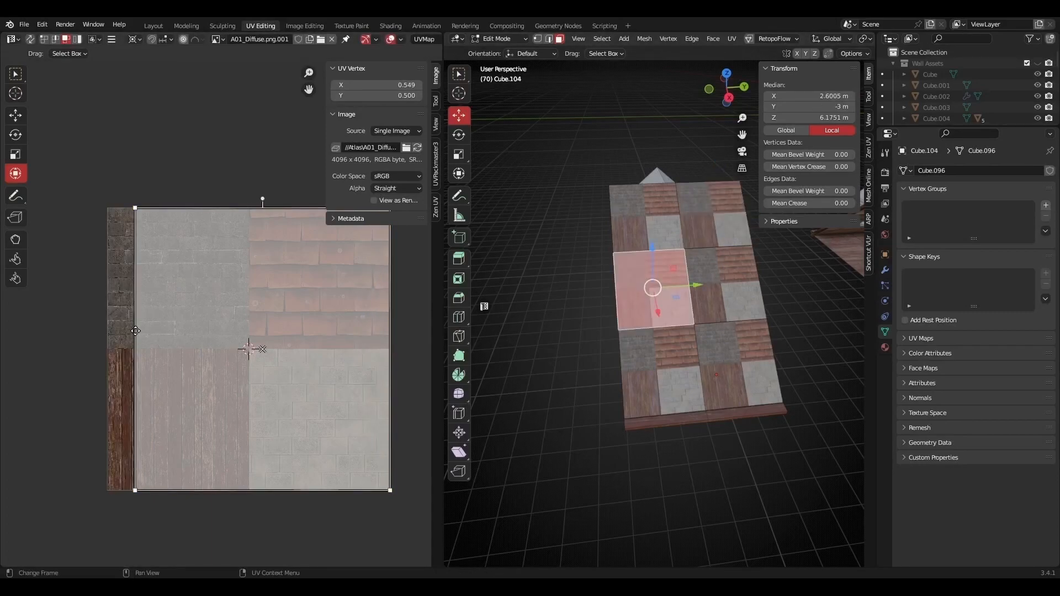
drag(136, 331, 107, 331)
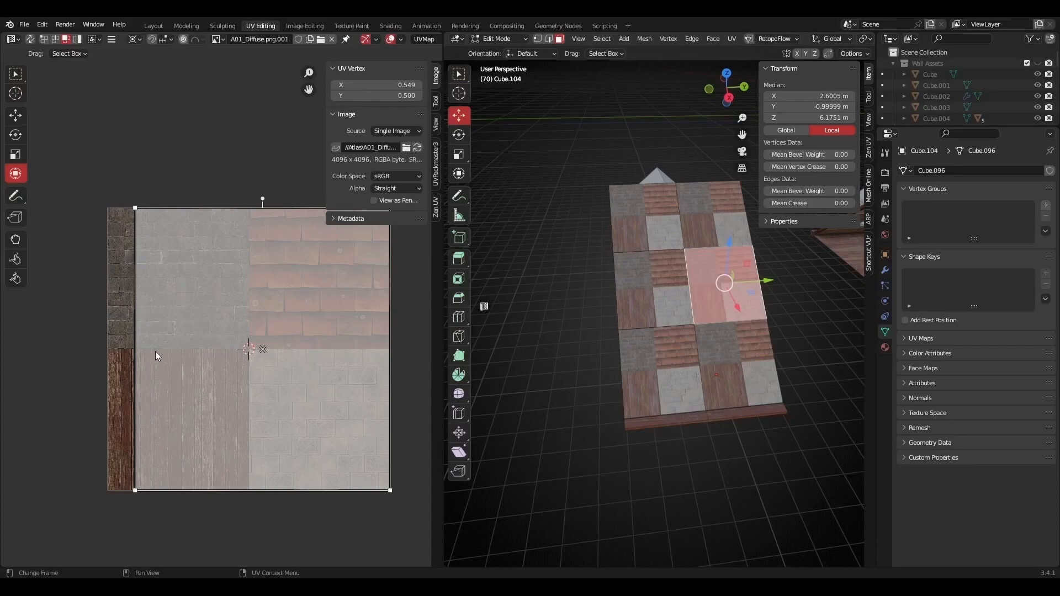
drag(135, 343, 83, 339)
click(629, 356)
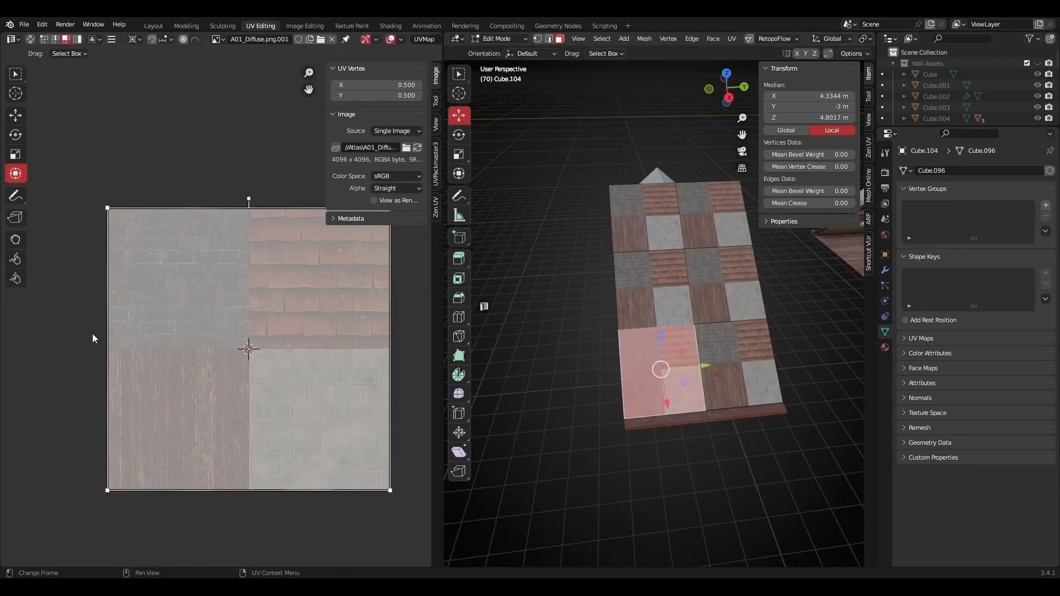
click(741, 366)
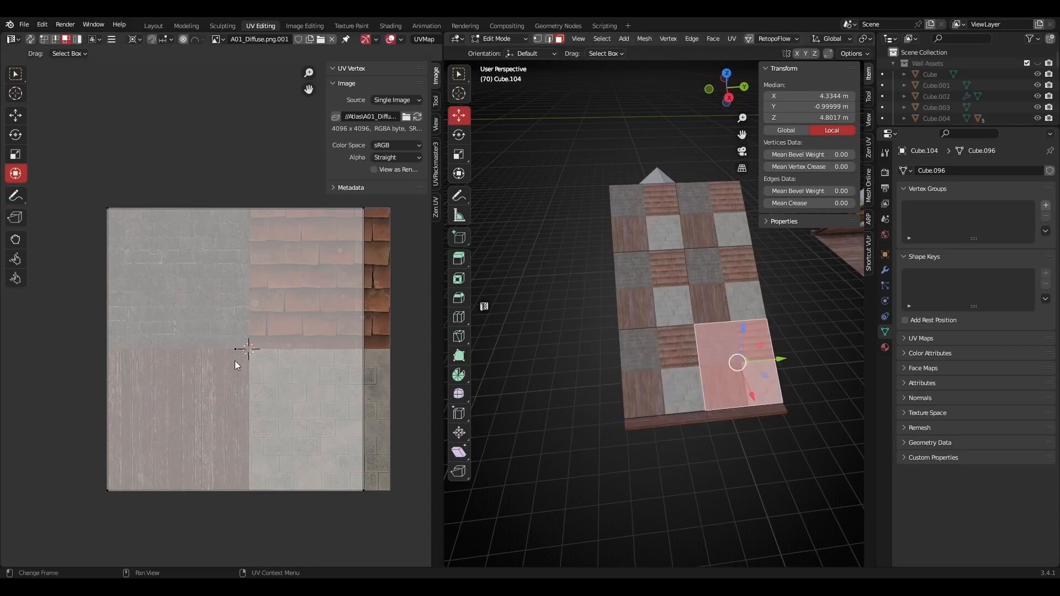
click(362, 333)
drag(363, 342, 423, 345)
With UV increment snapping on, shrink the UVs of all six rear-slope faces into the atlas's clay roof-tile quarter and deselect the faces.
shift+click(660, 374)
shift+click(660, 293)
shift+click(717, 282)
shift+click(721, 226)
shift+click(650, 223)
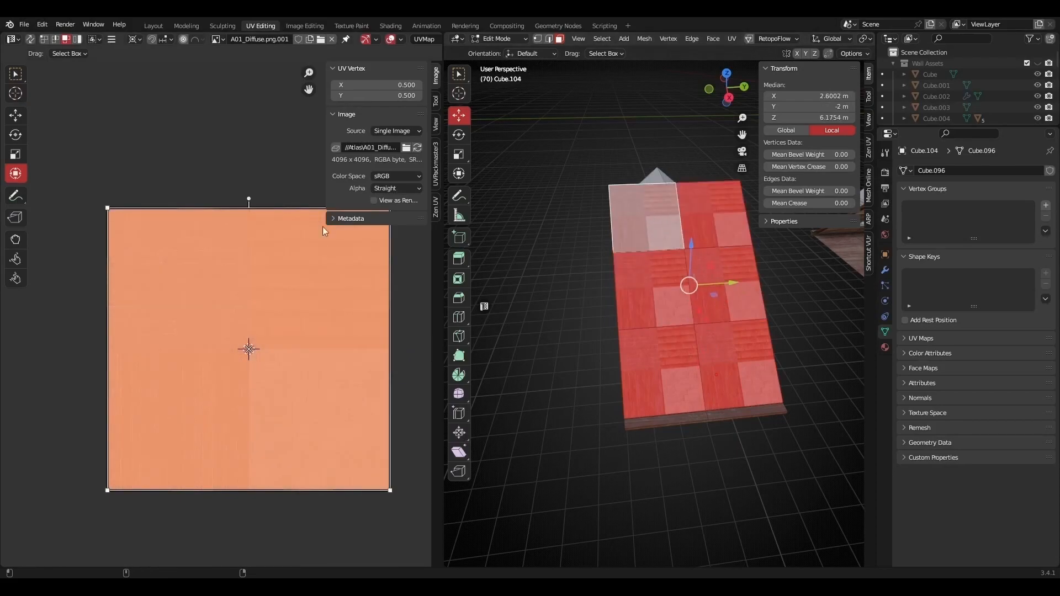
click(171, 40)
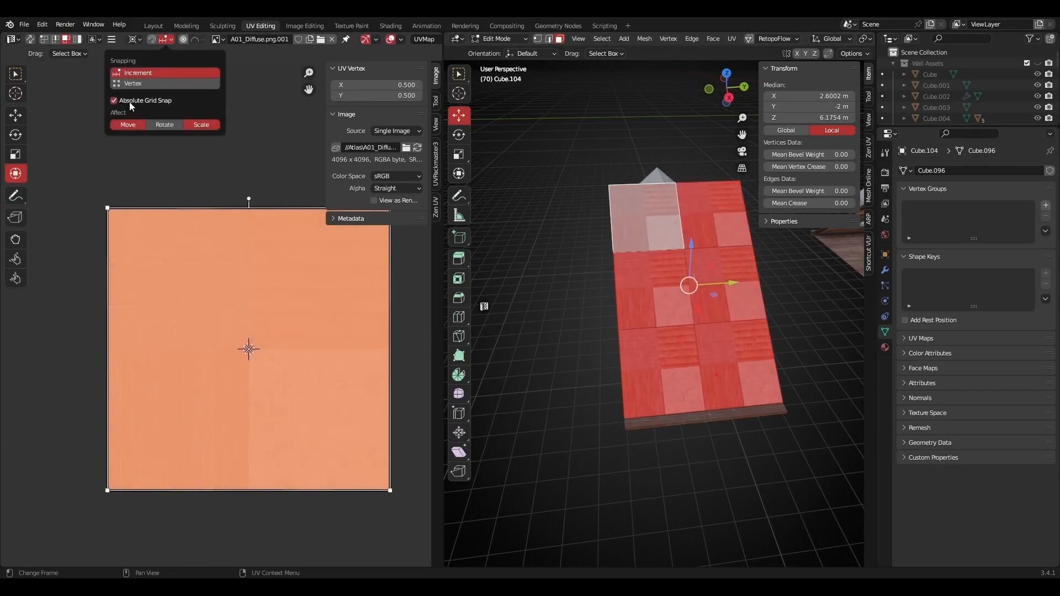
drag(107, 489, 173, 426)
key(ctrl+z)
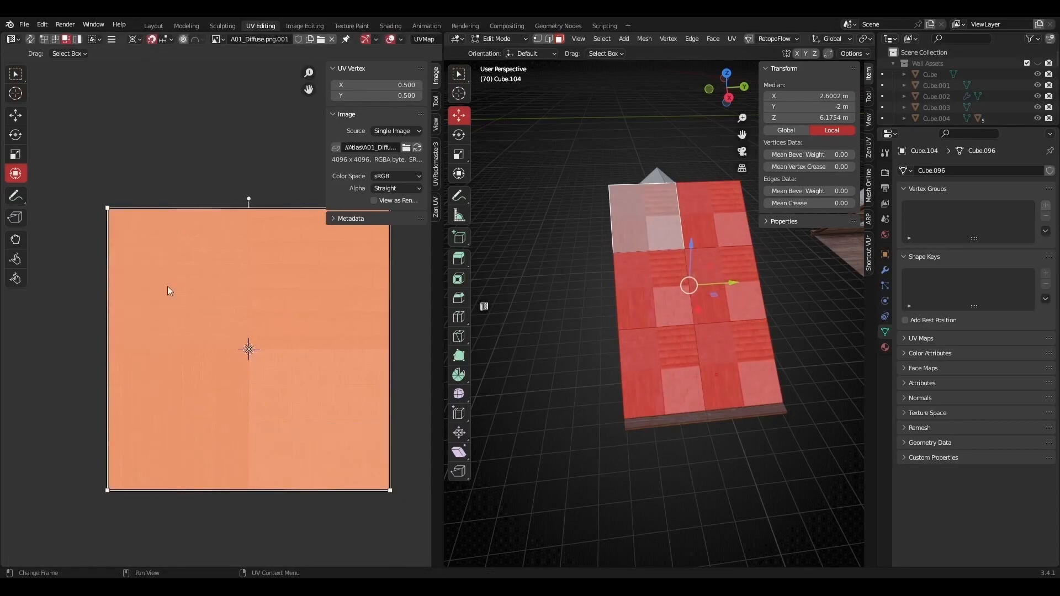
drag(106, 491, 248, 350)
scroll(666, 261, up, 3)
scroll(665, 261, up, 2)
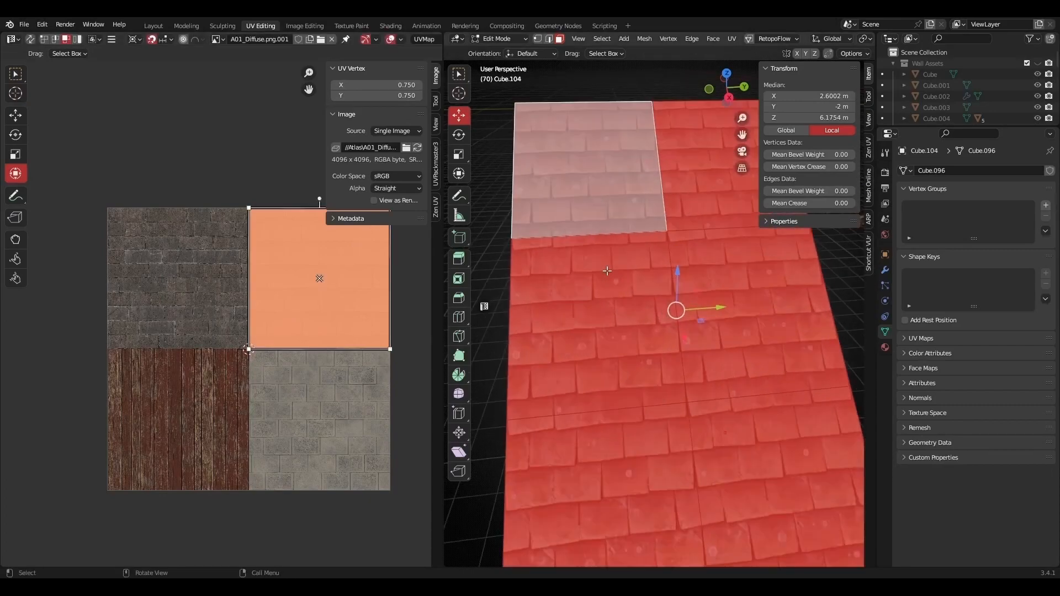
key(alt+a)
scroll(650, 295, up, 3)
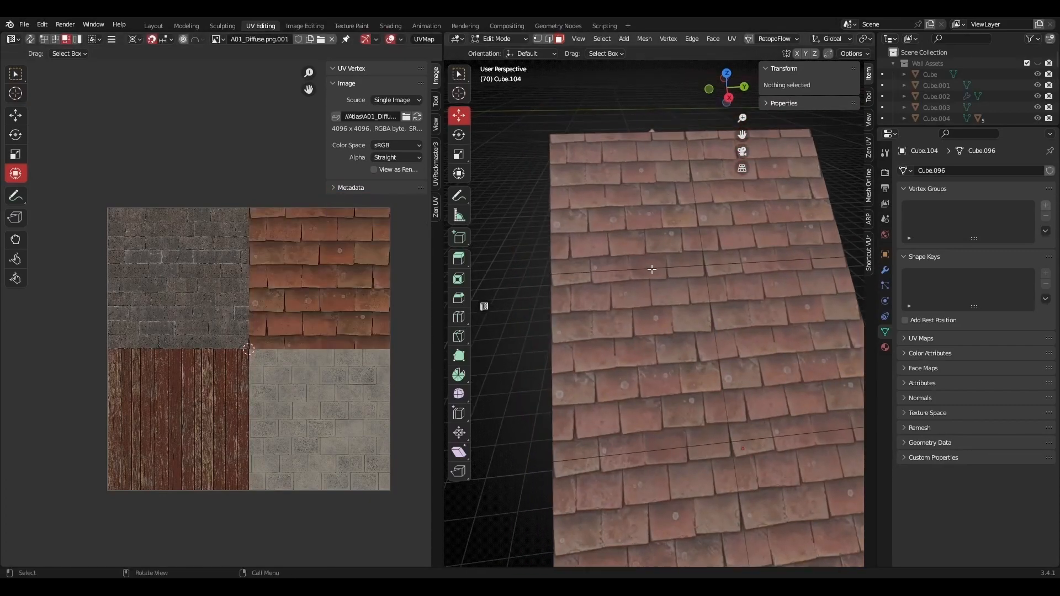
Examine the wood-textured faces on the underside of the roof slopes and the neighbouring roof pieces.
middle_drag(665, 303, 717, 253)
scroll(653, 287, down, 2)
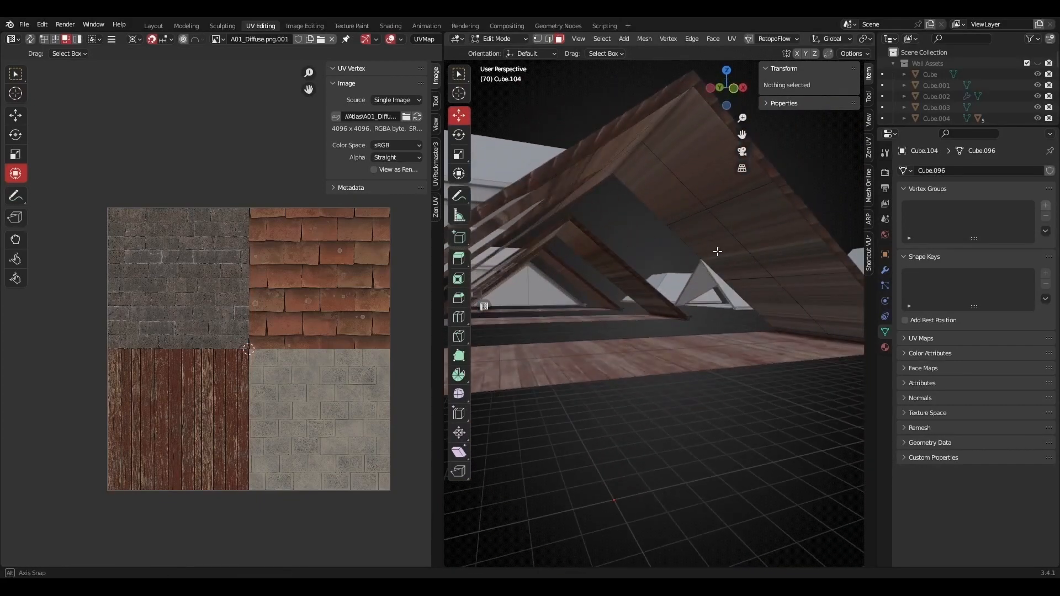
scroll(626, 271, down, 3)
middle_drag(598, 275, 667, 274)
alt+click(656, 232)
middle_drag(656, 237, 690, 279)
click(697, 289)
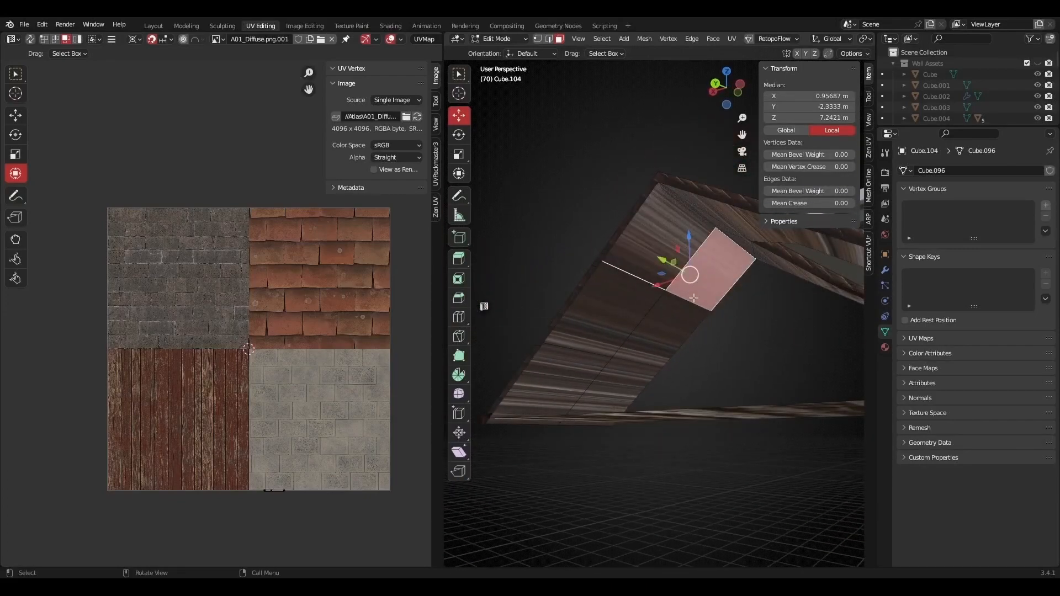
click(629, 306)
click(674, 325)
click(735, 345)
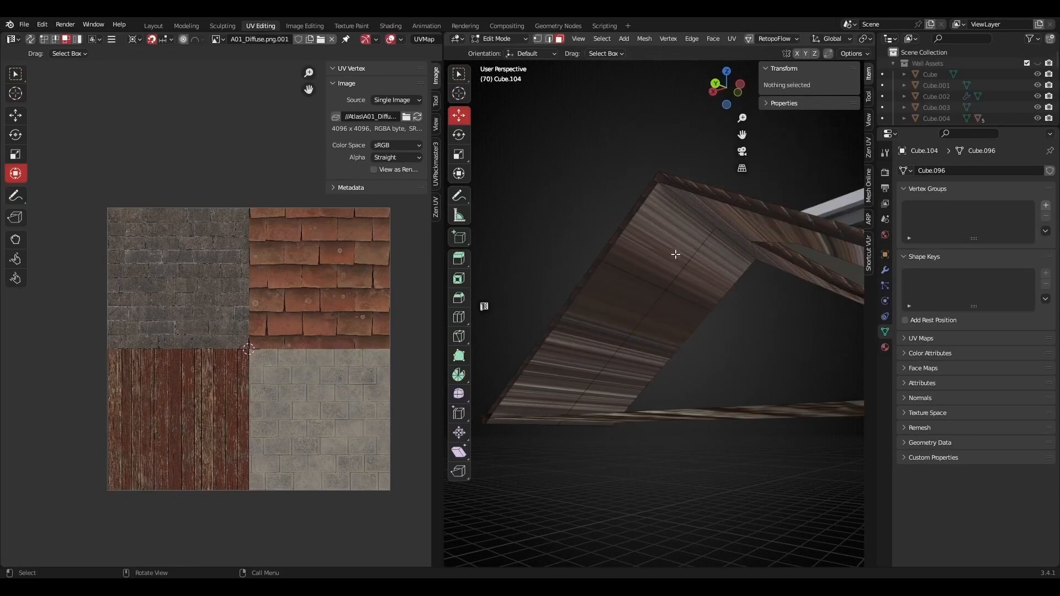
click(672, 262)
middle_drag(700, 274, 678, 335)
scroll(689, 283, up, 2)
scroll(689, 282, down, 4)
scroll(744, 322, up, 2)
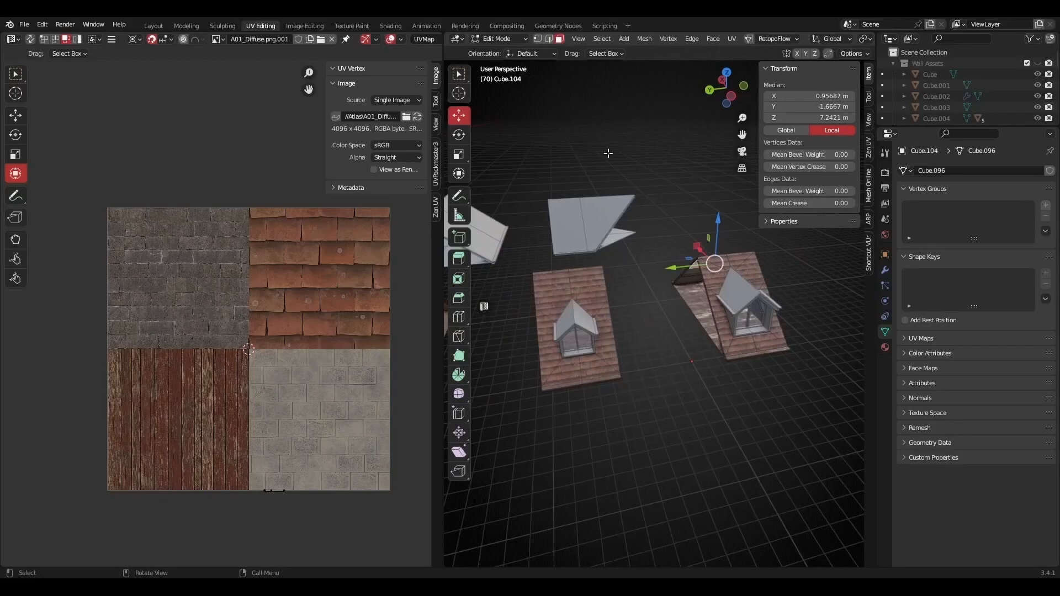
Leave Edit Mode, select the dormer roof piece and set object snapping to Increment.
key(Tab)
click(713, 269)
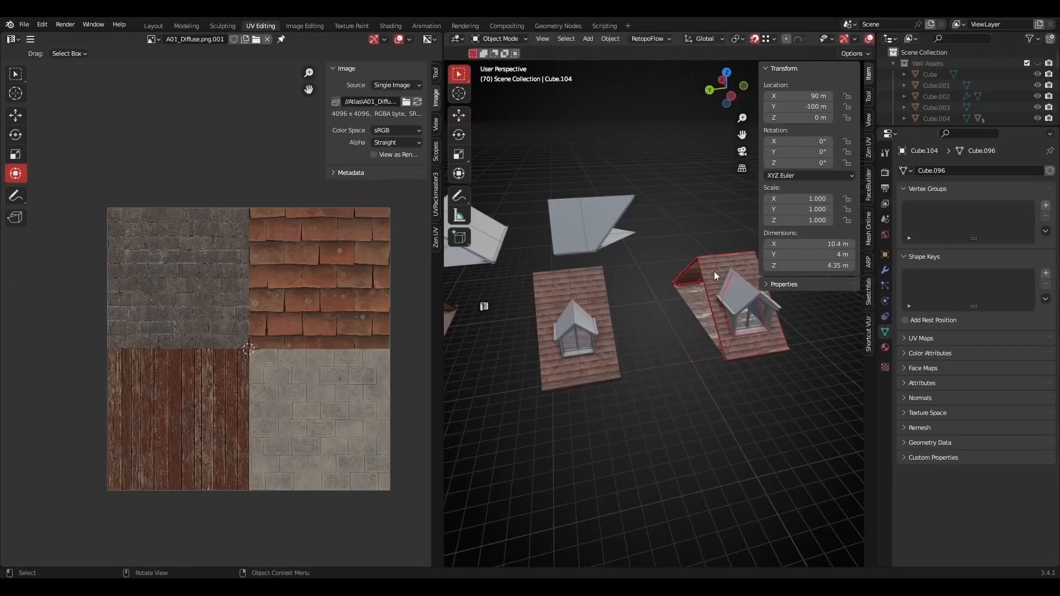
middle_drag(675, 321, 673, 338)
key(g)
right_click(660, 338)
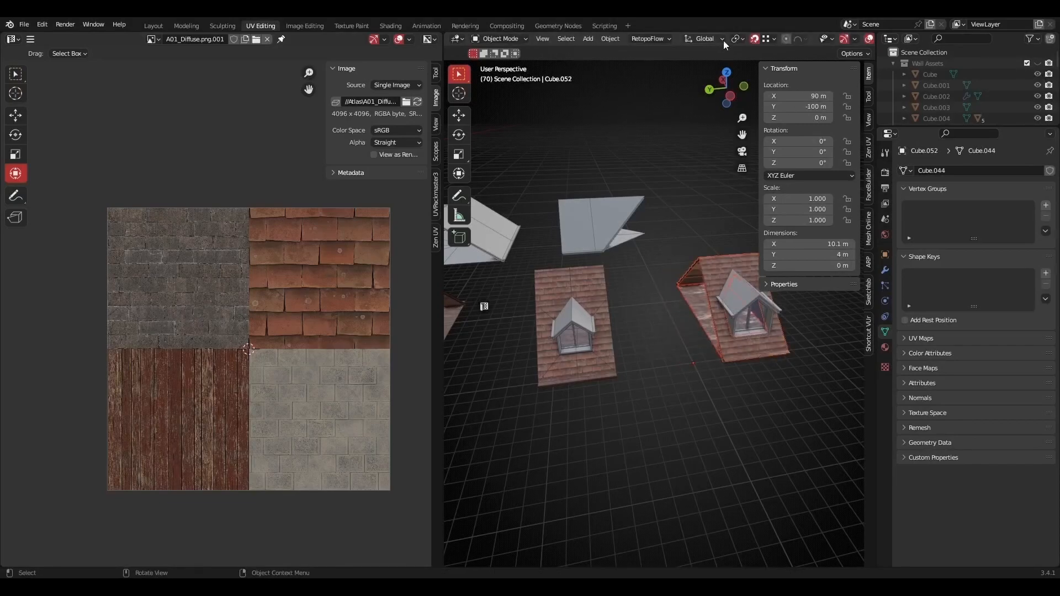
click(771, 41)
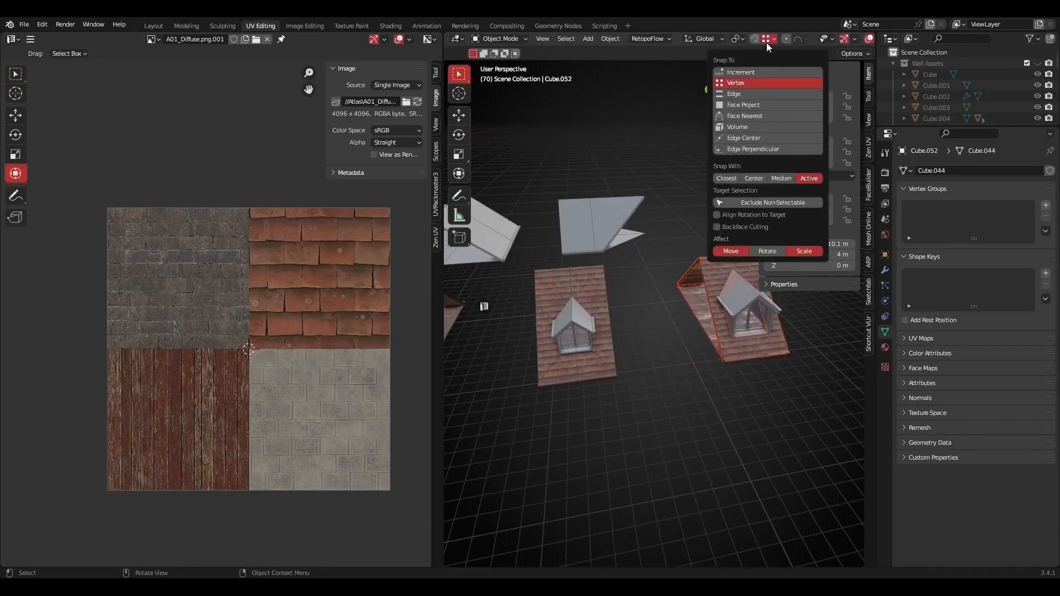
click(742, 75)
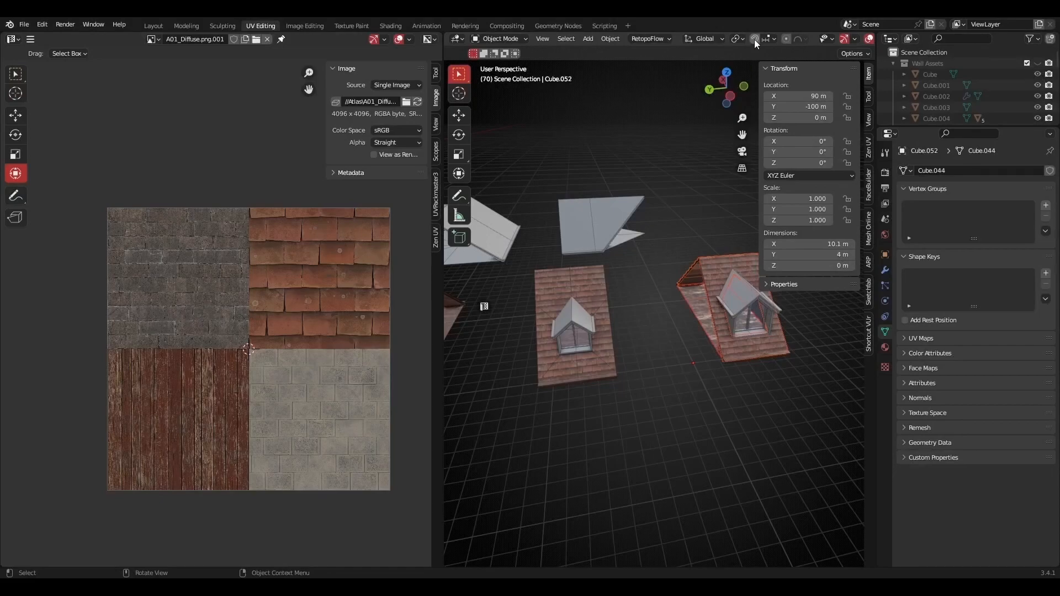
Examine how the clay tiles line up across the seams between the adjoining dormer roof pieces.
shift+middle_drag(652, 396, 610, 368)
click(469, 269)
shift+middle_drag(496, 323, 651, 379)
scroll(651, 379, up, 3)
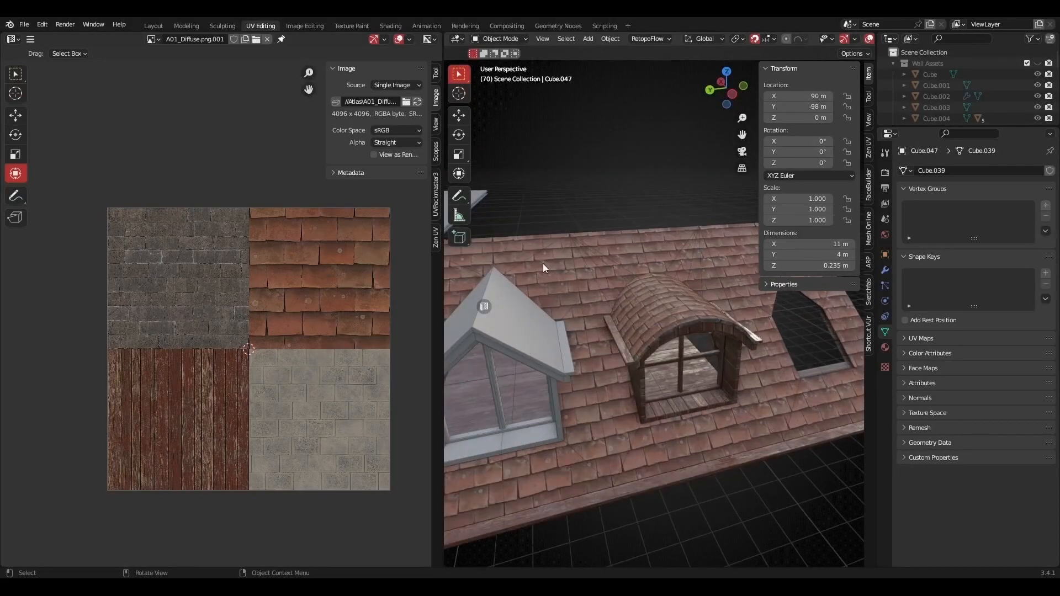
scroll(558, 279, up, 2)
shift+middle_drag(581, 199, 595, 291)
key(Tab)
key(Tab)
scroll(604, 301, up, 2)
middle_drag(558, 336, 653, 428)
scroll(643, 436, down, 3)
shift+middle_drag(511, 442, 581, 375)
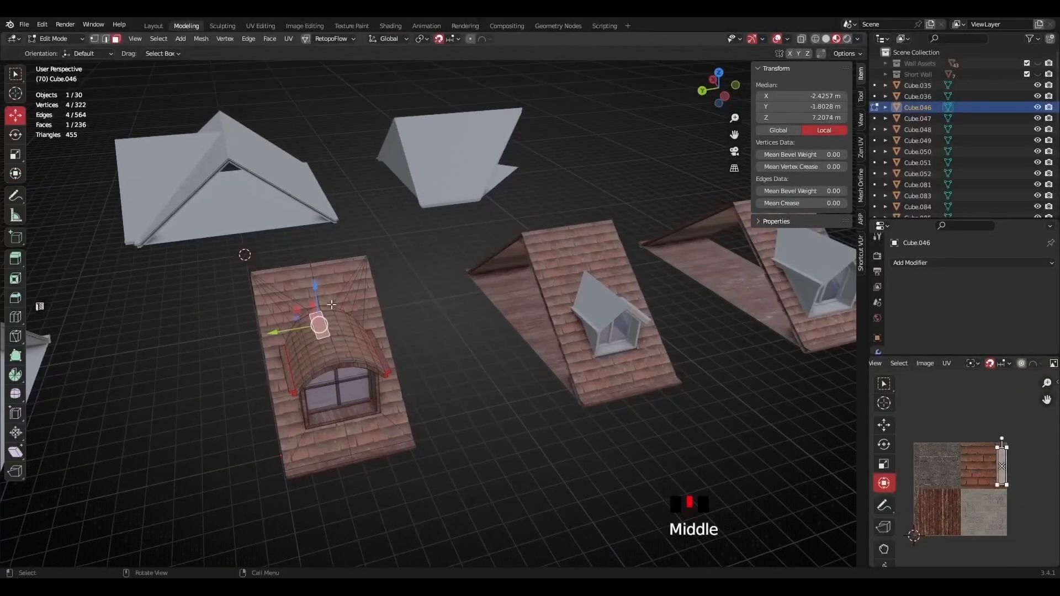
Leave the arched-dormer piece and open the untextured cross-gable roof behind it in Edit Mode.
click(337, 296)
click(583, 269)
middle_drag(582, 268, 436, 374)
scroll(436, 374, down, 2)
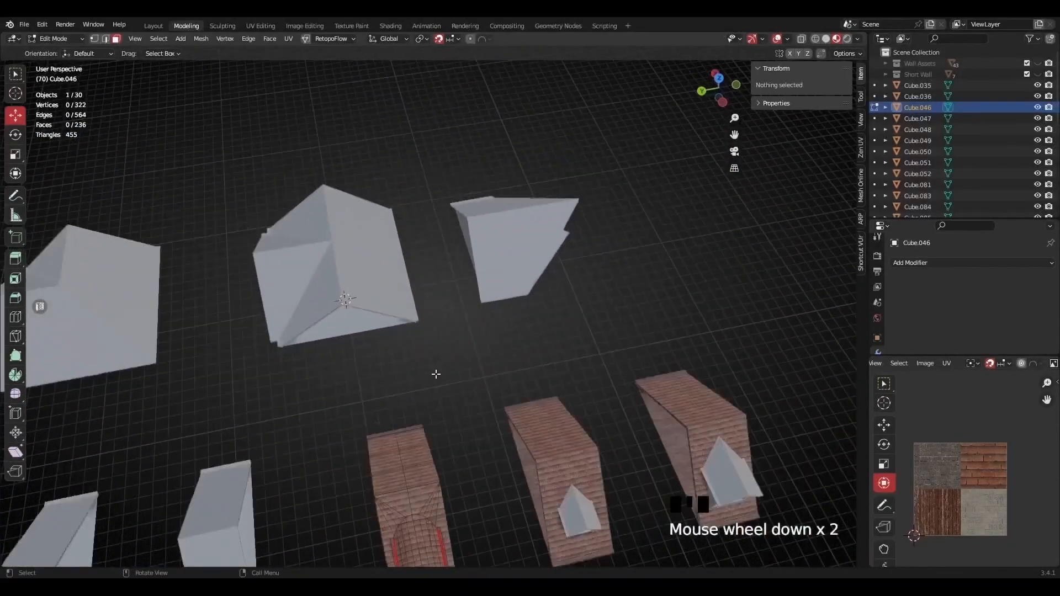
key(Tab)
click(342, 268)
scroll(362, 313, up, 2)
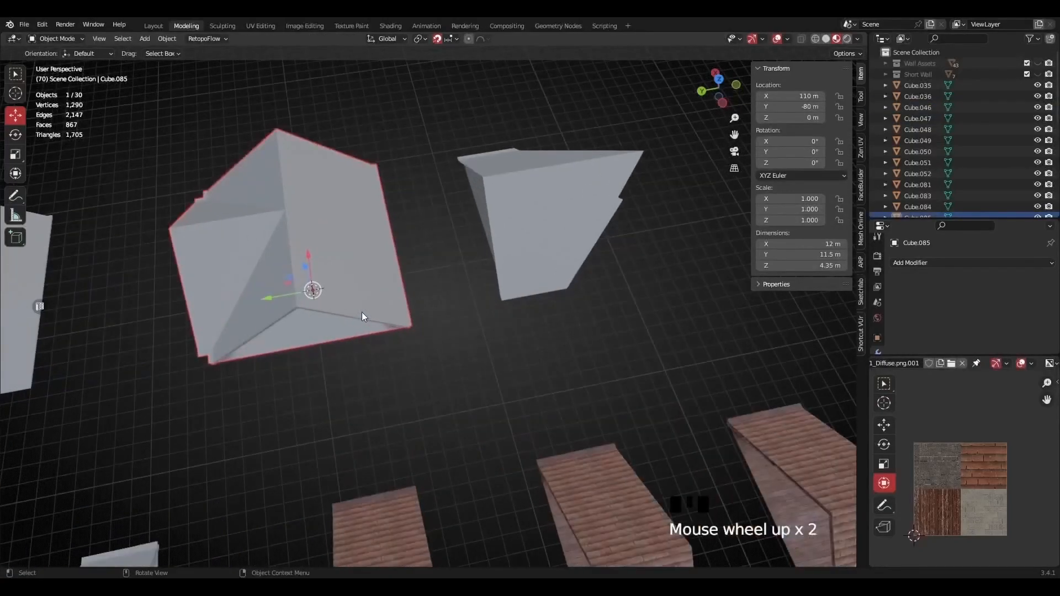
key(Tab)
middle_drag(362, 312, 362, 395)
scroll(397, 353, up, 2)
middle_drag(602, 349, 524, 317)
shift+middle_drag(525, 317, 542, 308)
scroll(484, 329, down, 1)
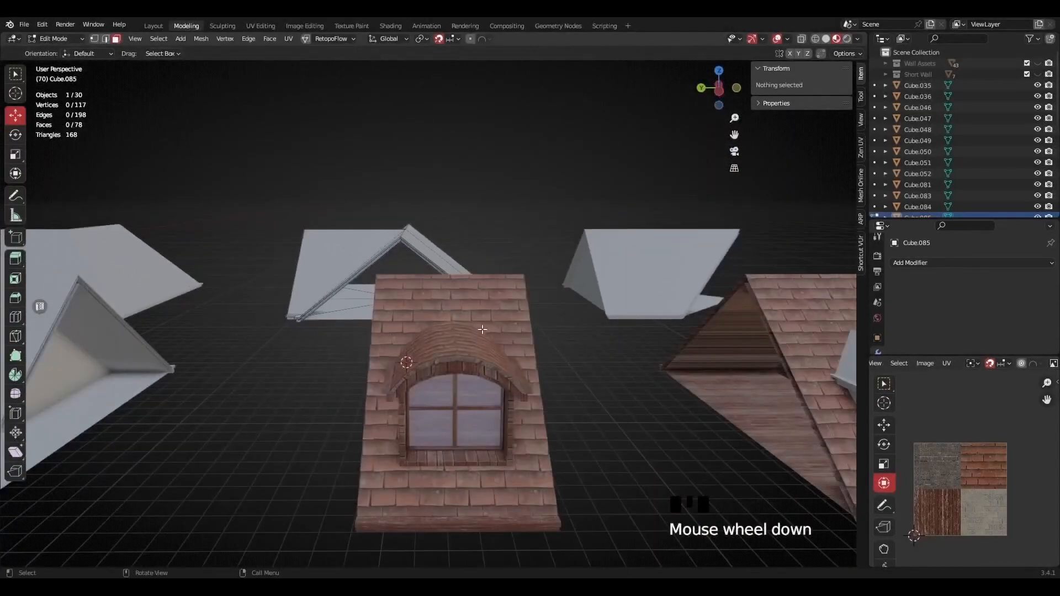
Switch Edit Mode from the cross-gable roof to the arched-dormer roof piece and view the pieces from directly above.
key(Tab)
click(476, 306)
key(Tab)
middle_drag(496, 354, 557, 475)
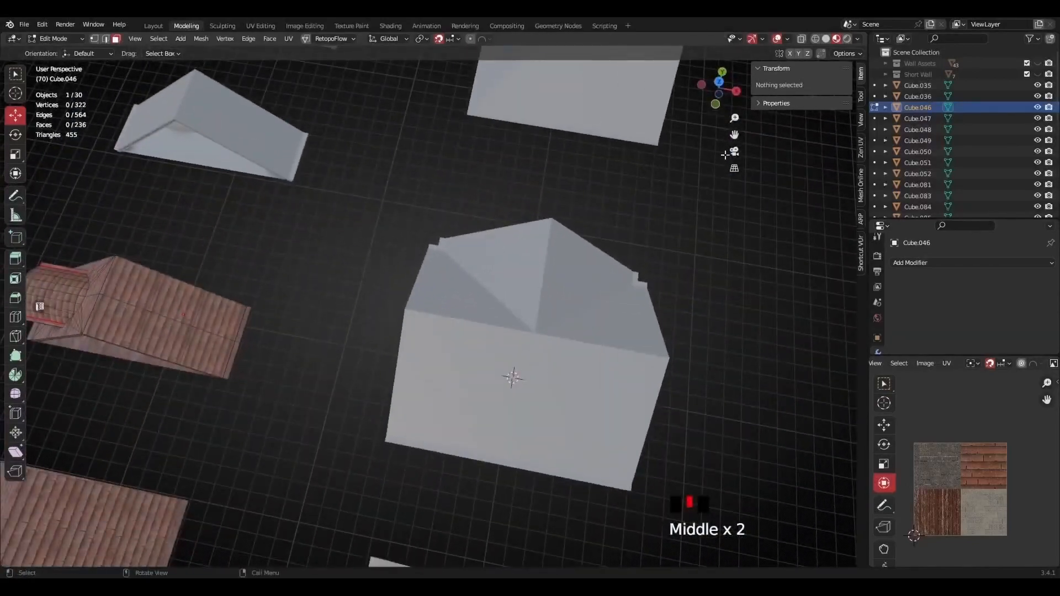
click(719, 82)
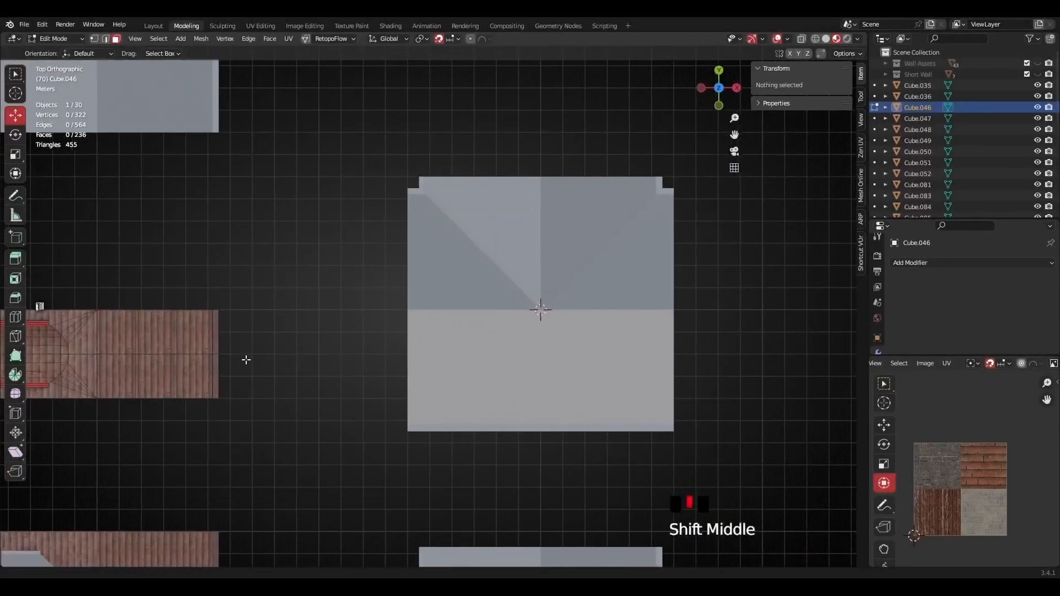
Examine the cross-gable roof's outline and ridges against the grid and the neighbouring roof pieces.
shift+middle_drag(243, 360, 300, 296)
scroll(273, 271, up, 2)
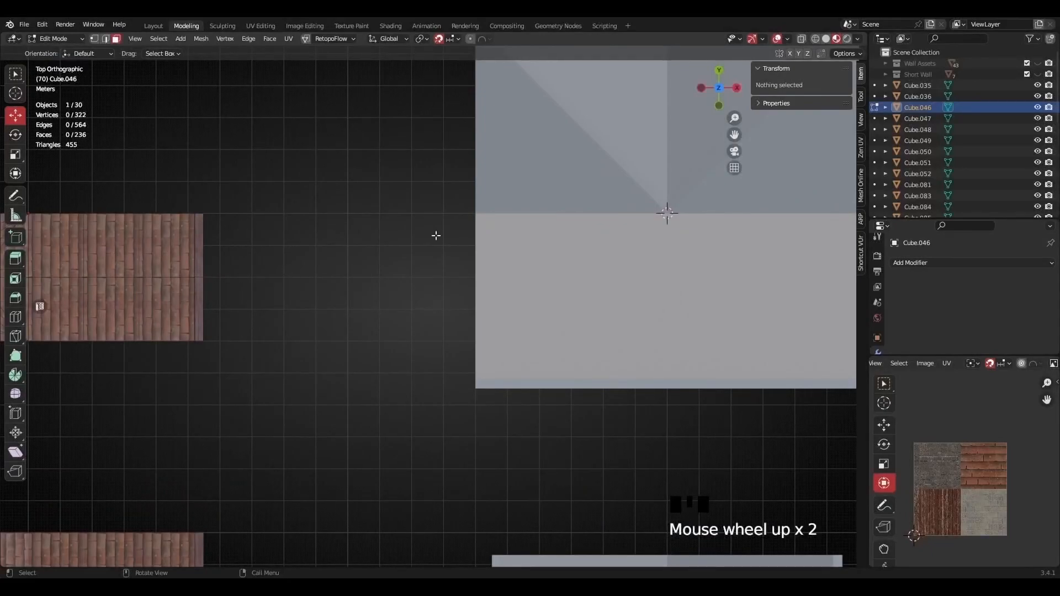
scroll(432, 301, down, 3)
shift+middle_drag(450, 296, 328, 313)
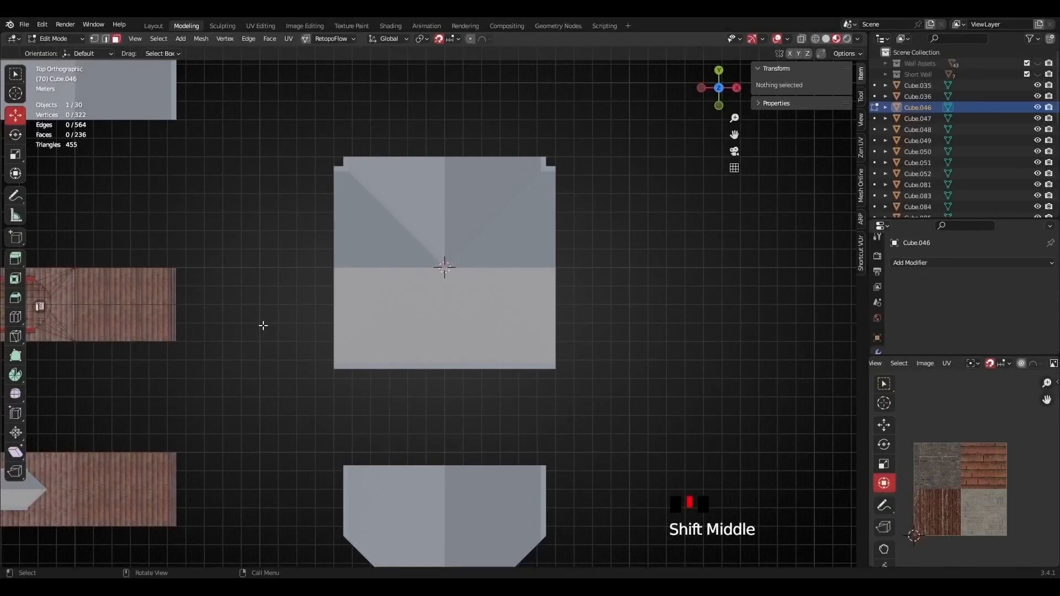
scroll(378, 250, down, 2)
shift+middle_drag(414, 294, 428, 358)
scroll(428, 358, up, 4)
shift+middle_drag(442, 407, 491, 338)
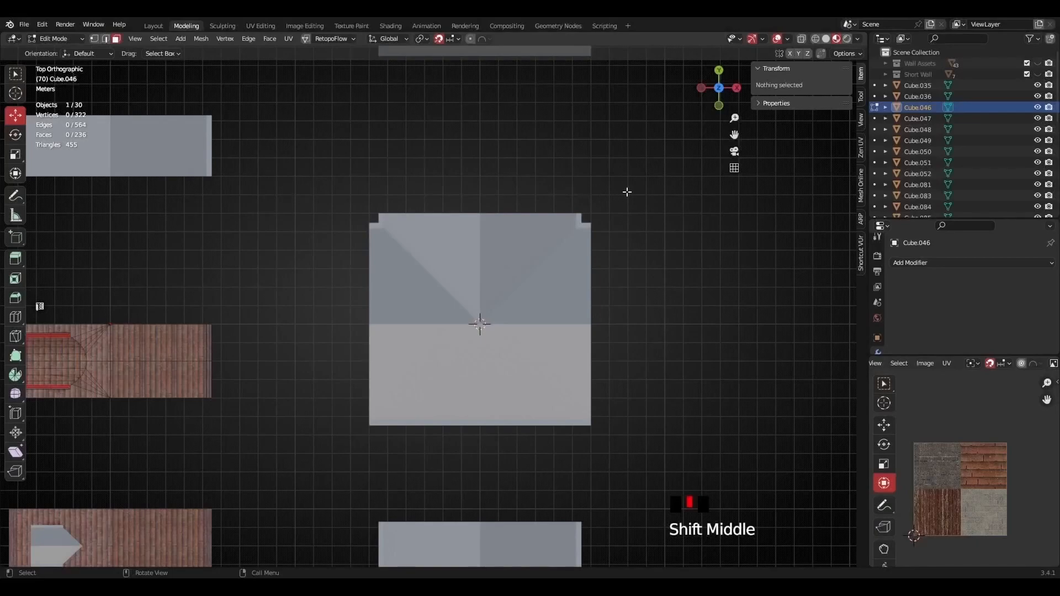
scroll(575, 336, down, 2)
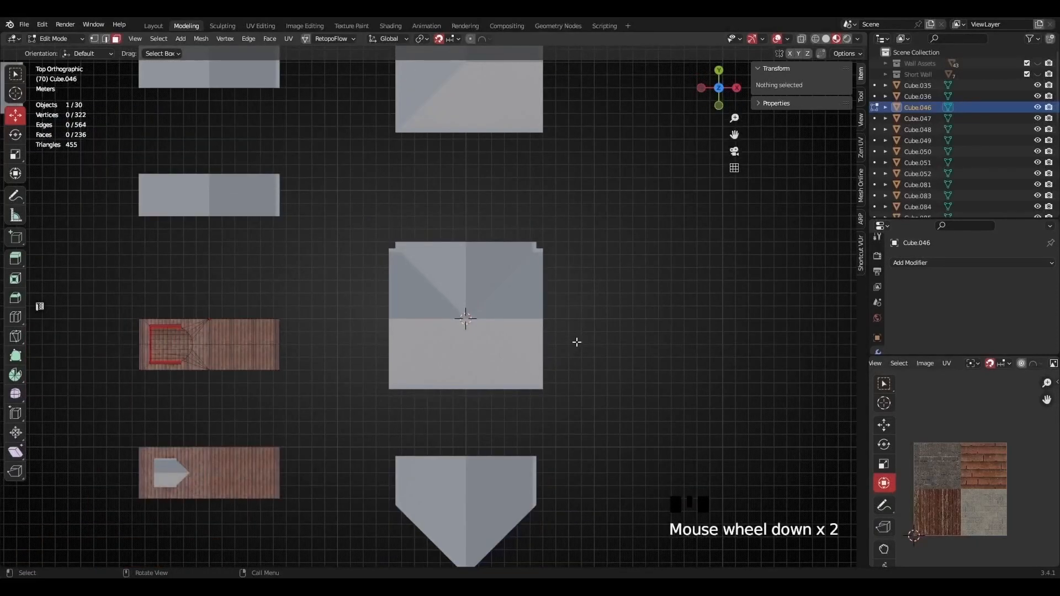
scroll(456, 389, up, 1)
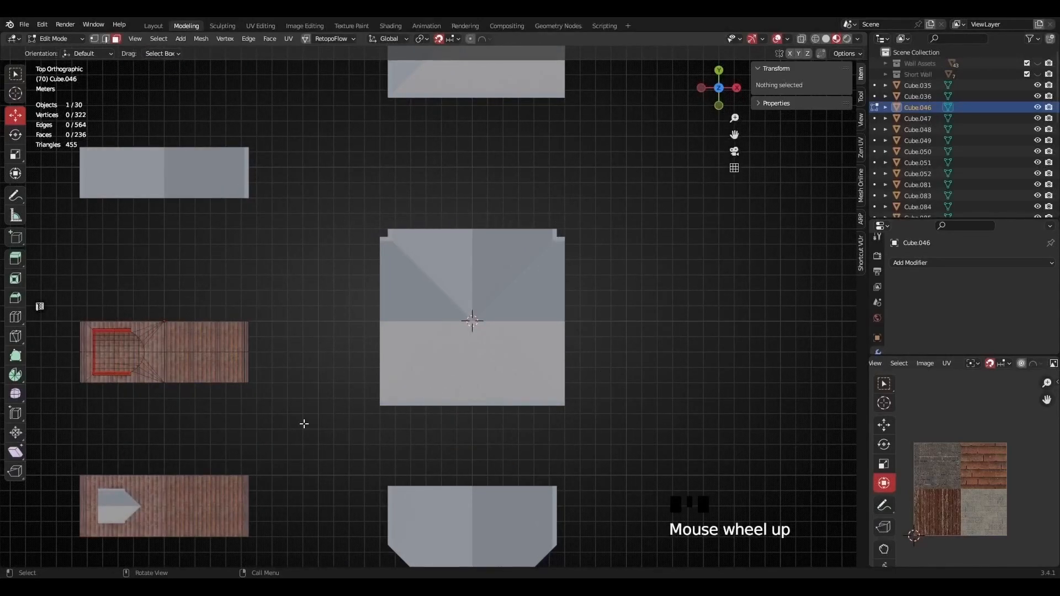
middle_drag(433, 322, 401, 314)
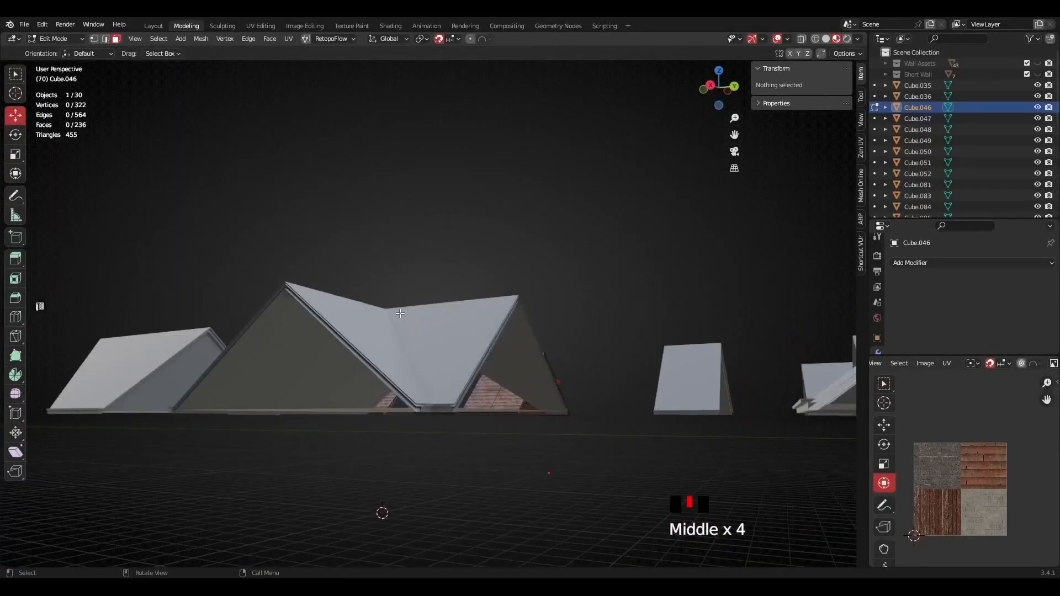
middle_drag(440, 388, 521, 428)
shift+middle_drag(473, 393, 356, 258)
scroll(356, 258, up, 3)
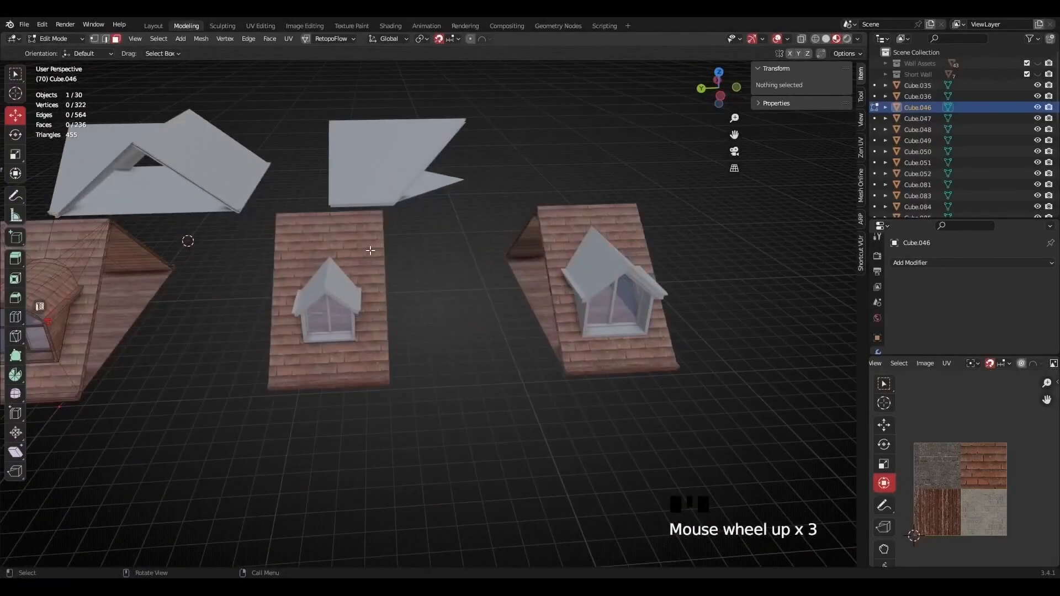
Open the wider gabled-dormer roof piece in Edit Mode and compare it with the adjoining tiled and untextured roofs.
key(Tab)
click(352, 257)
click(569, 229)
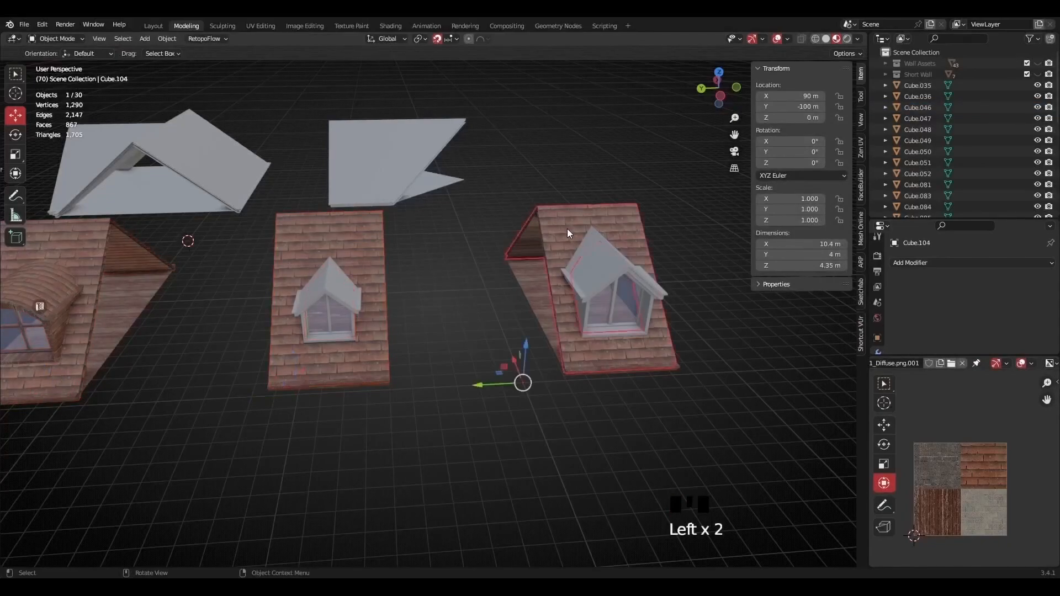
key(Tab)
scroll(442, 296, down, 4)
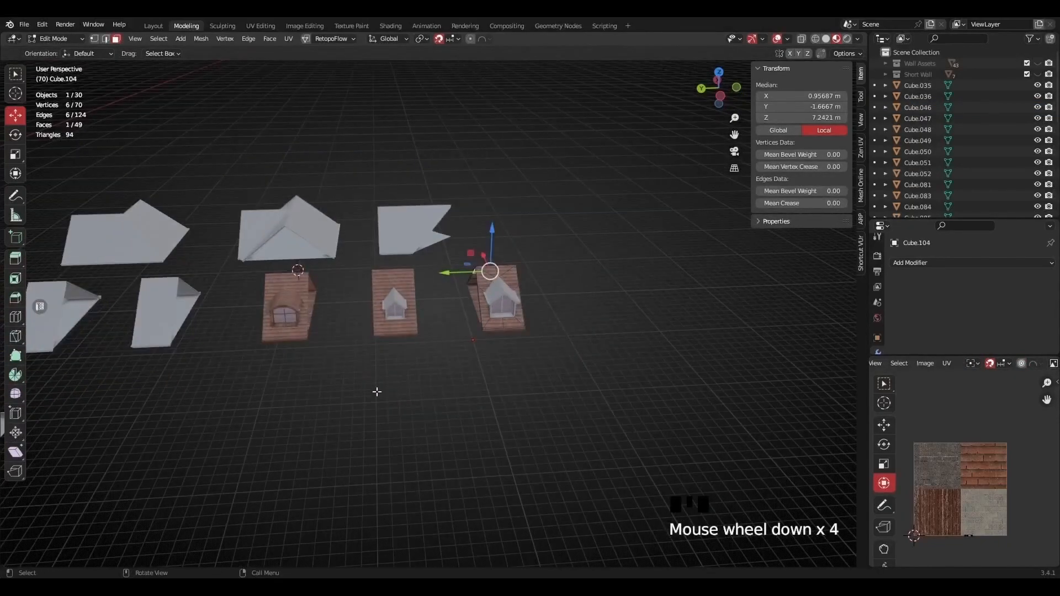
scroll(448, 293, up, 3)
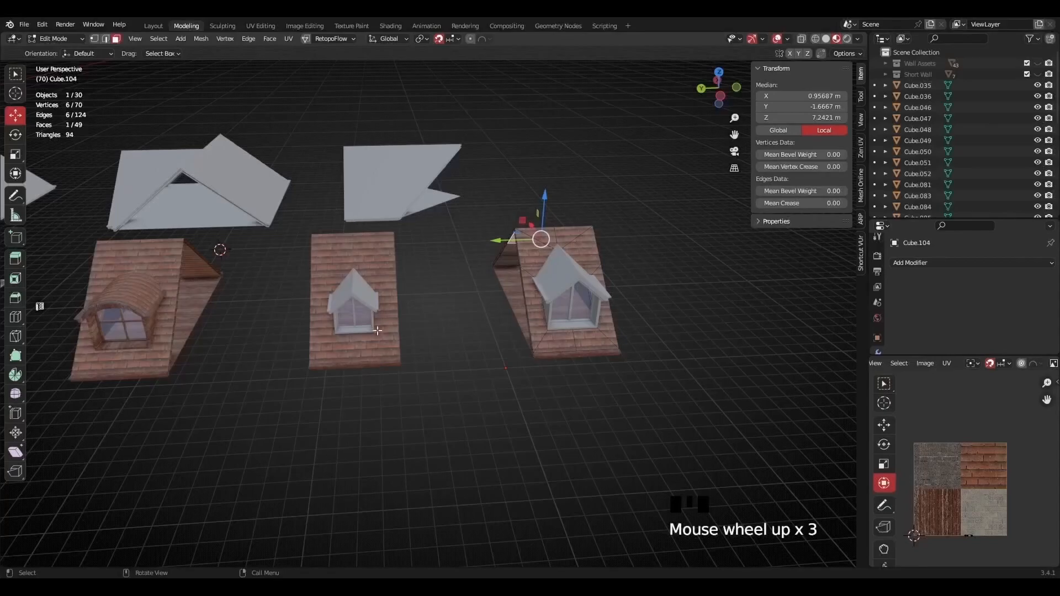
middle_drag(595, 254, 467, 388)
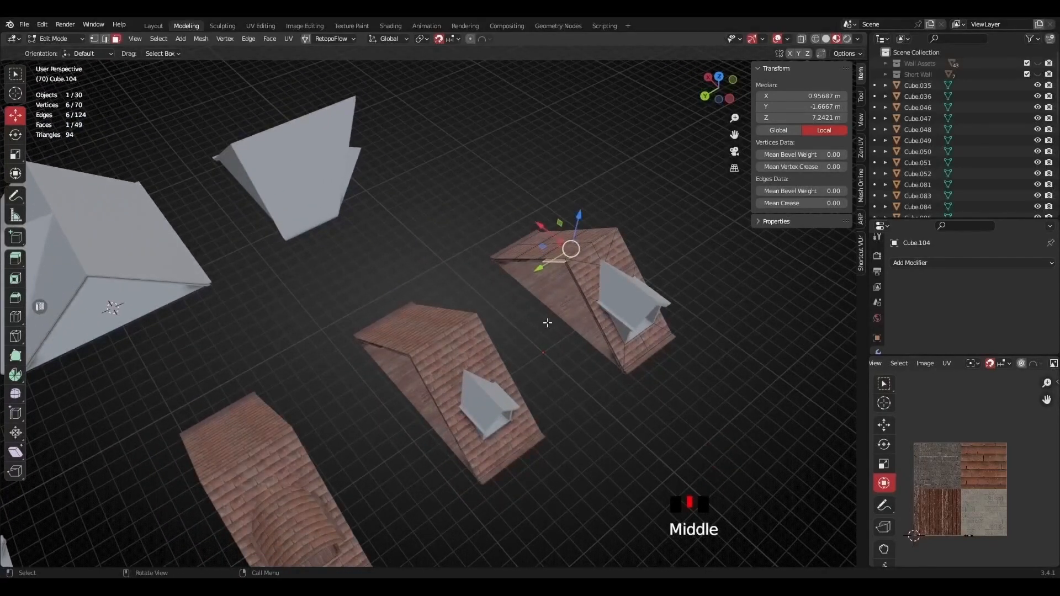
middle_drag(687, 339, 423, 342)
scroll(440, 329, down, 3)
scroll(424, 342, up, 4)
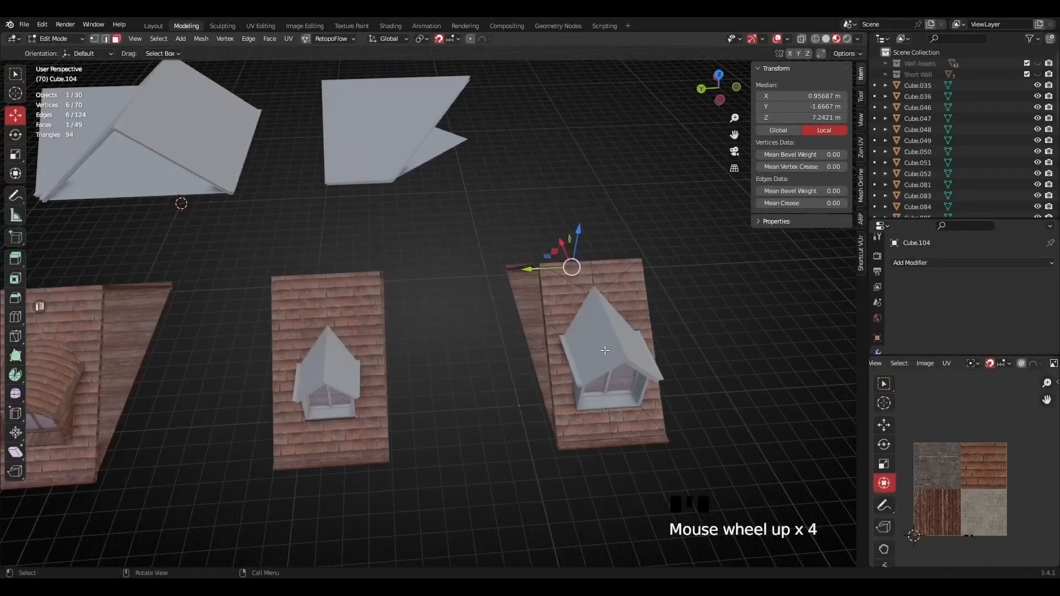
Return to the cross-gable roof in Edit Mode and select a sloping face beside one of its gables.
shift+middle_drag(497, 318, 327, 316)
click(355, 307)
key(Tab)
click(328, 311)
key(Tab)
click(310, 304)
middle_drag(572, 232, 427, 307)
click(428, 312)
click(499, 305)
middle_drag(499, 304, 429, 352)
scroll(438, 376, down, 3)
scroll(458, 353, up, 2)
click(453, 355)
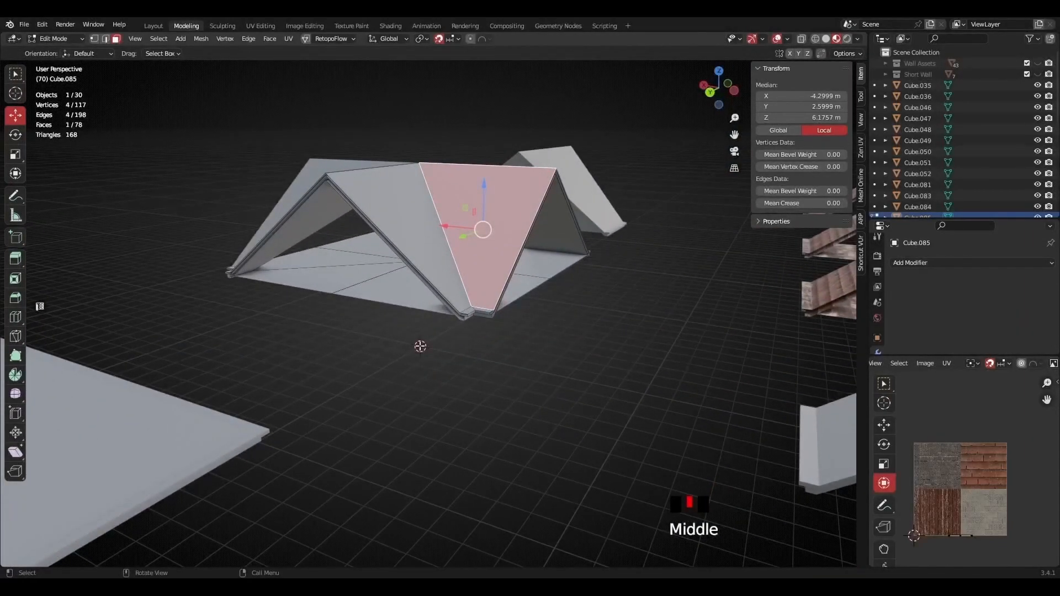
Examine the slopes and gable openings of the cross-gable roof around the selected face.
scroll(420, 350, up, 1)
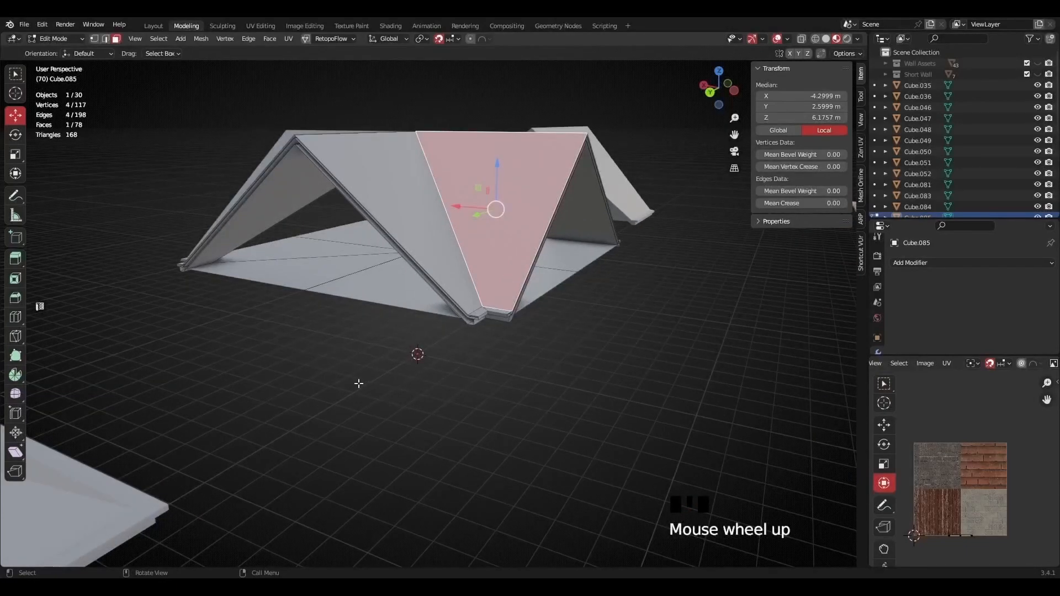
scroll(508, 336, down, 2)
middle_drag(509, 336, 555, 319)
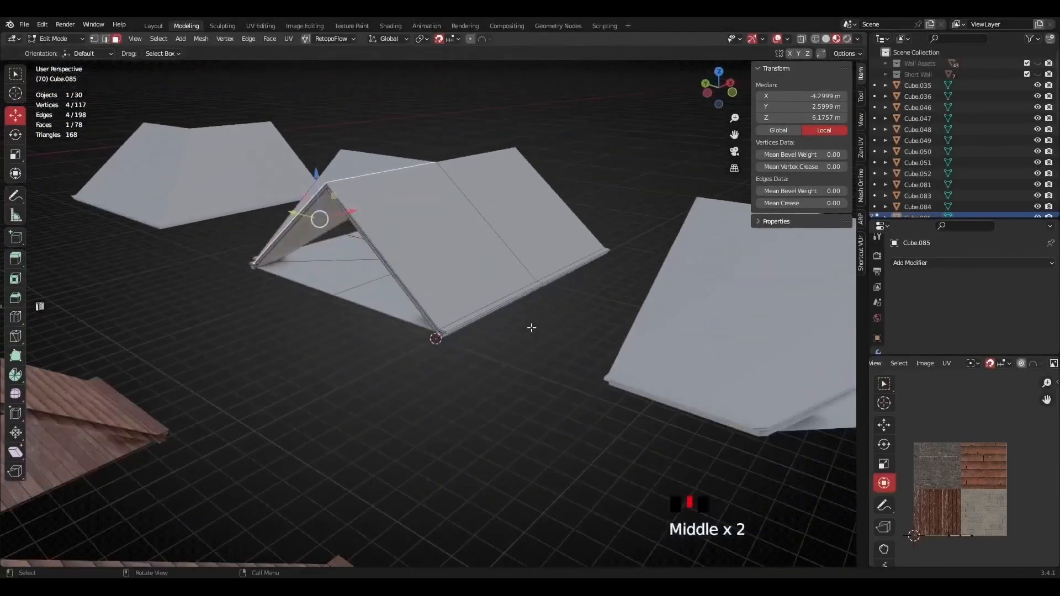
scroll(442, 346, up, 3)
middle_drag(447, 362, 437, 333)
scroll(453, 375, down, 4)
scroll(463, 337, up, 3)
middle_drag(518, 324, 504, 350)
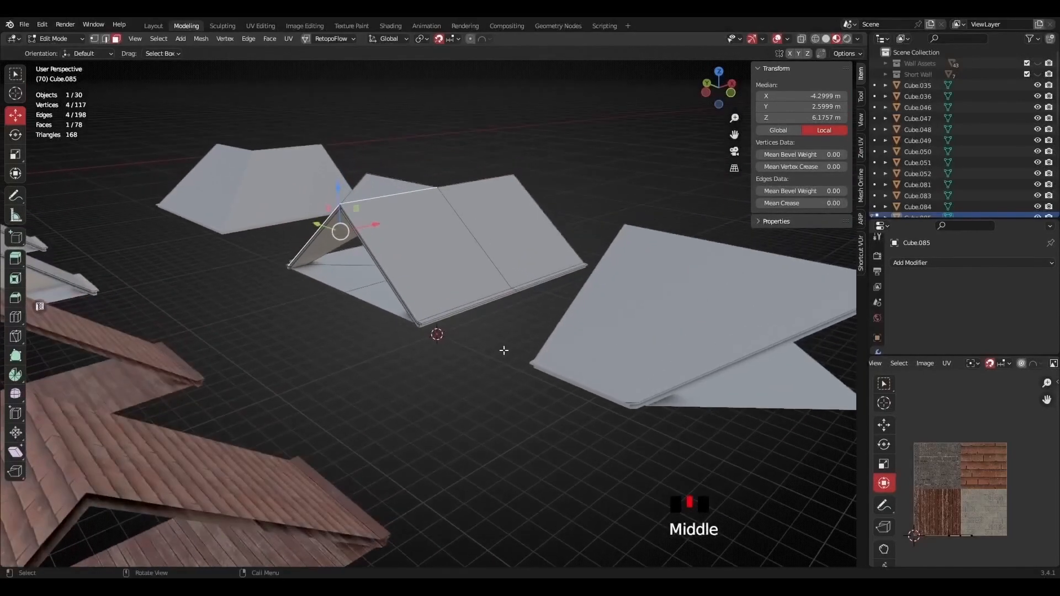
middle_drag(423, 344, 440, 331)
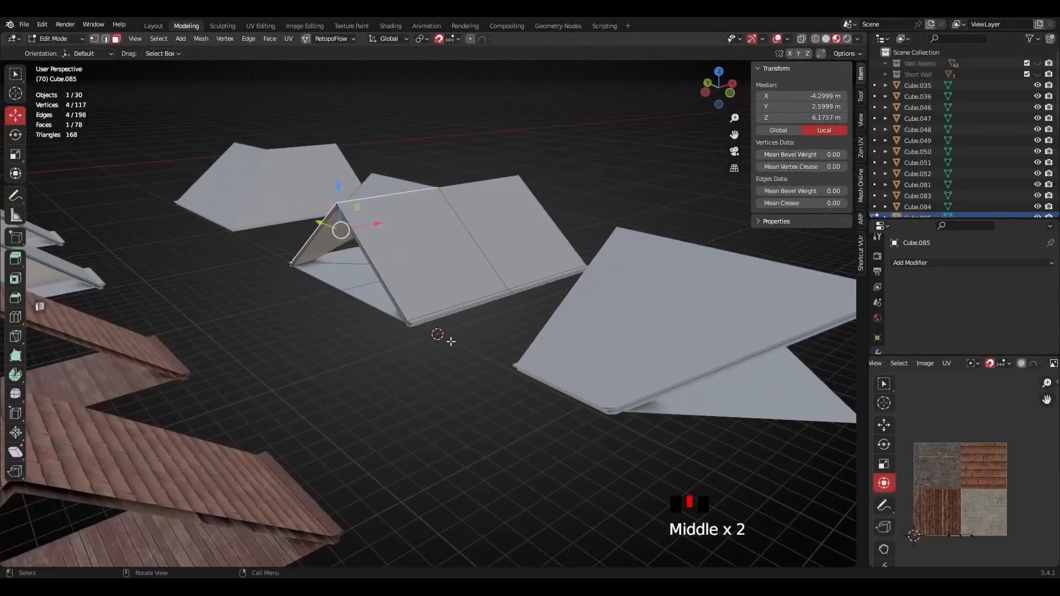
scroll(453, 327, up, 1)
Leave Edit Mode and snap the 3D cursor to the selected cross-gable roof.
key(Tab)
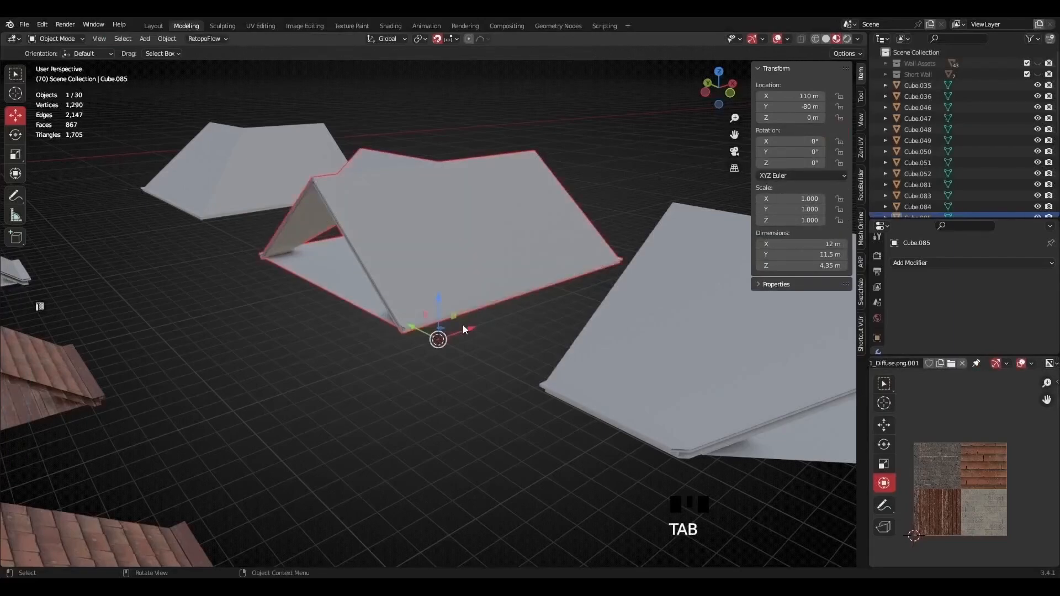
scroll(458, 316, up, 2)
right_click(475, 125)
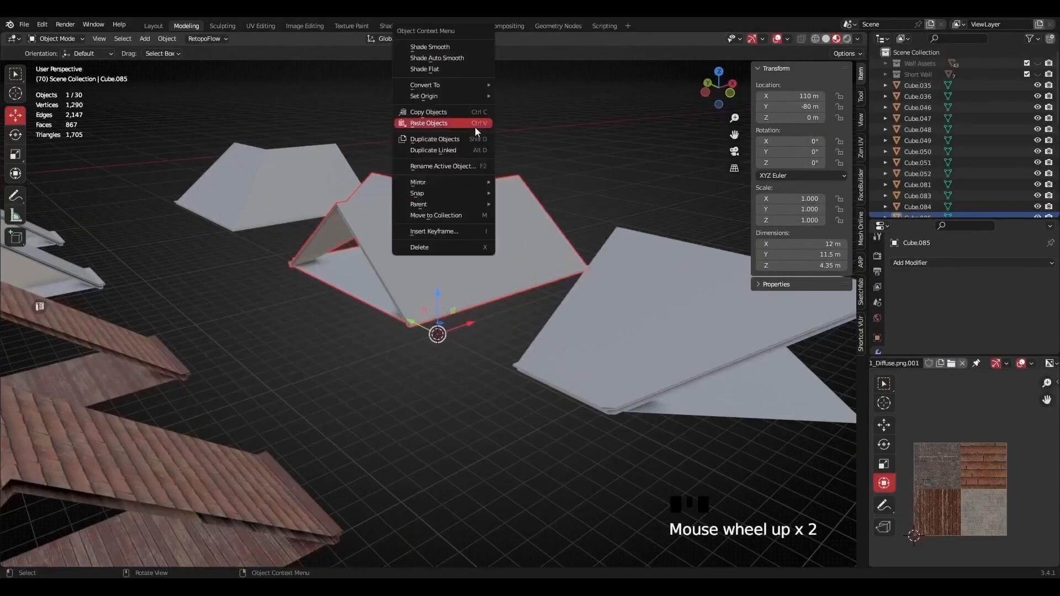
click(364, 380)
click(443, 222)
right_click(532, 125)
mouse_move(498, 193)
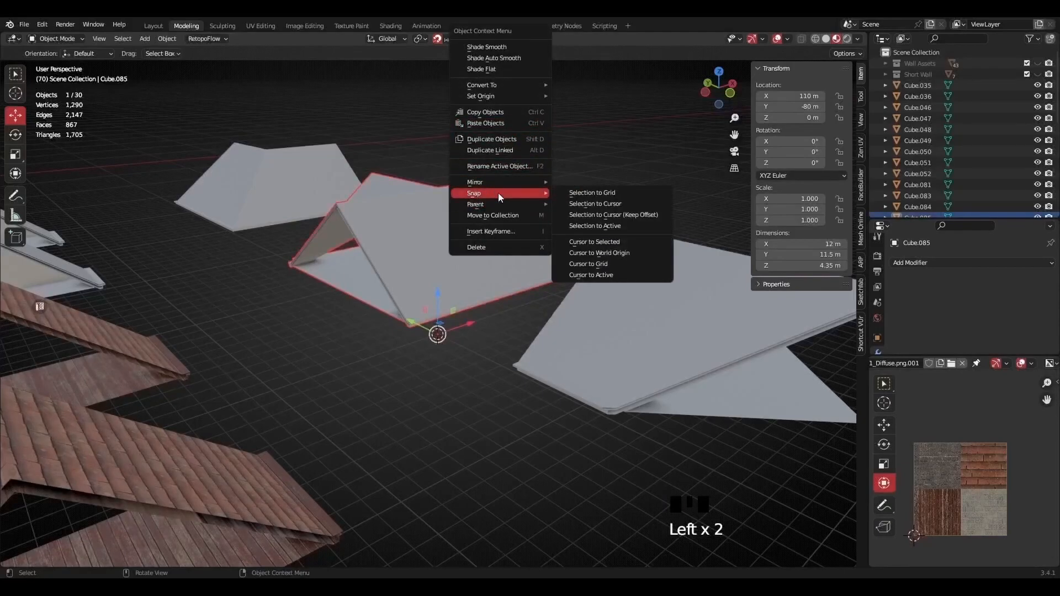
click(609, 242)
Add a 16 m plane at the 3D cursor beneath the cross-gable roof, working in the top view.
middle_drag(434, 335, 483, 267)
middle_drag(482, 311, 485, 301)
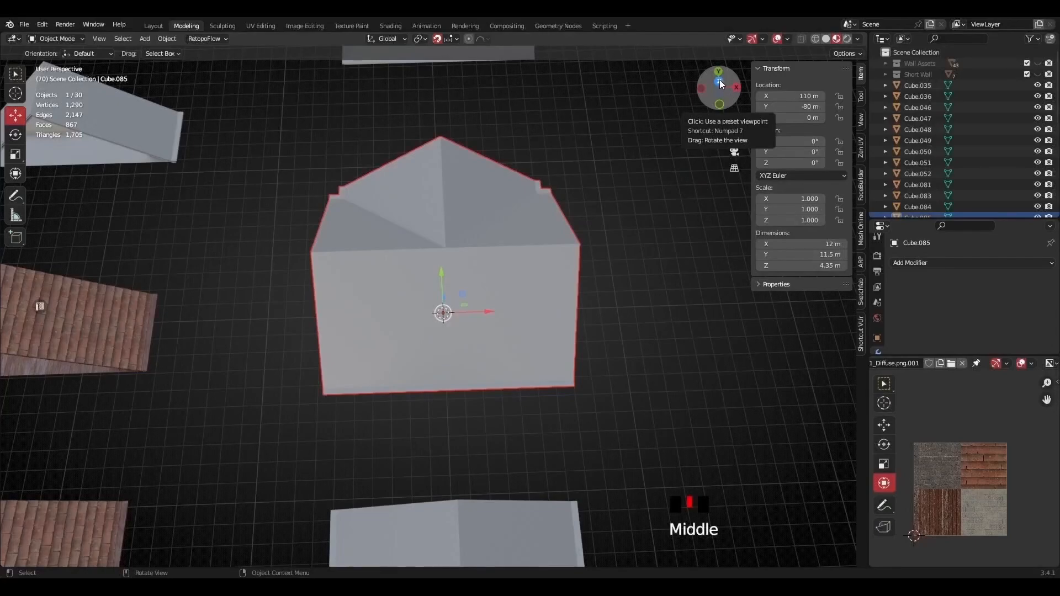
click(720, 82)
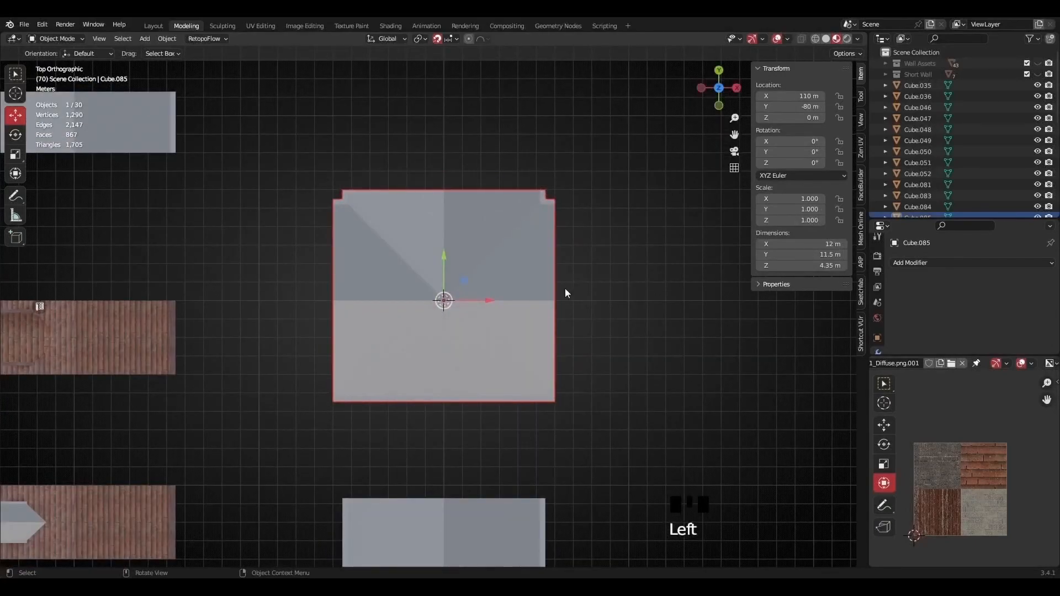
shift+middle_drag(505, 297, 466, 275)
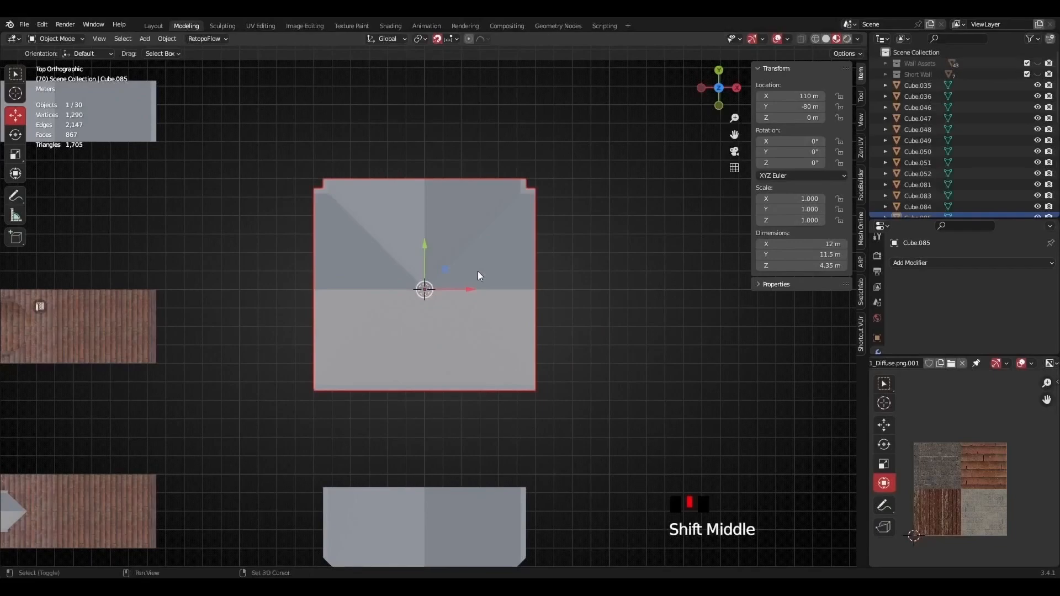
key(shift+a)
mouse_move(478, 269)
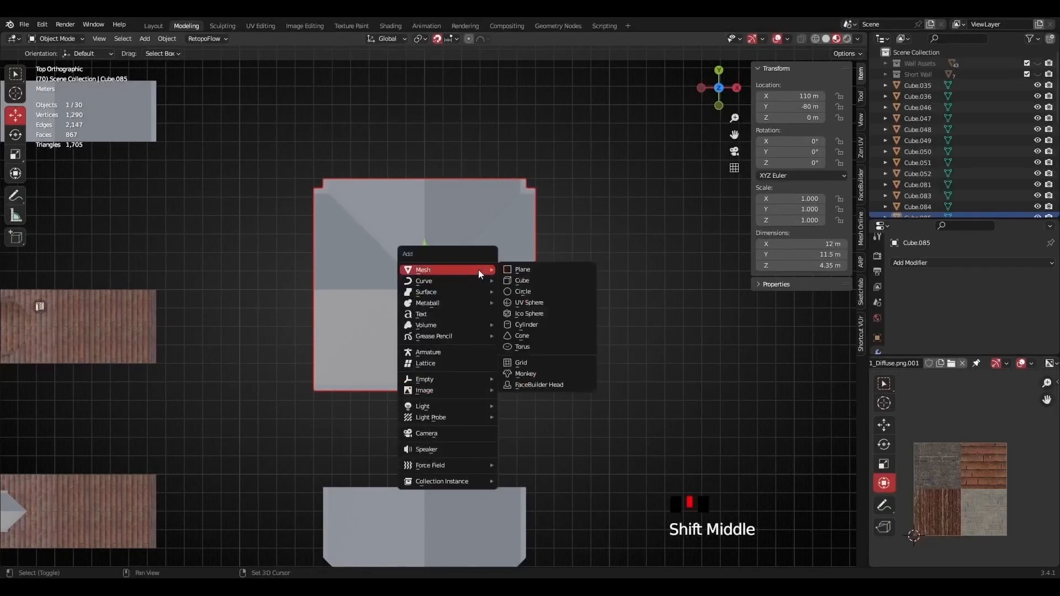
click(525, 268)
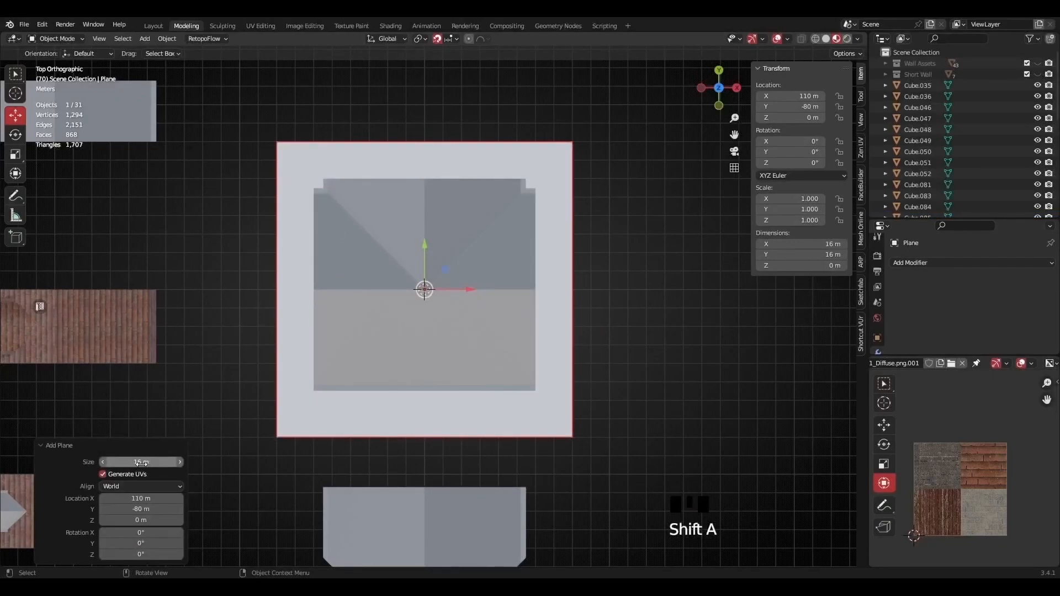
drag(140, 462, 98, 471)
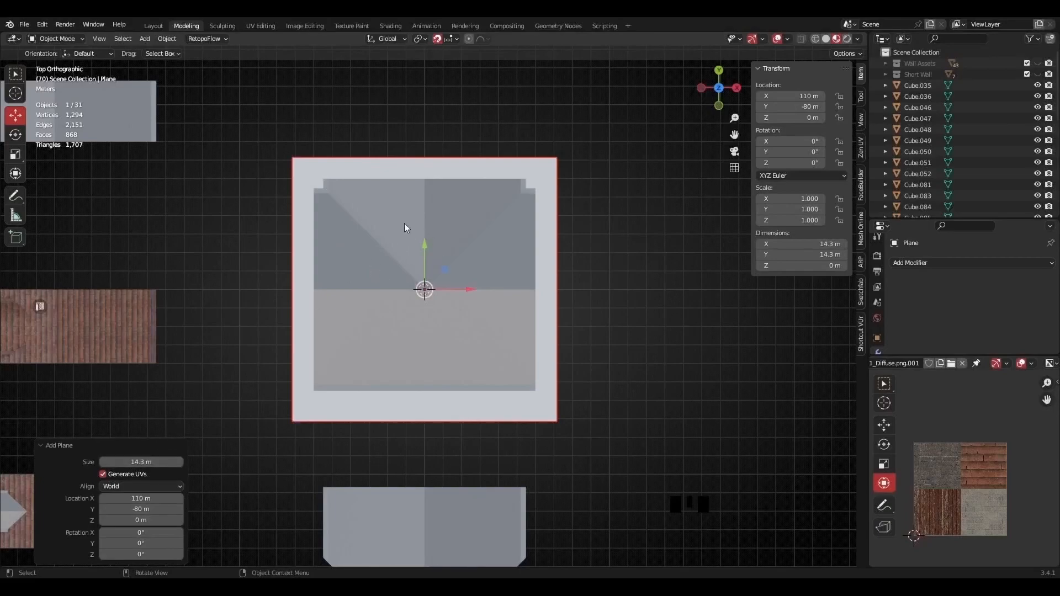
click(141, 462)
text(16)
key(Return)
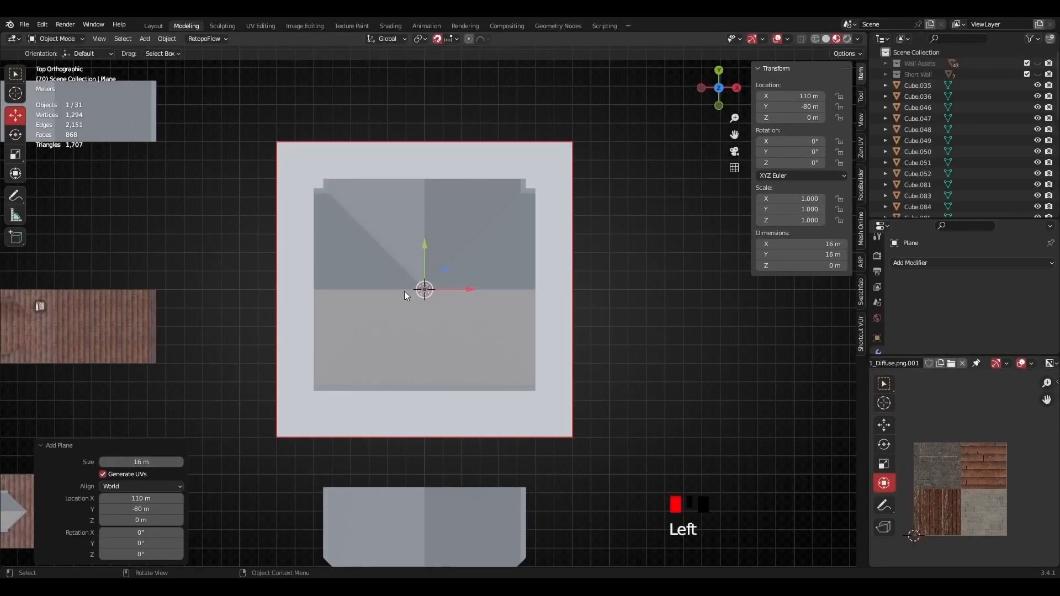
Divide the plane into four equal quarters with two centred, perpendicular loop cuts and clear the selection.
shift+middle_drag(433, 154, 397, 150)
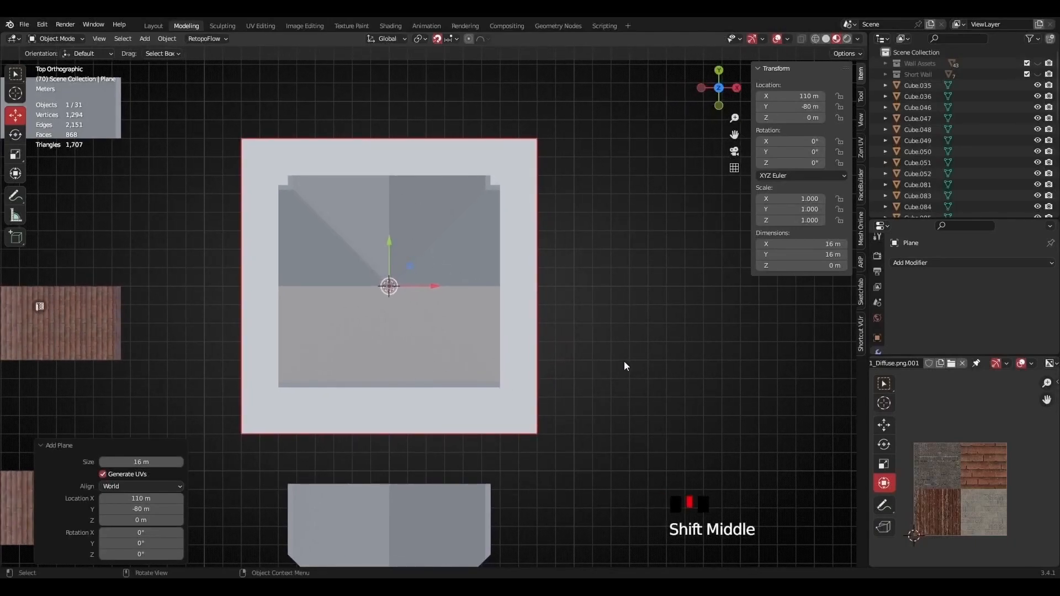
click(532, 347)
click(531, 352)
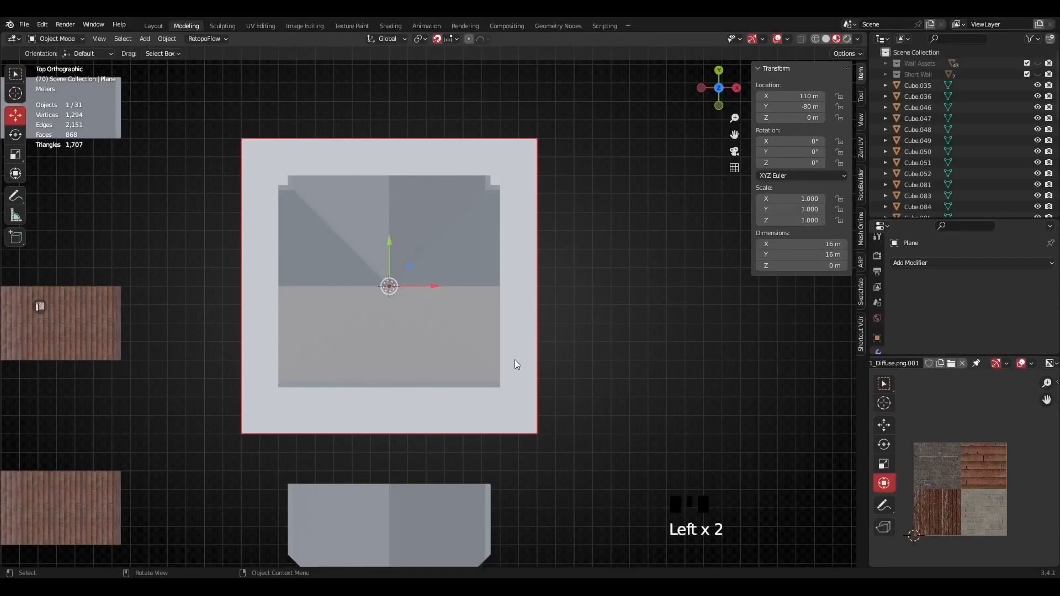
key(Tab)
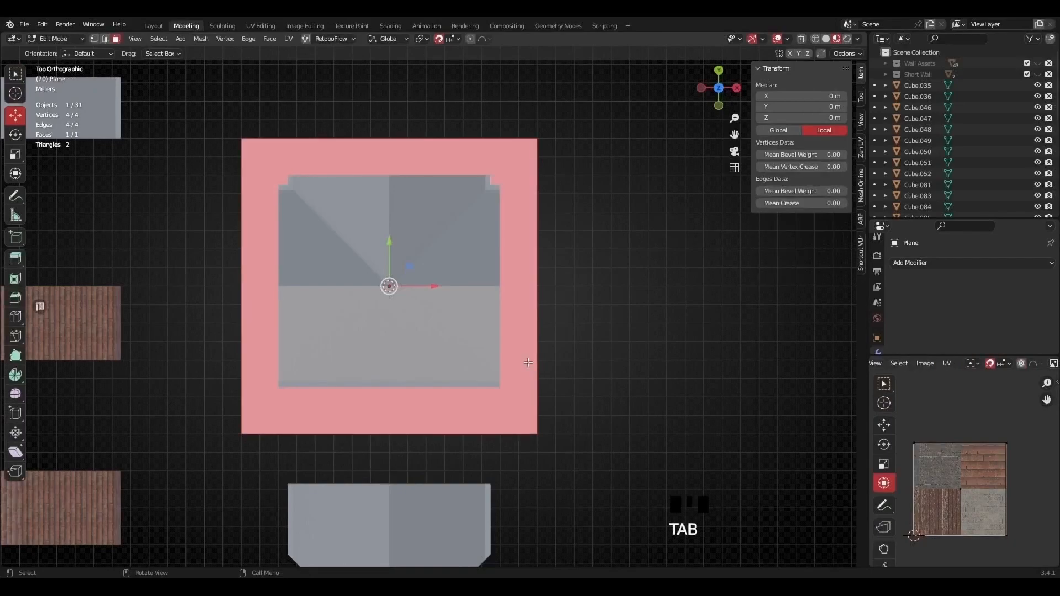
key(ctrl+r)
click(384, 151)
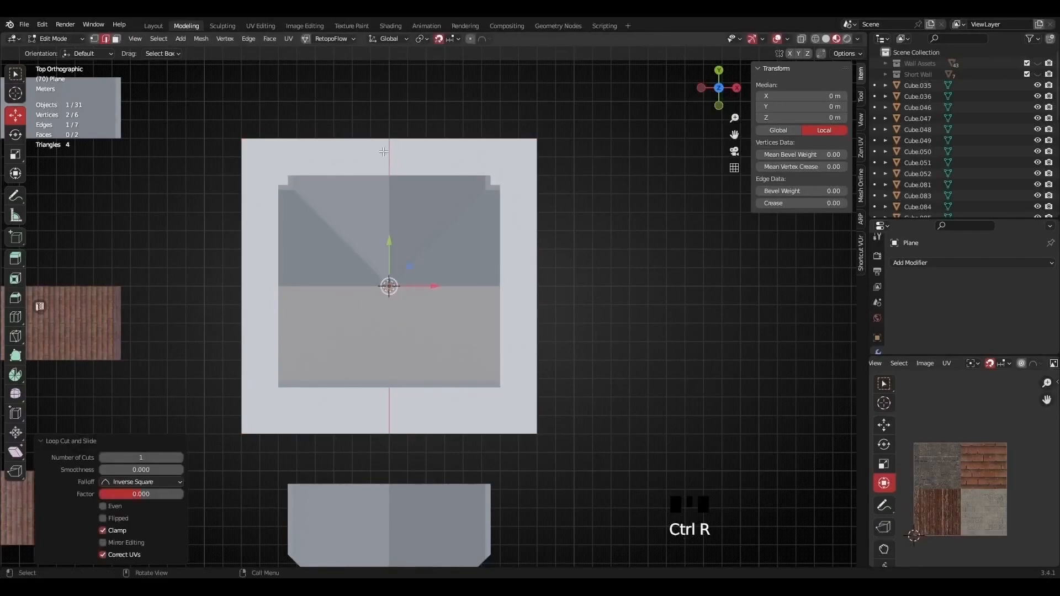
key(ctrl+r)
click(523, 284)
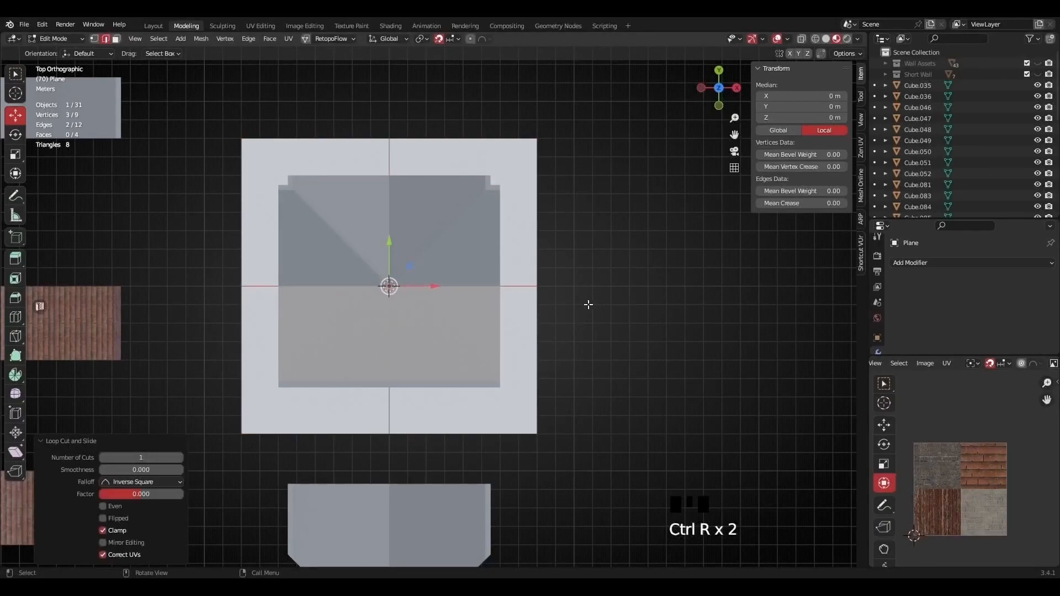
click(387, 212)
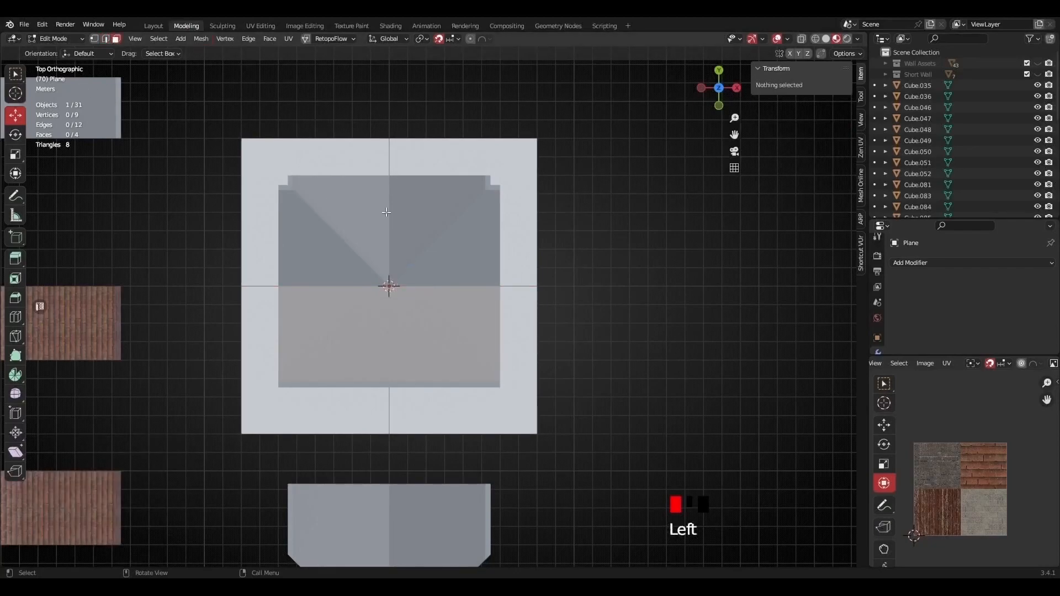
Delete the faces of three plane quarters, keeping only the quarter in the positive X, negative Y direction.
click(530, 383)
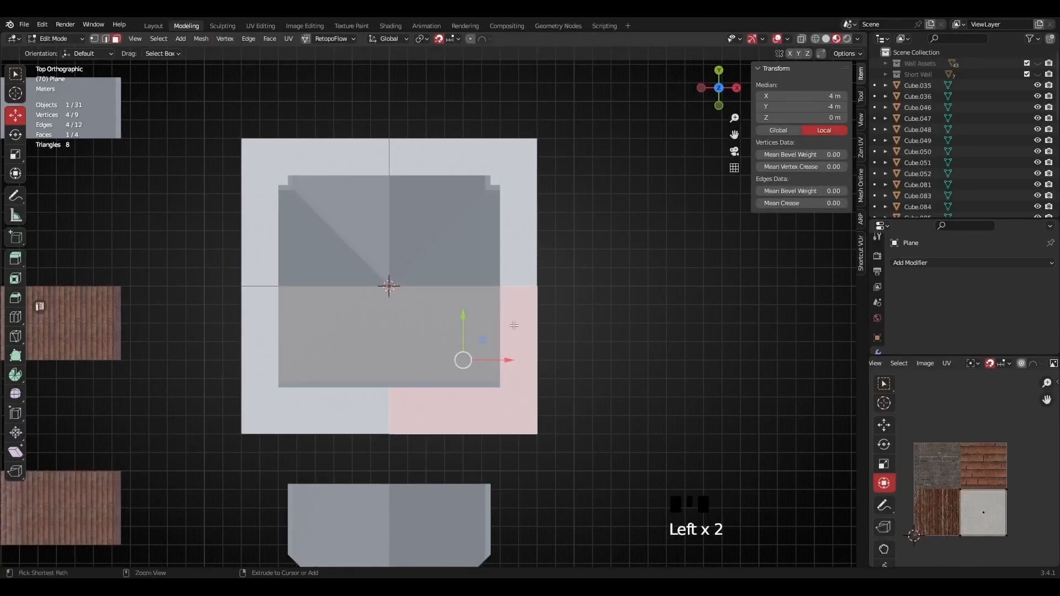
key(ctrl+i)
key(x)
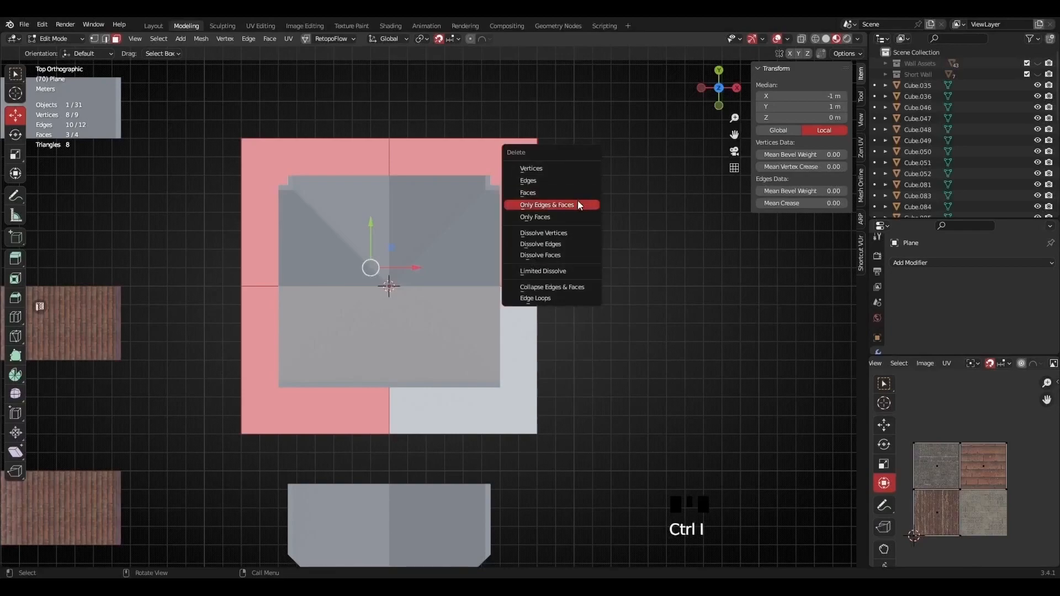
click(580, 192)
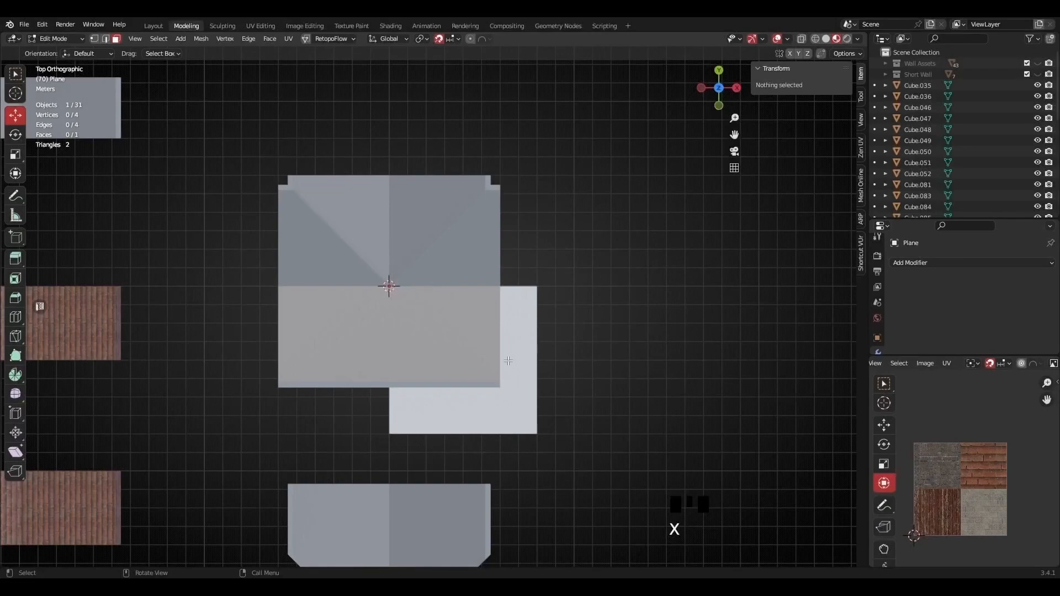
Leave Edit Mode and add a Mirror modifier to the plane on both the X and Y axes.
key(Tab)
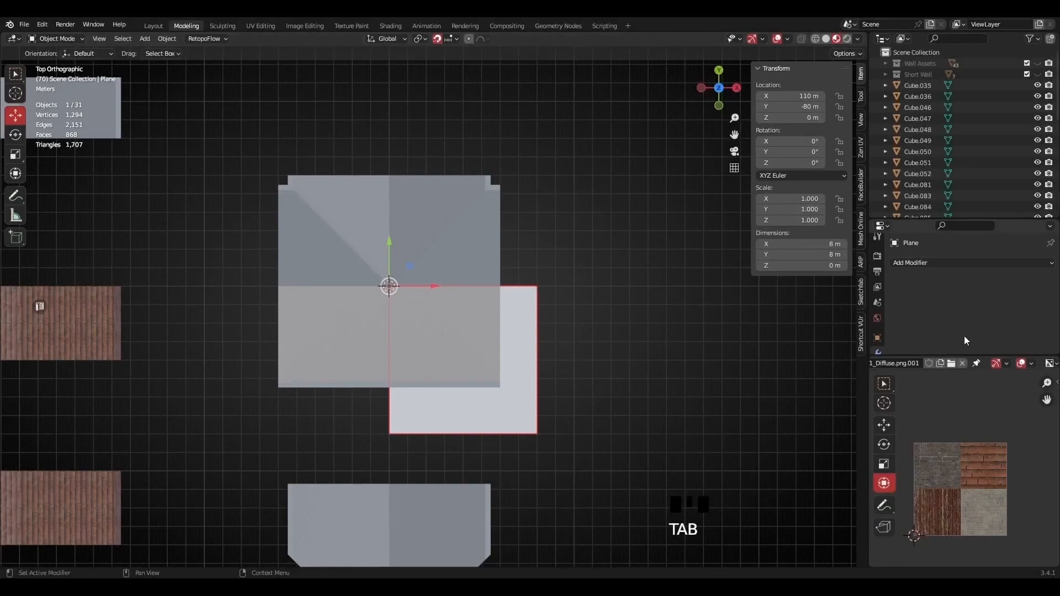
click(923, 263)
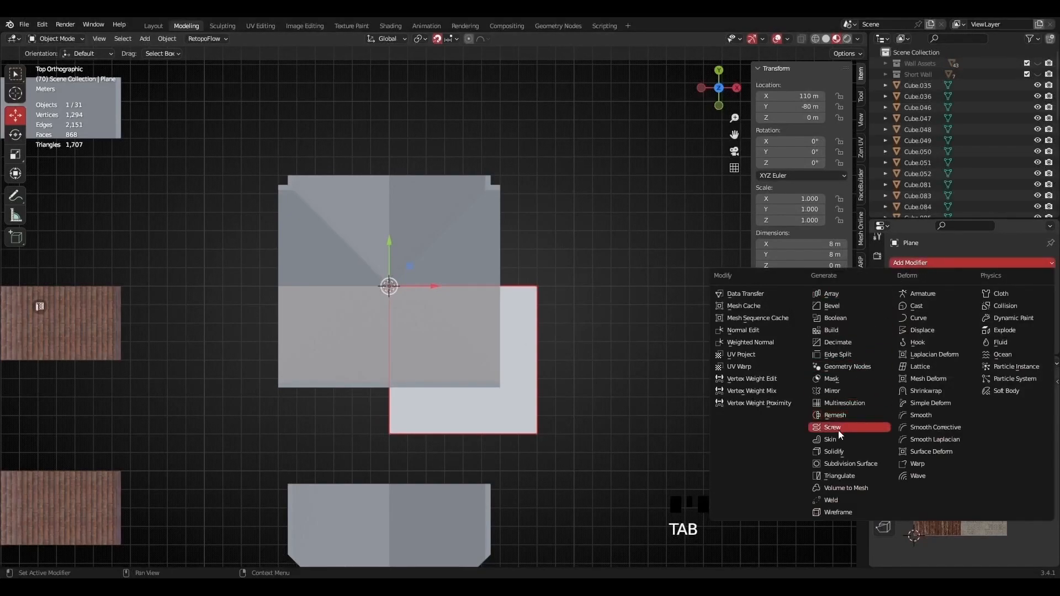
click(831, 391)
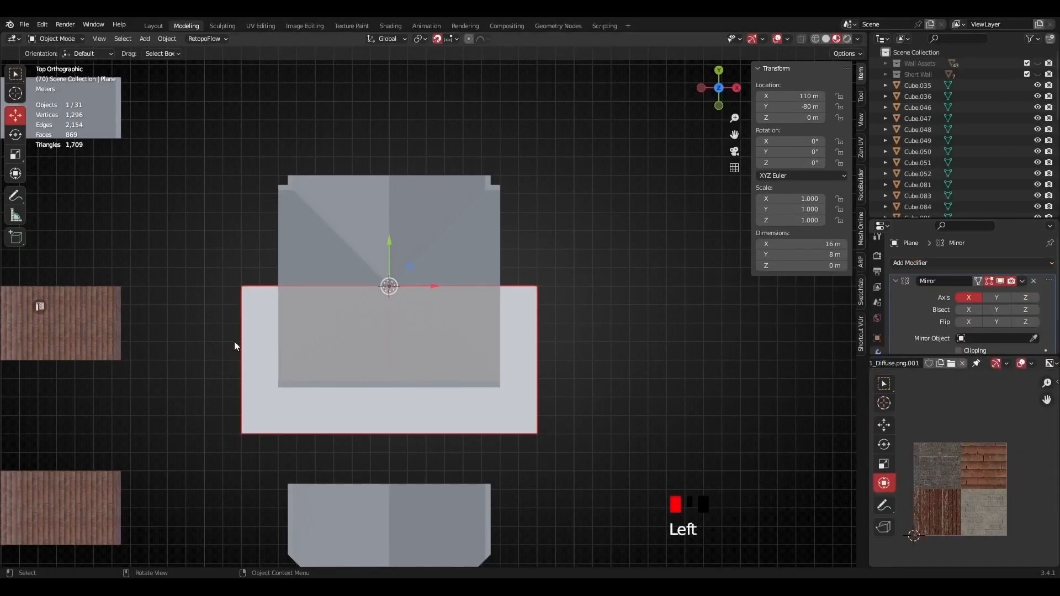
click(993, 297)
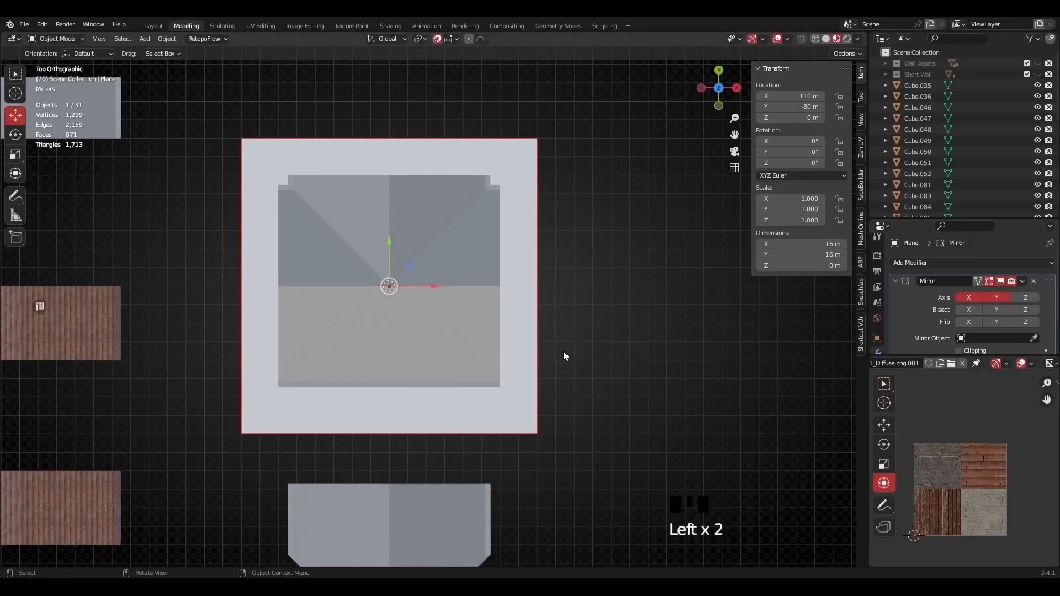
scroll(523, 369, up, 1)
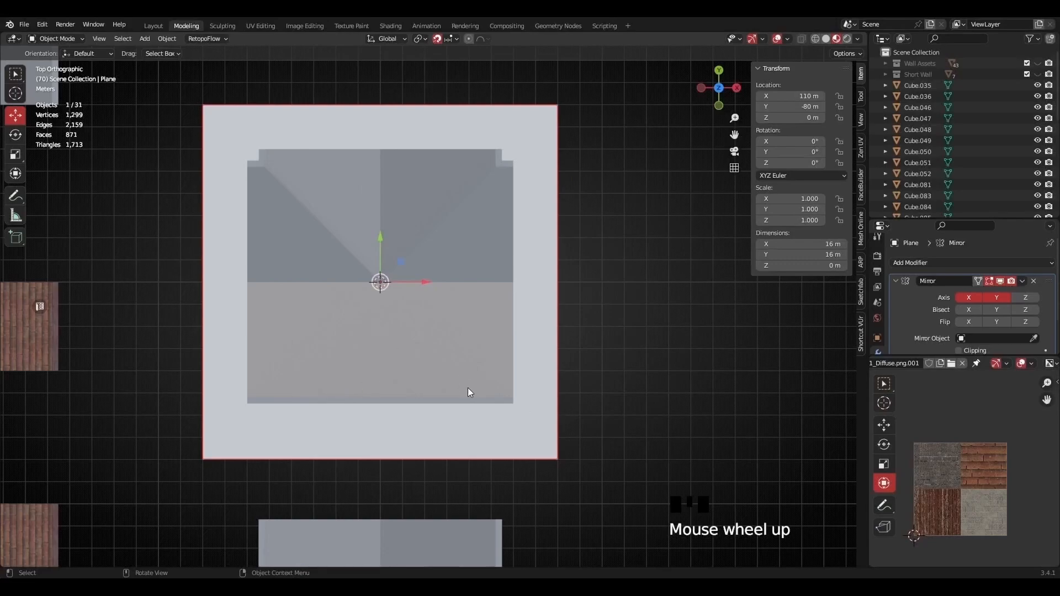
Examine how the tiled dormer roof is divided into faces and compare it with the mirrored guide plane.
click(553, 333)
key(Tab)
shift+middle_drag(561, 415, 691, 379)
shift+middle_drag(161, 299, 369, 302)
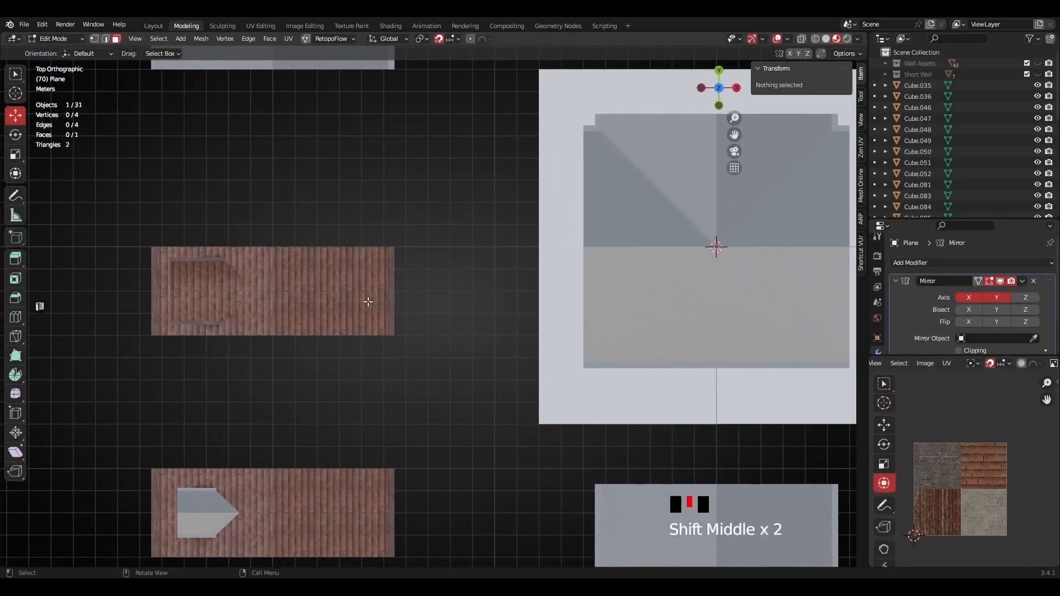
scroll(357, 300, up, 1)
key(Tab)
click(269, 306)
key(Tab)
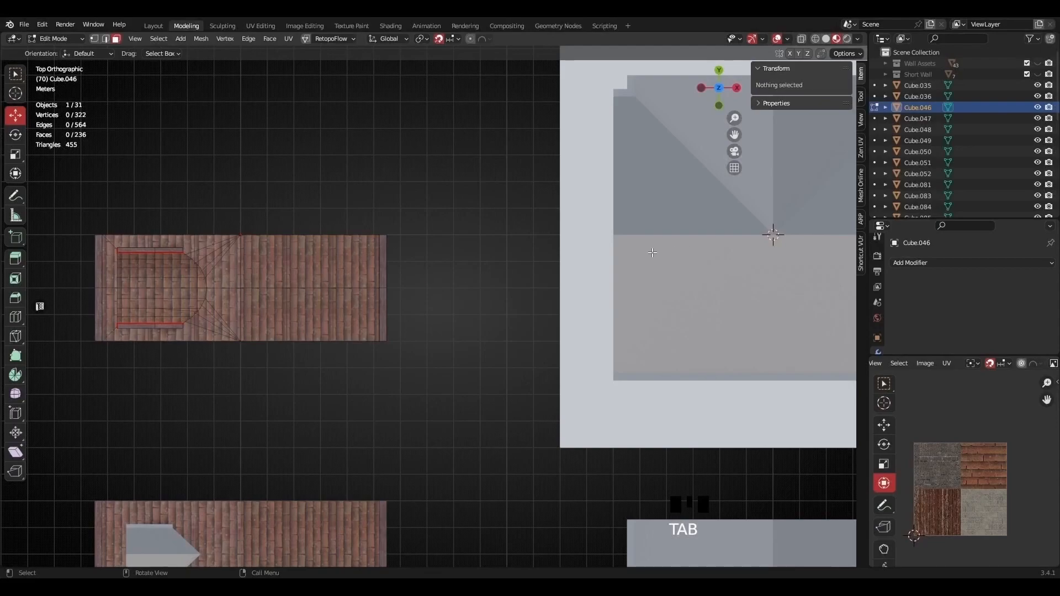
scroll(657, 313, down, 1)
shift+middle_drag(659, 314, 520, 328)
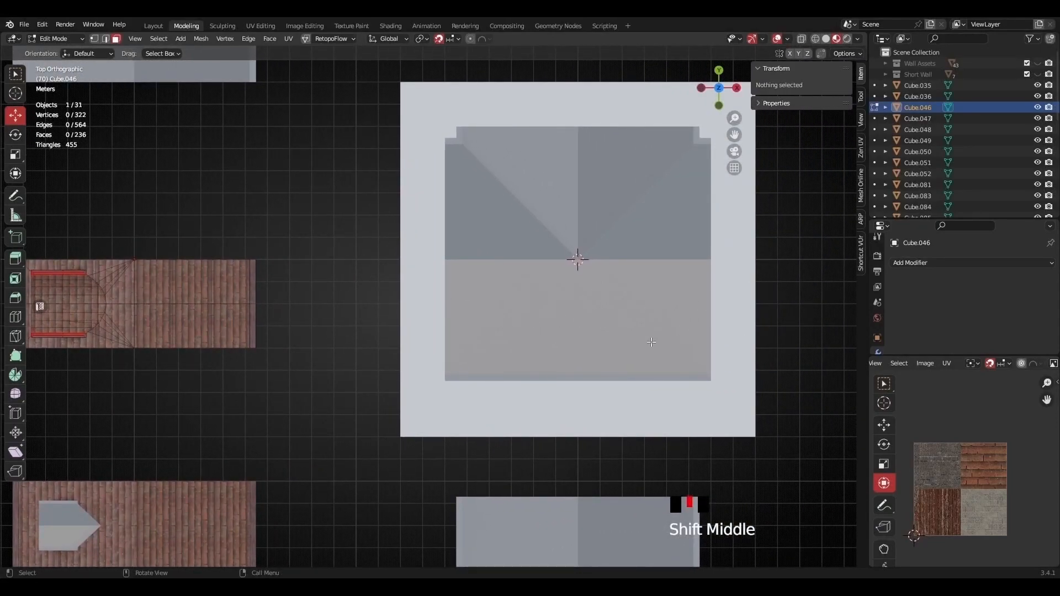
scroll(712, 340, up, 1)
shift+middle_drag(448, 292, 294, 294)
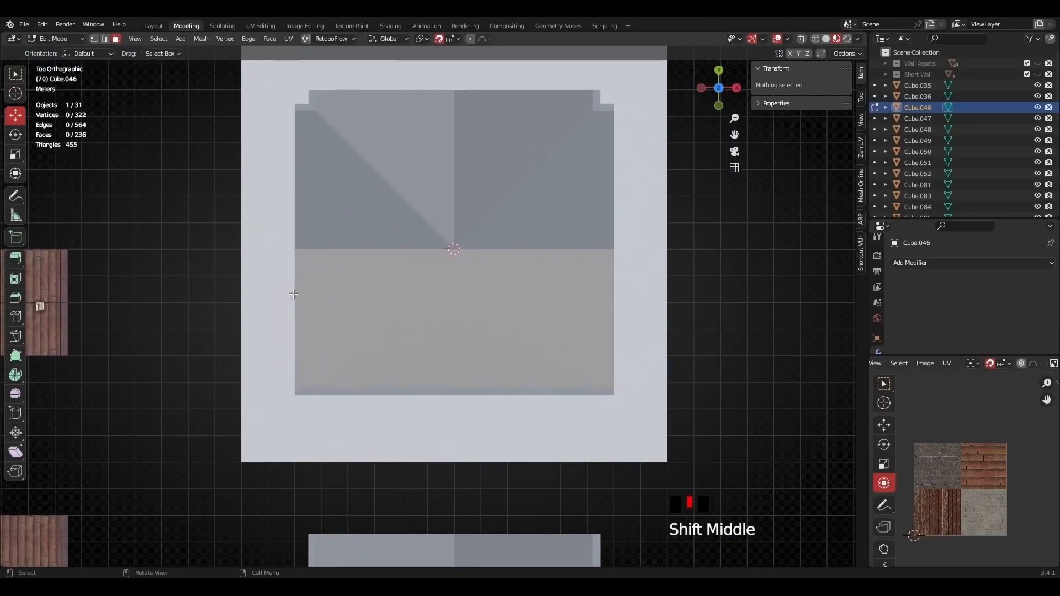
Edit the guide plane and add three evenly spaced, centred loop cuts running parallel to the X axis.
key(Tab)
click(646, 311)
key(Tab)
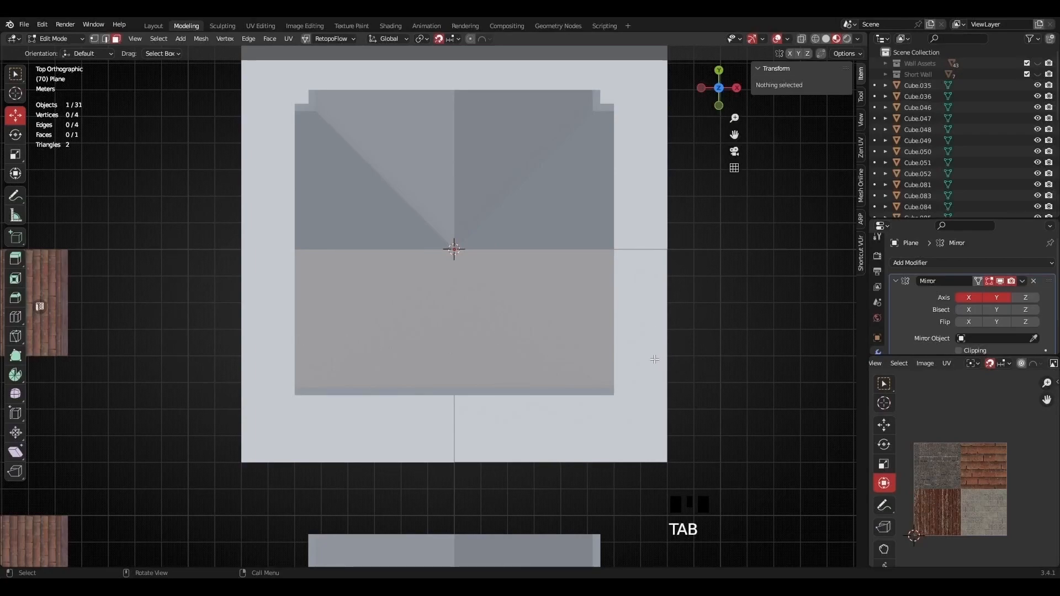
key(ctrl+r)
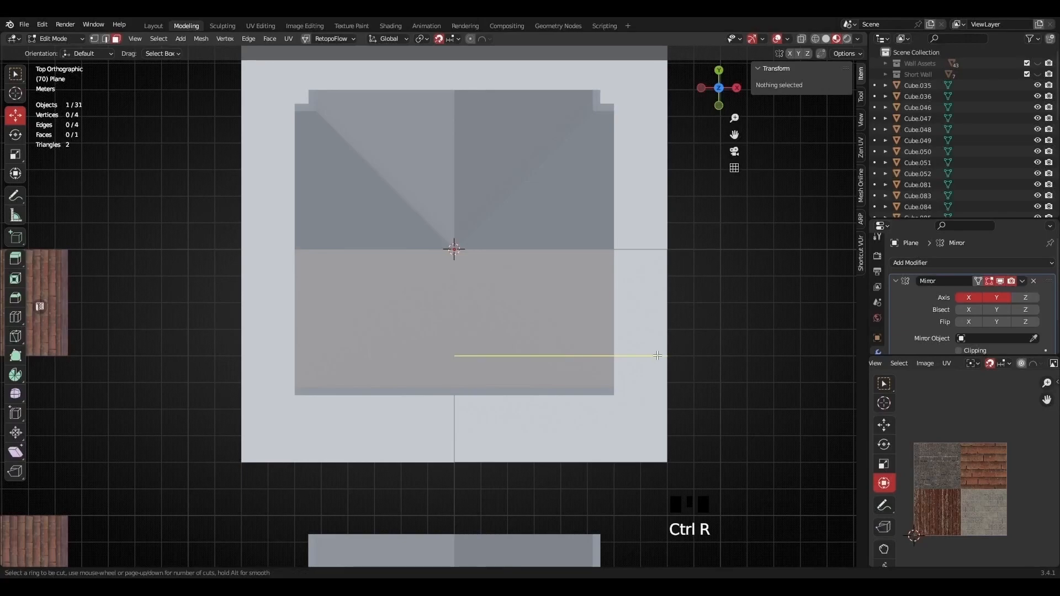
scroll(656, 355, up, 1)
scroll(655, 355, up, 1)
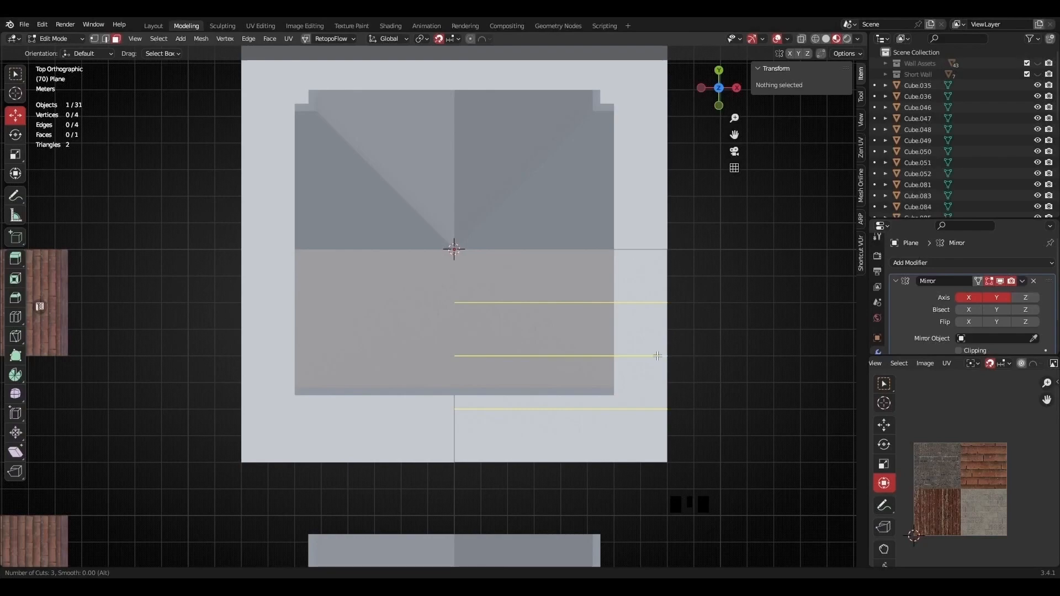
click(657, 356)
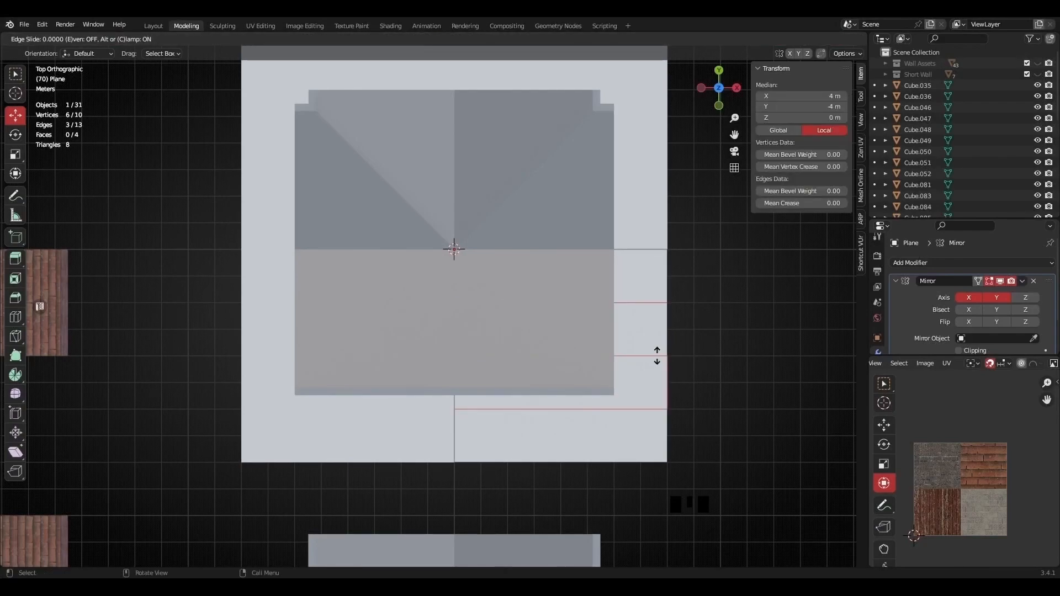
right_click(656, 356)
scroll(676, 307, up, 1)
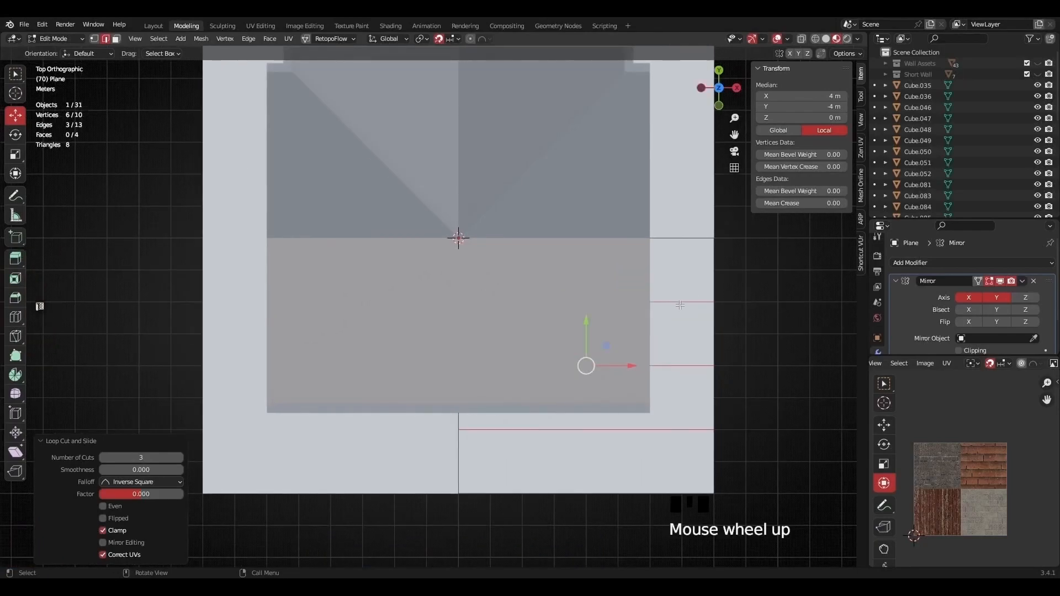
Inspect individual edges of the cut plane against the edges of the cross-gable roof above it.
click(694, 305)
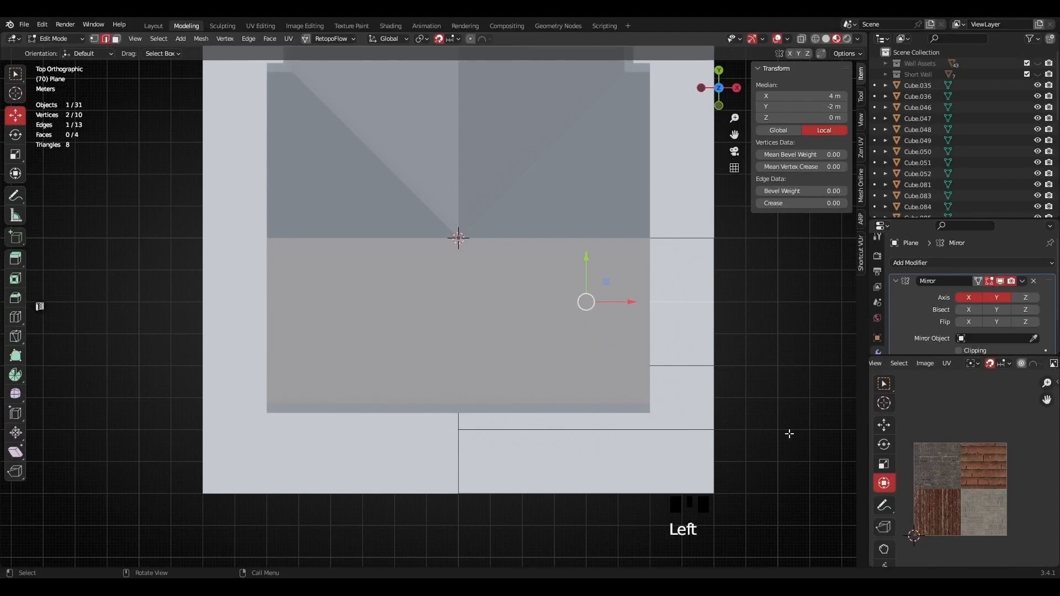
scroll(689, 425, down, 3)
scroll(454, 407, up, 2)
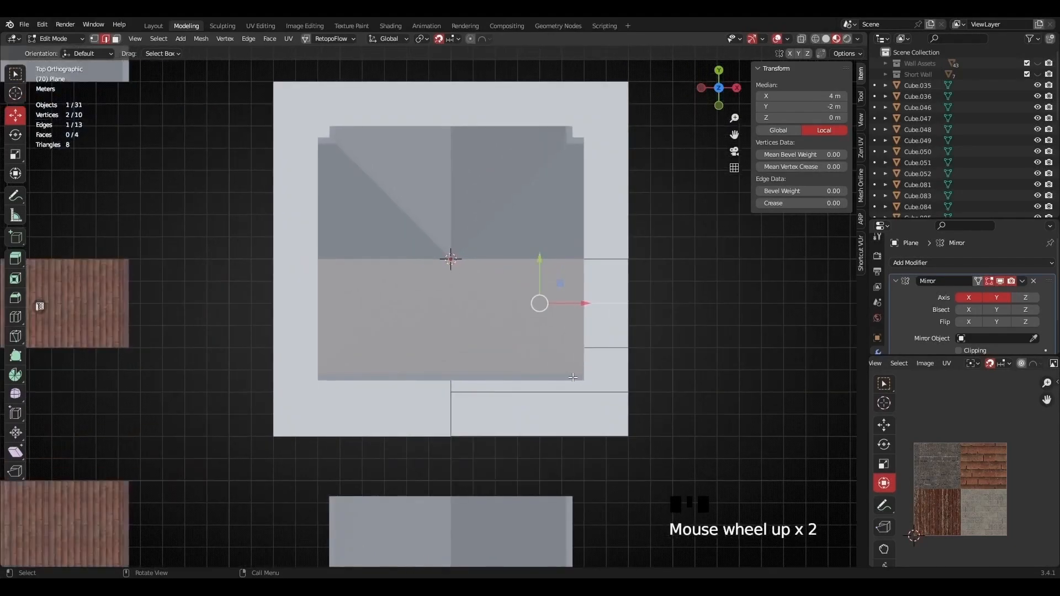
key(Tab)
key(Tab)
click(423, 413)
click(428, 397)
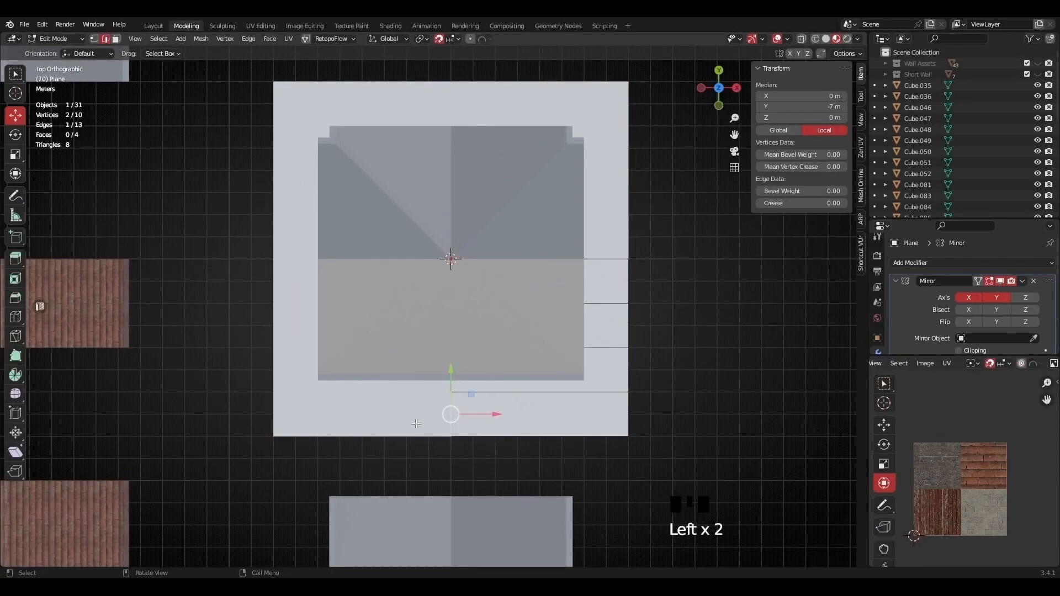
scroll(379, 408, down, 2)
scroll(378, 408, up, 2)
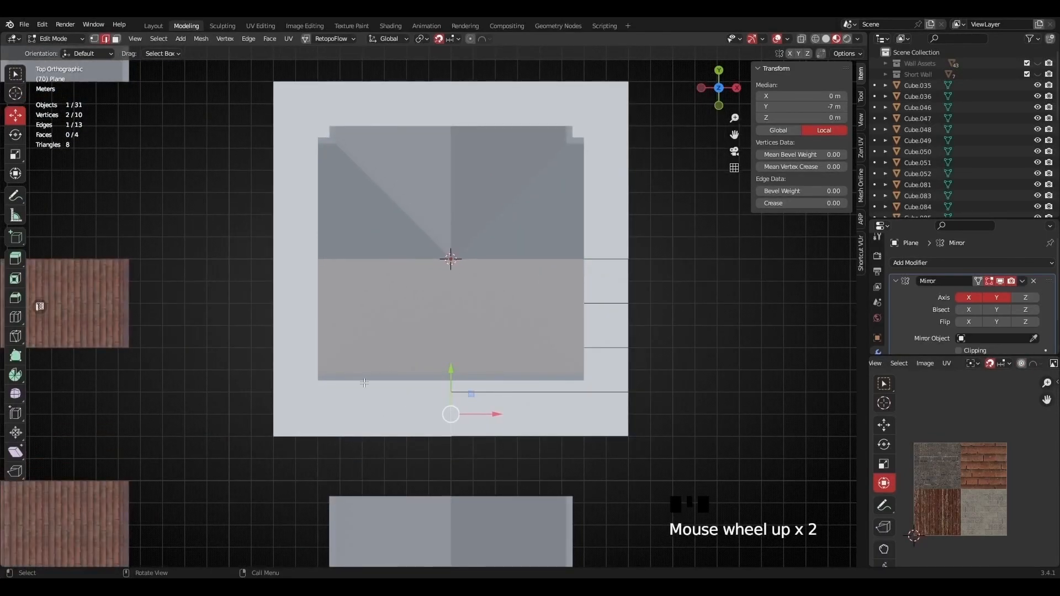
Enable the wireframe overlay so the edges of every mesh show in the viewport.
click(789, 38)
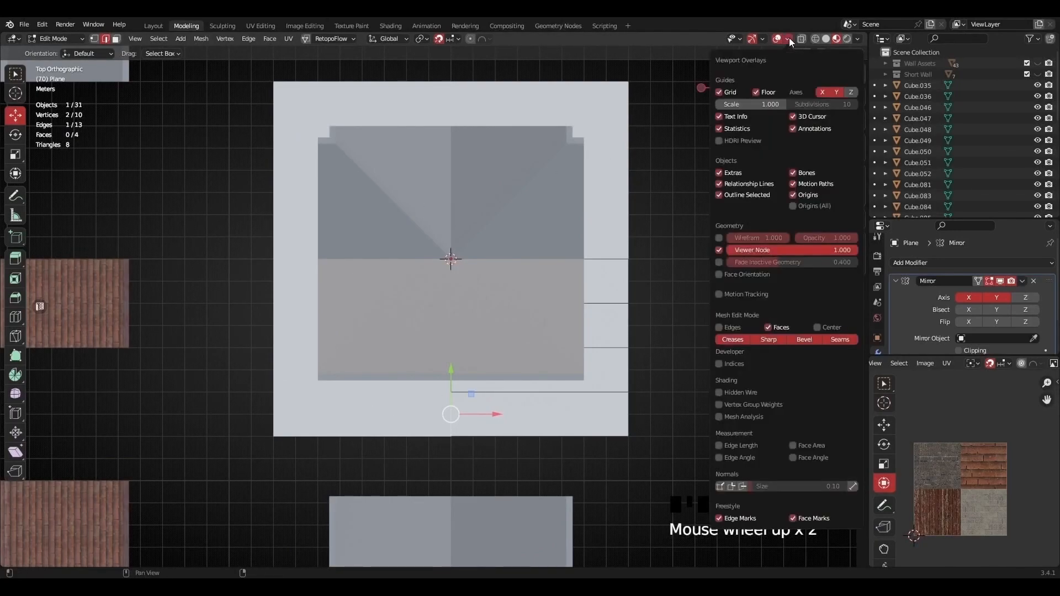
click(719, 238)
scroll(446, 152, down, 2)
scroll(530, 375, up, 3)
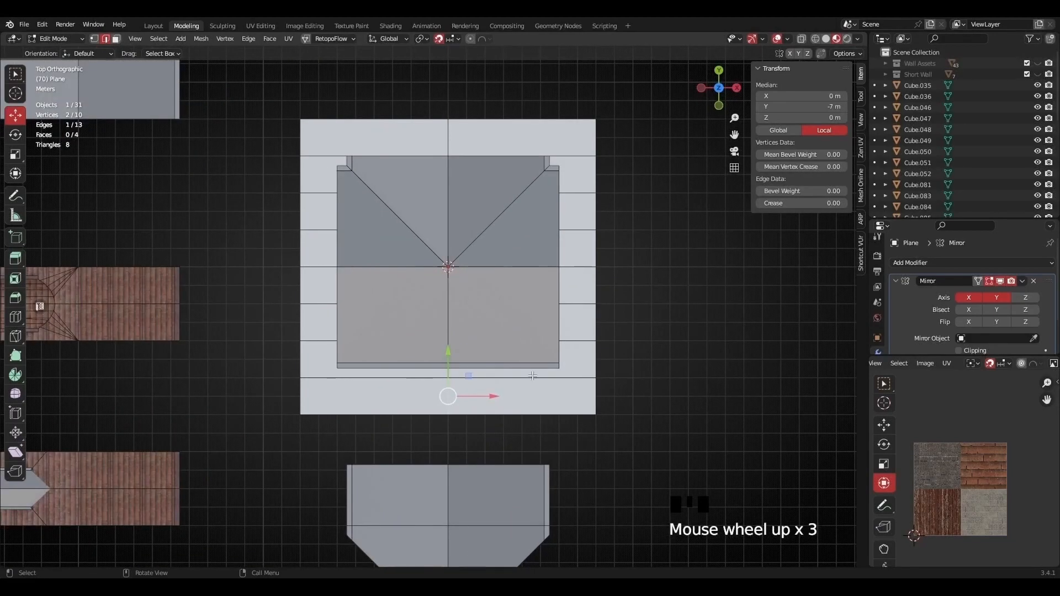
click(556, 379)
drag(523, 334, 544, 390)
key(ctrl+z)
scroll(530, 342, up, 1)
key(ctrl+z)
scroll(628, 448, up, 1)
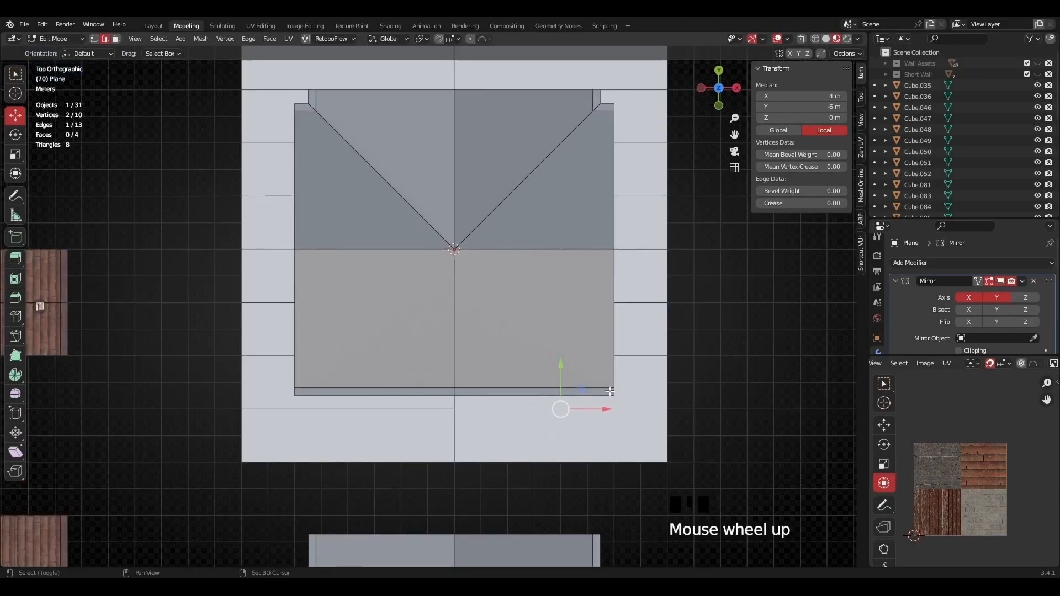
Compare the plane's strips with the tile layout and edge divisions of the tiled dormer roof from above.
shift+middle_drag(585, 414, 548, 414)
scroll(469, 139, down, 2)
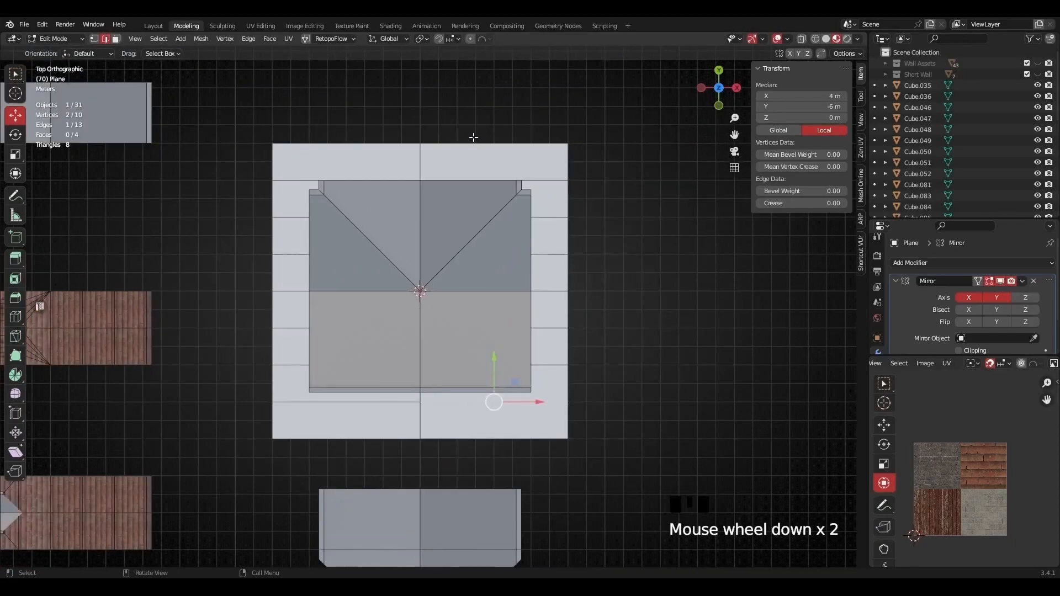
scroll(467, 161, down, 2)
scroll(452, 108, up, 2)
scroll(445, 359, down, 2)
shift+middle_drag(445, 359, 583, 300)
scroll(293, 268, up, 4)
shift+middle_drag(293, 267, 397, 368)
scroll(416, 364, down, 2)
scroll(423, 369, up, 5)
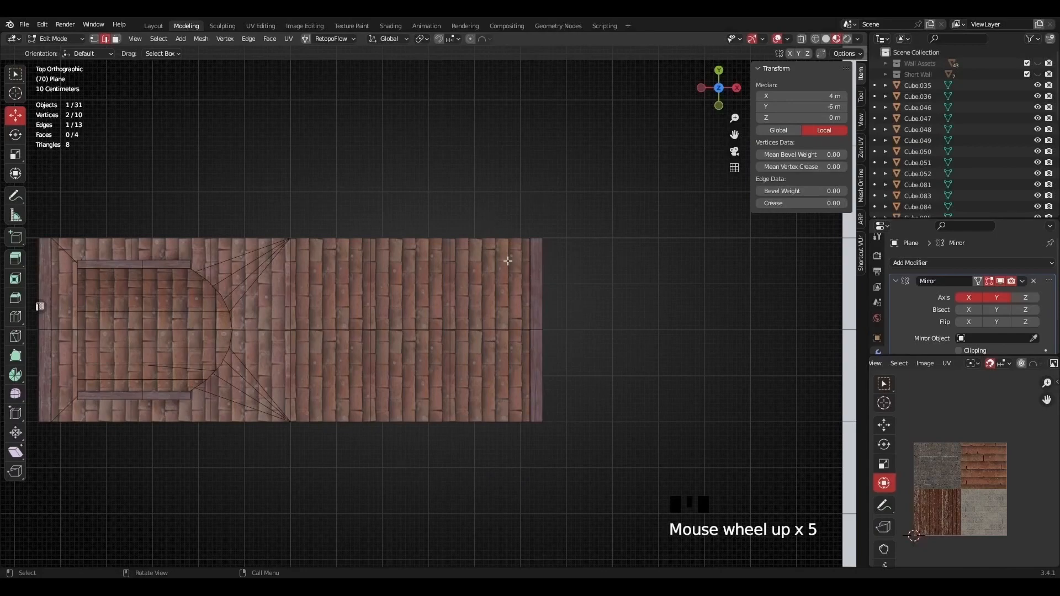
scroll(507, 260, up, 3)
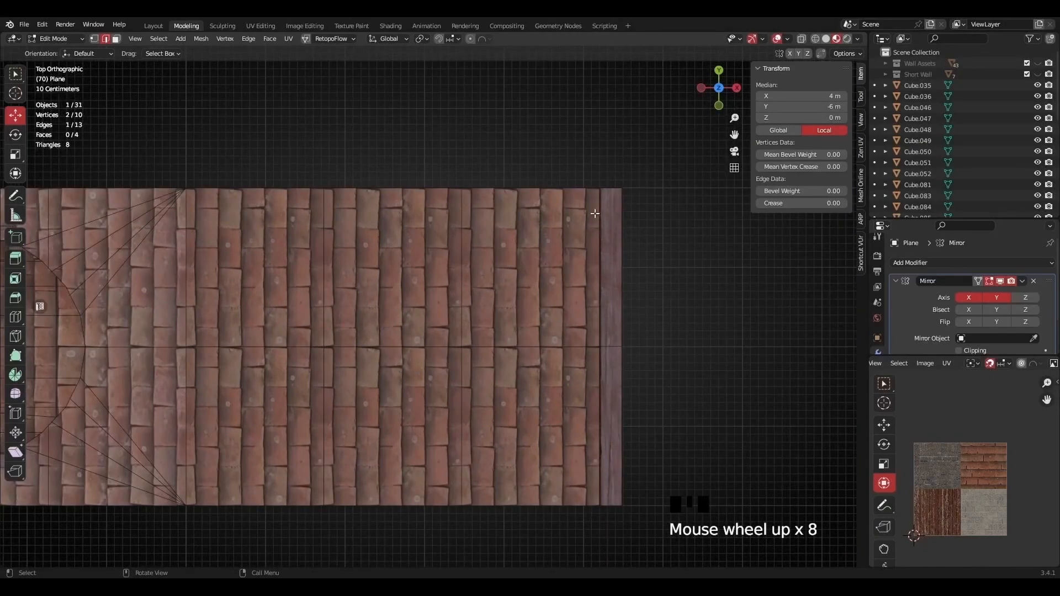
Clear the plane selection, switch to editing the tiled dormer roof, and inspect one of its square slope faces in face mode.
click(514, 149)
click(595, 184)
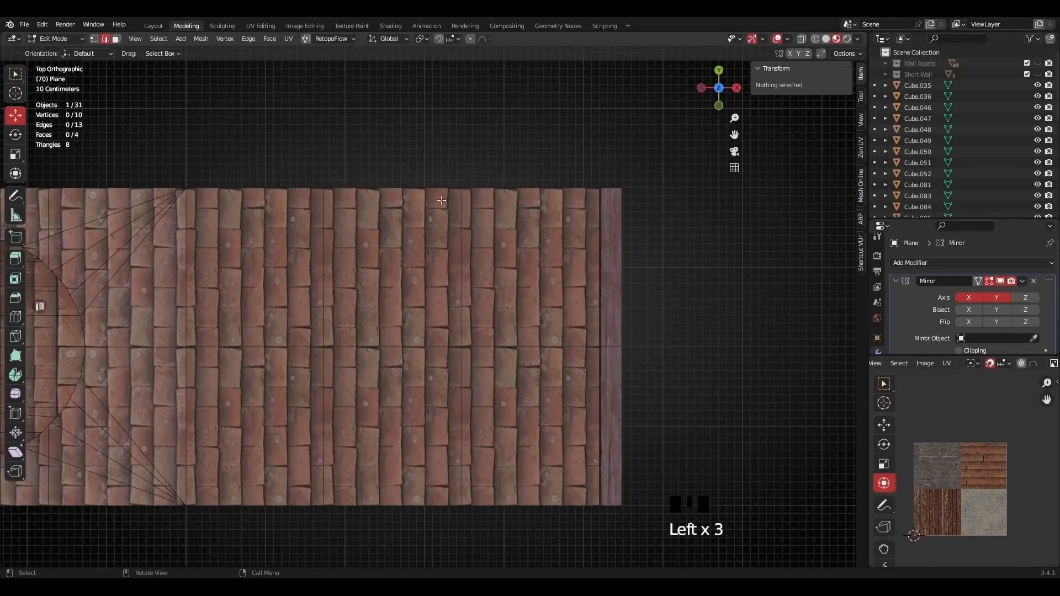
scroll(412, 343, down, 4)
middle_drag(347, 378, 341, 248)
scroll(423, 321, up, 4)
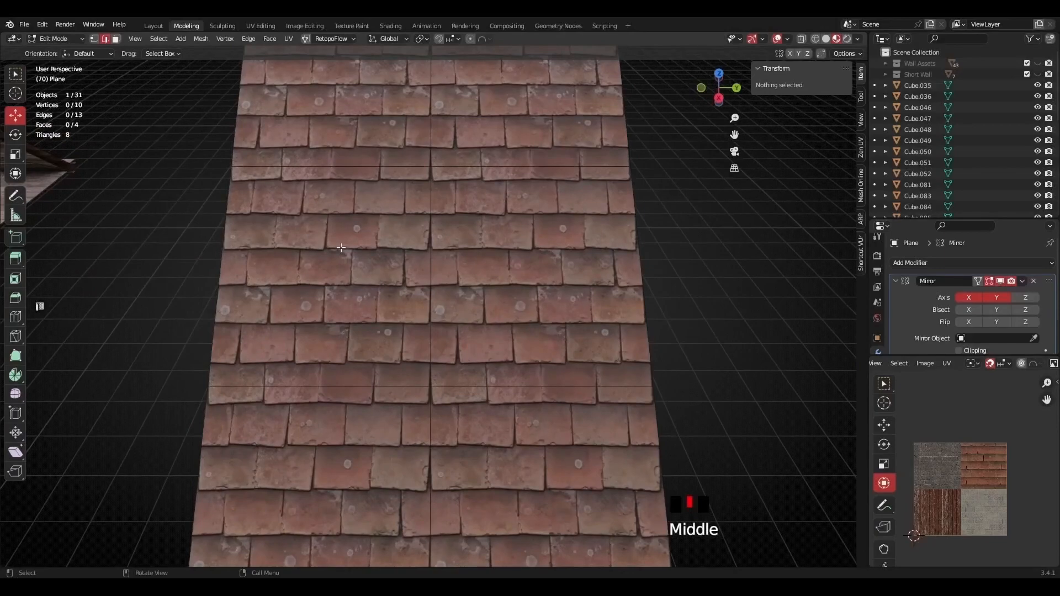
click(115, 40)
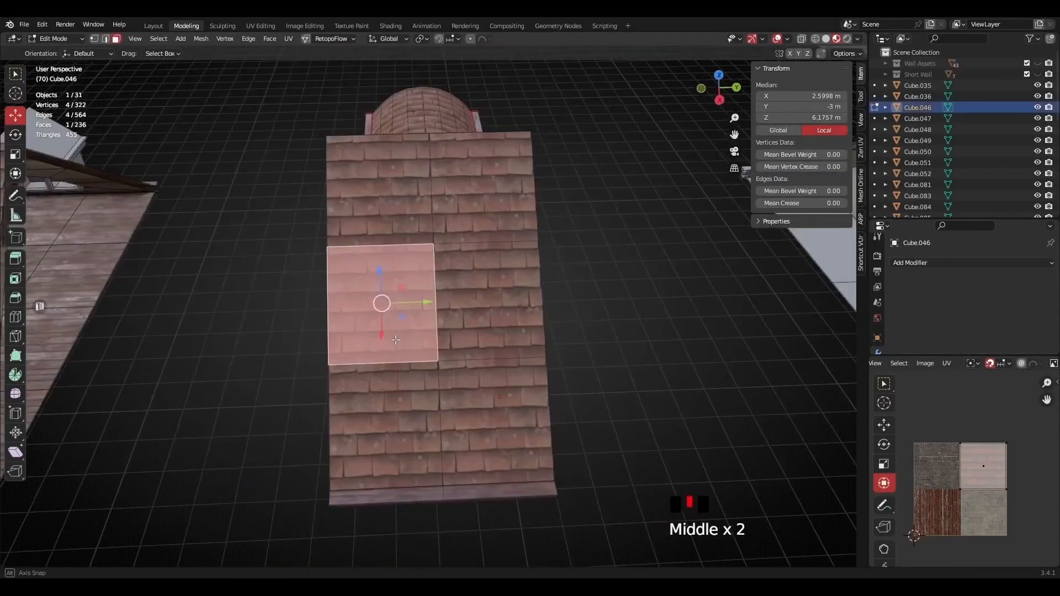
middle_drag(394, 337, 421, 294)
scroll(401, 346, up, 2)
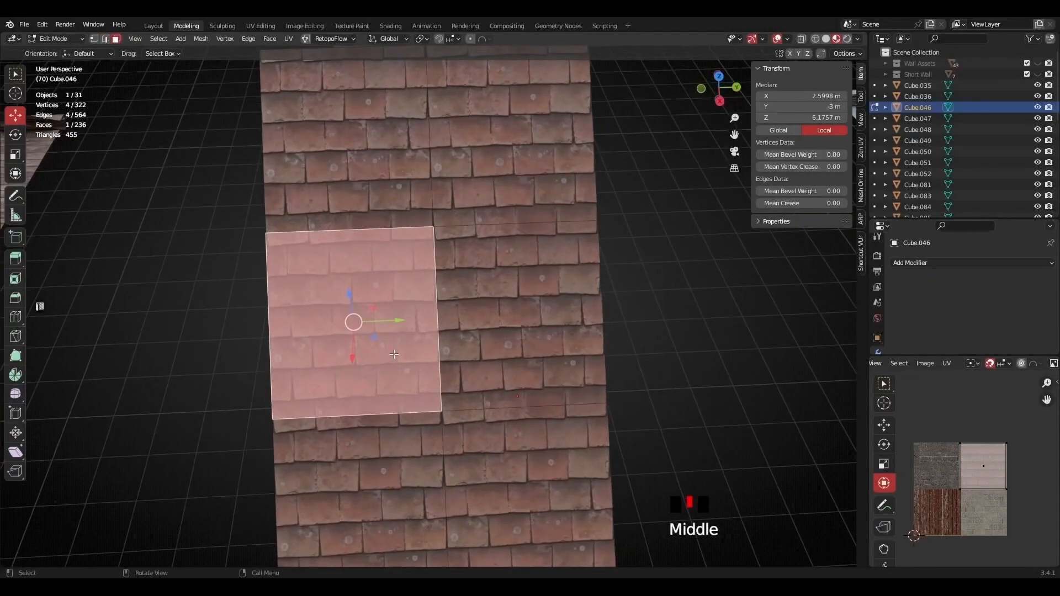
scroll(421, 295, down, 1)
middle_drag(368, 345, 507, 265)
scroll(386, 301, down, 2)
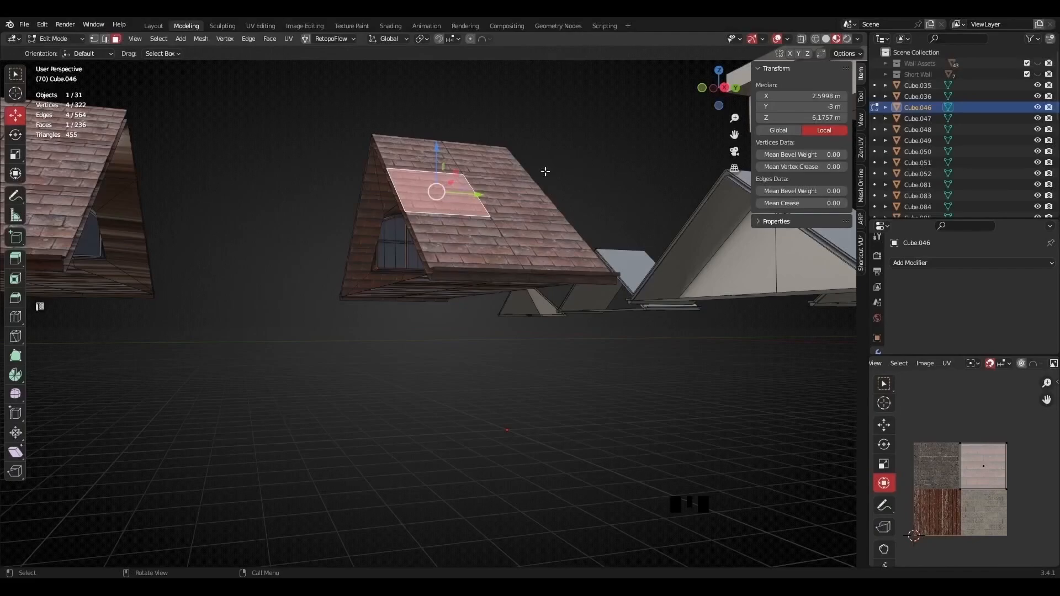
Select the lower square face on the dormer roof's slope and compare its height and pitch with the large untextured roofs from a low angle.
middle_drag(530, 196, 385, 329)
click(473, 378)
middle_drag(476, 378, 544, 333)
middle_drag(581, 272, 310, 301)
scroll(310, 301, down, 2)
middle_drag(346, 325, 338, 326)
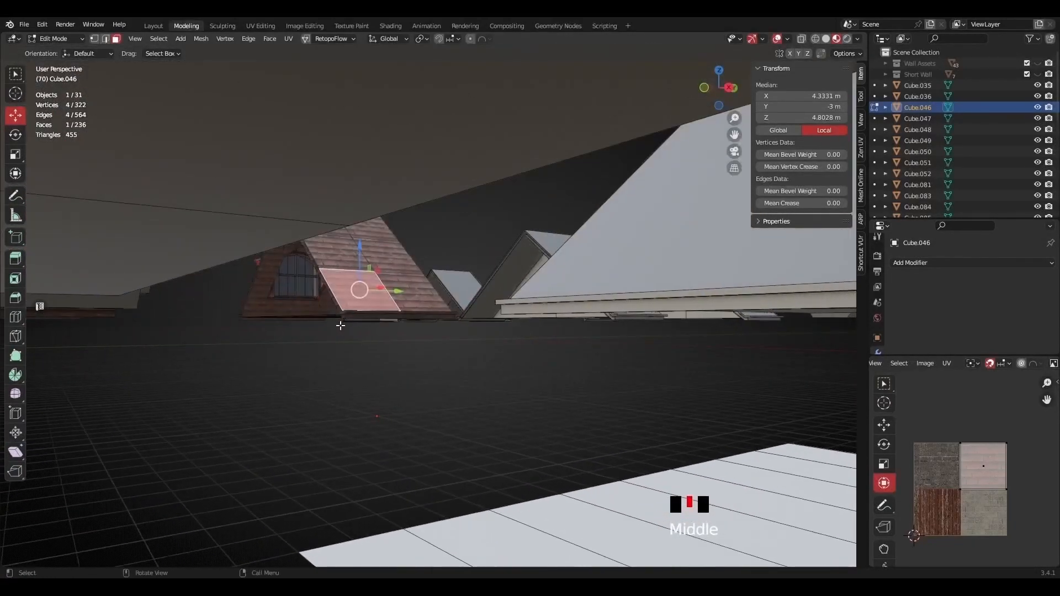
scroll(346, 331, up, 2)
middle_drag(308, 180, 270, 336)
scroll(307, 320, up, 2)
middle_drag(265, 298, 371, 334)
scroll(406, 330, down, 3)
scroll(343, 307, up, 2)
scroll(398, 322, down, 2)
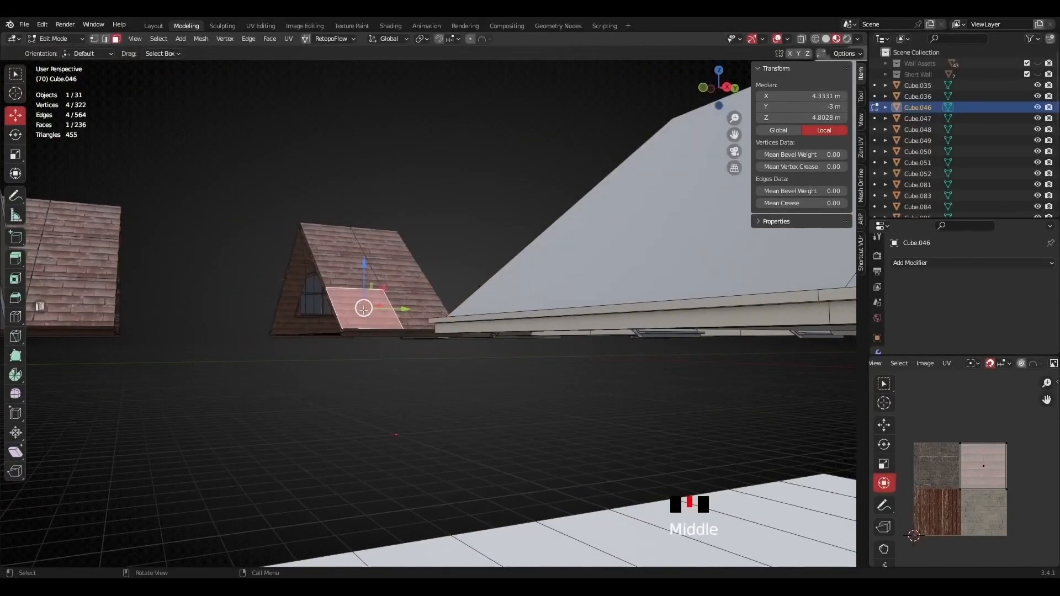
scroll(410, 303, down, 2)
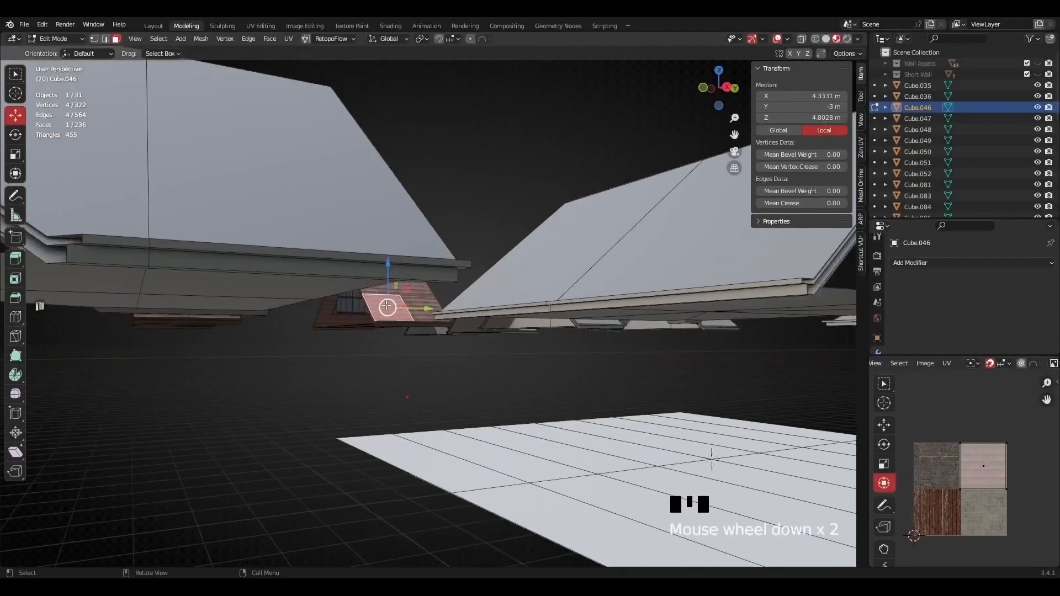
Inspect the square slope faces of the tiled dormer roof from above against the larger untextured roofs and the guide plane's strips.
scroll(410, 303, up, 3)
middle_drag(394, 310, 400, 366)
scroll(376, 352, down, 6)
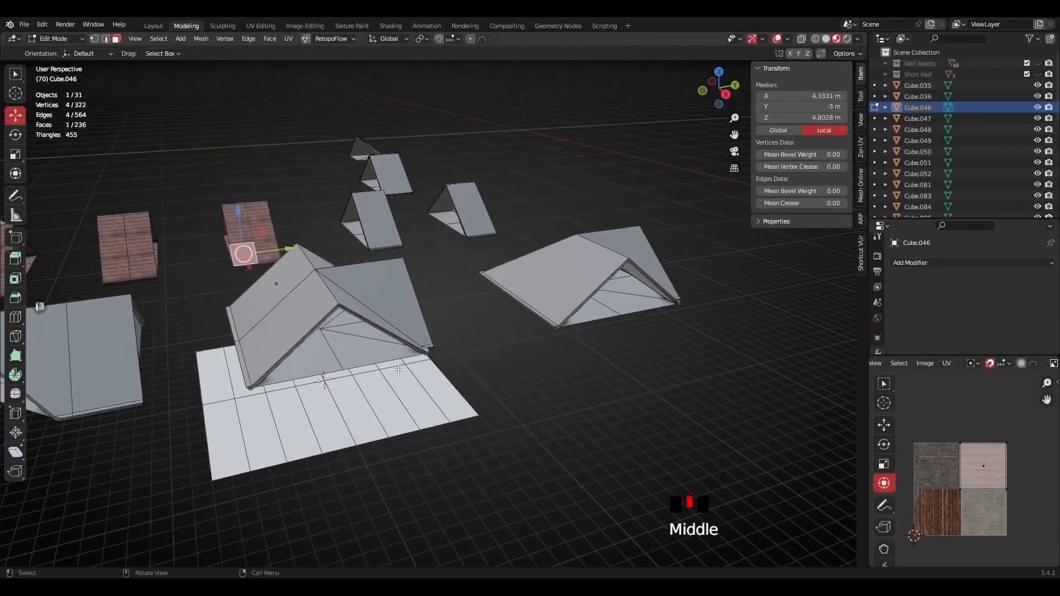
middle_drag(317, 409, 299, 419)
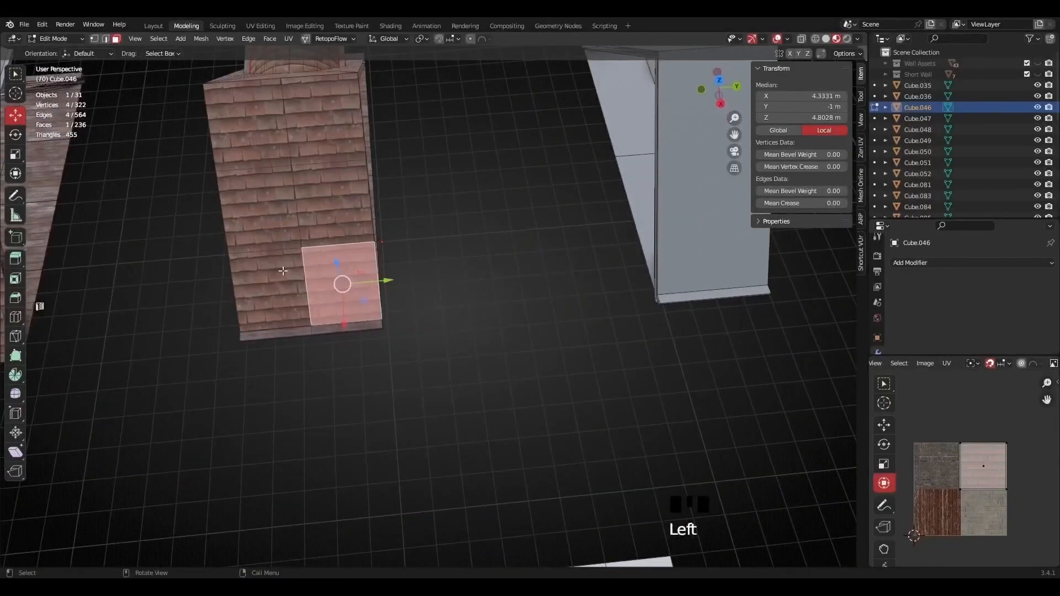
middle_drag(369, 248, 389, 298)
scroll(393, 340, down, 5)
shift+middle_drag(397, 342, 450, 368)
scroll(408, 334, up, 2)
scroll(337, 329, up, 2)
click(376, 328)
scroll(440, 367, down, 2)
Switch to editing the cross-gable roof and select the two main slope faces on either side of its projecting gable for inspection.
key(Tab)
click(458, 306)
key(Tab)
click(455, 304)
shift+click(567, 258)
middle_drag(567, 257, 406, 446)
scroll(464, 387, up, 2)
scroll(465, 452, down, 2)
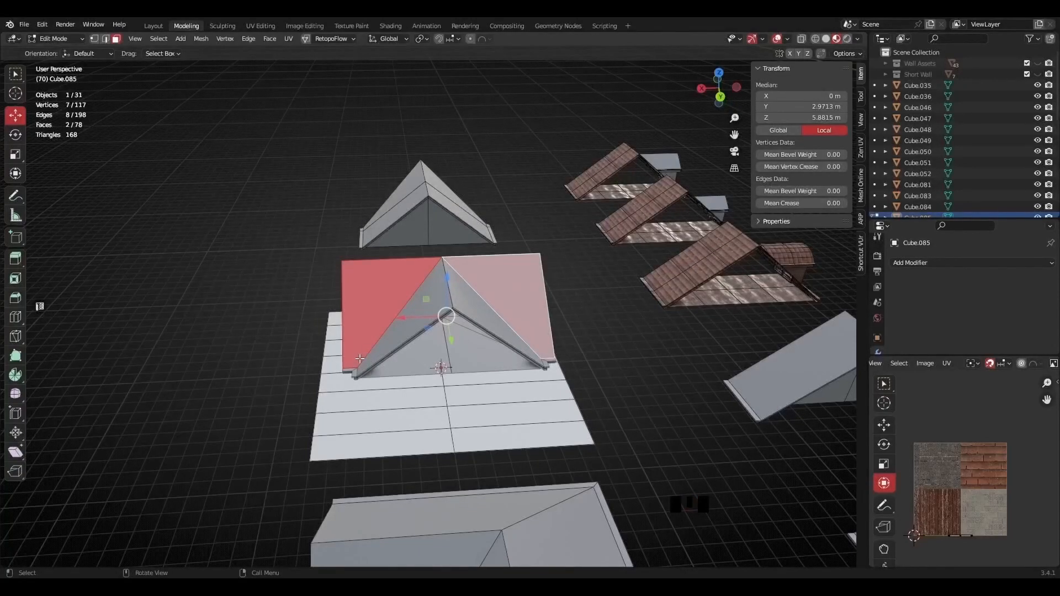
middle_drag(387, 287, 368, 284)
scroll(369, 284, up, 1)
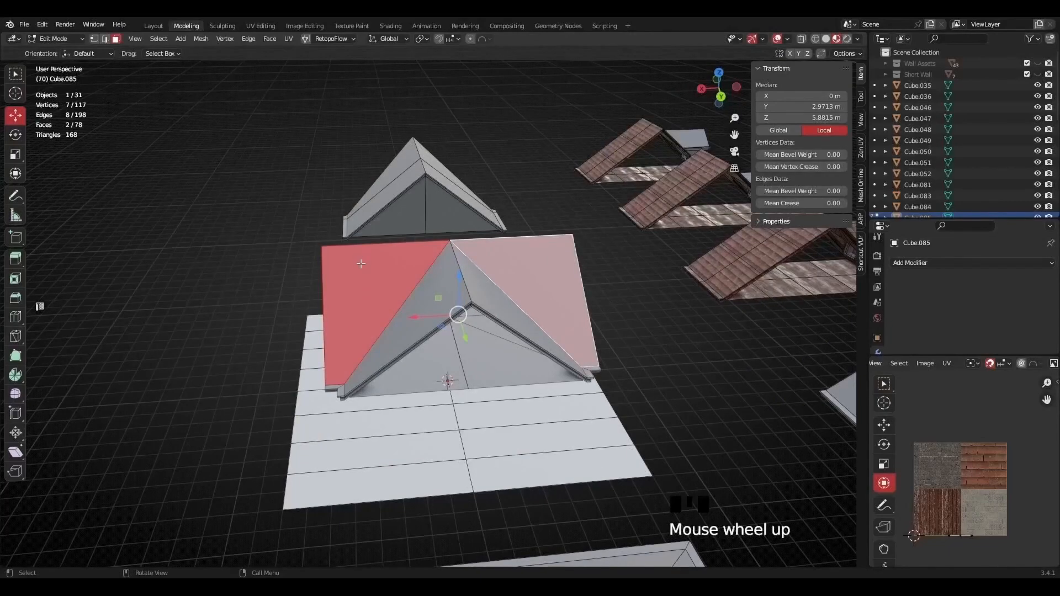
middle_drag(375, 353, 351, 281)
shift+middle_drag(371, 360, 313, 362)
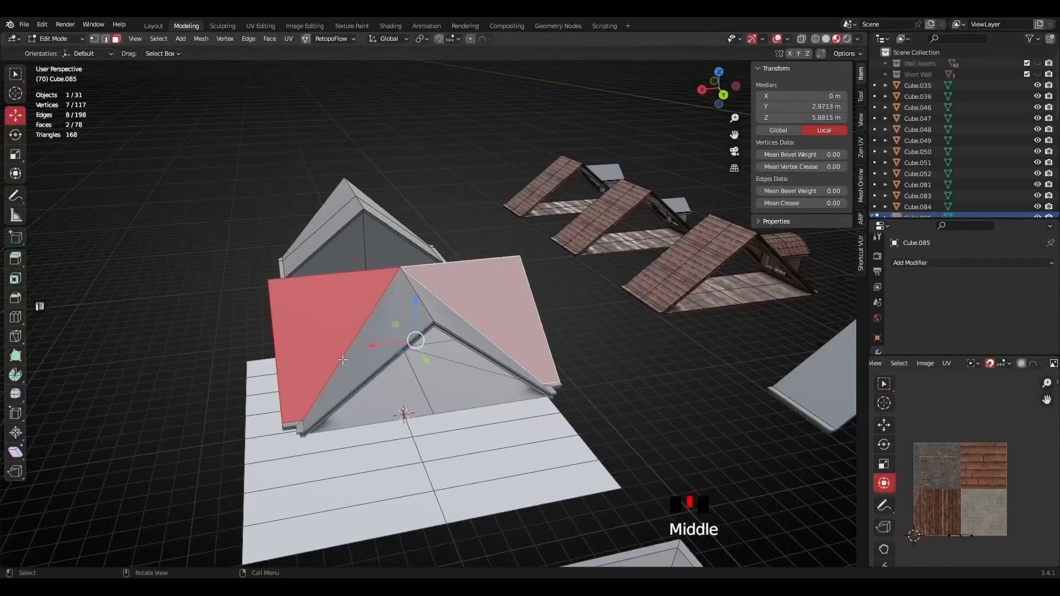
middle_drag(315, 394, 307, 401)
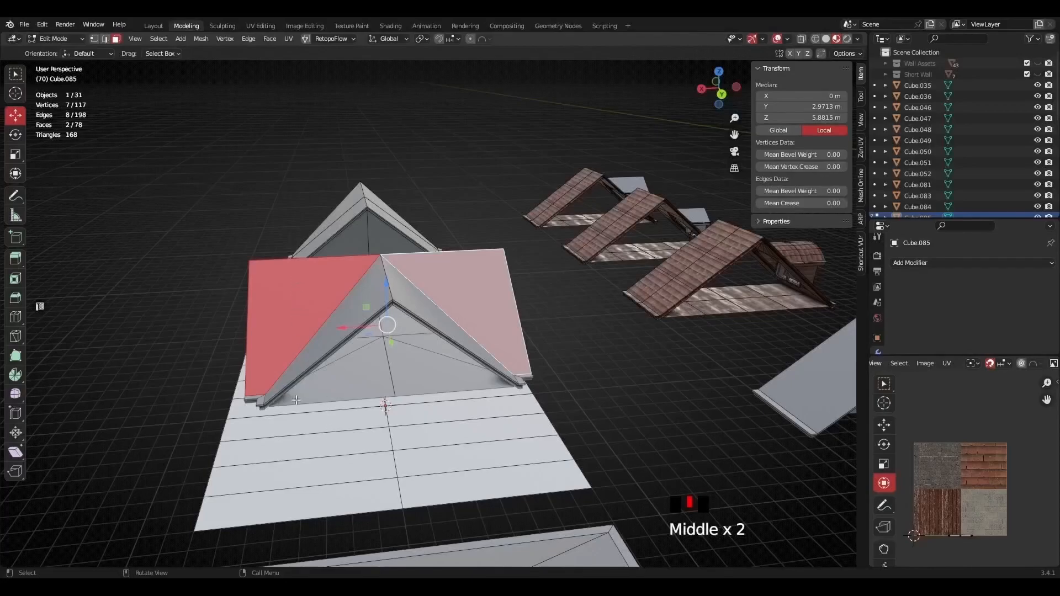
Select only one main slope face beside the gable and compare its pitch with the guide plane from a low angle.
click(312, 358)
middle_drag(312, 358, 434, 338)
scroll(354, 381, up, 2)
scroll(408, 351, down, 1)
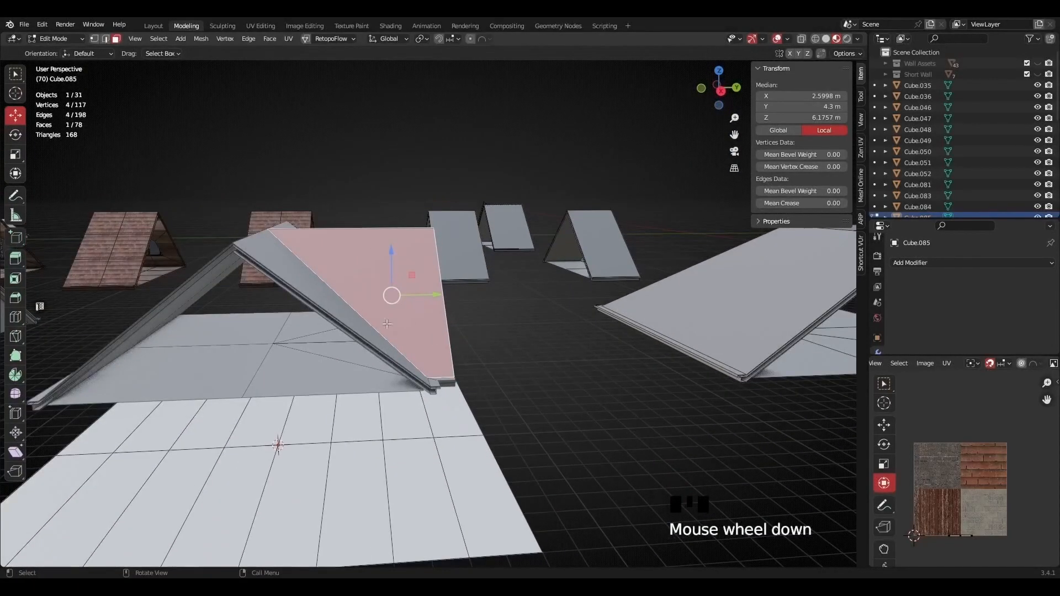
scroll(410, 329, down, 2)
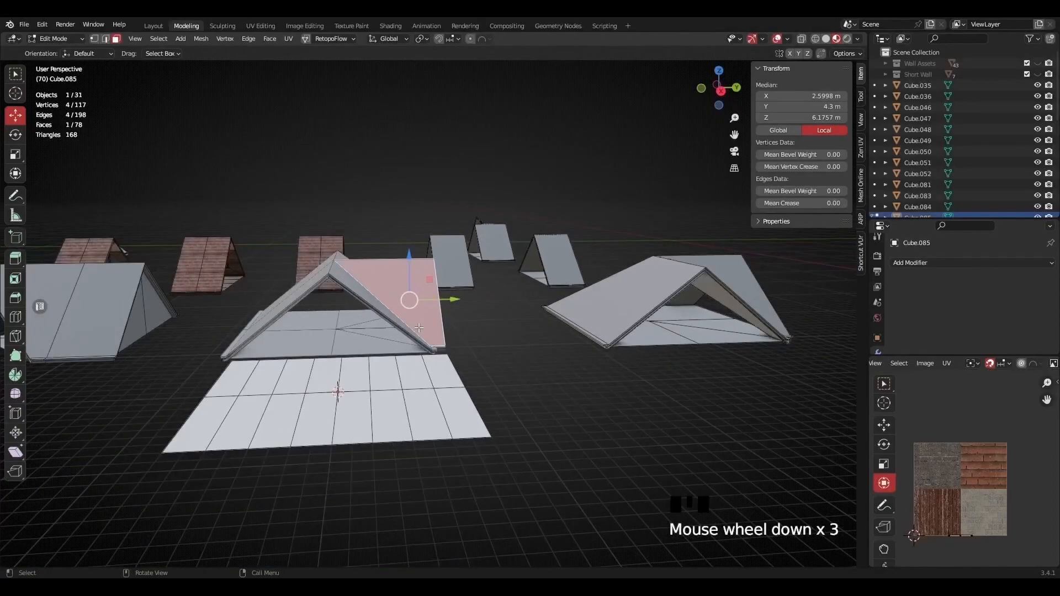
middle_drag(407, 301, 412, 366)
Clear the face selection and compare the cross-gable roof with the guide plane's strips and the tiled dormer roofs from above.
click(376, 534)
middle_drag(376, 533, 441, 523)
shift+middle_drag(442, 524, 496, 466)
scroll(495, 467, up, 2)
middle_drag(450, 422, 381, 366)
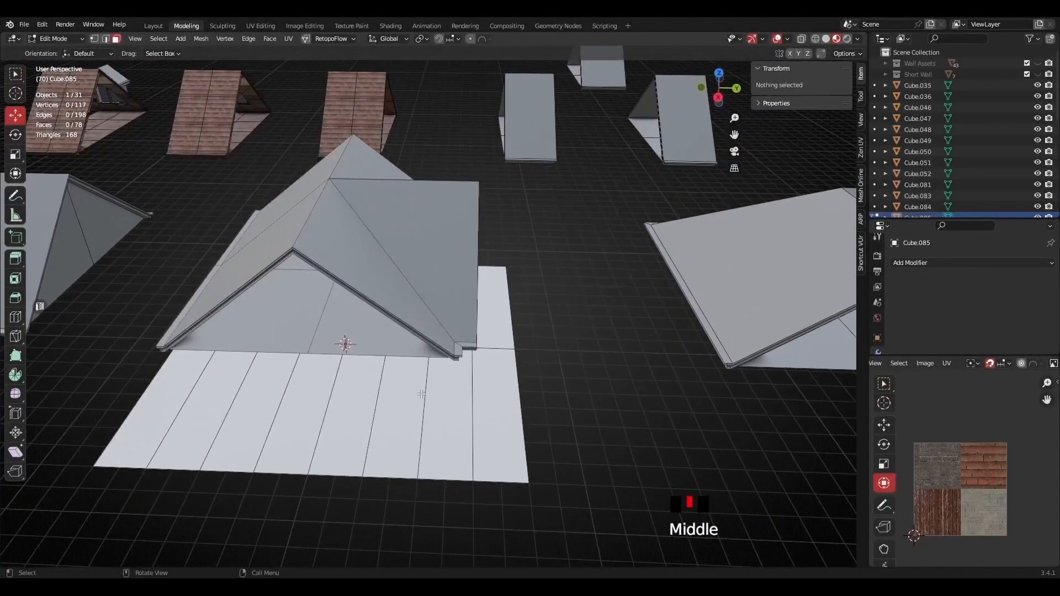
middle_drag(173, 383, 386, 330)
scroll(447, 407, up, 3)
scroll(360, 286, down, 5)
scroll(385, 329, up, 1)
shift+middle_drag(359, 184, 384, 217)
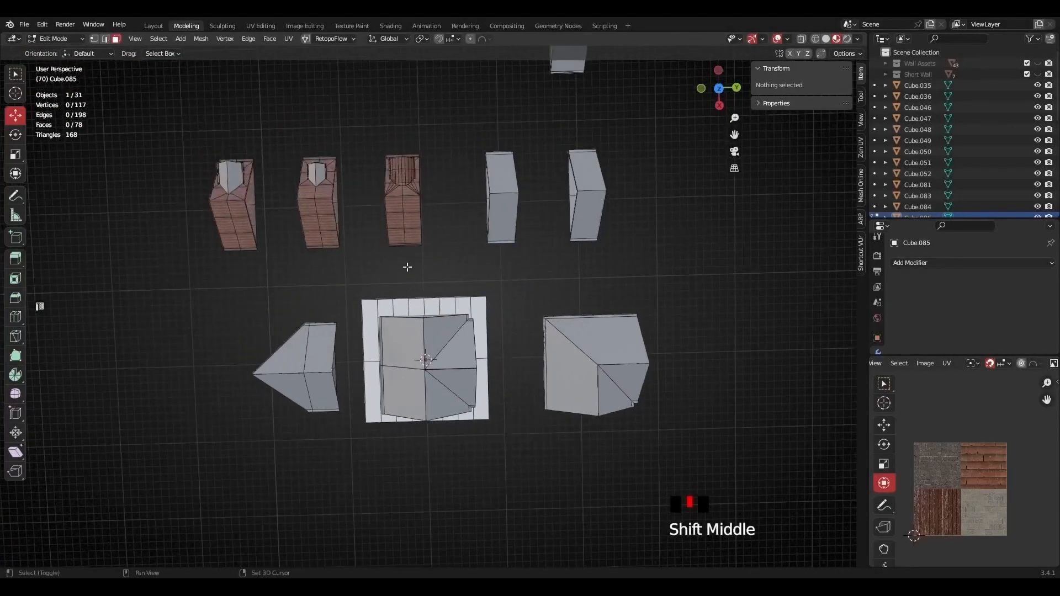
scroll(383, 217, up, 1)
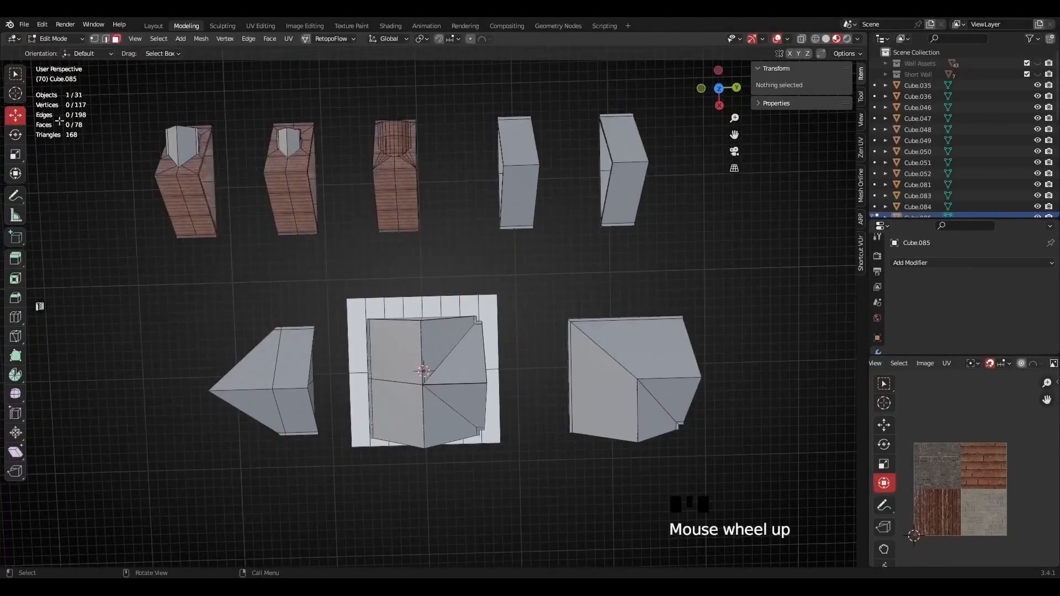
Duplicate the tiled arched dormer roof with all its parts and move the copy about 34.66 m along X, past the guide plane.
click(718, 88)
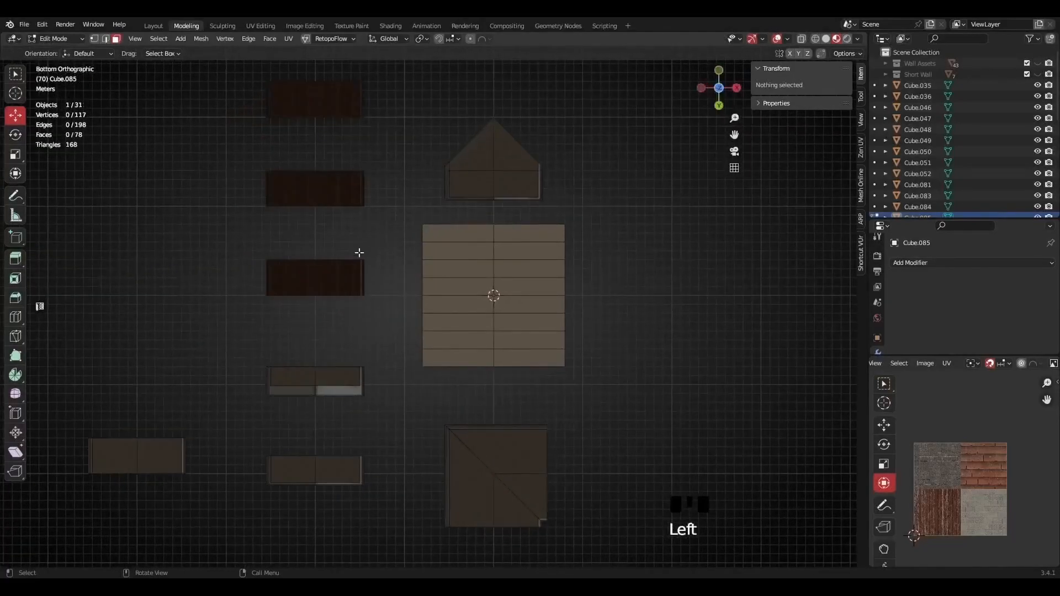
middle_drag(429, 168, 648, 104)
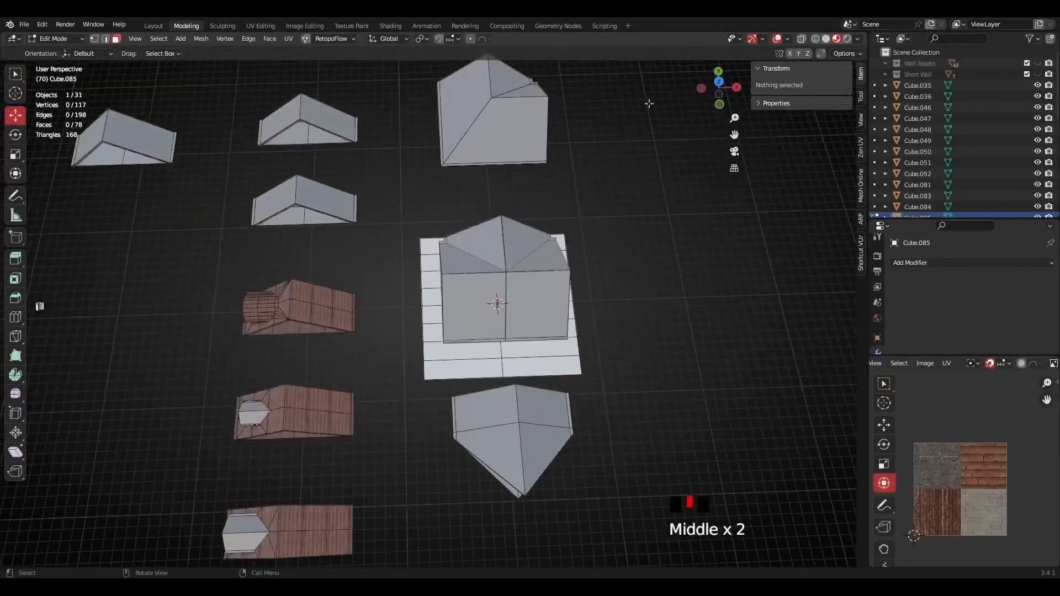
click(721, 79)
scroll(644, 154, up, 2)
shift+middle_drag(643, 153, 67, 46)
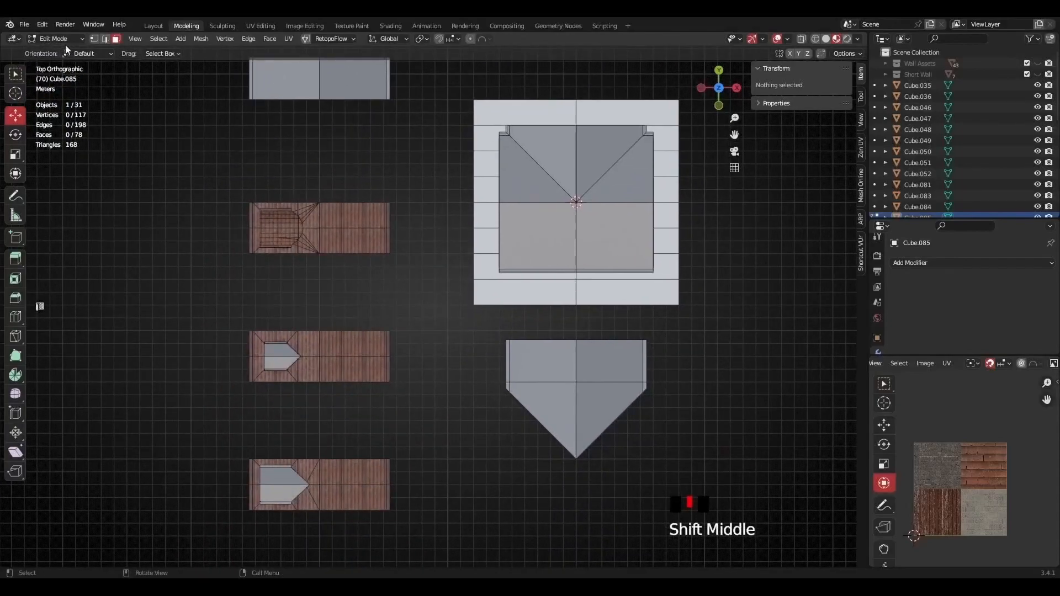
key(Tab)
drag(208, 186, 401, 276)
shift+middle_drag(382, 201, 338, 265)
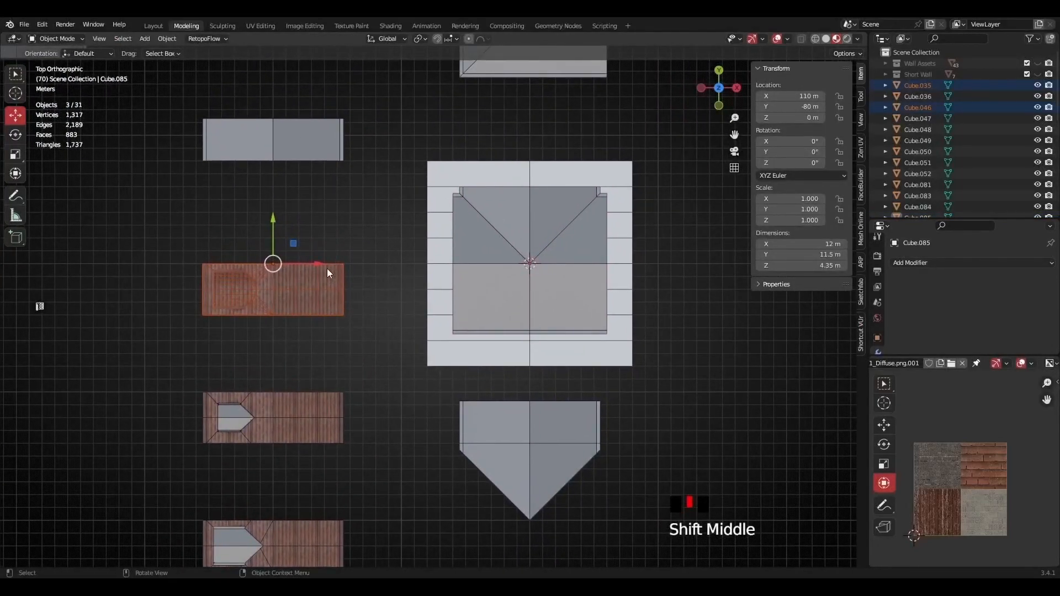
key(shift+d)
key(x)
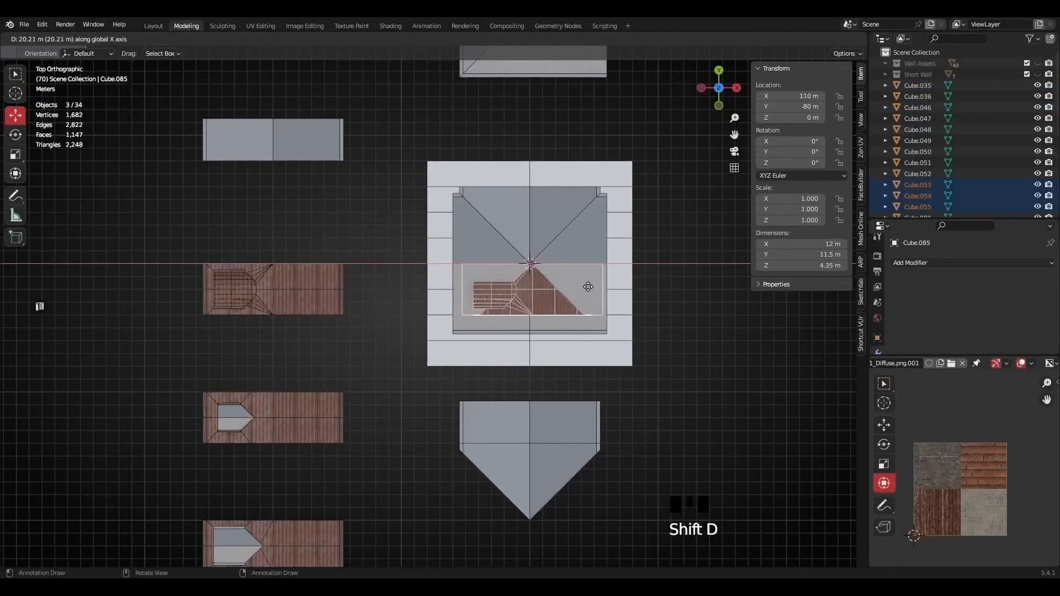
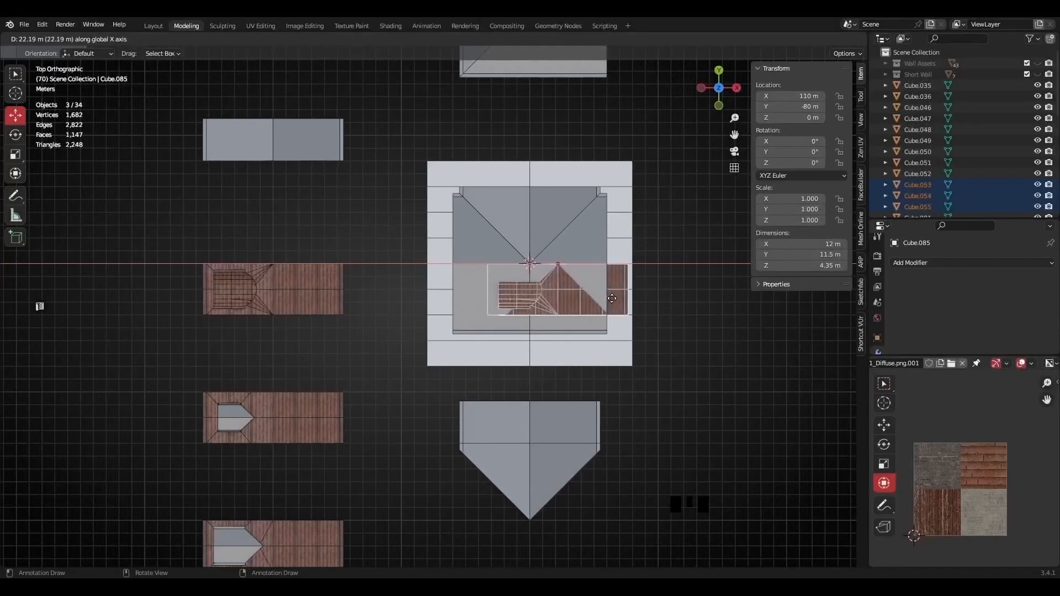
right_click(676, 303)
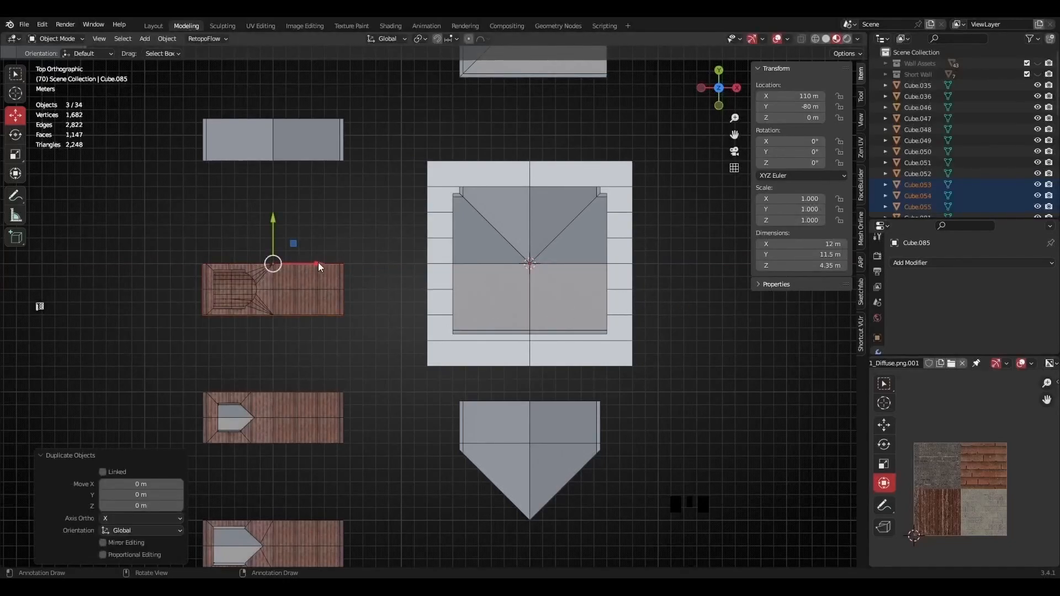
drag(318, 264, 763, 263)
shift+middle_drag(542, 270, 428, 303)
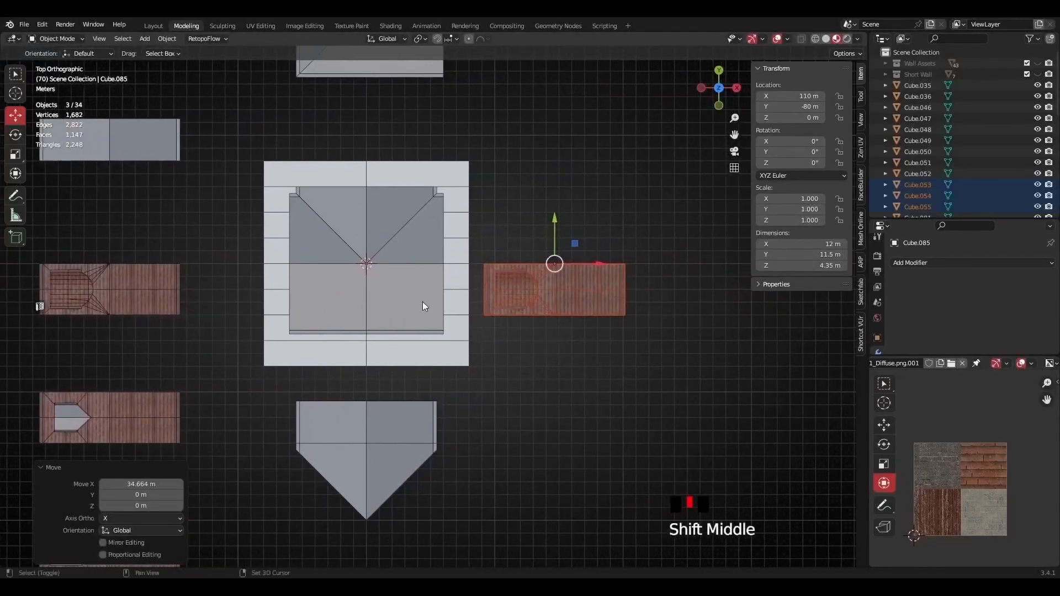
Snap only the copied tiled roof object to the 3D cursor at the guide plane's centre.
click(610, 337)
click(584, 283)
right_click(607, 247)
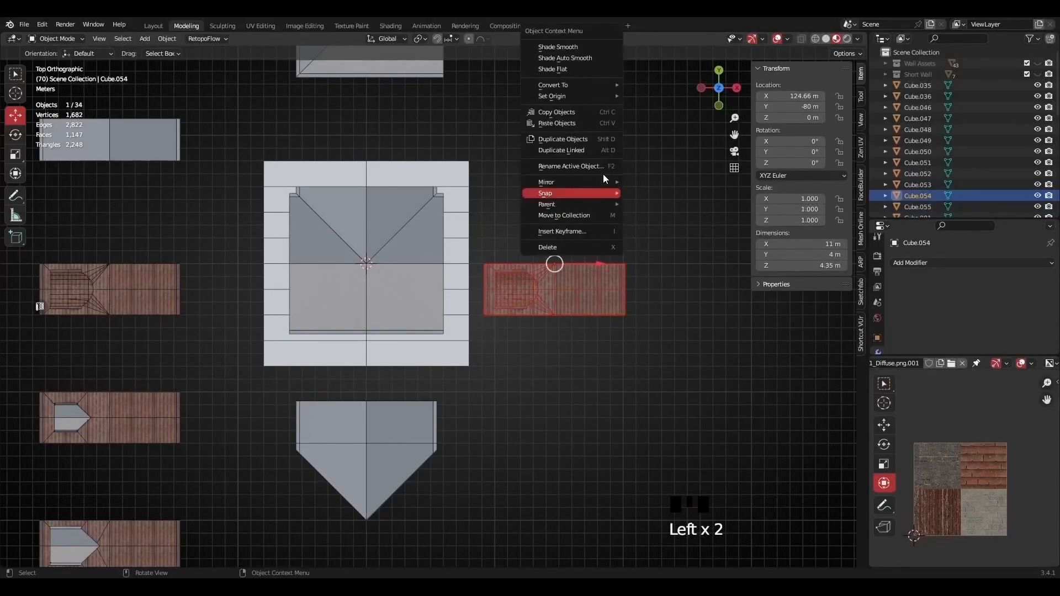
mouse_move(590, 193)
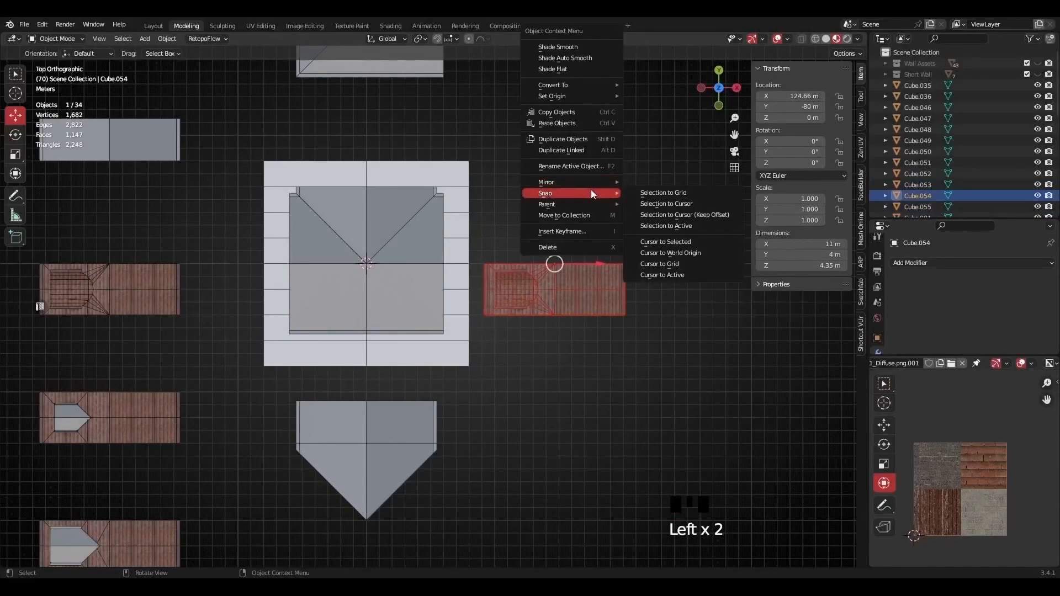
click(674, 201)
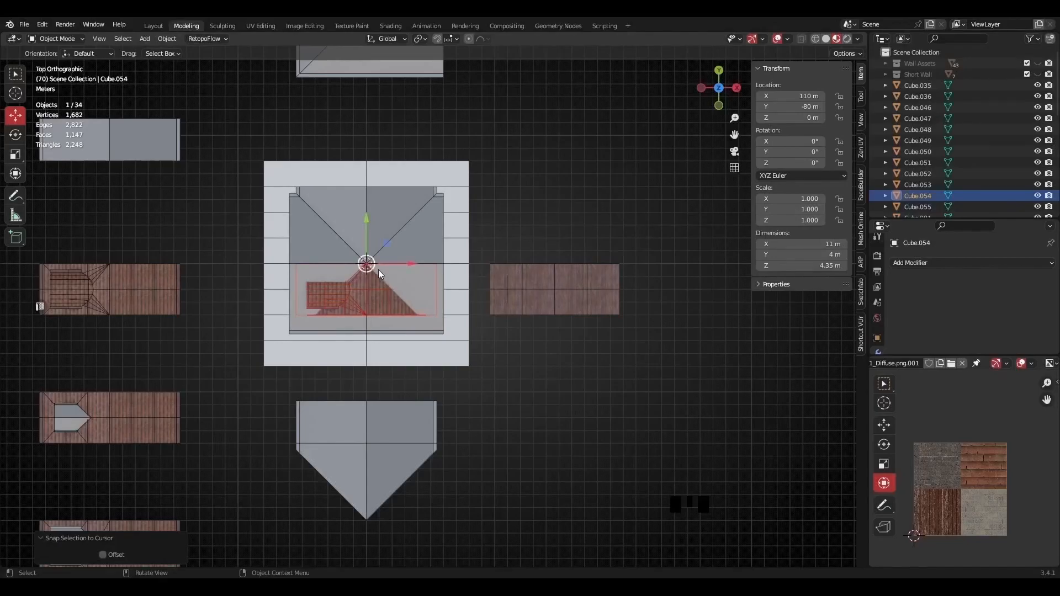
Delete the two leftover copied parts, including the flat floor piece, that remain beside the guide plane.
middle_drag(377, 267, 400, 278)
click(445, 202)
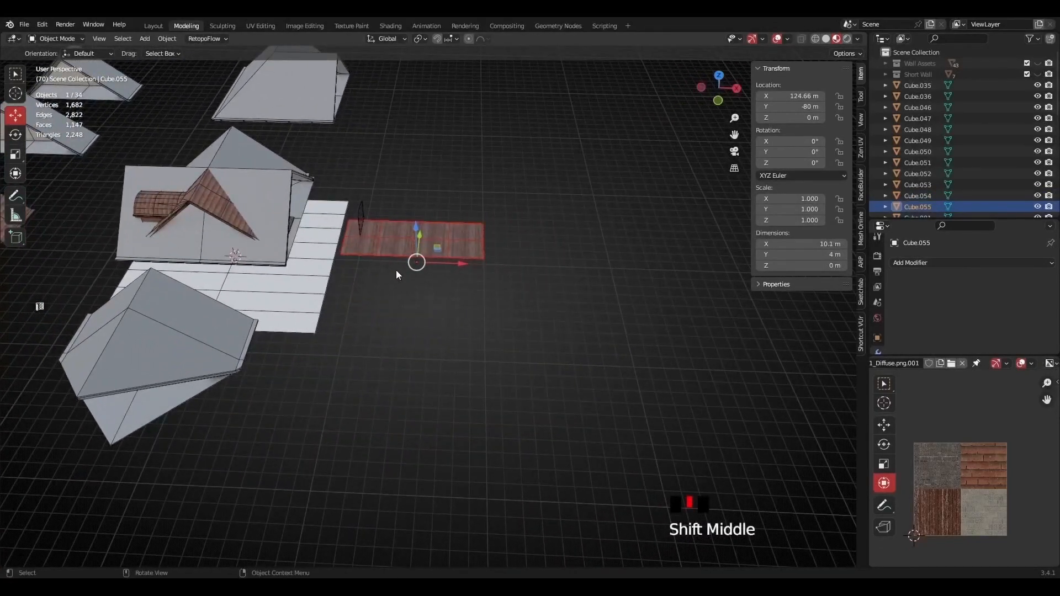
key(Delete)
middle_drag(365, 222, 375, 296)
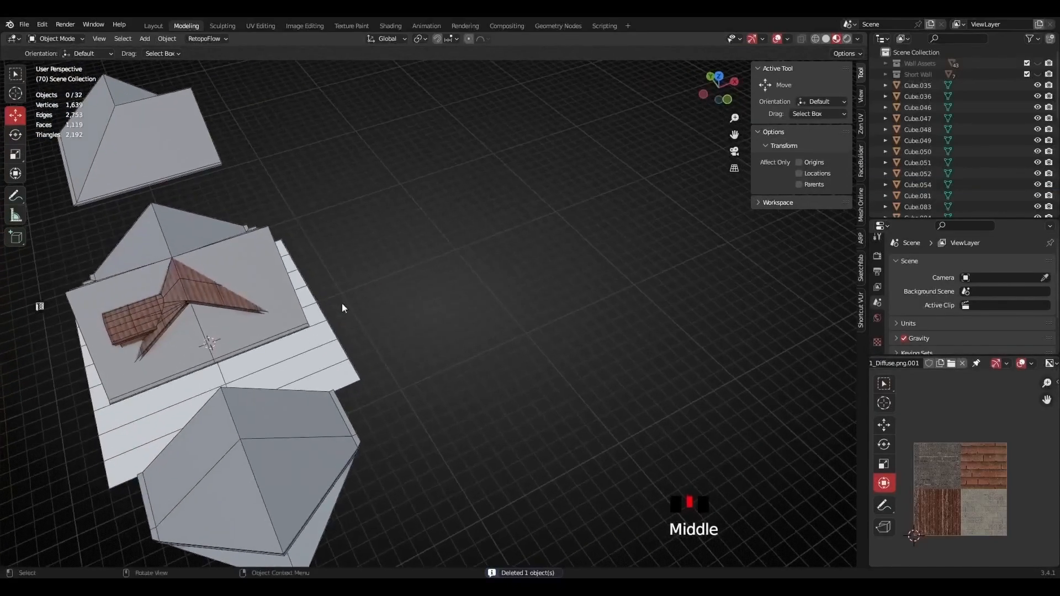
Move the copied dormer roof about 12.63 m along Y so it clears the guide plane on the projecting gable's side.
click(203, 285)
middle_drag(200, 332, 331, 331)
drag(331, 330, 254, 230)
middle_drag(254, 230, 311, 201)
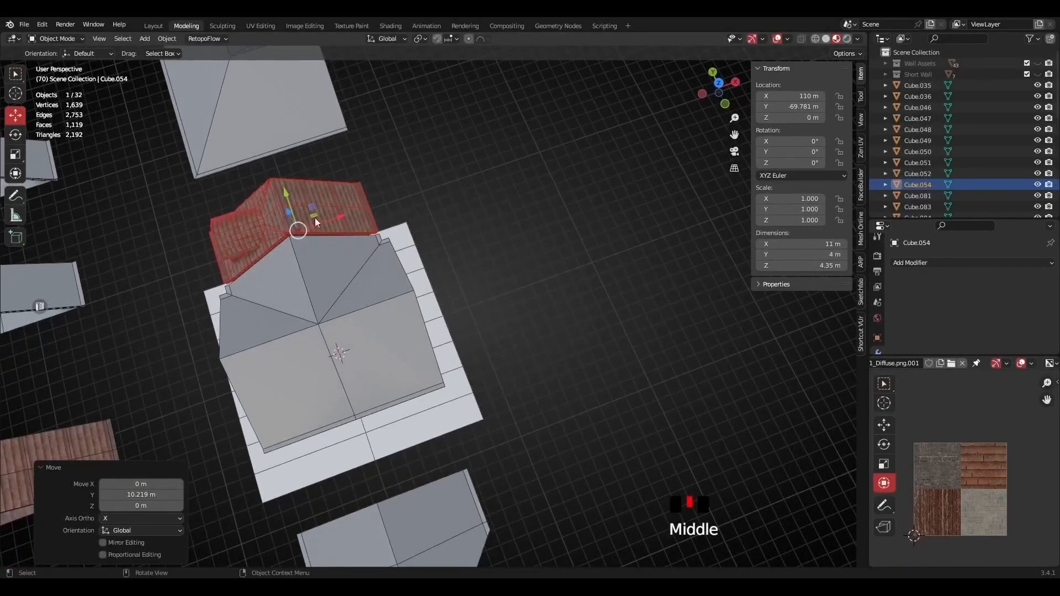
click(722, 84)
scroll(465, 250, up, 3)
shift+middle_drag(465, 250, 404, 209)
drag(349, 143, 349, 88)
scroll(406, 263, up, 1)
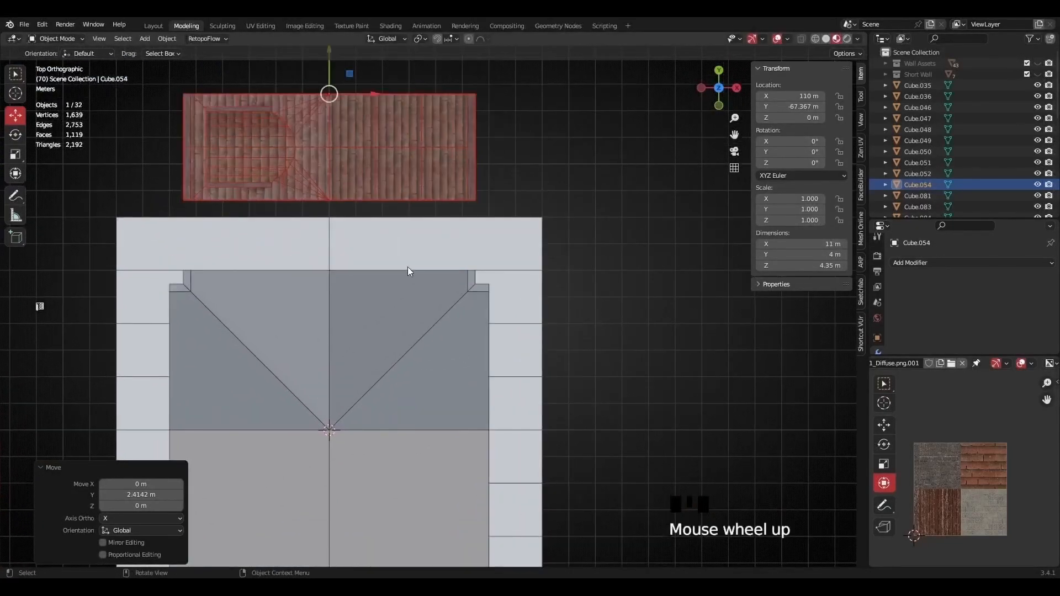
shift+middle_drag(406, 264, 405, 275)
scroll(453, 403, up, 1)
scroll(435, 374, down, 3)
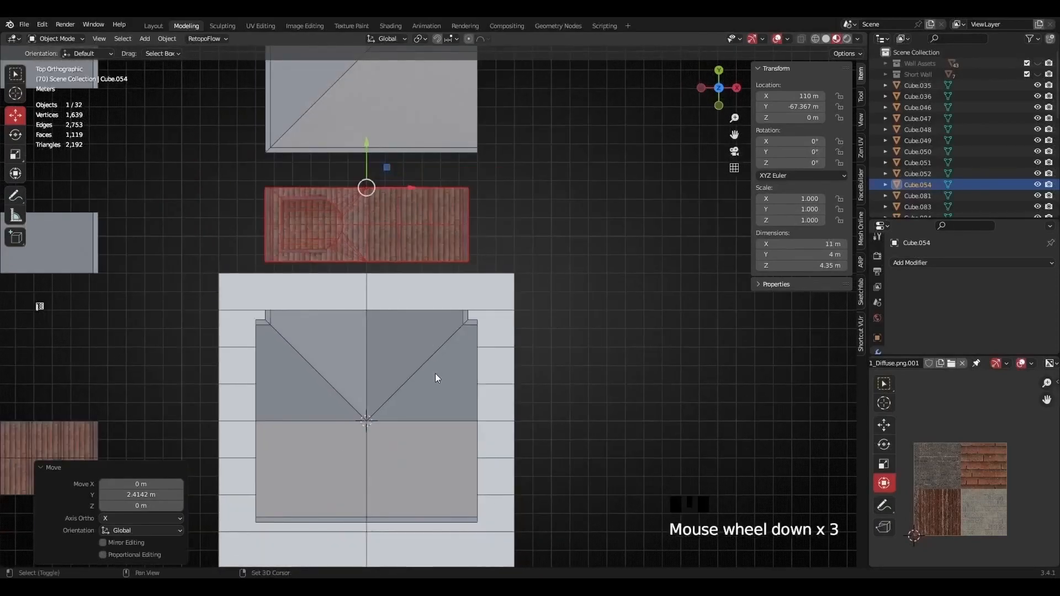
shift+middle_drag(435, 373, 455, 127)
scroll(441, 201, down, 2)
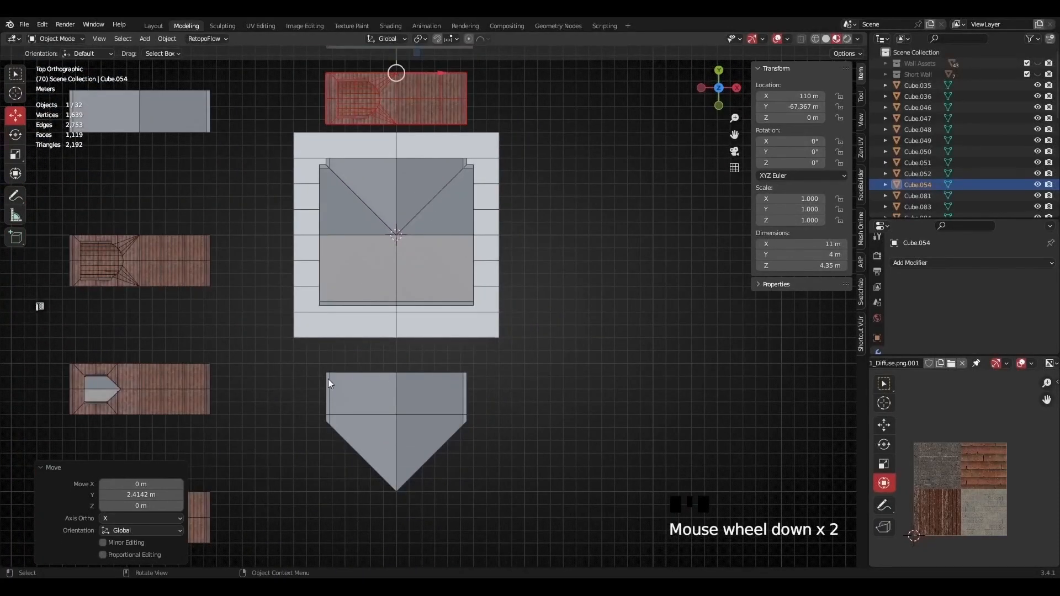
Move the copied tiled roof along Y to the opposite side of the guide plane, over the separate pointed roof piece.
click(402, 405)
scroll(435, 193, down, 2)
shift+middle_drag(435, 193, 466, 217)
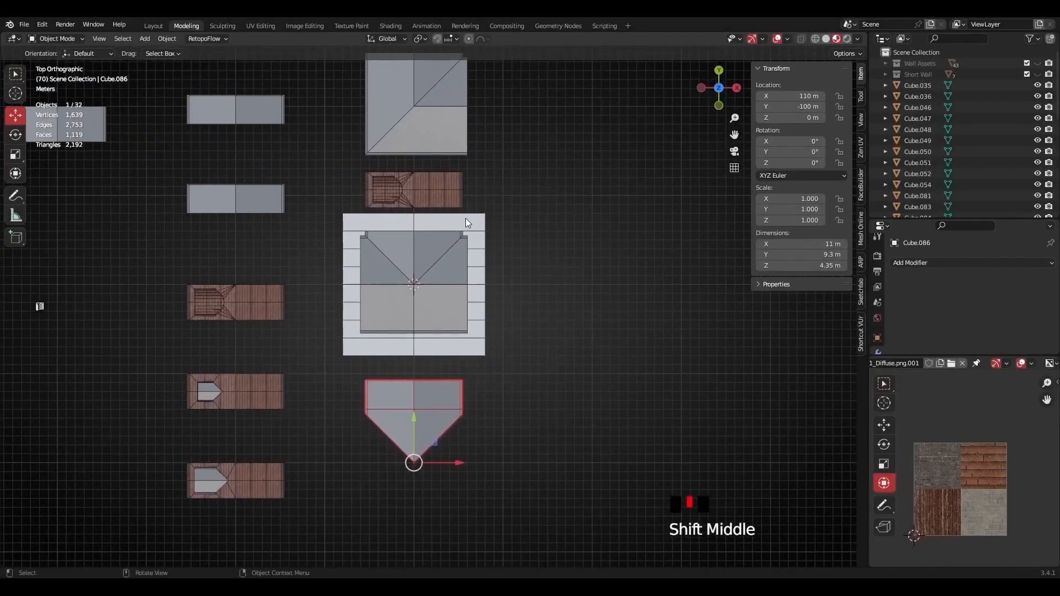
scroll(451, 215, up, 2)
click(431, 137)
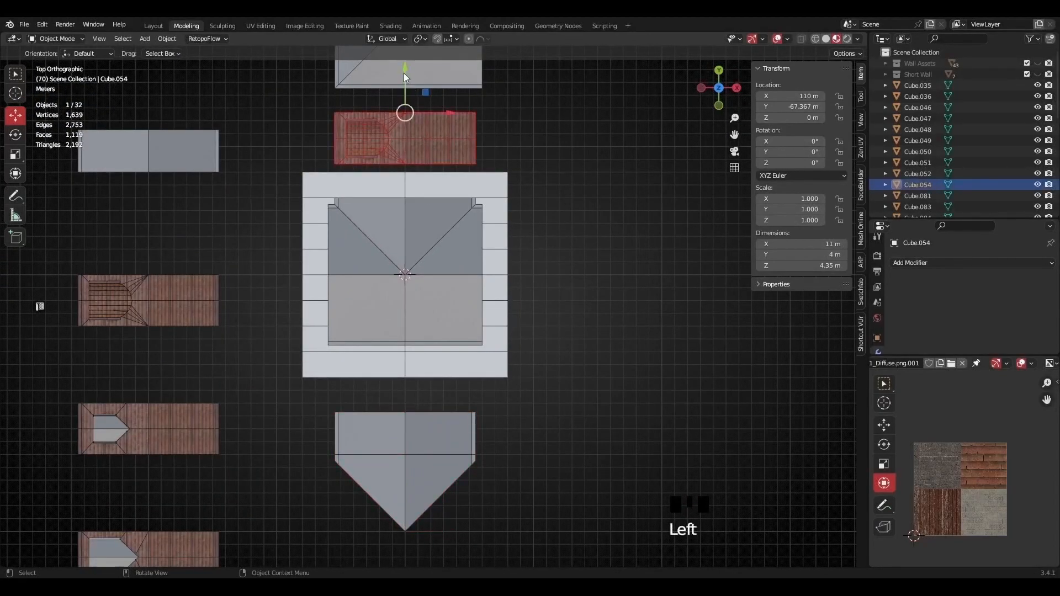
drag(402, 66, 418, 350)
Select the guide plane and examine its edge cuts against the tiles and face edges of the copied roof up close.
click(487, 357)
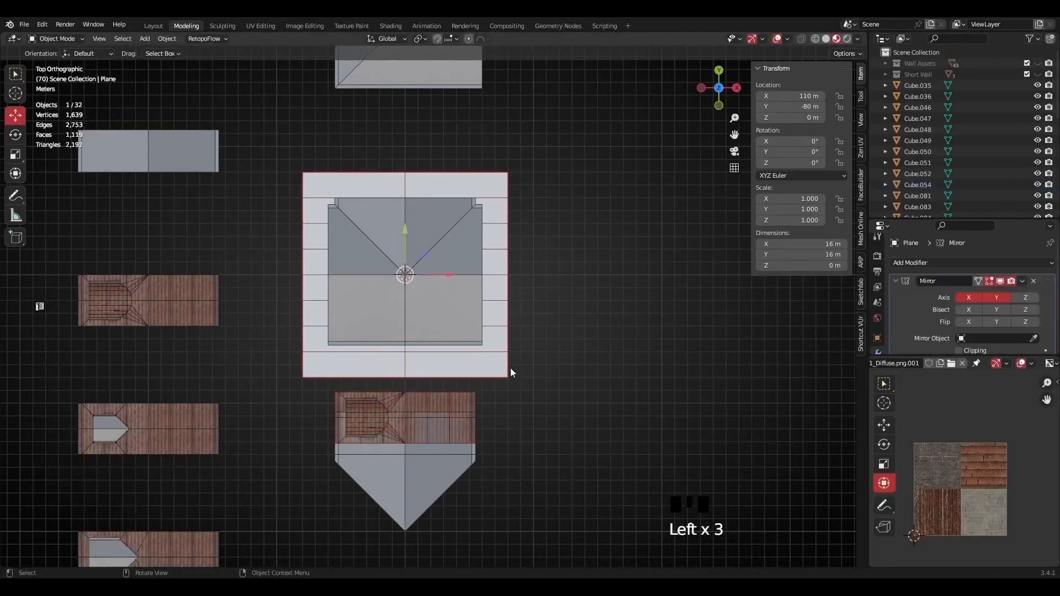
shift+middle_drag(458, 351, 454, 350)
scroll(472, 271, up, 4)
shift+middle_drag(472, 270, 374, 277)
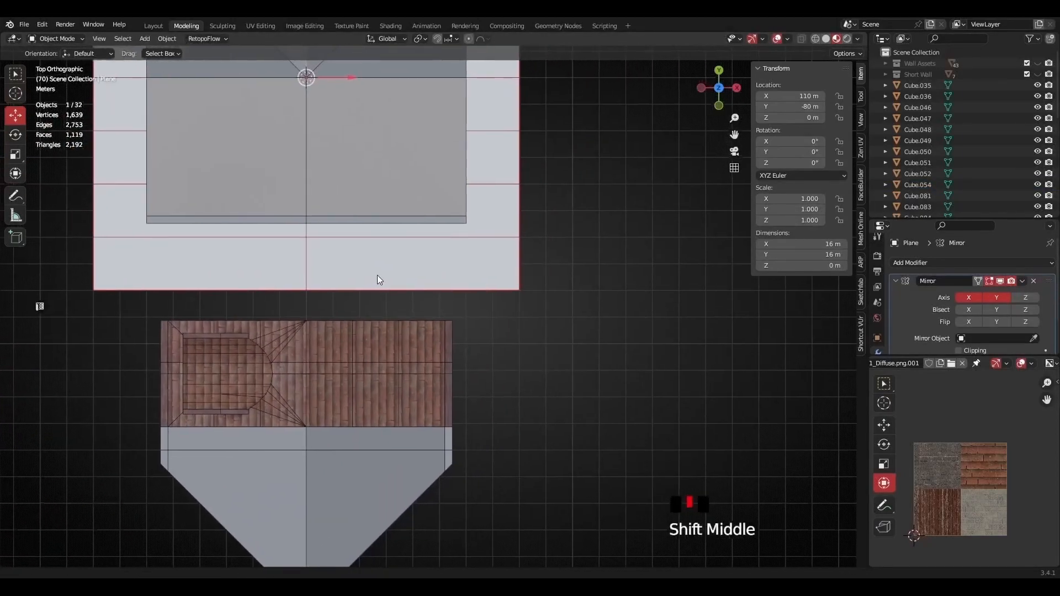
scroll(385, 327, up, 2)
shift+middle_drag(384, 327, 395, 329)
scroll(376, 407, up, 2)
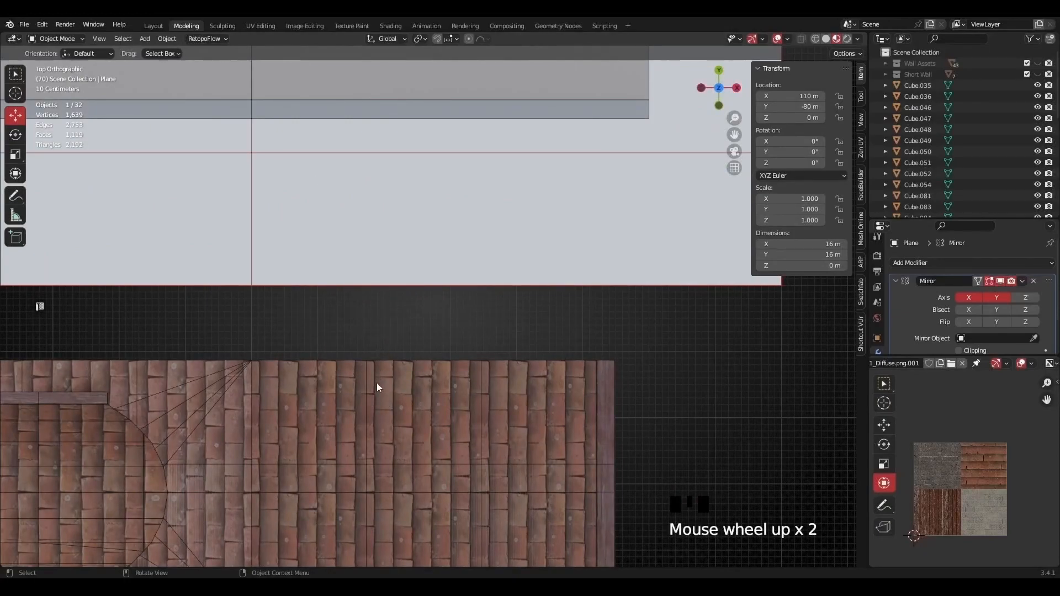
scroll(366, 416, up, 4)
shift+middle_drag(366, 416, 497, 308)
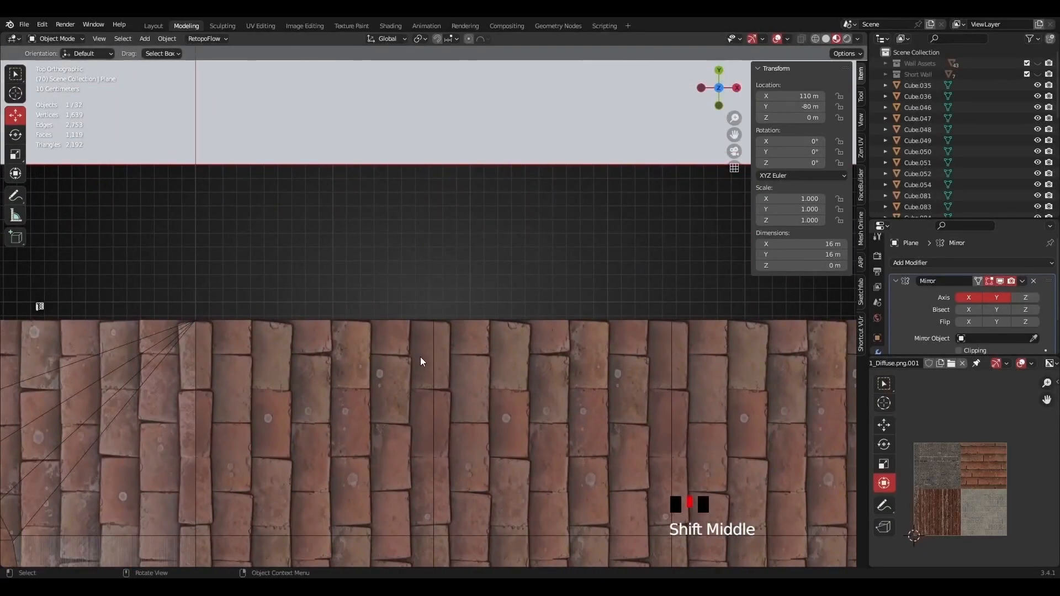
Switch to editing the copied tiled roof and select the second square slope face from the ridge, in the row nearest the guide plane.
click(429, 387)
key(Tab)
click(437, 366)
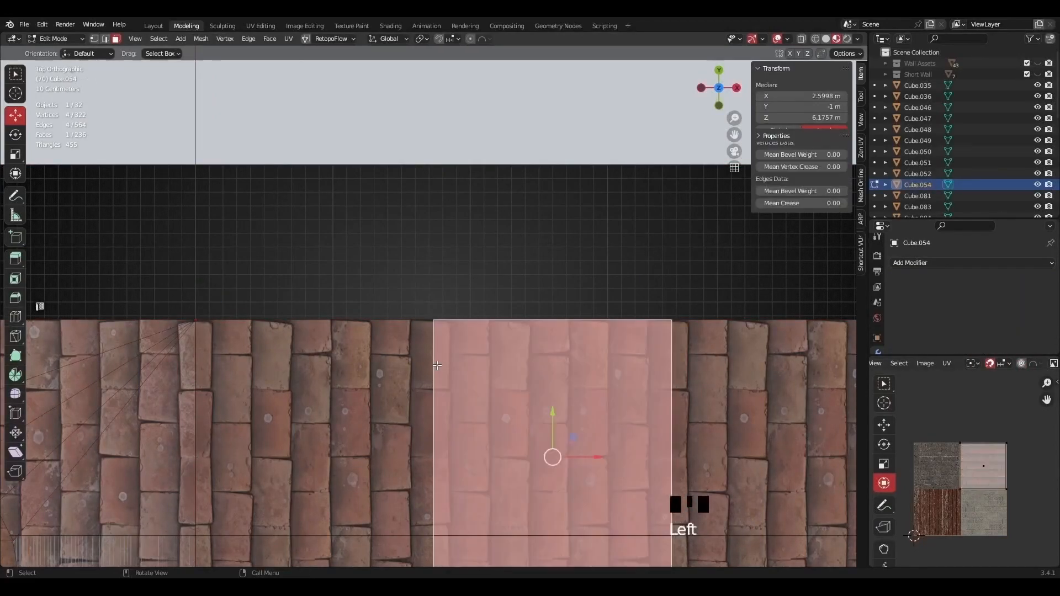
Select the first lengthwise face edge beyond the ridge on the copied tiled roof and compare its position with the guide plane.
key(2)
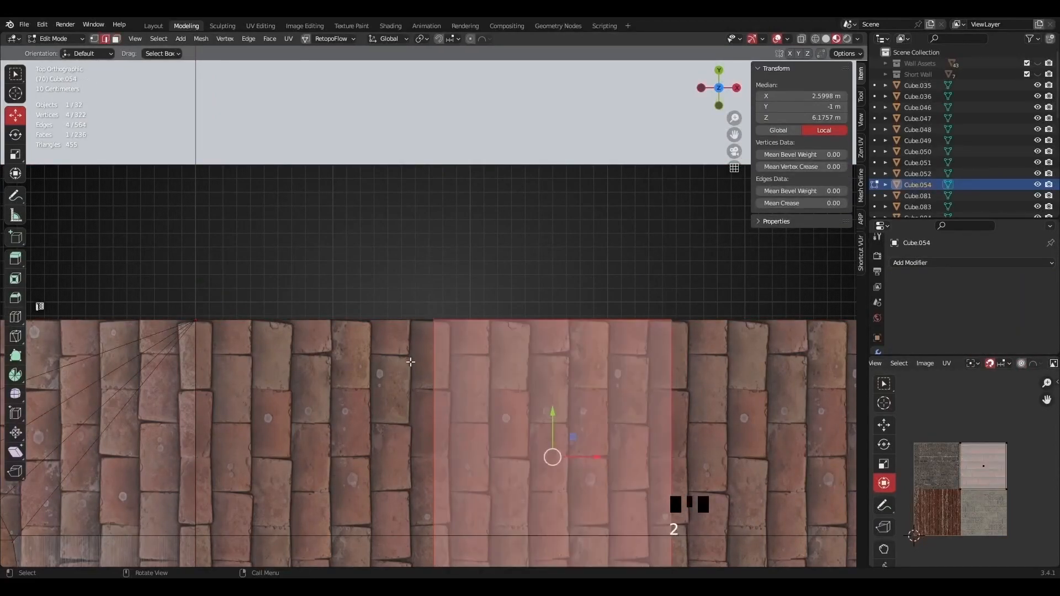
click(434, 343)
scroll(321, 260, down, 2)
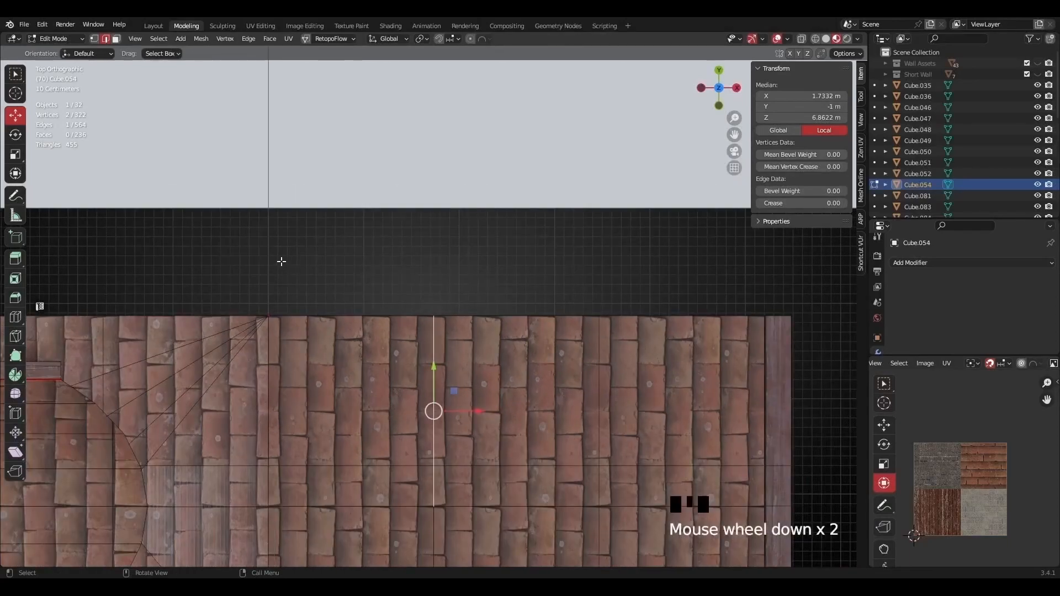
scroll(464, 261, down, 5)
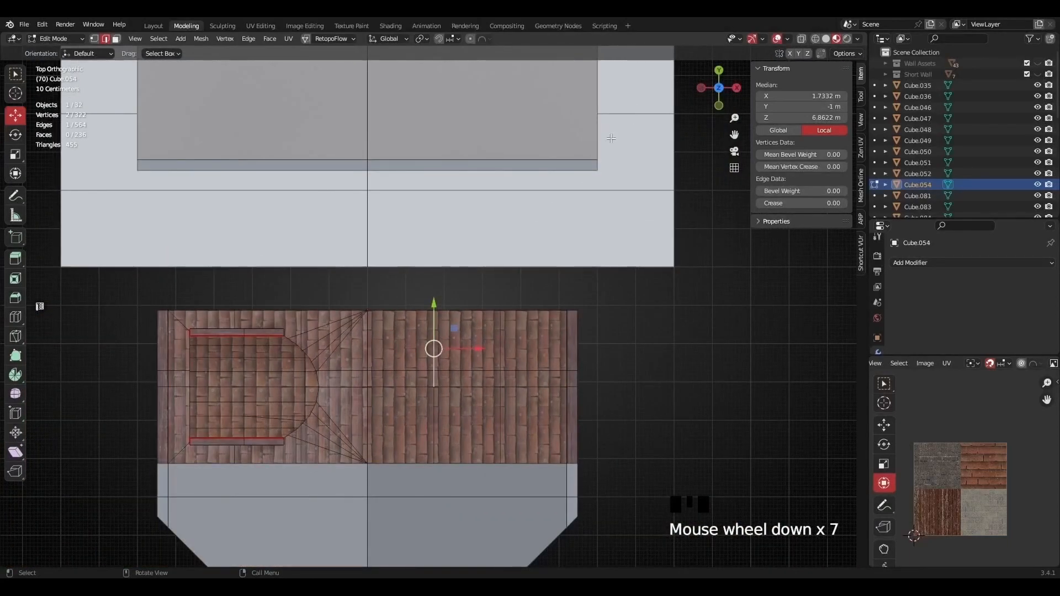
scroll(442, 331, up, 3)
shift+middle_drag(429, 295, 402, 327)
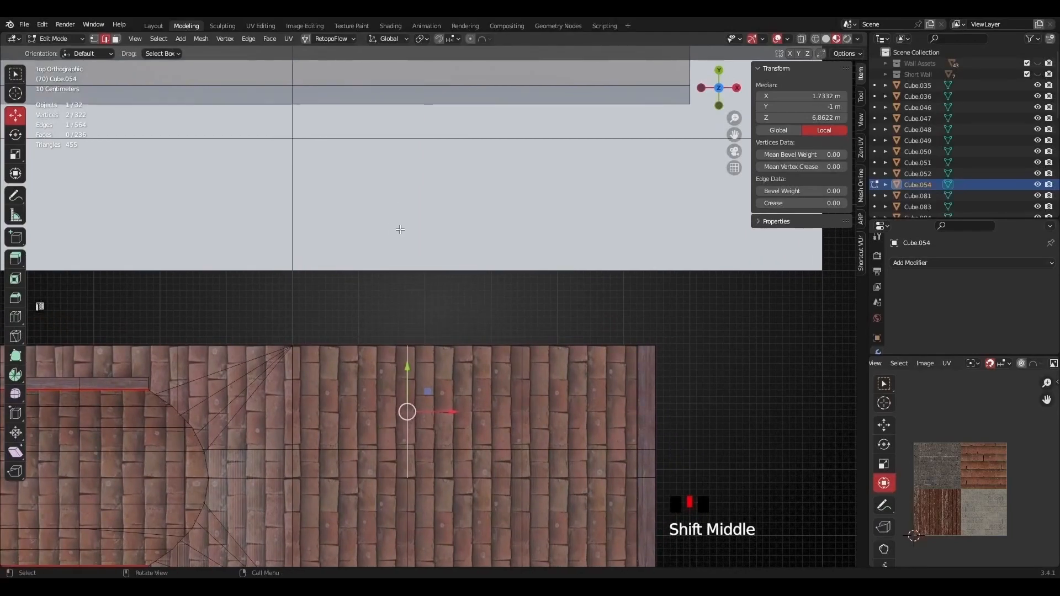
key(Tab)
click(396, 177)
key(Tab)
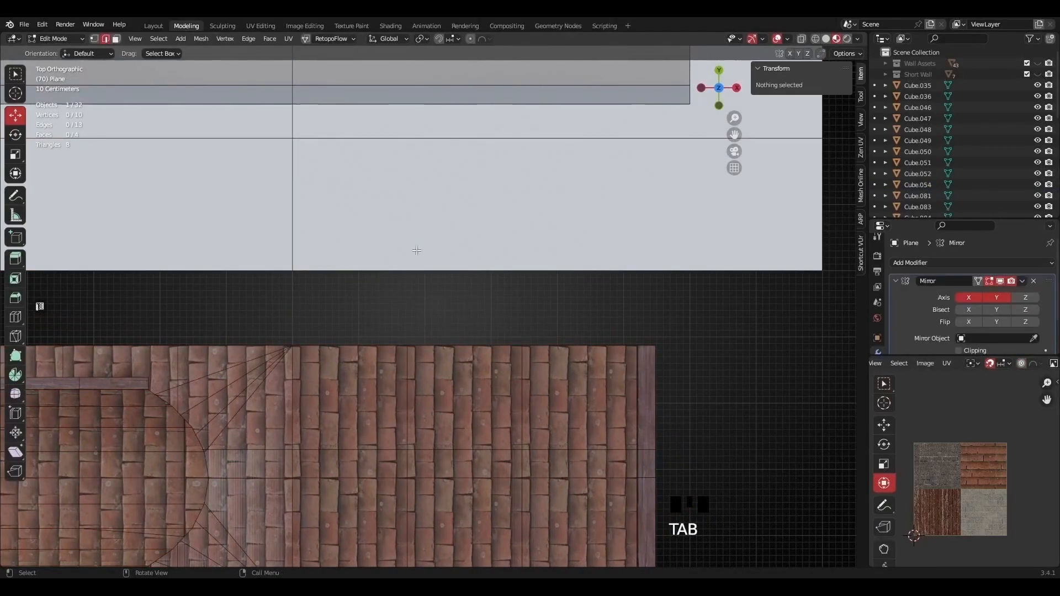
scroll(390, 391, up, 2)
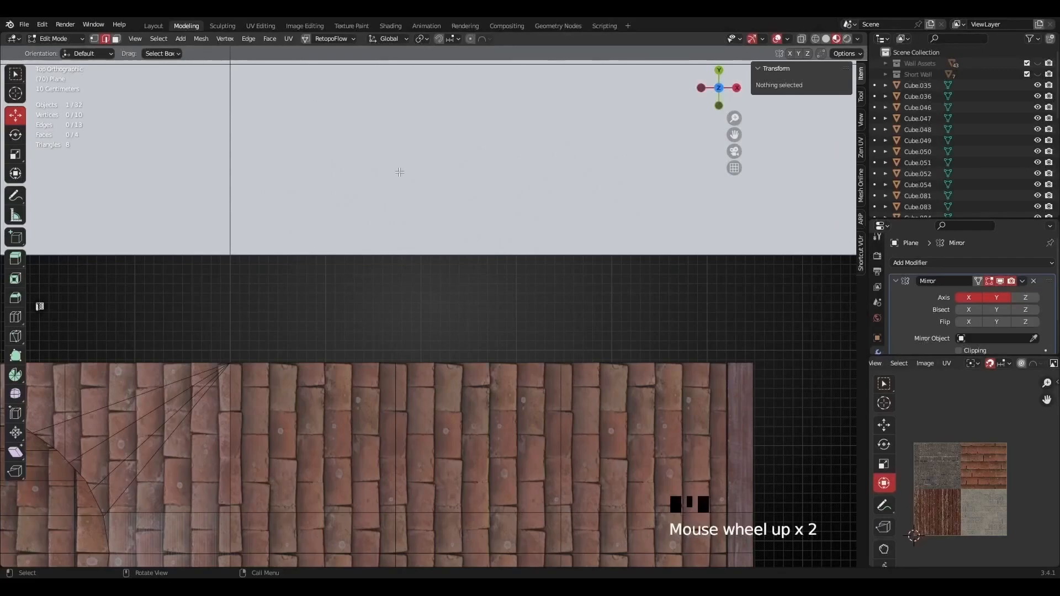
scroll(339, 376, down, 2)
scroll(338, 377, up, 1)
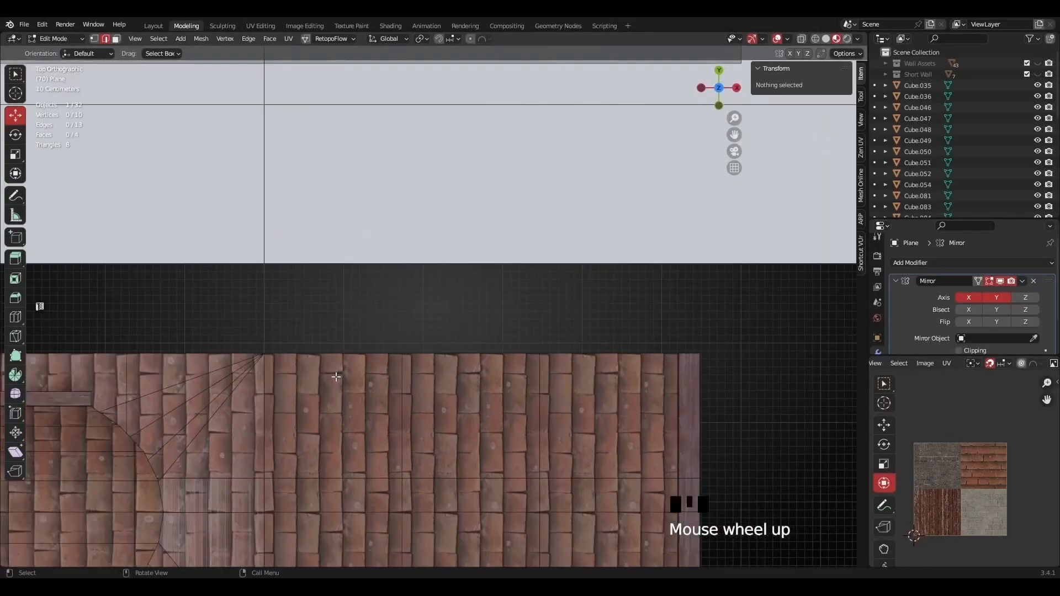
key(Tab)
Move the copied tiled roof along Y until it almost touches the guide plane's edge.
click(346, 399)
drag(263, 309, 256, 220)
scroll(426, 282, up, 2)
shift+middle_drag(416, 276, 414, 348)
Add a loop cut to the guide plane at about X 1.7322 m, aligned with the copied roof's first face edge from the ridge.
click(373, 220)
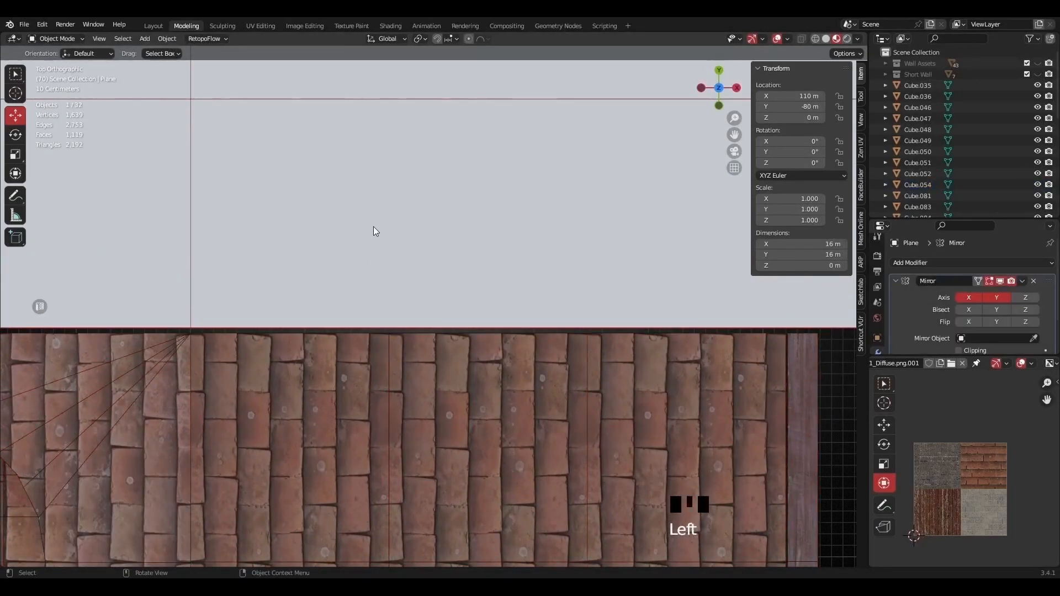
key(Tab)
key(ctrl+r)
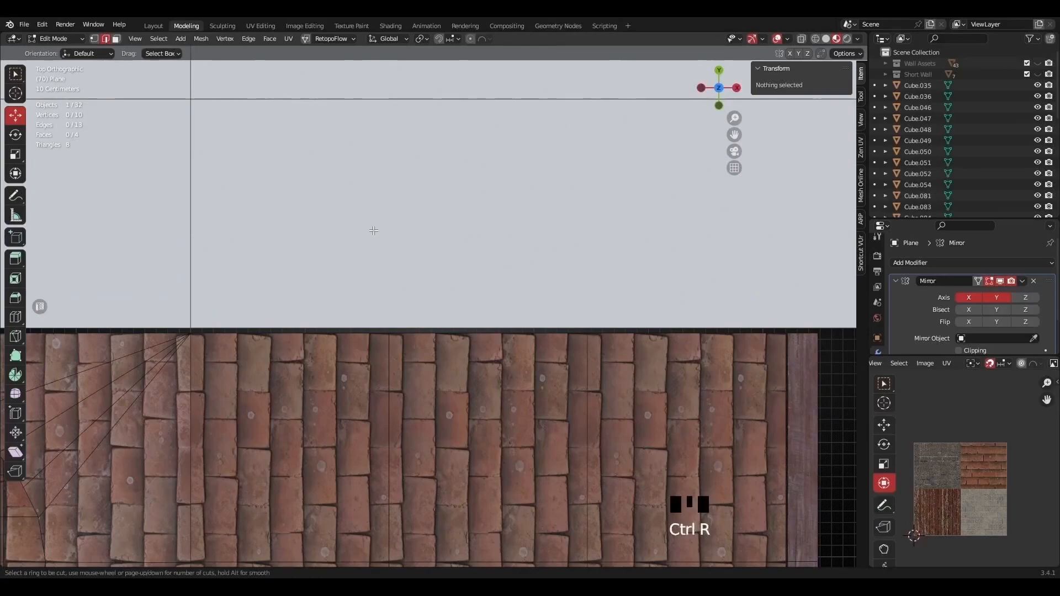
click(588, 113)
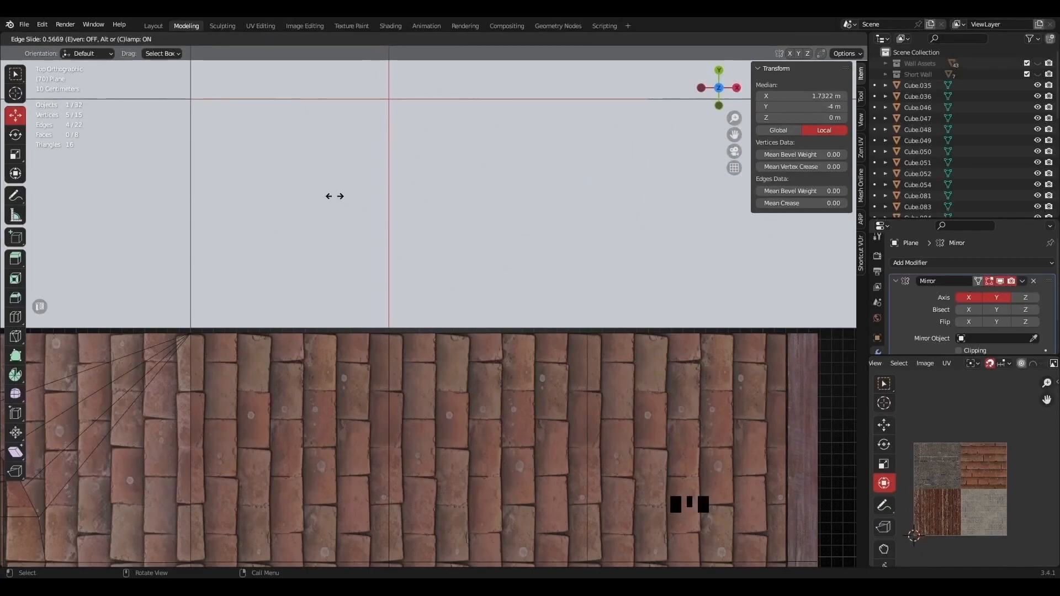
click(335, 196)
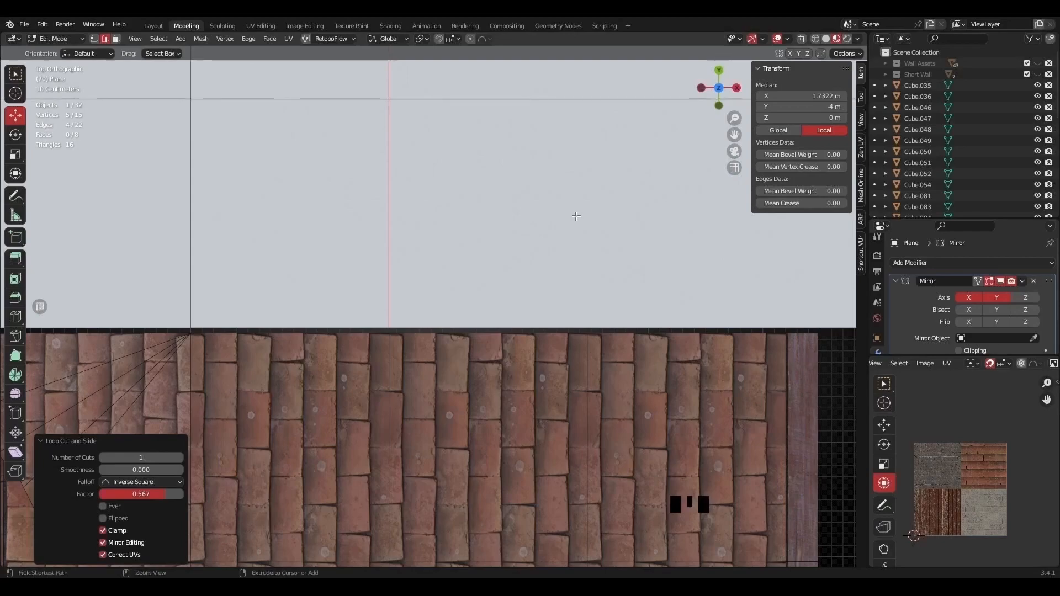
Add another loop cut to the guide plane at about X 3.4657 m, aligned with the copied roof's second face edge.
key(ctrl+r)
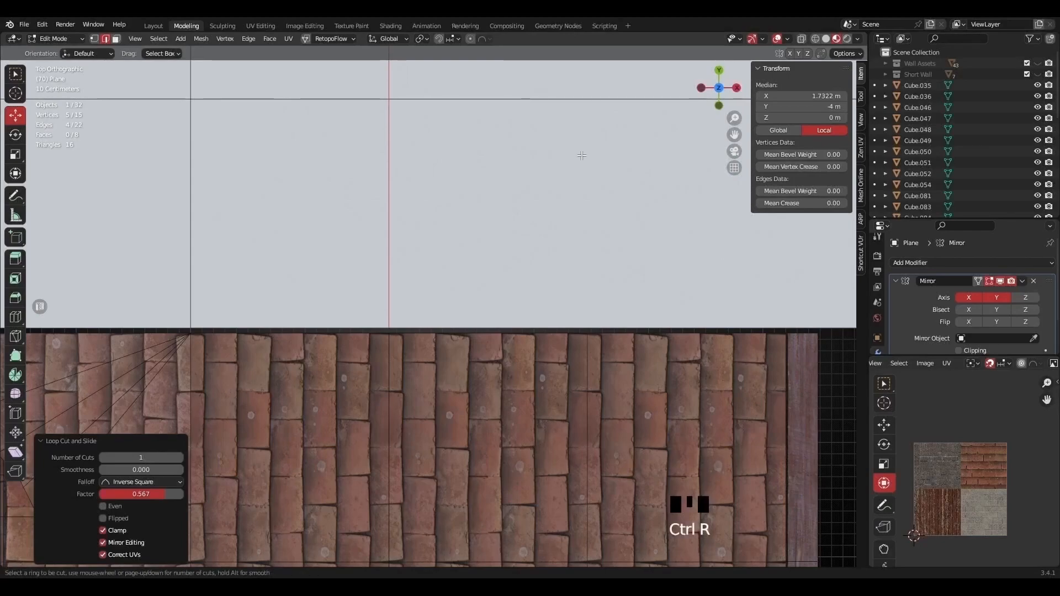
click(584, 96)
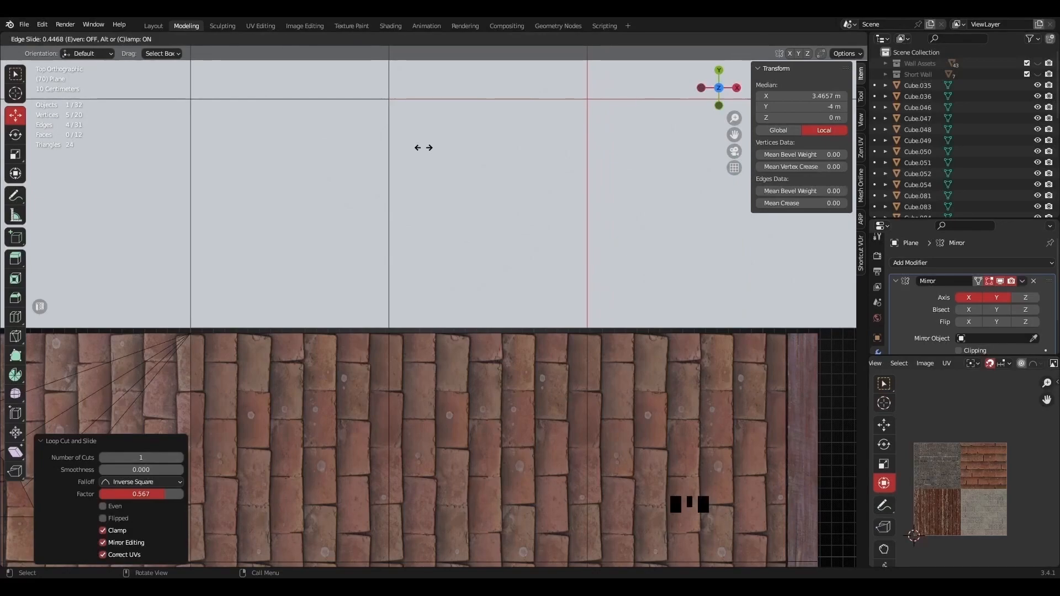
click(424, 147)
Add a third loop cut to the guide plane at about X 5.2063 m, where the roof tiles meet the wooden edge trim.
scroll(648, 296, down, 2)
shift+middle_drag(648, 295, 431, 293)
scroll(516, 307, up, 2)
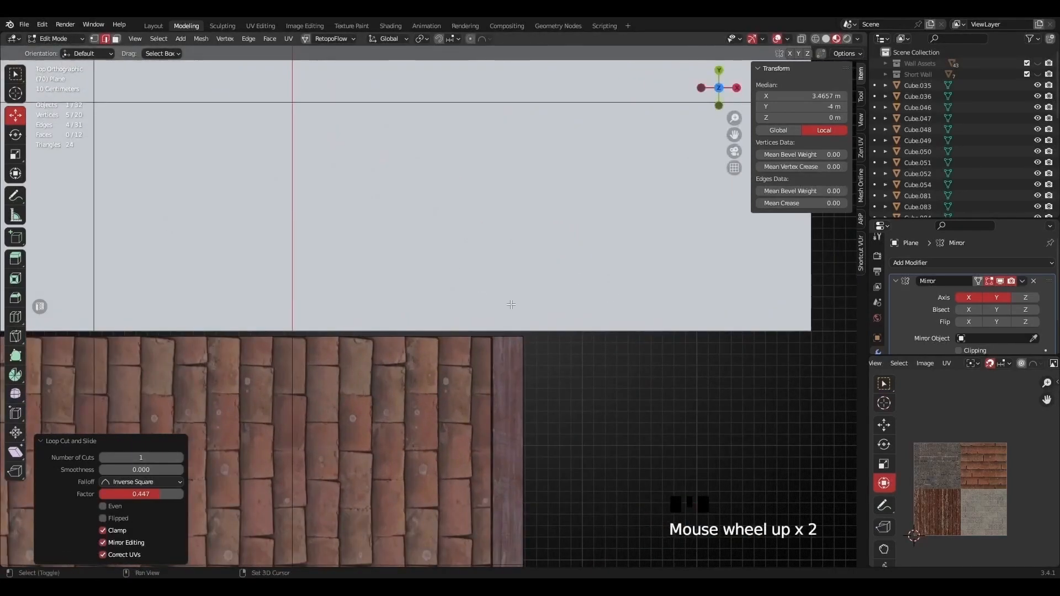
shift+middle_drag(515, 307, 446, 281)
scroll(447, 281, up, 2)
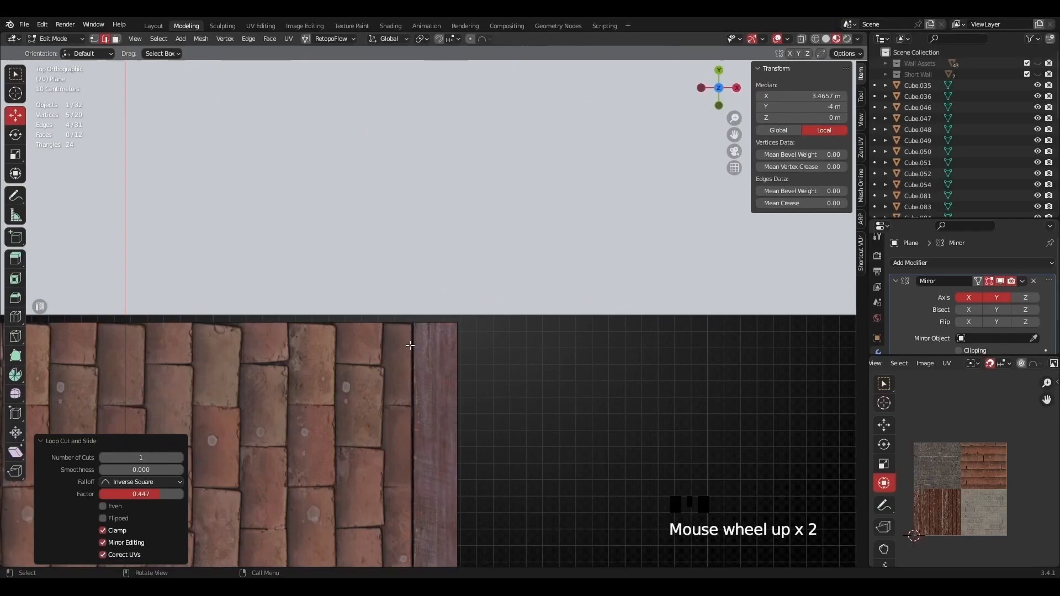
shift+middle_drag(410, 343, 413, 410)
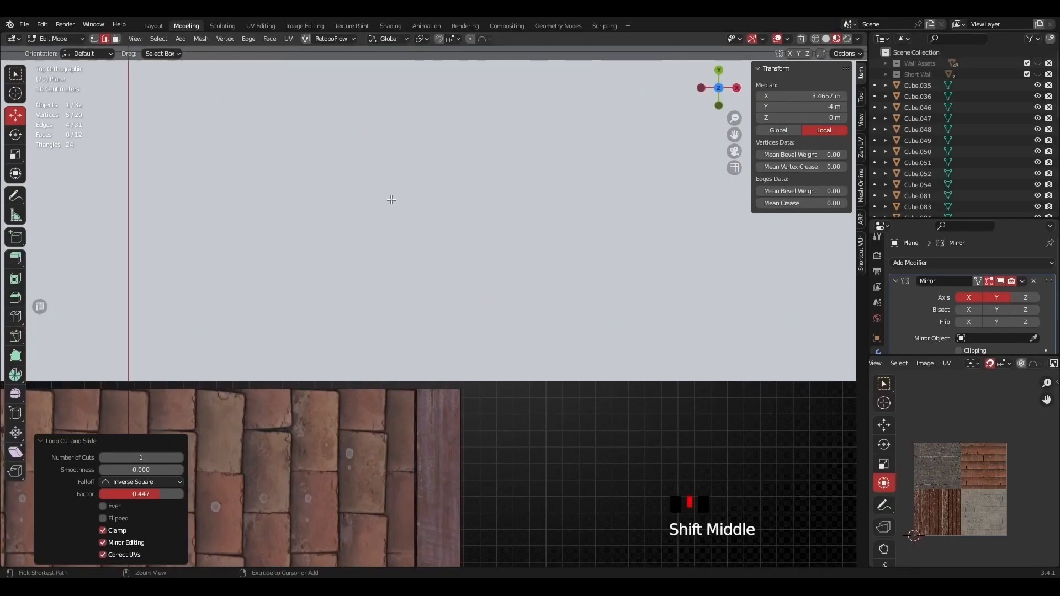
key(ctrl+r)
click(571, 371)
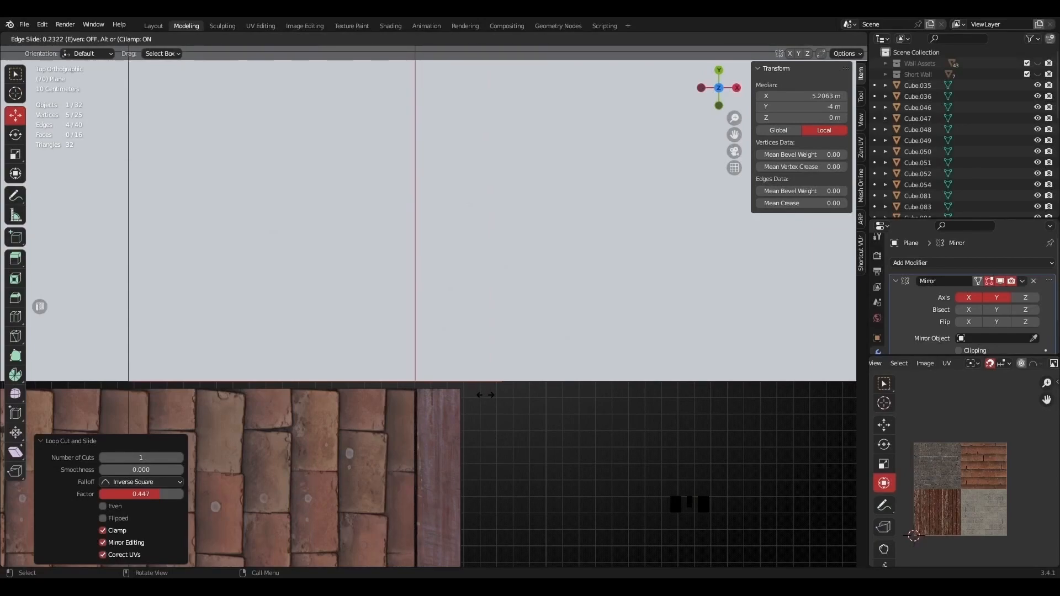
click(485, 395)
Examine how the guide plane's new divisions line up with the cross-gable roof and the copied tiled roof.
scroll(417, 321, down, 13)
shift+middle_drag(418, 265, 440, 322)
scroll(440, 322, up, 2)
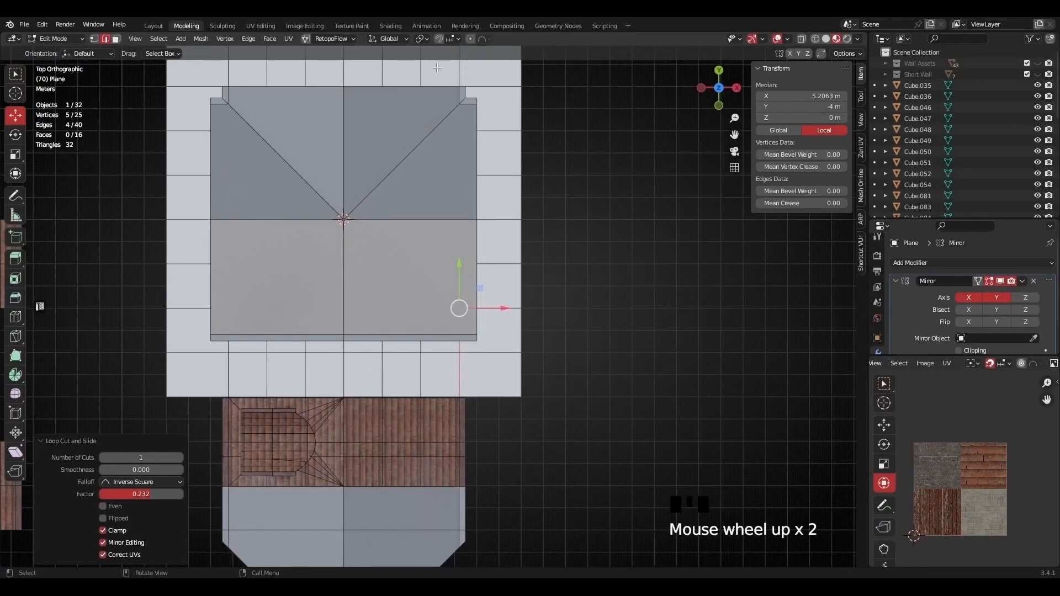
scroll(434, 68, down, 1)
scroll(395, 296, up, 2)
shift+middle_drag(395, 488, 388, 355)
scroll(376, 358, up, 1)
scroll(400, 281, down, 3)
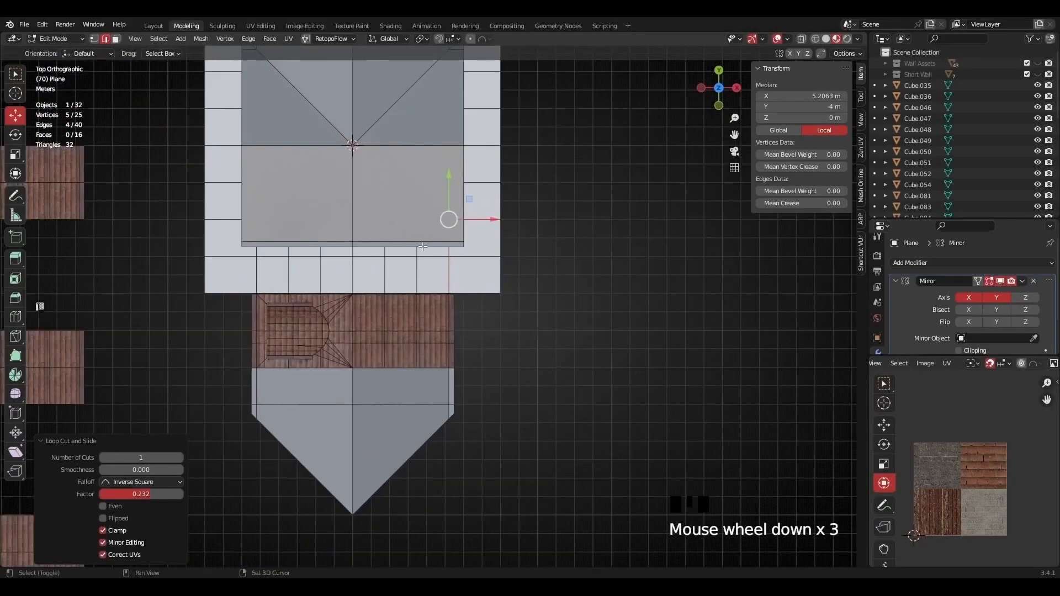
shift+middle_drag(423, 272, 428, 314)
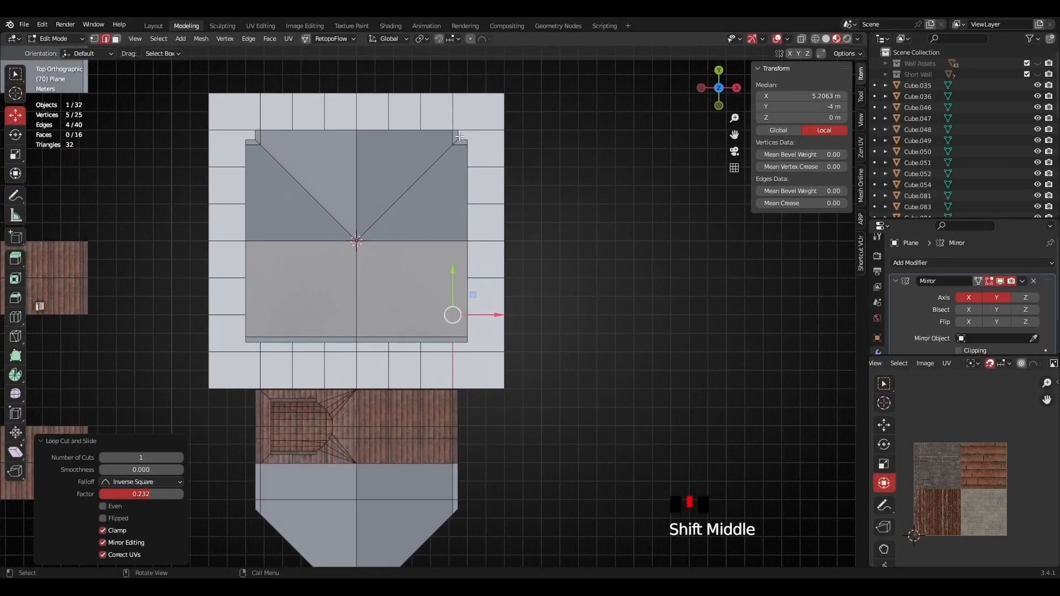
scroll(458, 144, up, 1)
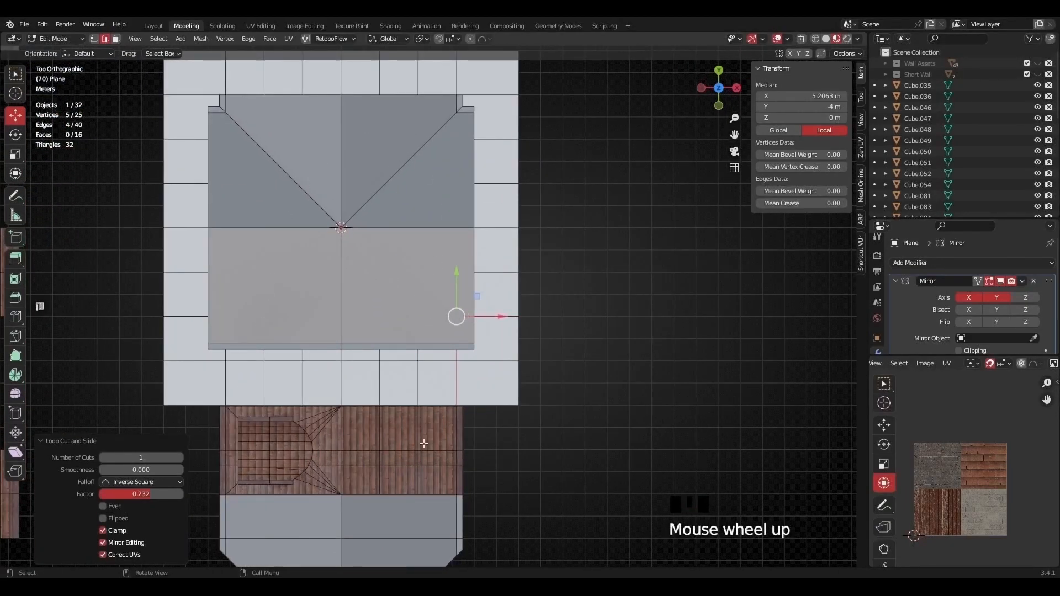
scroll(467, 413, up, 1)
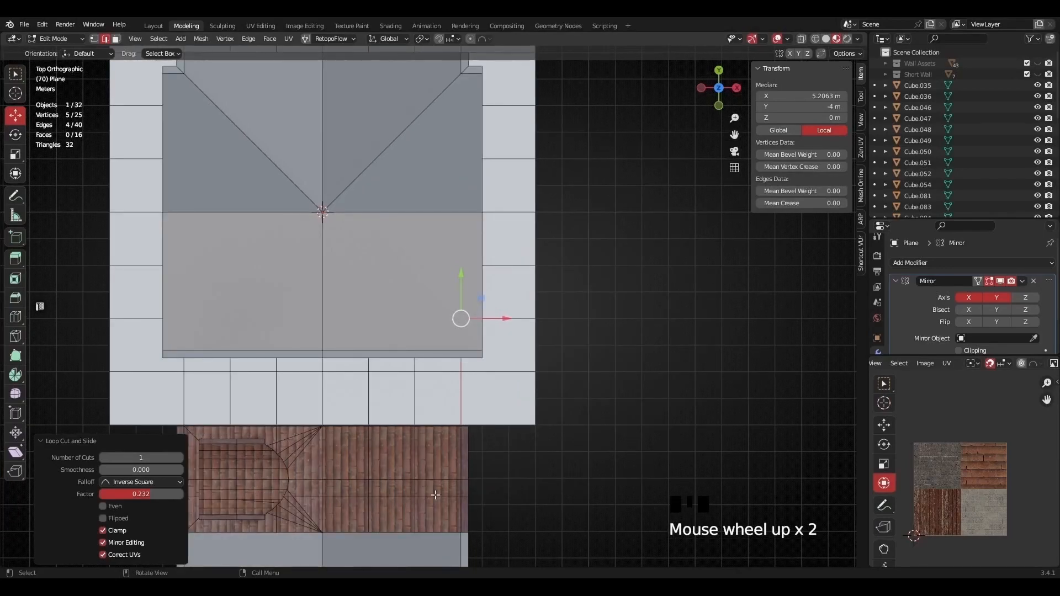
shift+middle_drag(466, 413, 453, 286)
scroll(342, 312, up, 4)
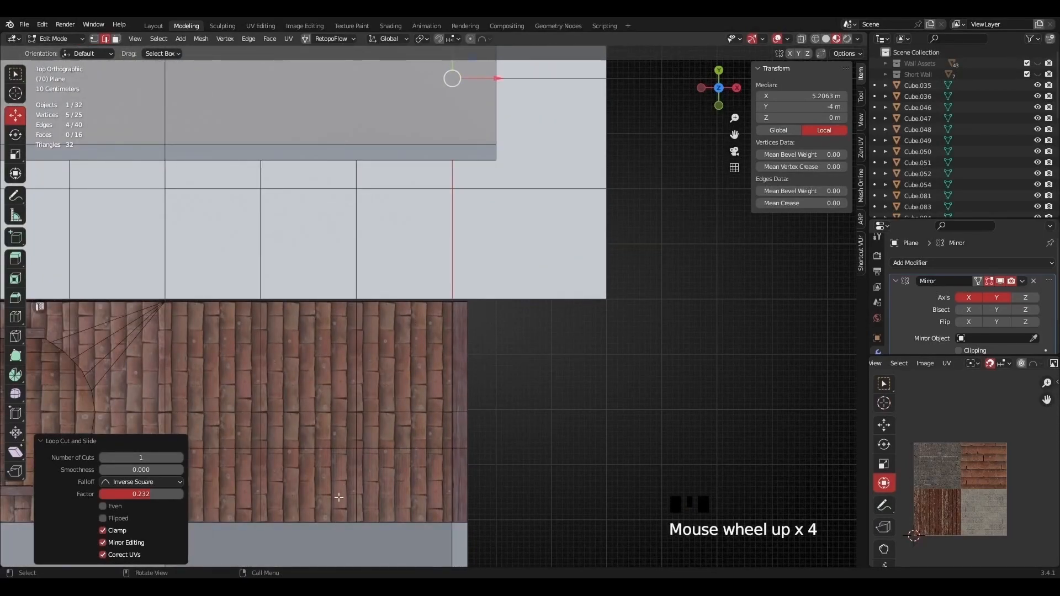
scroll(339, 513, down, 3)
shift+middle_drag(413, 196, 460, 322)
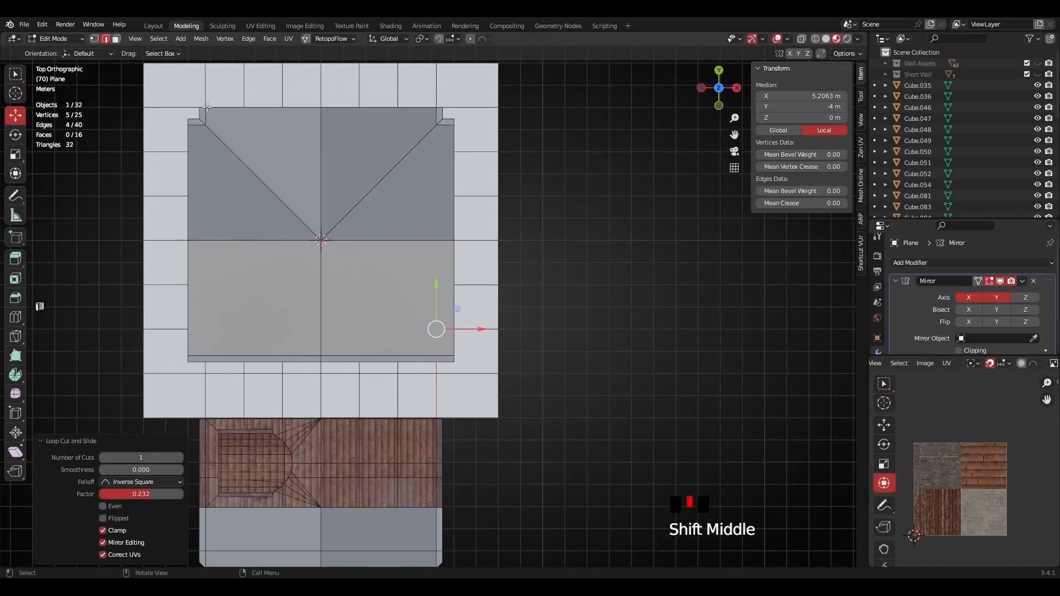
Delete the guide plane's outer column of four faces beyond the third loop cut.
click(116, 39)
drag(557, 442, 459, 255)
click(516, 329)
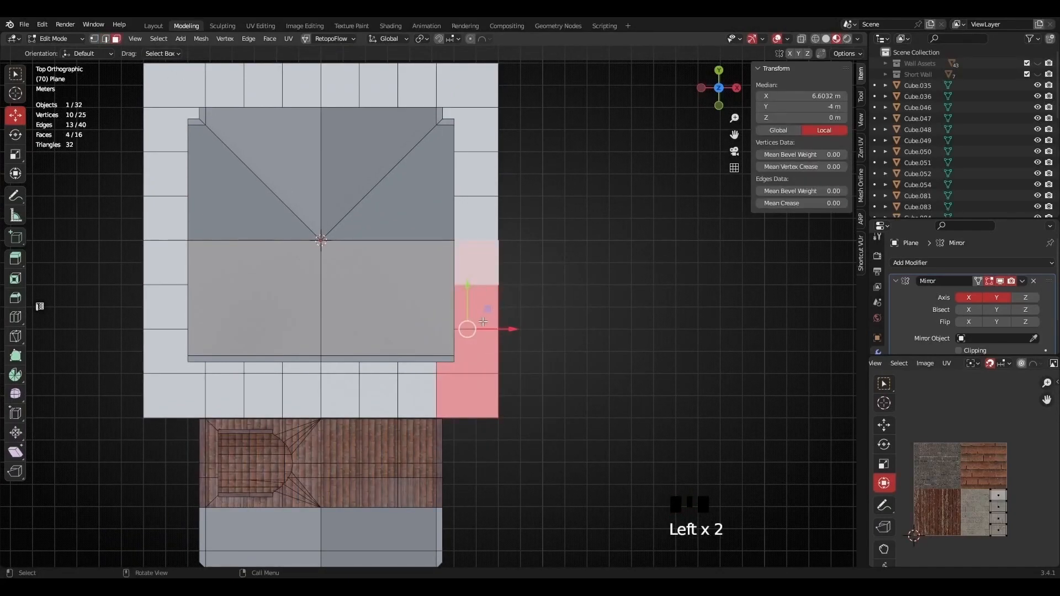
key(Delete)
click(432, 322)
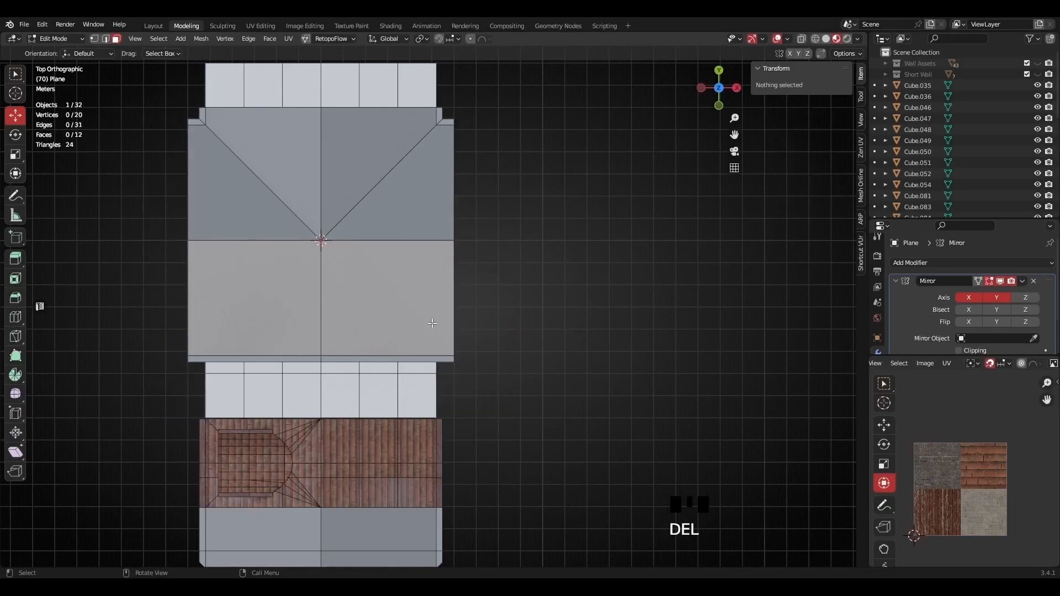
Set the viewport to solid shading with X-ray so the guide plane's faces can be selected through the roof.
click(826, 38)
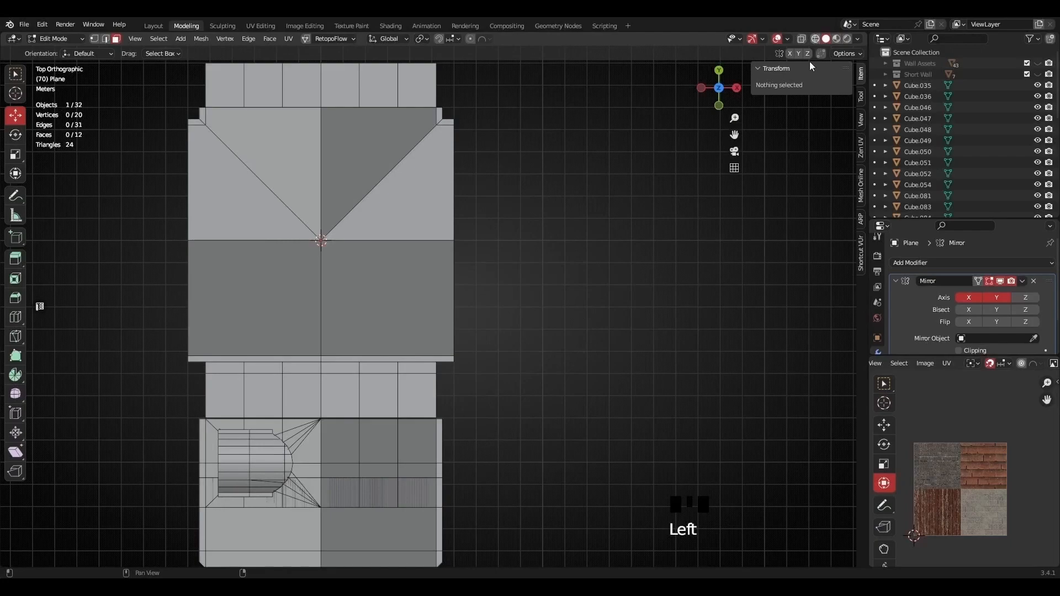
click(815, 39)
click(825, 39)
click(800, 39)
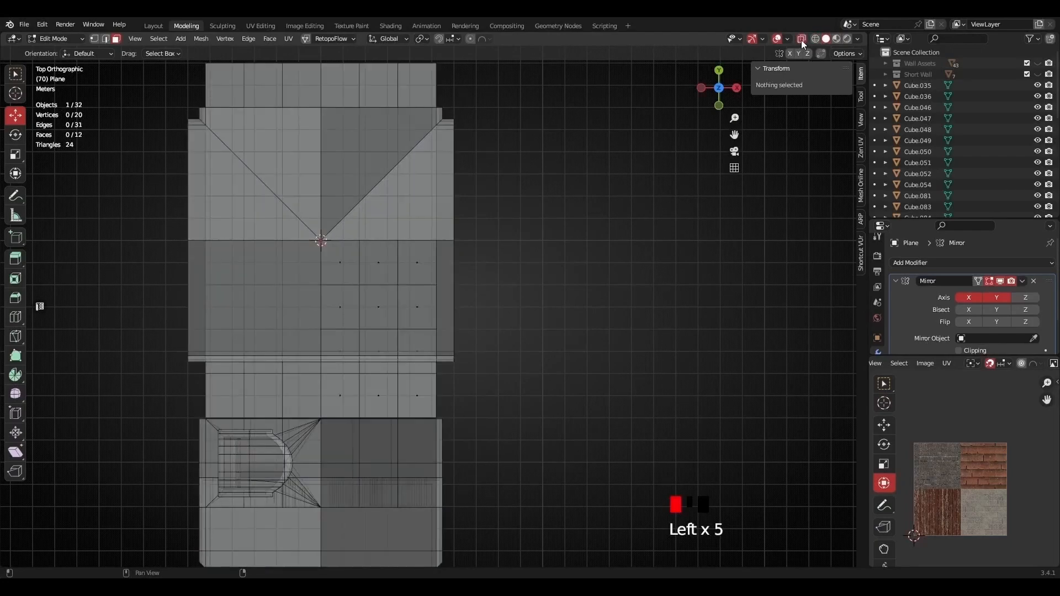
Select all the guide plane's remaining faces and duplicate them about 6.7753 m along X, clear of the roof.
scroll(435, 373, up, 1)
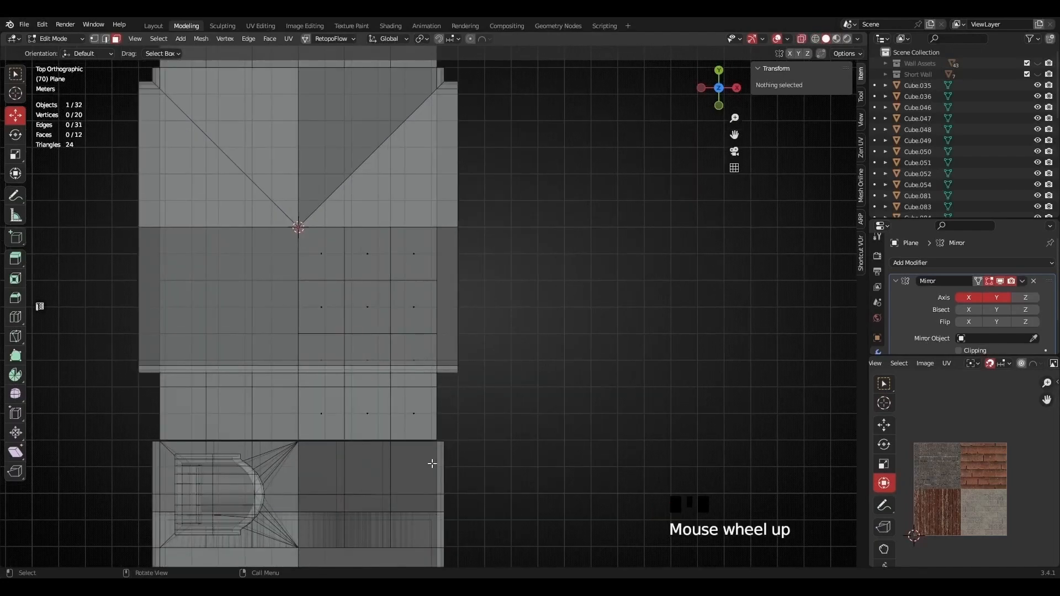
shift+middle_drag(447, 494, 459, 452)
drag(501, 421, 307, 158)
scroll(437, 308, up, 1)
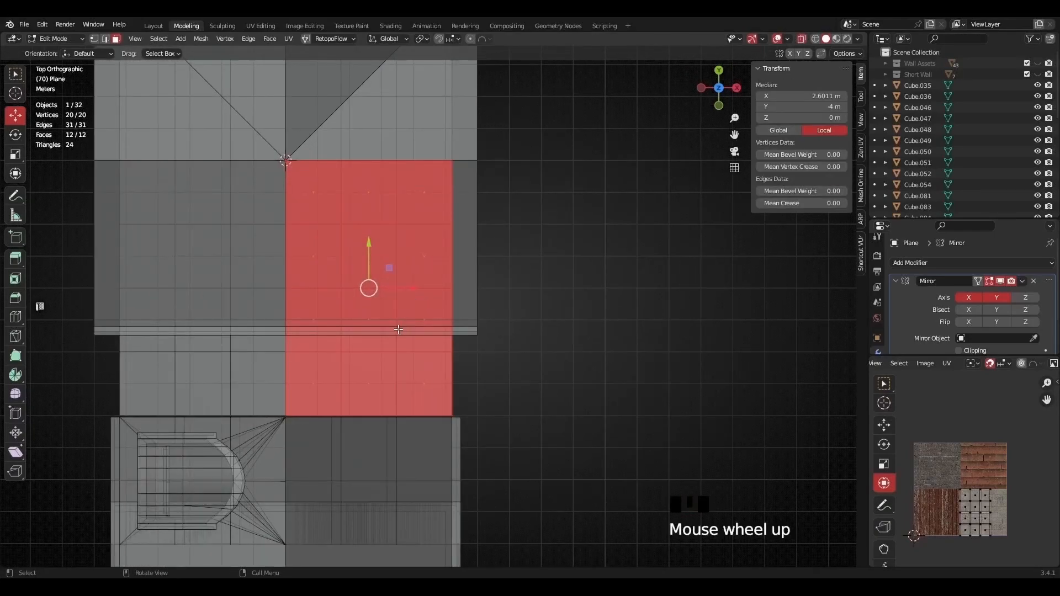
key(shift+d)
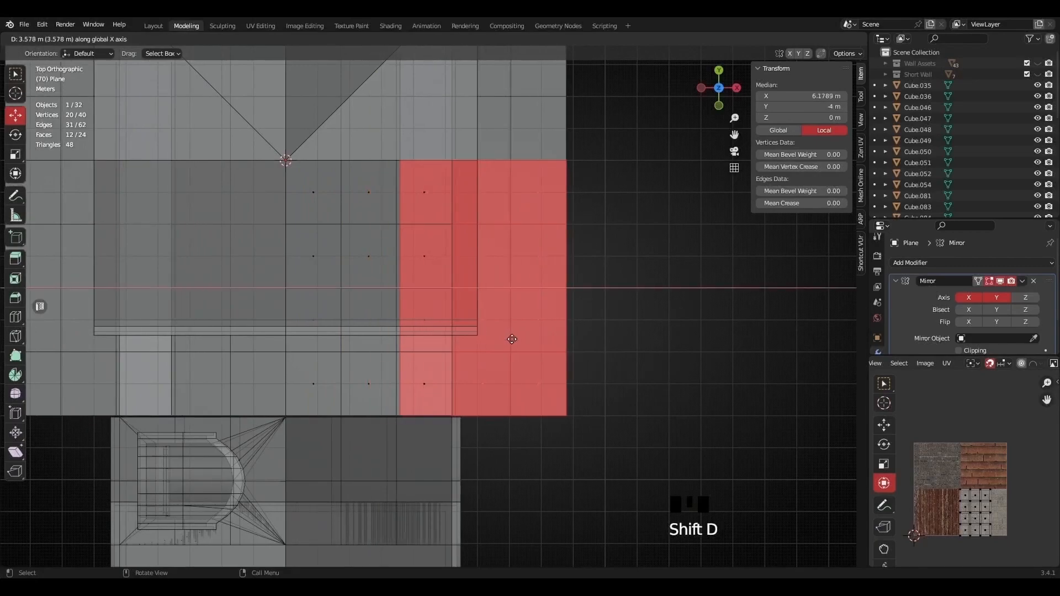
click(610, 350)
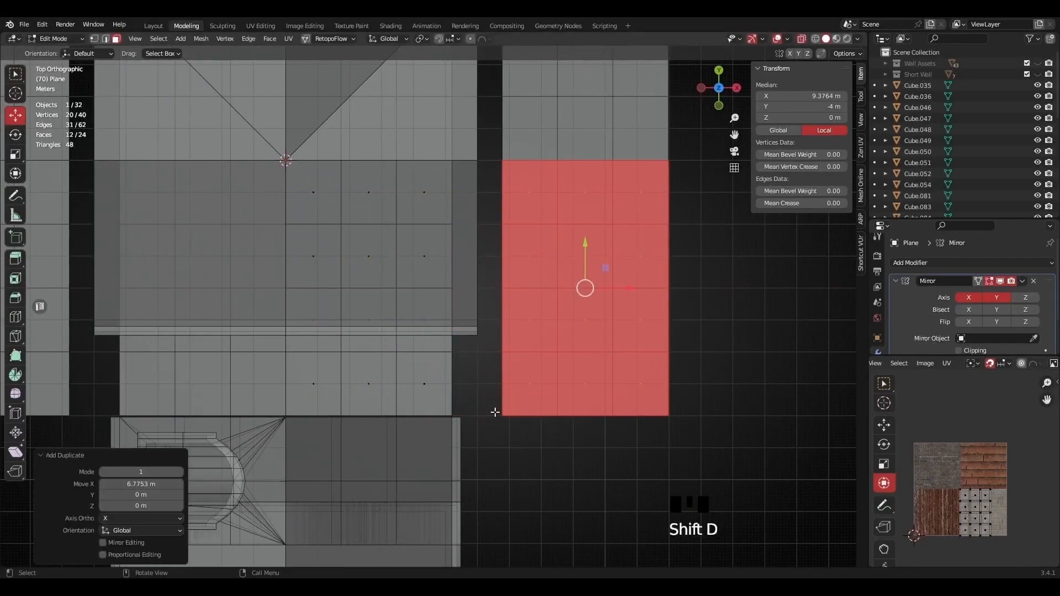
Make the duplicate's lower inner vertex active, enable vertex snapping, and move the duplicate against the original guide plane's outer edge.
scroll(522, 458, up, 2)
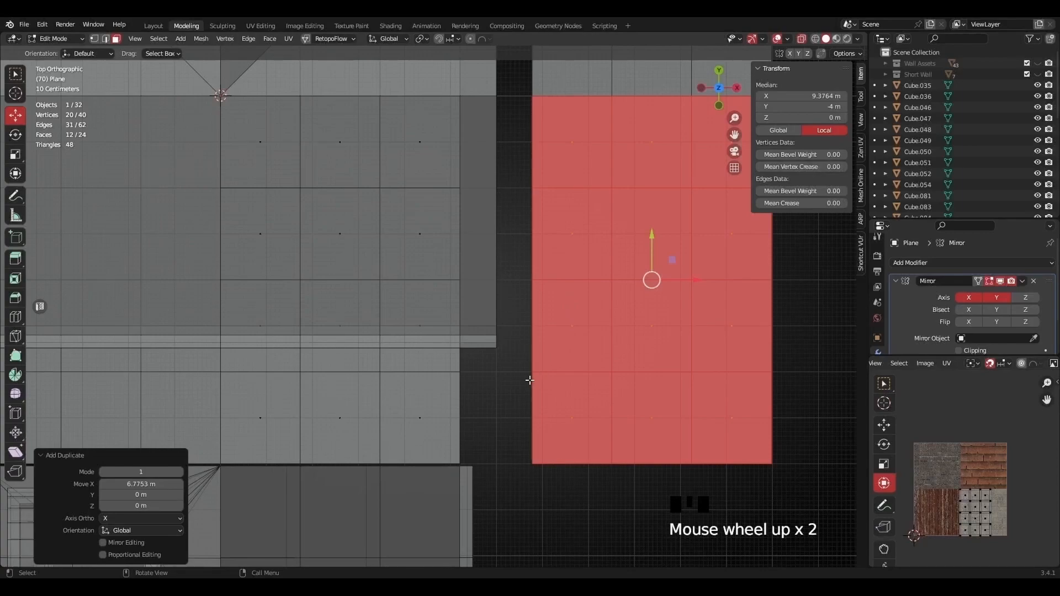
key(1)
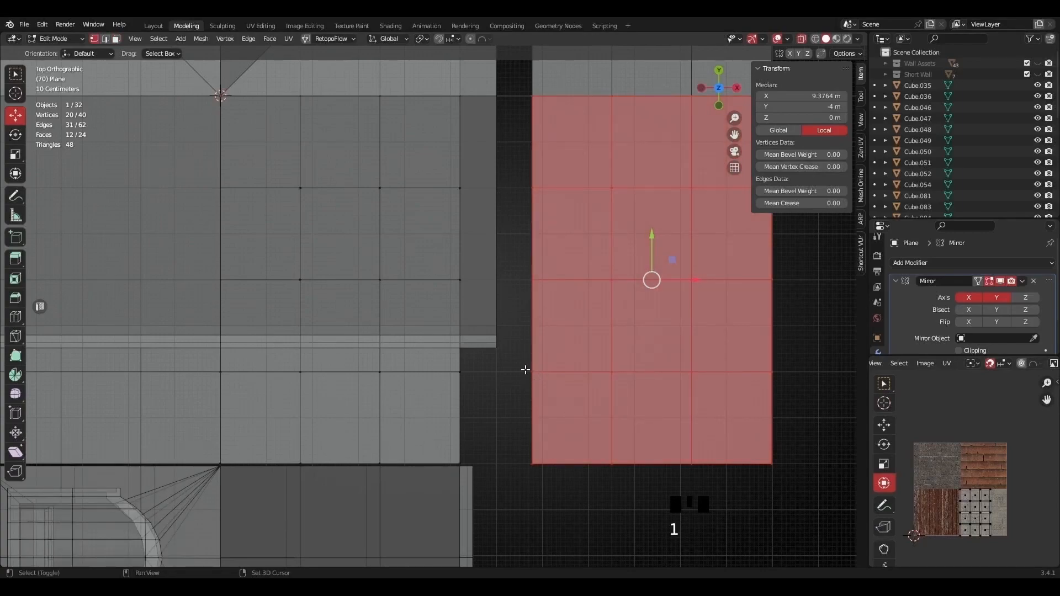
scroll(539, 396, up, 1)
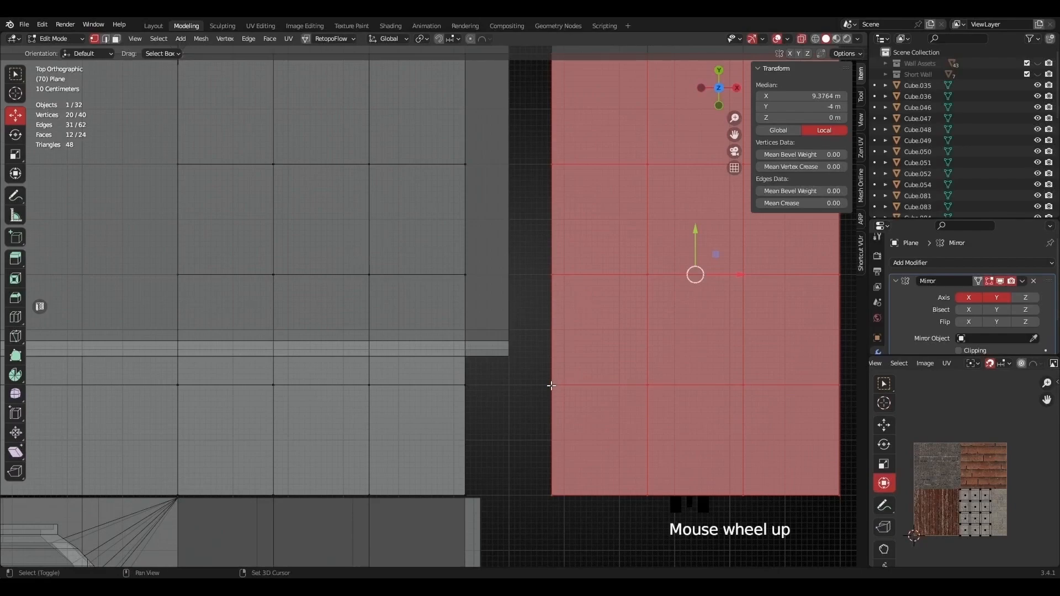
shift+click(551, 385)
shift+click(552, 385)
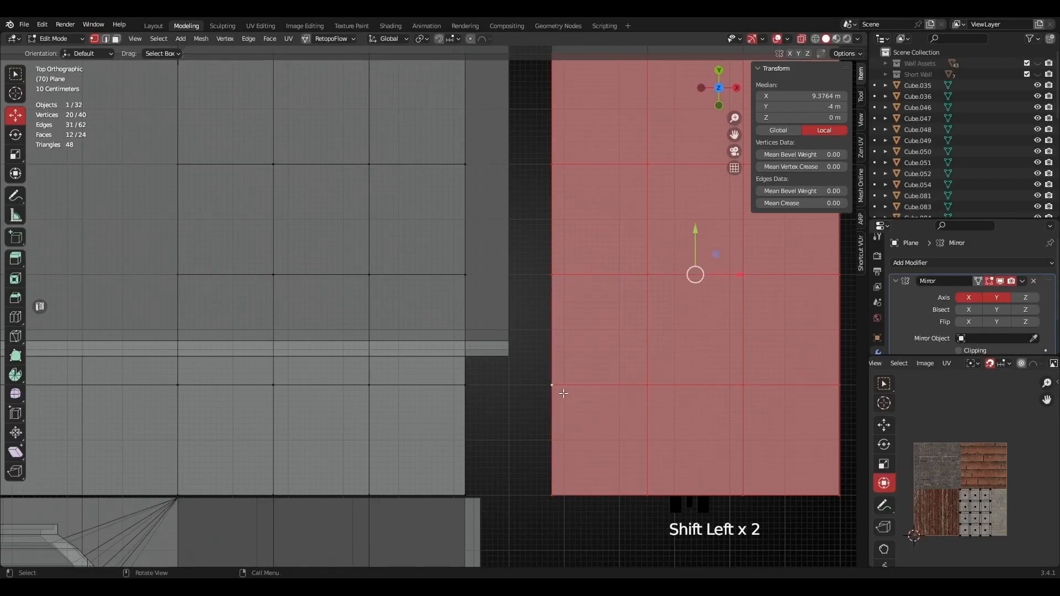
click(459, 39)
click(430, 83)
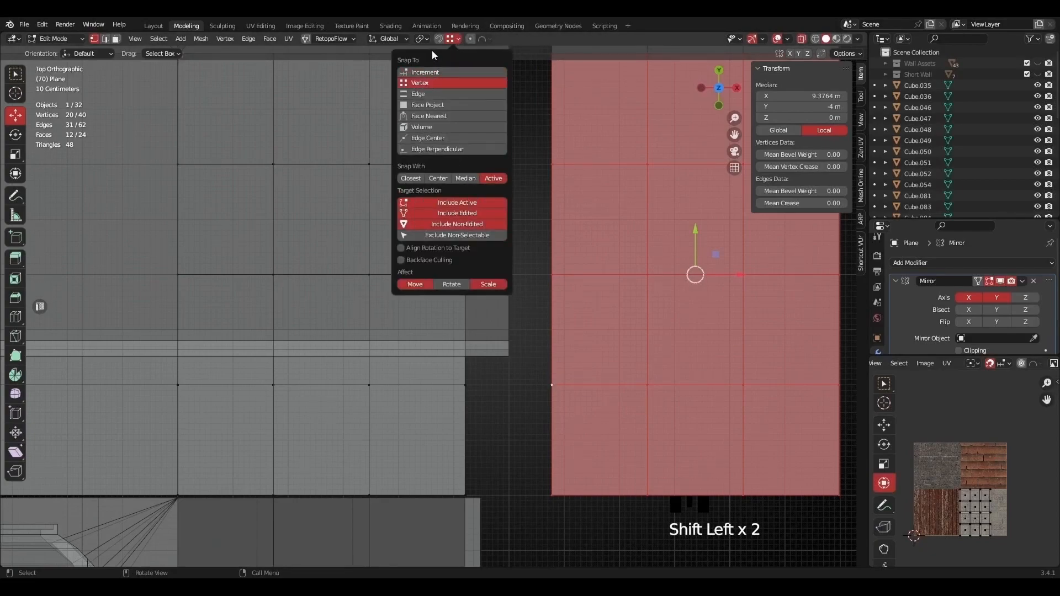
click(438, 39)
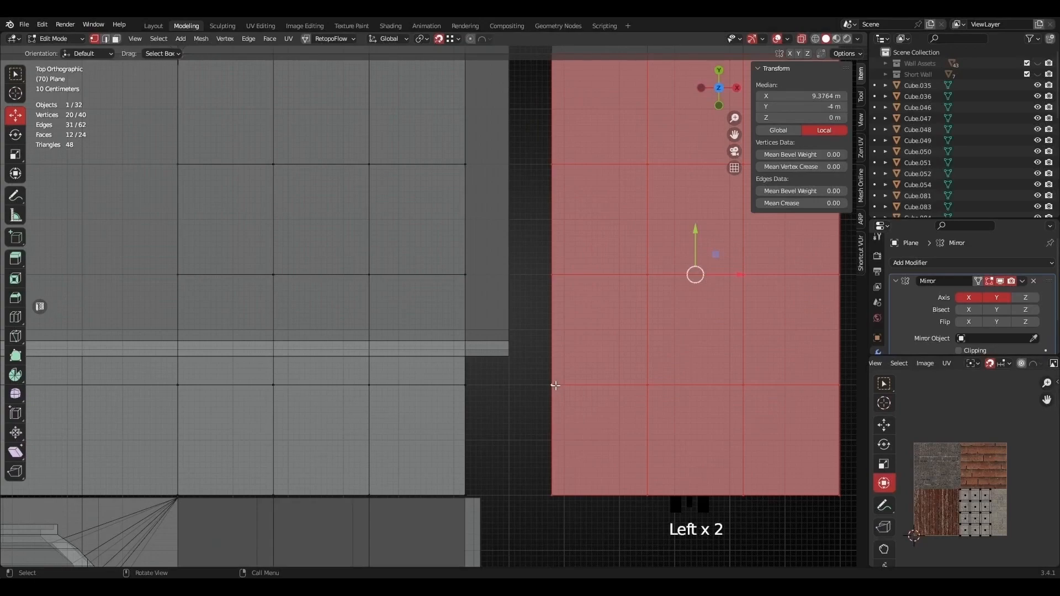
key(g)
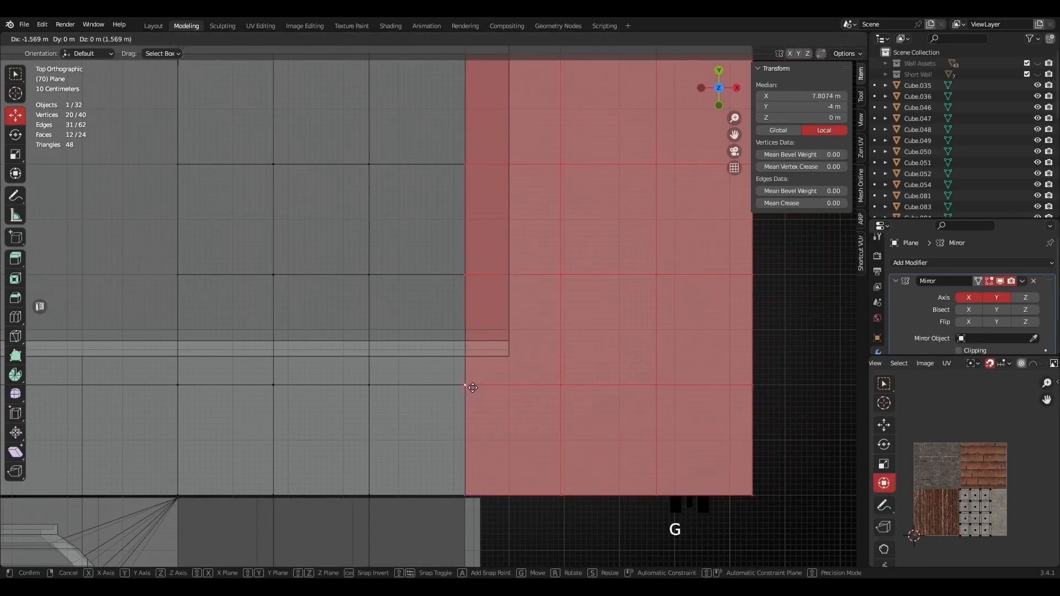
click(473, 387)
Merge all the guide plane's vertices by distance with a 0.0001 m threshold to join the two halves.
key(a)
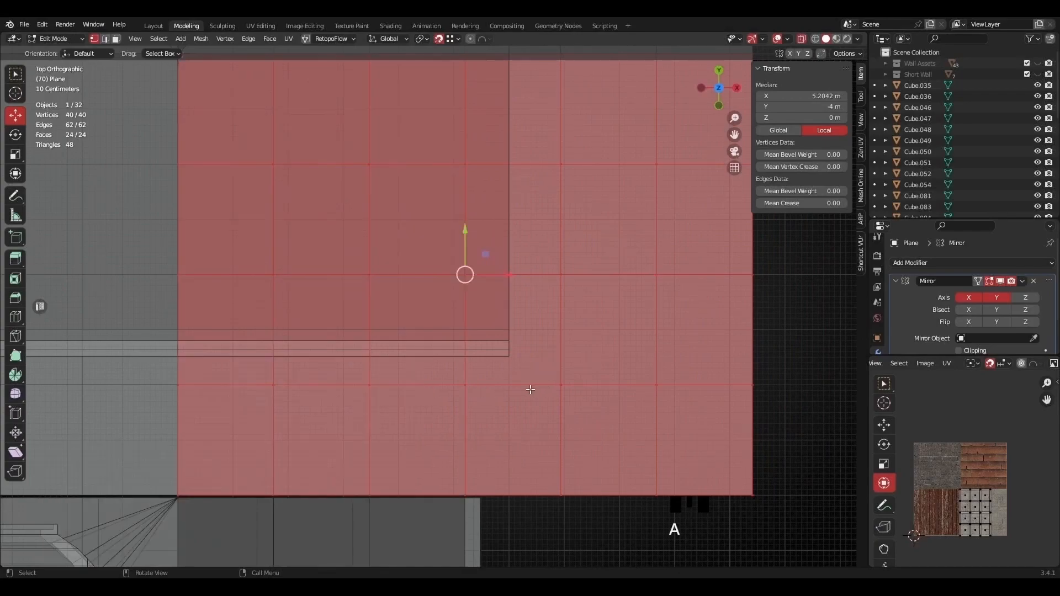
right_click(515, 389)
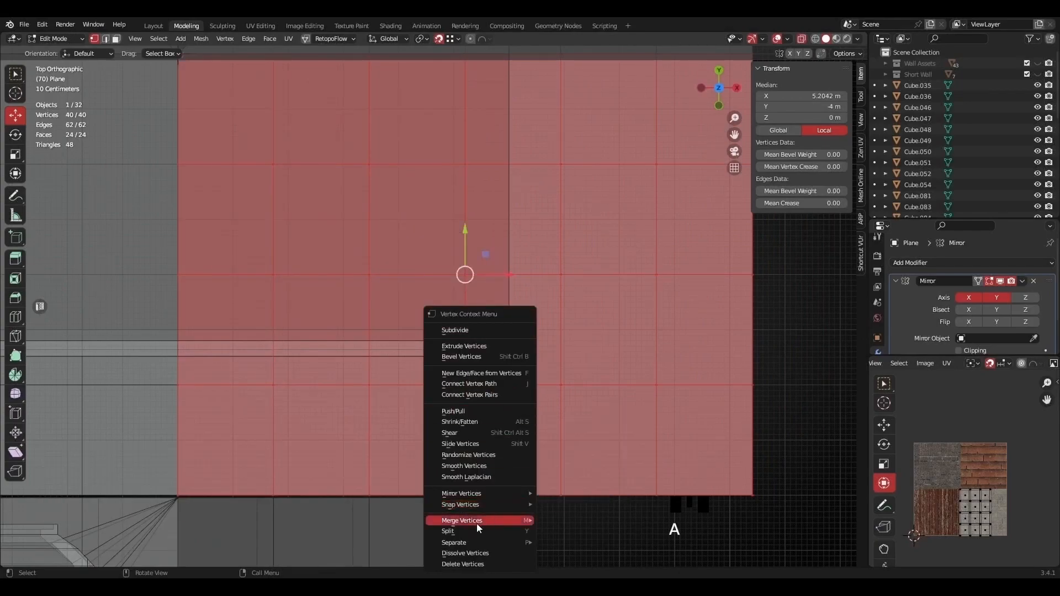
mouse_move(512, 520)
right_click(581, 519)
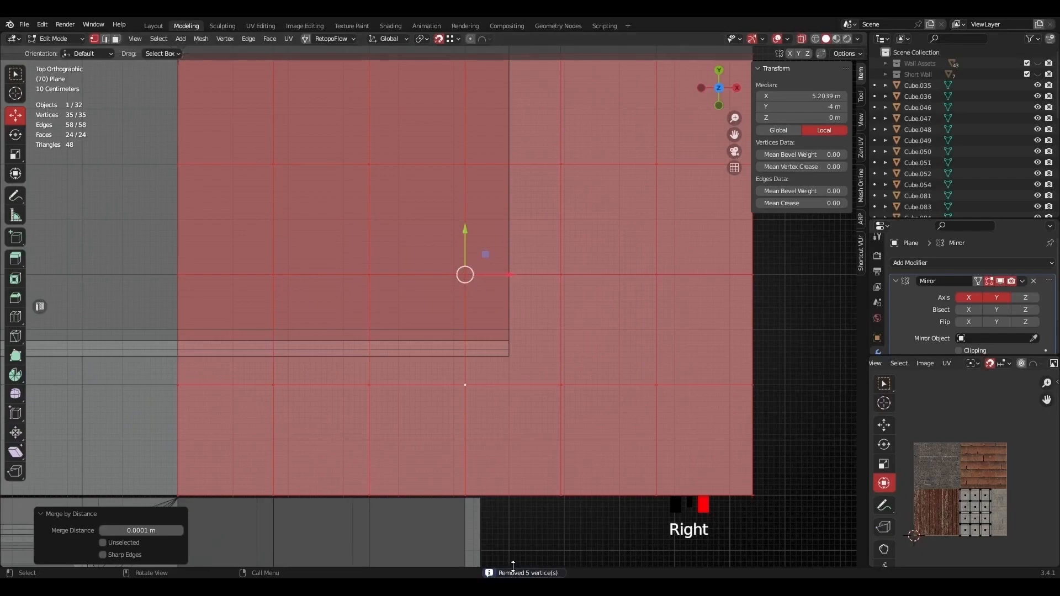
scroll(447, 275, down, 2)
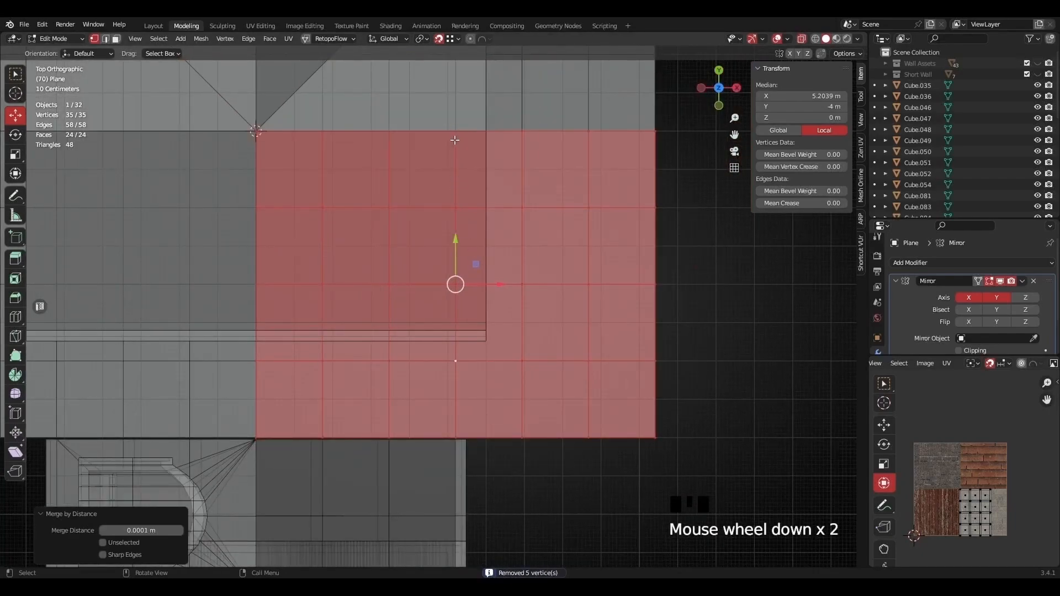
scroll(448, 275, down, 5)
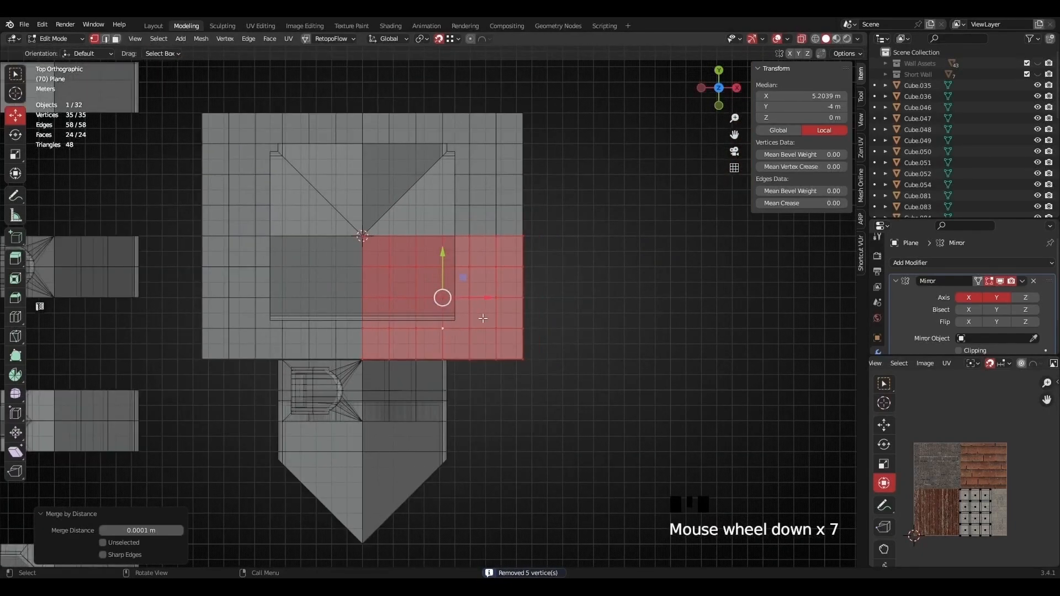
Delete the guide plane's two outermost columns, eight faces in all, and turn off X-ray.
scroll(475, 295, up, 1)
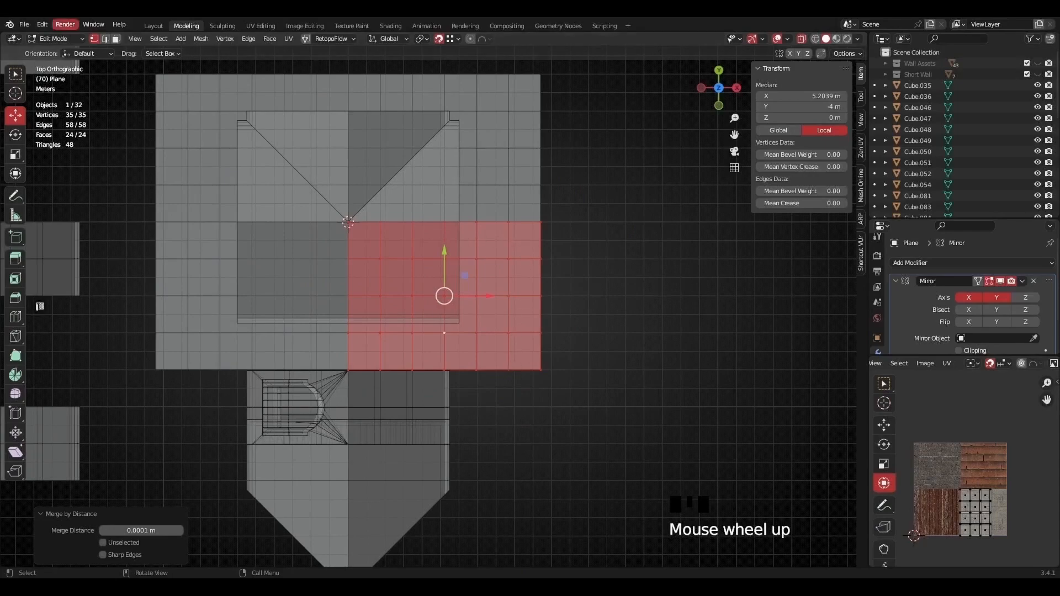
click(542, 405)
drag(568, 404, 486, 226)
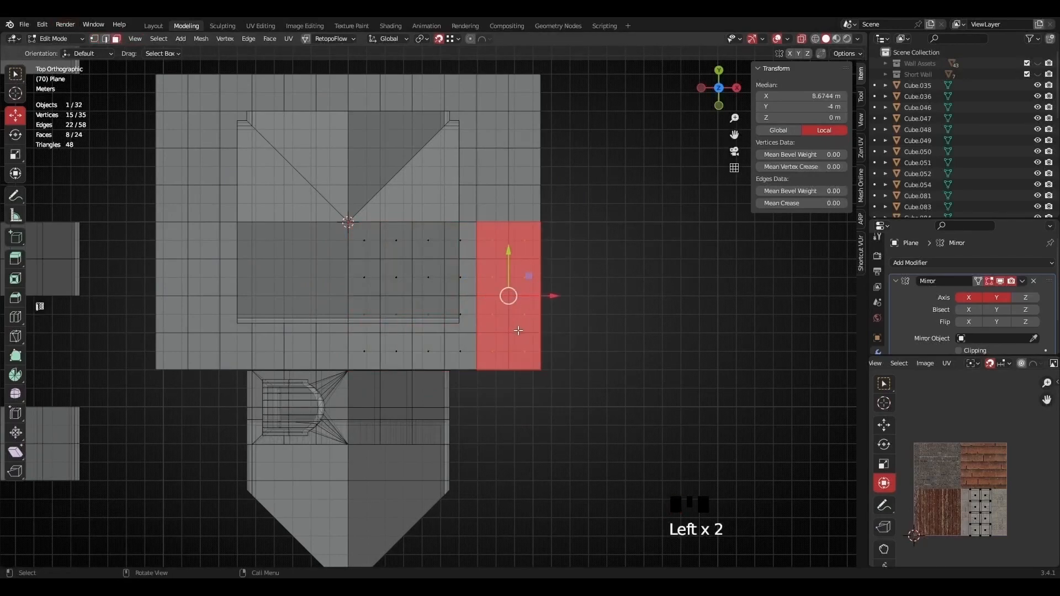
scroll(517, 330, up, 1)
key(x)
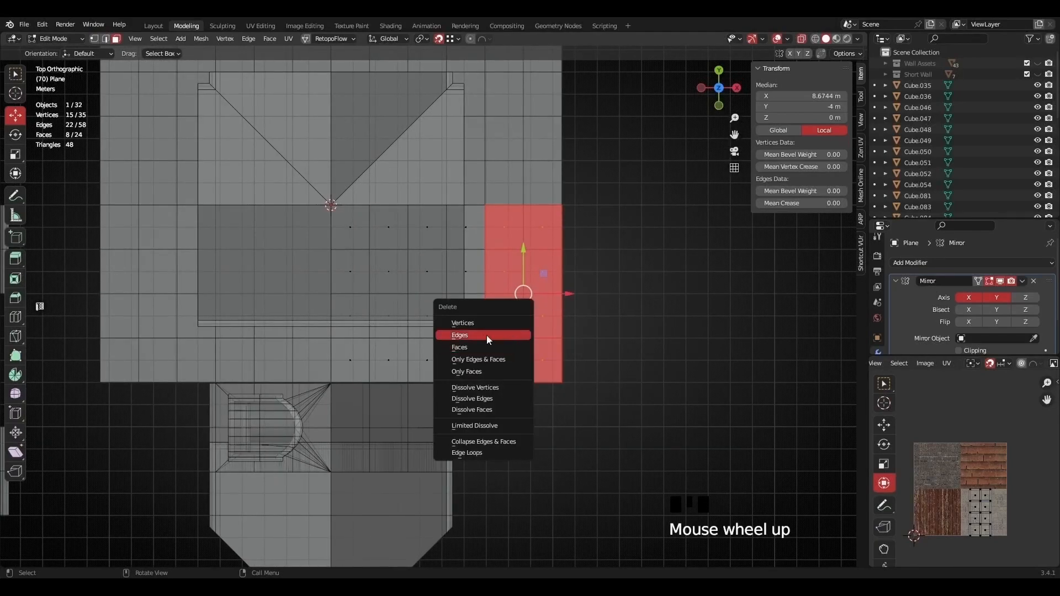
click(472, 344)
scroll(479, 269, down, 1)
scroll(479, 269, down, 2)
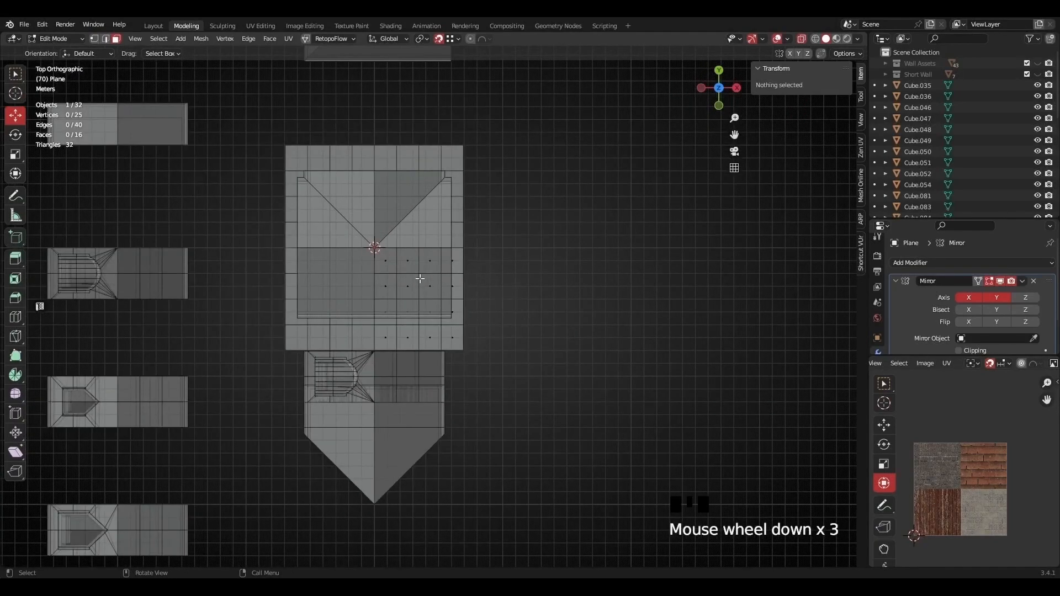
scroll(445, 264, up, 2)
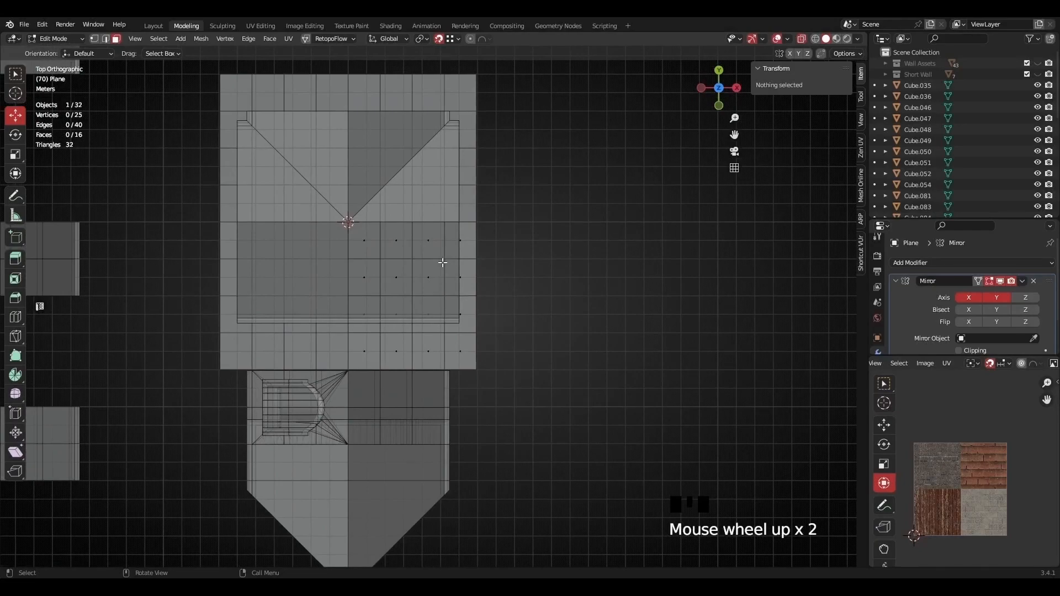
click(801, 39)
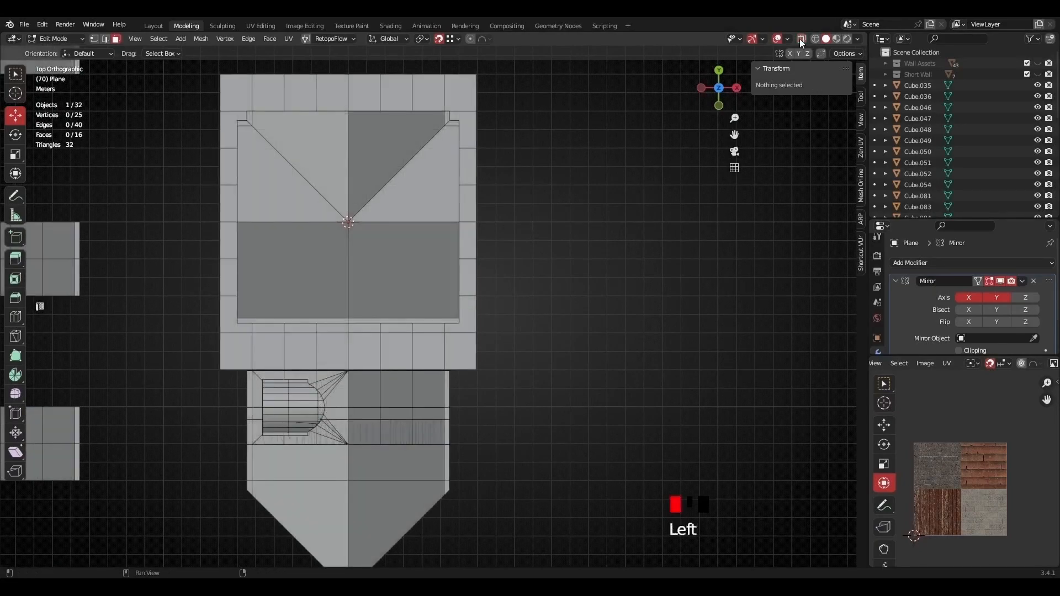
Switch editing to the dormer roof and, in edge mode, select the mid-height horizontal edge beside the dormer.
scroll(394, 415, up, 1)
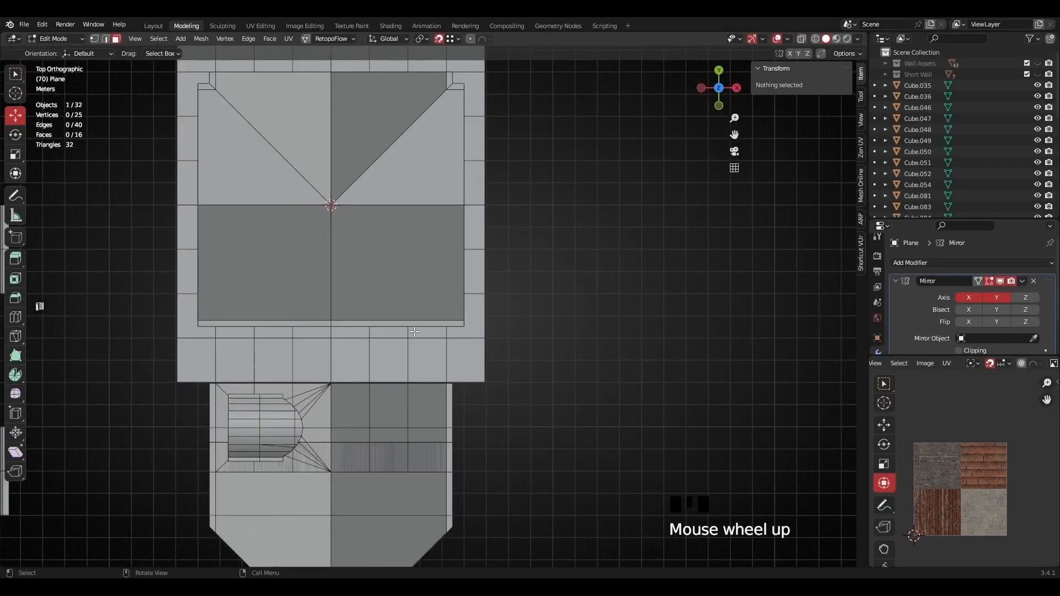
scroll(425, 281, down, 5)
scroll(381, 249, up, 2)
shift+middle_drag(389, 274, 346, 377)
scroll(386, 370, up, 1)
middle_drag(223, 360, 565, 272)
scroll(446, 310, up, 2)
scroll(447, 311, down, 2)
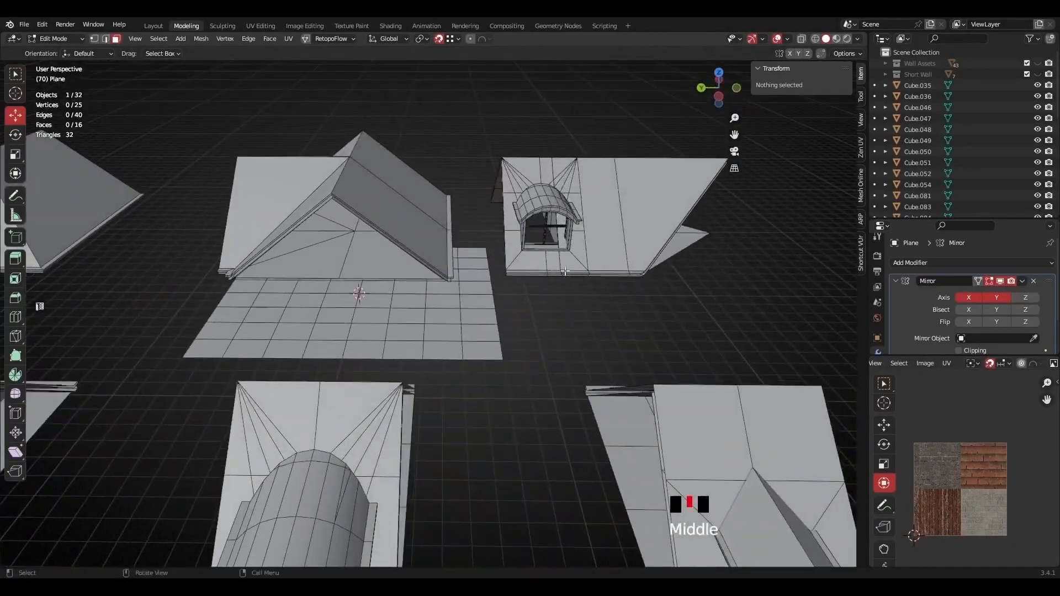
middle_drag(511, 159, 445, 357)
scroll(469, 338, up, 2)
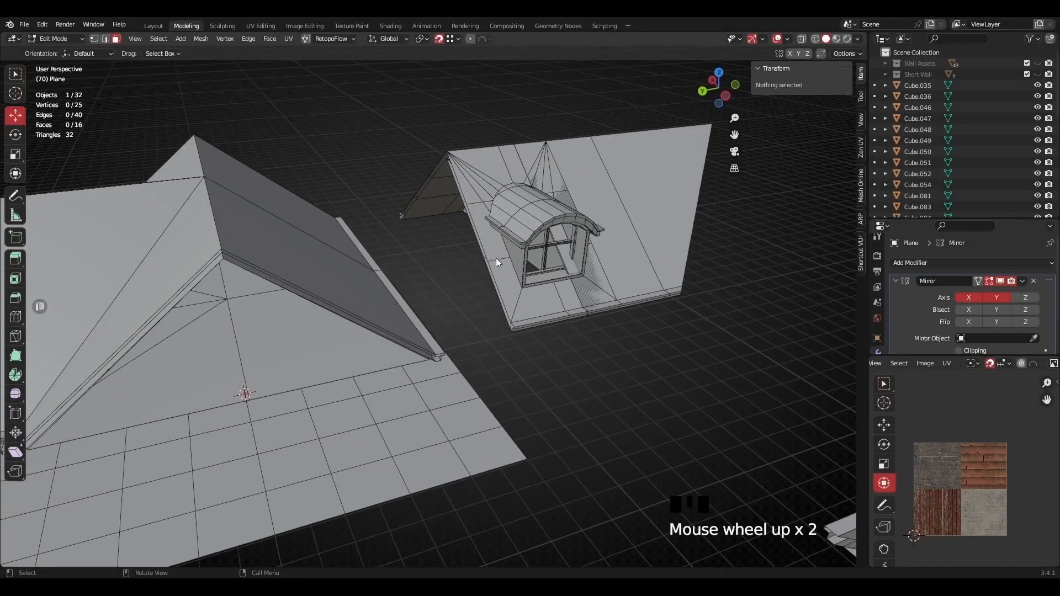
click(496, 258)
key(2)
click(479, 243)
mouse_move(497, 318)
middle_down()
mouse_move(492, 280)
mouse_move(487, 305)
middle_up()
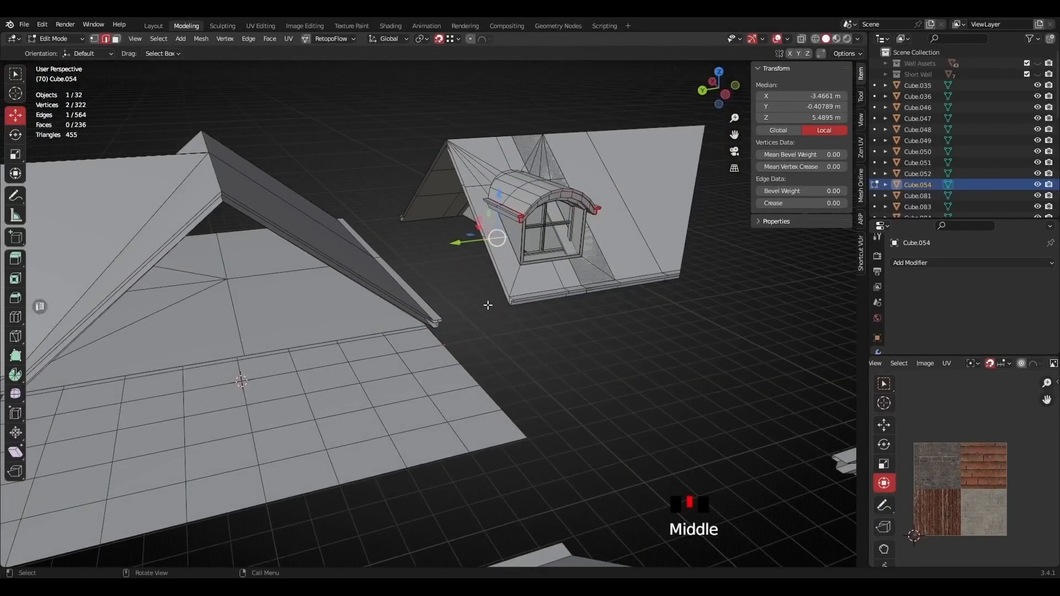
Select the dormer roof's lower horizontal edge below the dormer window and copy its local median Z value.
scroll(488, 314, down, 2)
scroll(490, 352, up, 1)
middle_drag(489, 352, 527, 345)
shift+middle_drag(527, 345, 551, 306)
scroll(551, 305, up, 1)
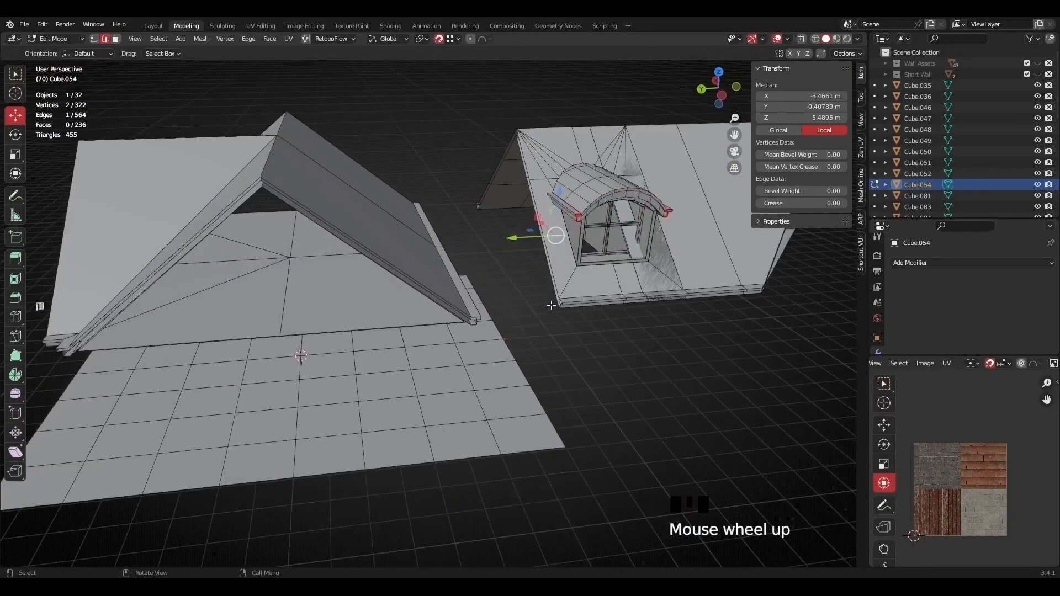
scroll(552, 305, up, 1)
click(621, 295)
click(819, 118)
key(ctrl+c)
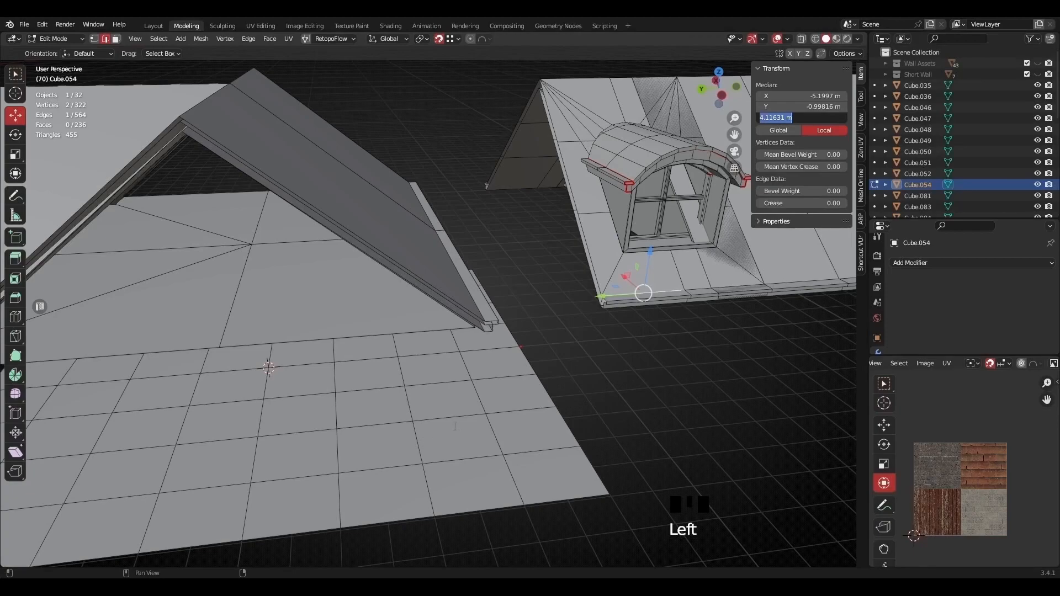
click(511, 369)
Return to Object Mode and set the guide plane's Z location to the copied 4.11631 m.
key(Tab)
click(419, 446)
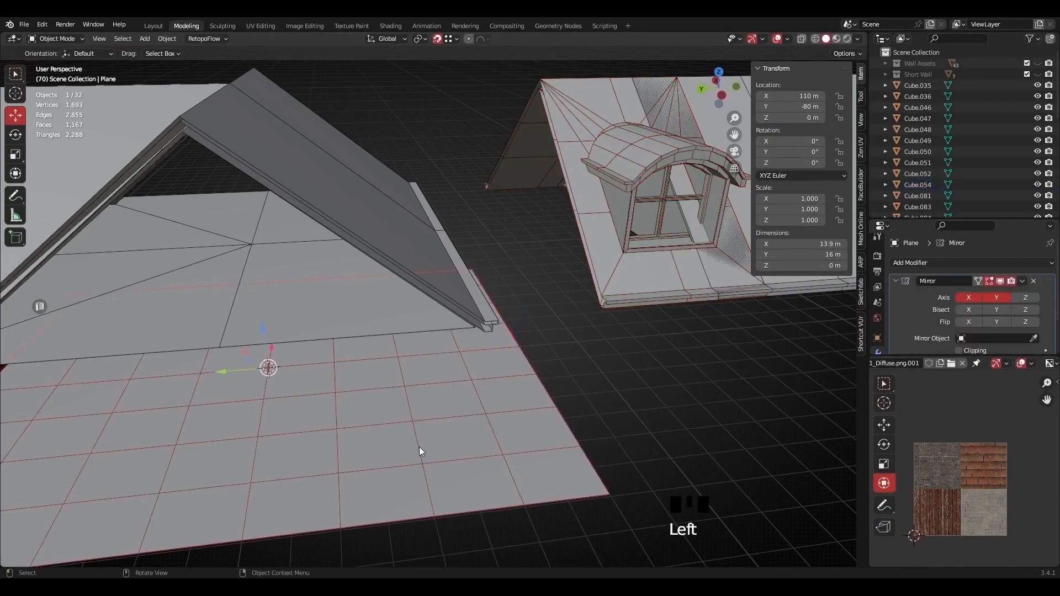
click(796, 116)
key(ctrl+v)
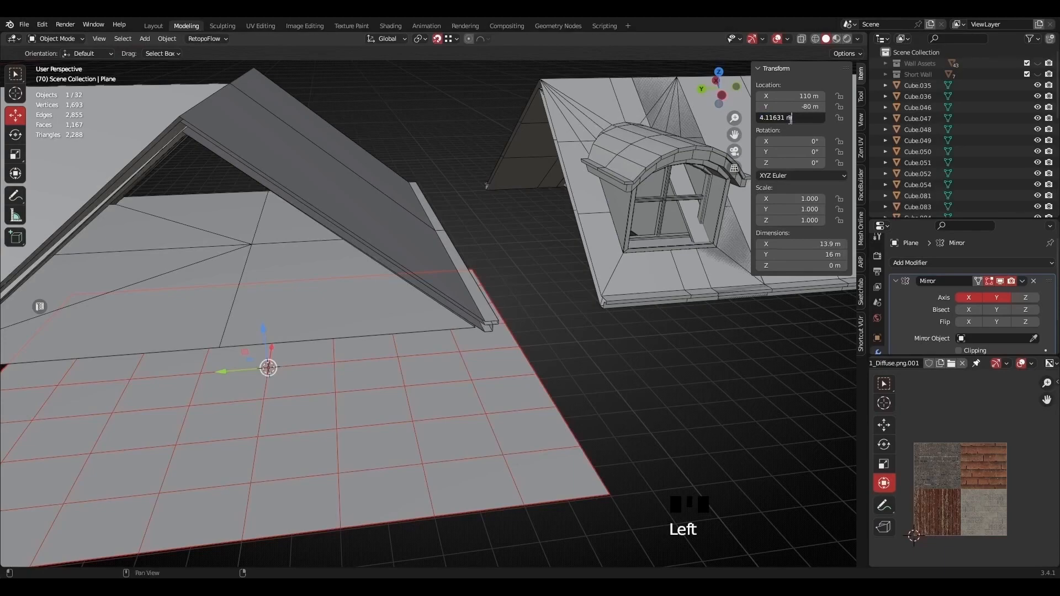
key(Return)
scroll(503, 286, down, 2)
middle_drag(513, 285, 493, 295)
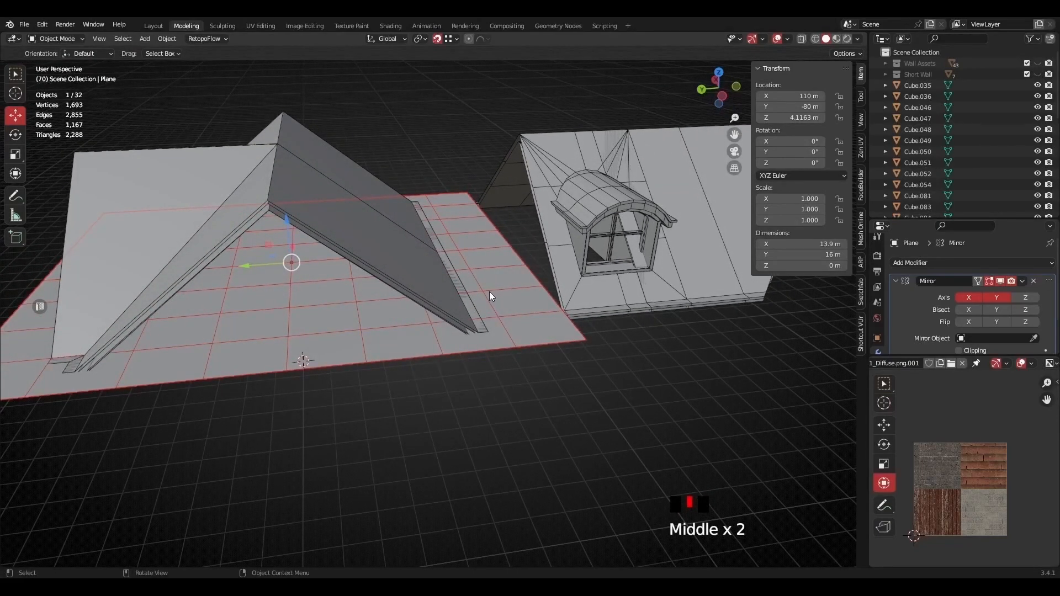
Duplicate the guide plane in place, turn off snapping, and raise the copy about 0.9961 m along Z.
key(shift+d)
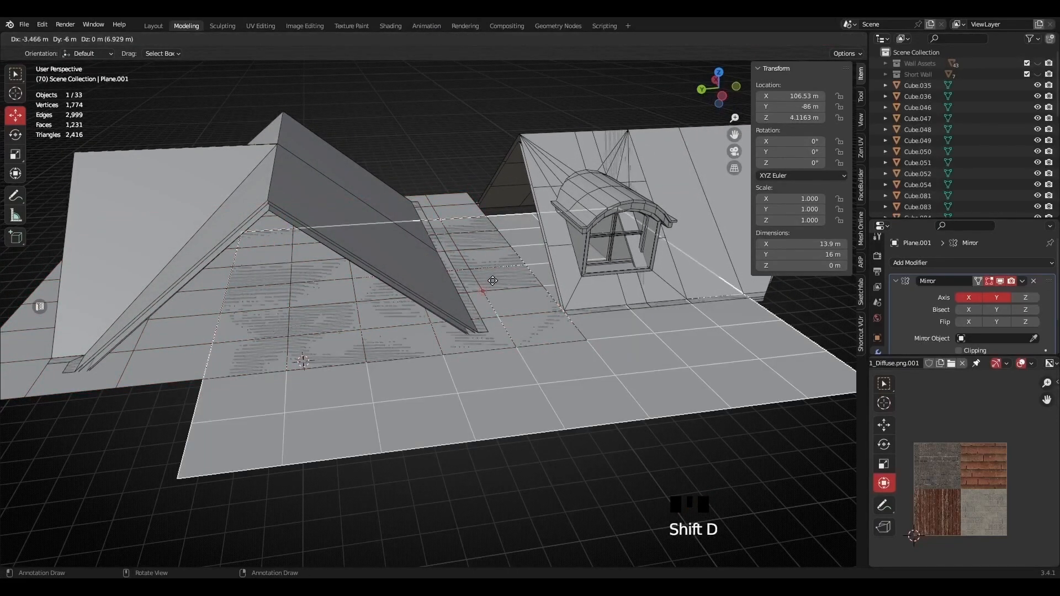
right_click(492, 280)
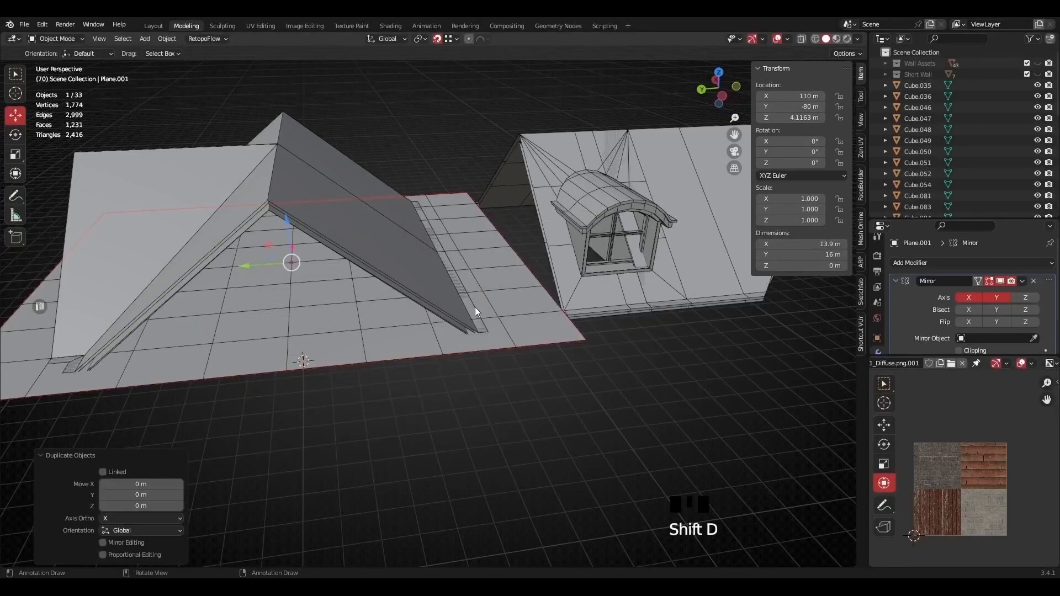
scroll(481, 304, up, 2)
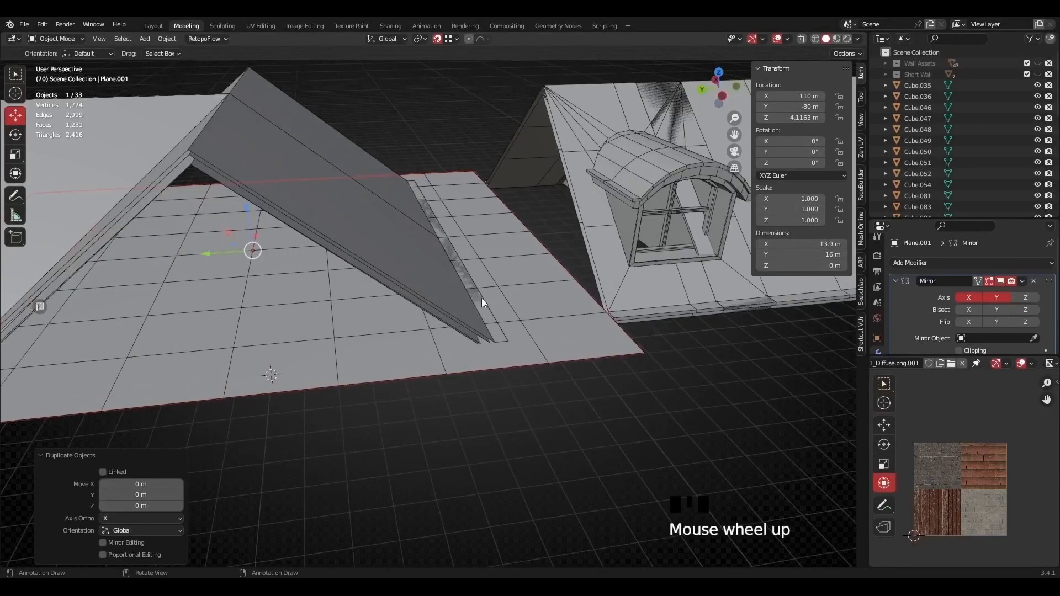
click(436, 41)
drag(248, 207, 256, 173)
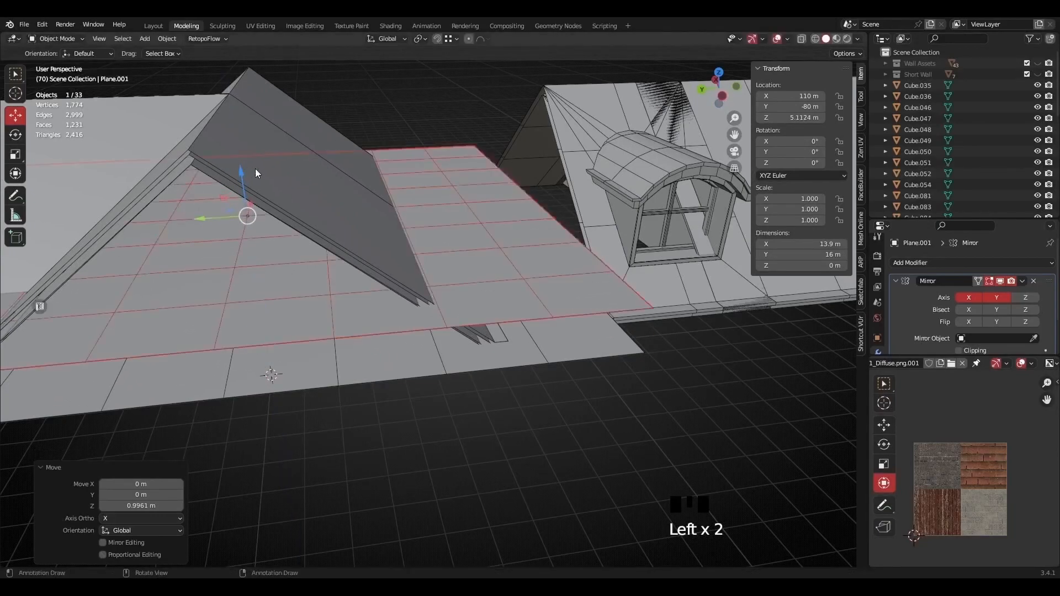
Edit the dormer roof and copy the local median Z value of its mid-height horizontal edge beside the dormer.
click(594, 208)
key(Tab)
click(574, 227)
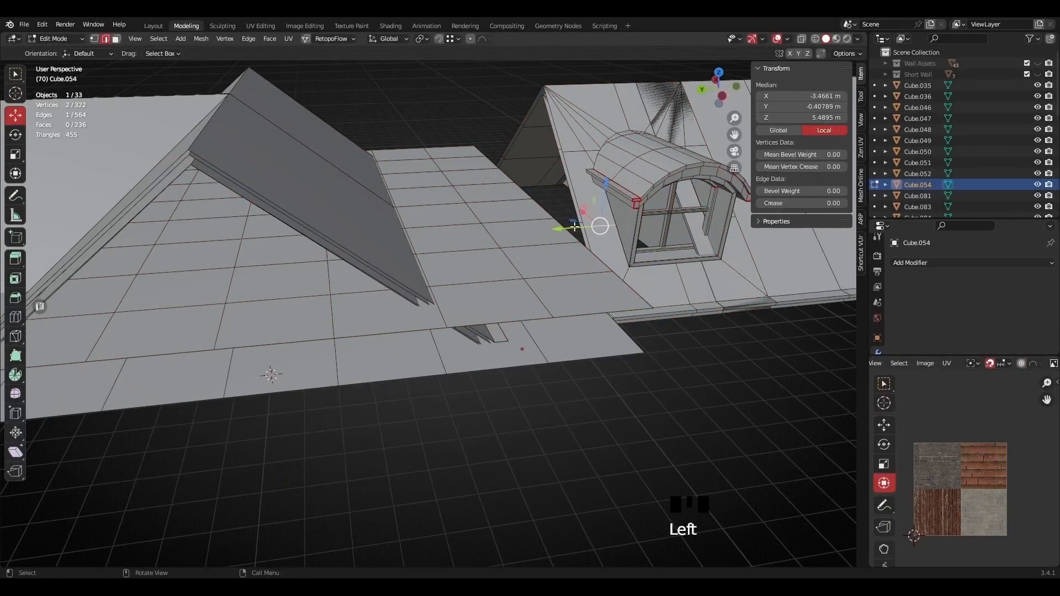
click(820, 118)
key(ctrl+c)
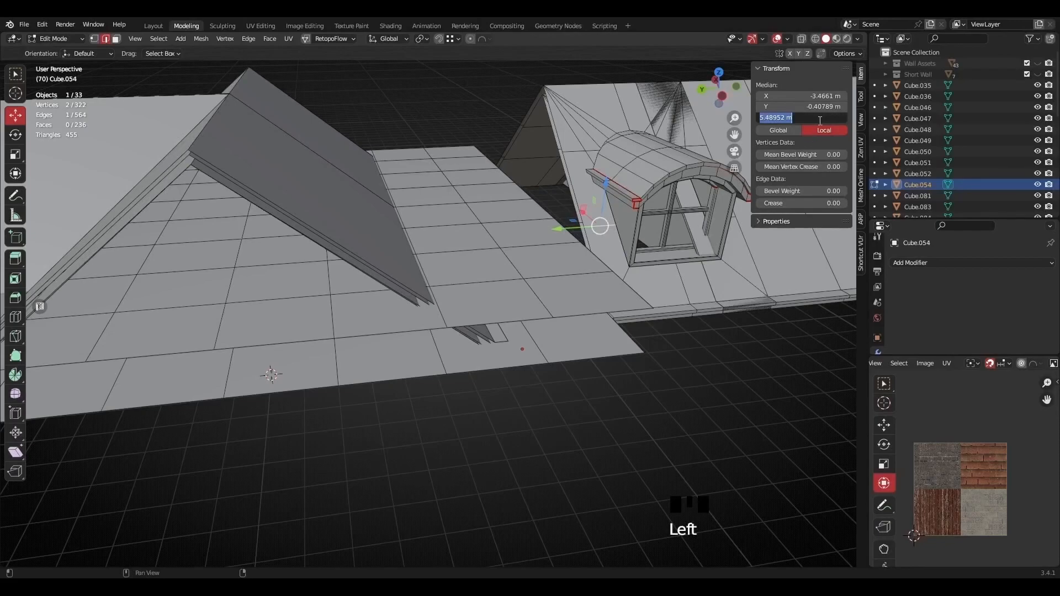
click(525, 235)
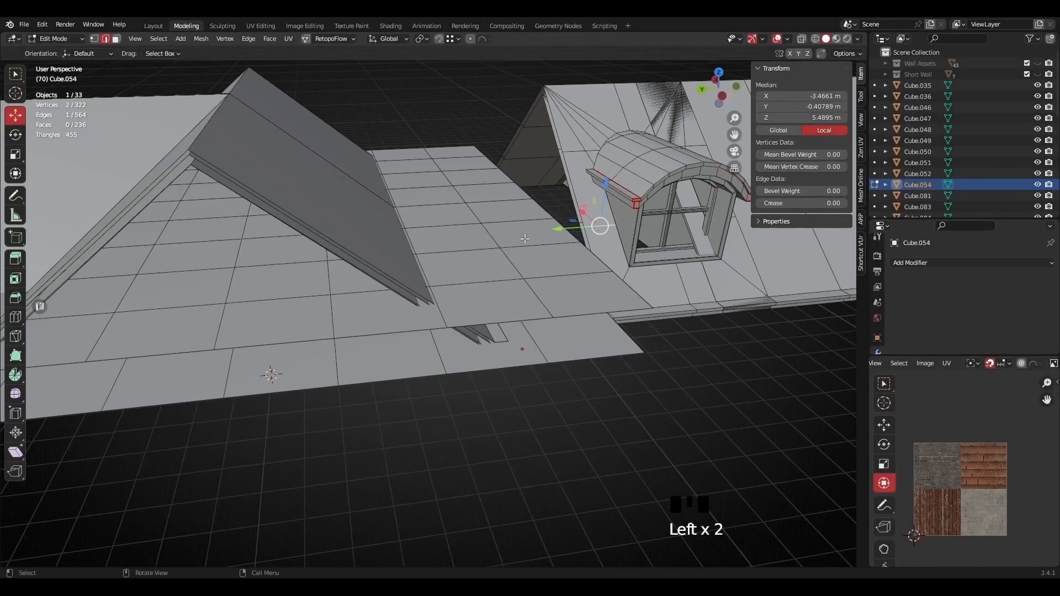
Return to Object Mode and set the raised guide plane's Z location to the copied 5.48952 m.
key(Tab)
click(509, 258)
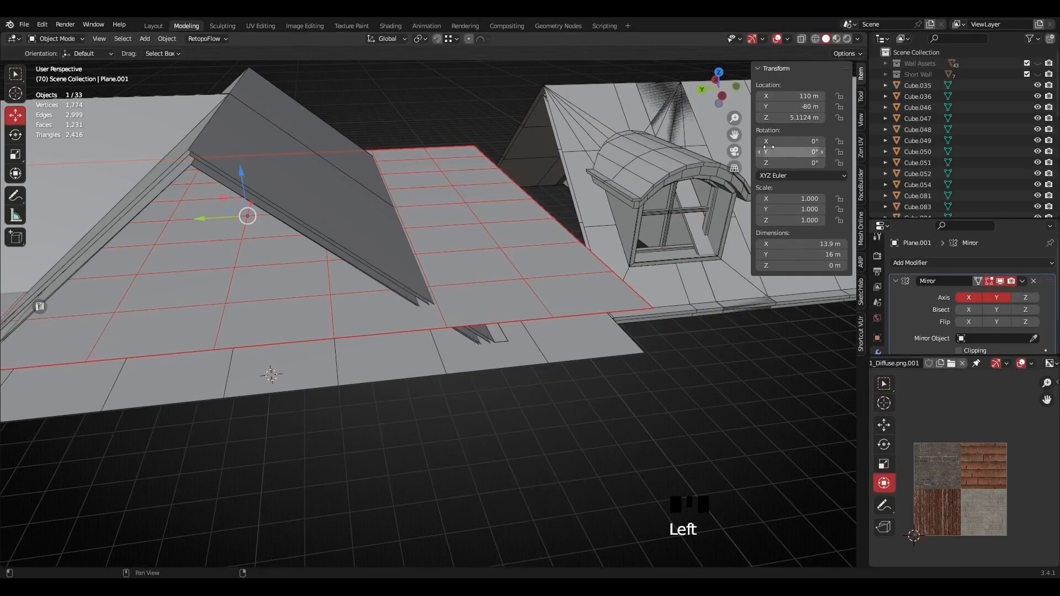
click(799, 117)
key(ctrl+v)
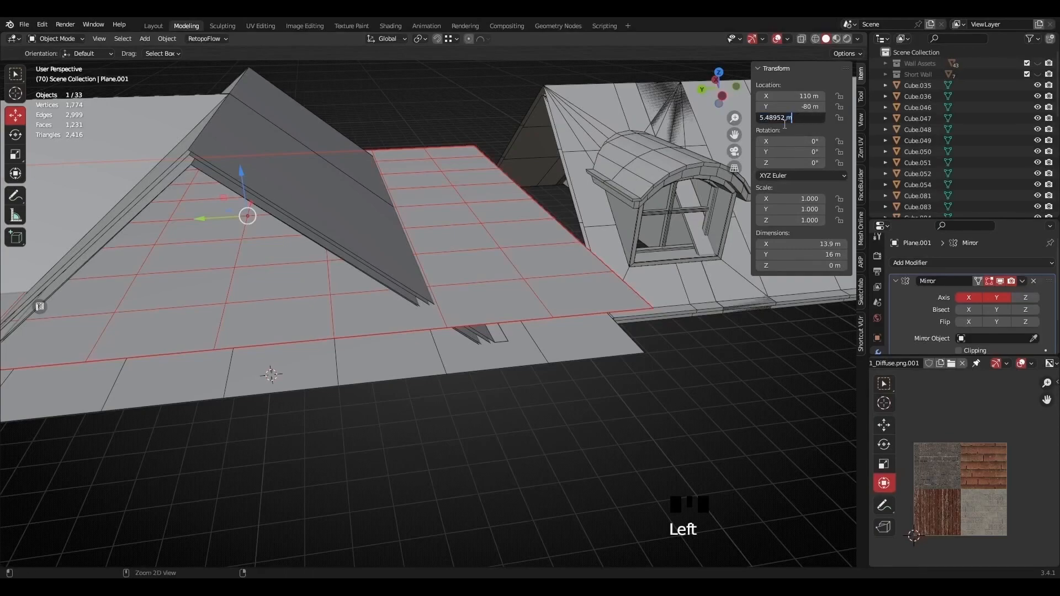
click(782, 124)
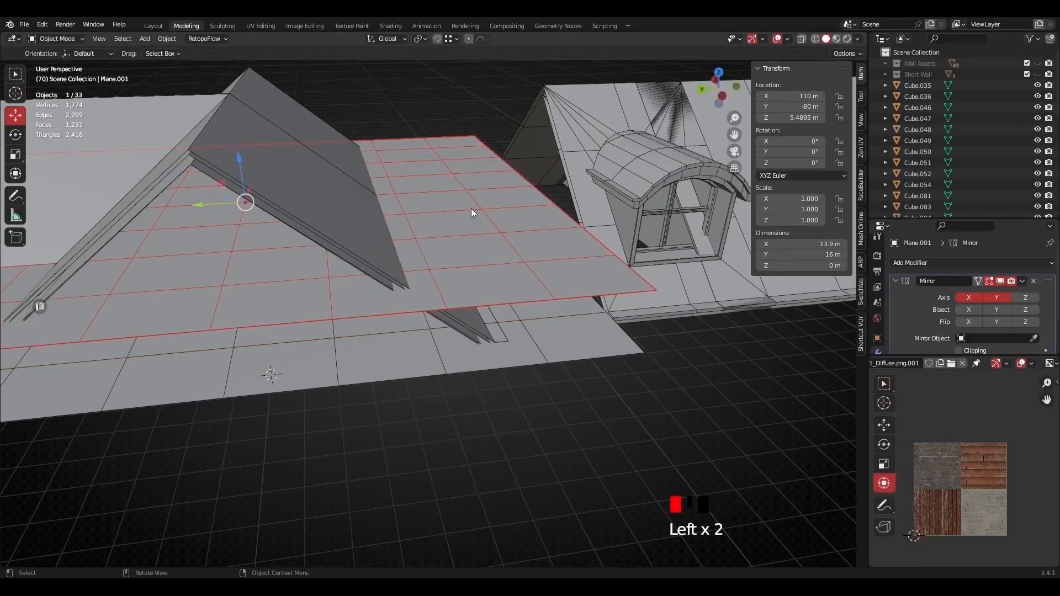
Duplicate the guide plane in place and raise the copy along Z to about 6.19 m.
key(shift)
key(shift+d)
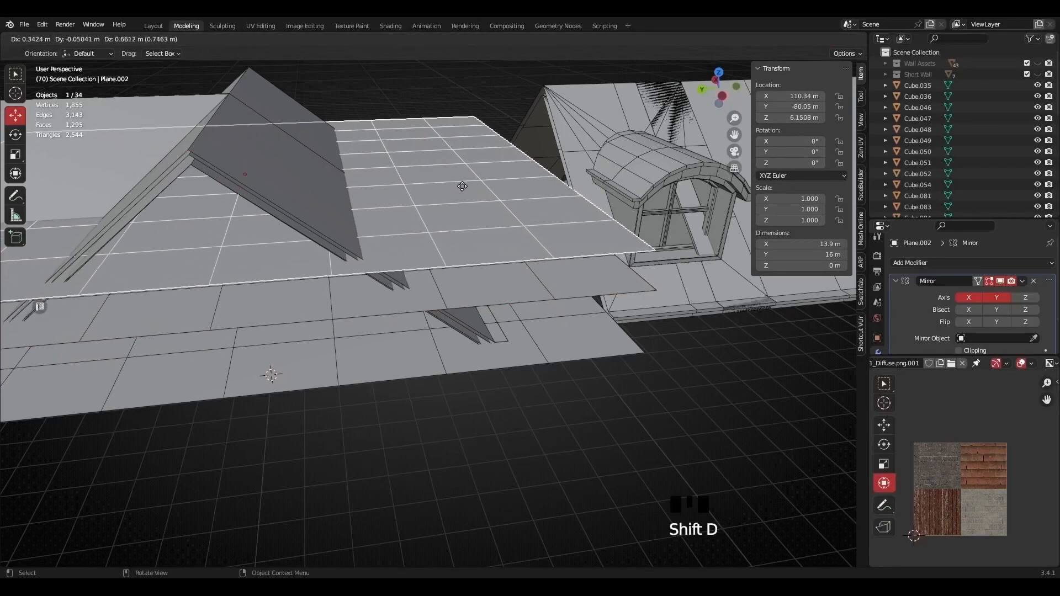
right_click(462, 188)
drag(249, 155, 432, 122)
Edit the dormer roof and copy the local median Z value of its upper horizontal edge above the dormer.
click(595, 116)
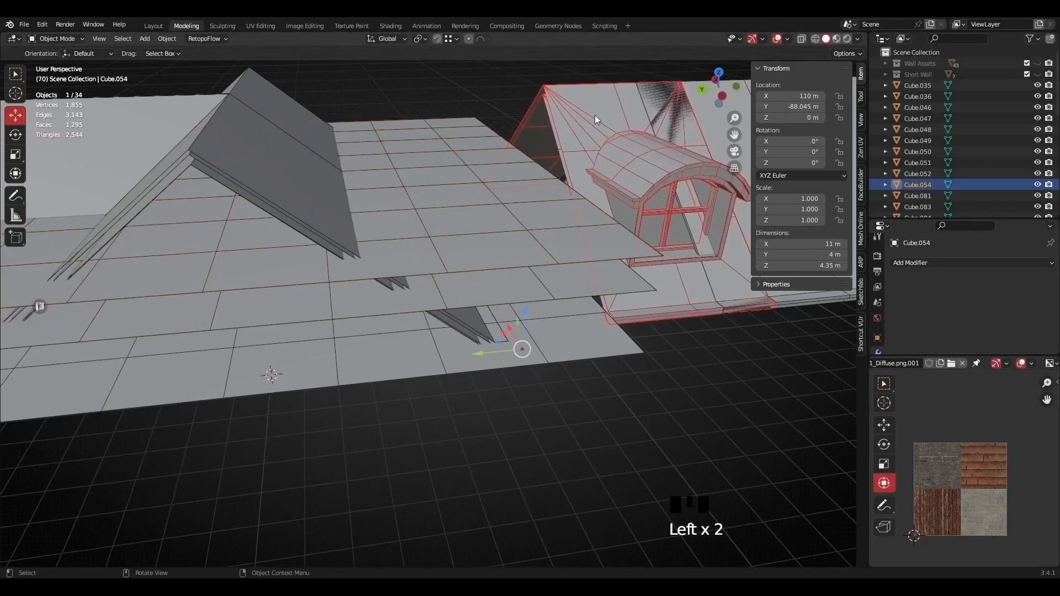
key(Tab)
click(577, 150)
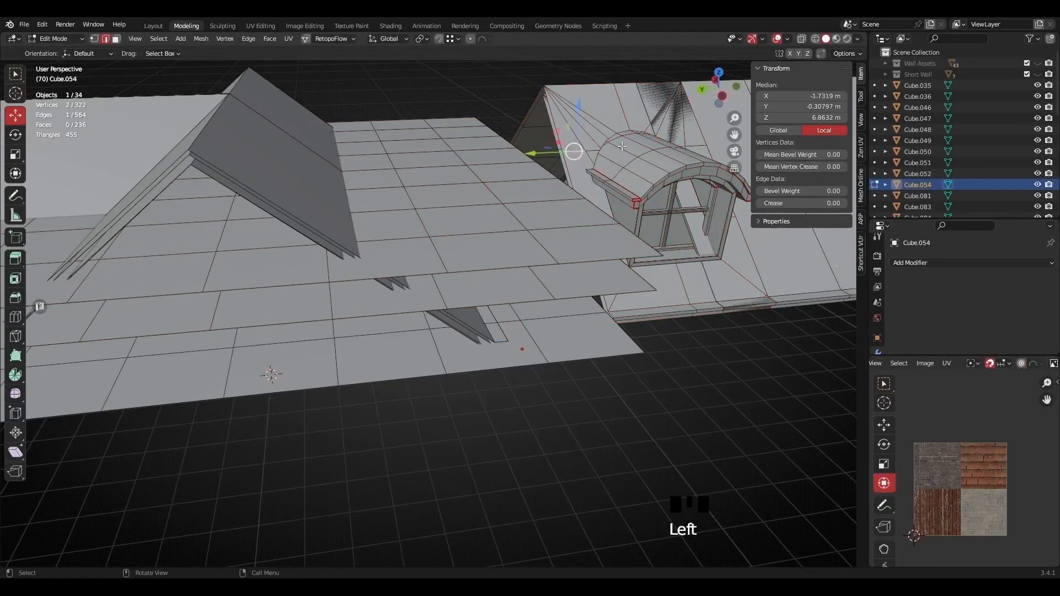
click(830, 118)
key(ctrl+c)
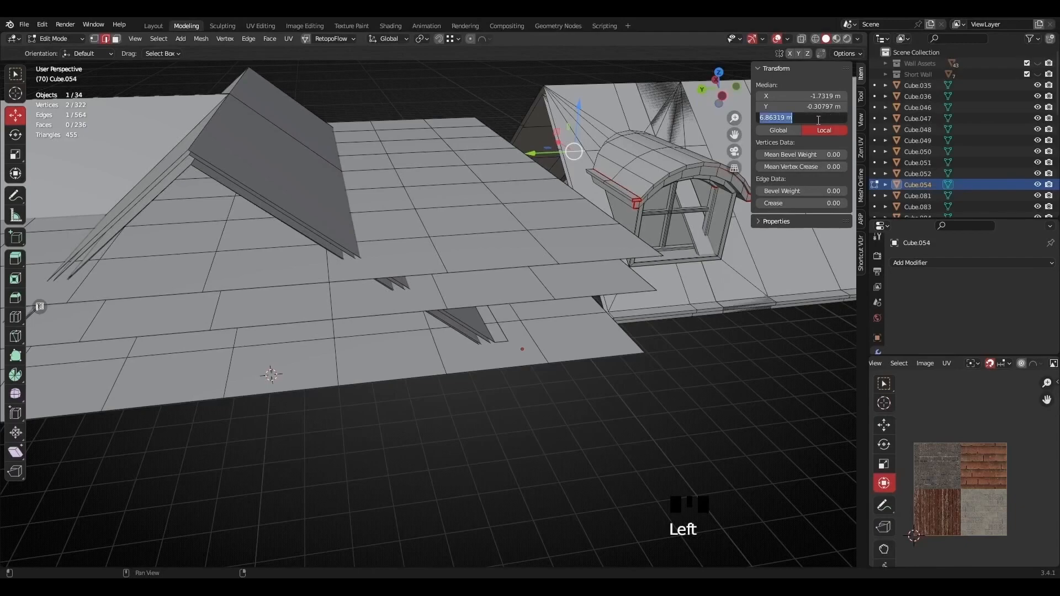
click(448, 121)
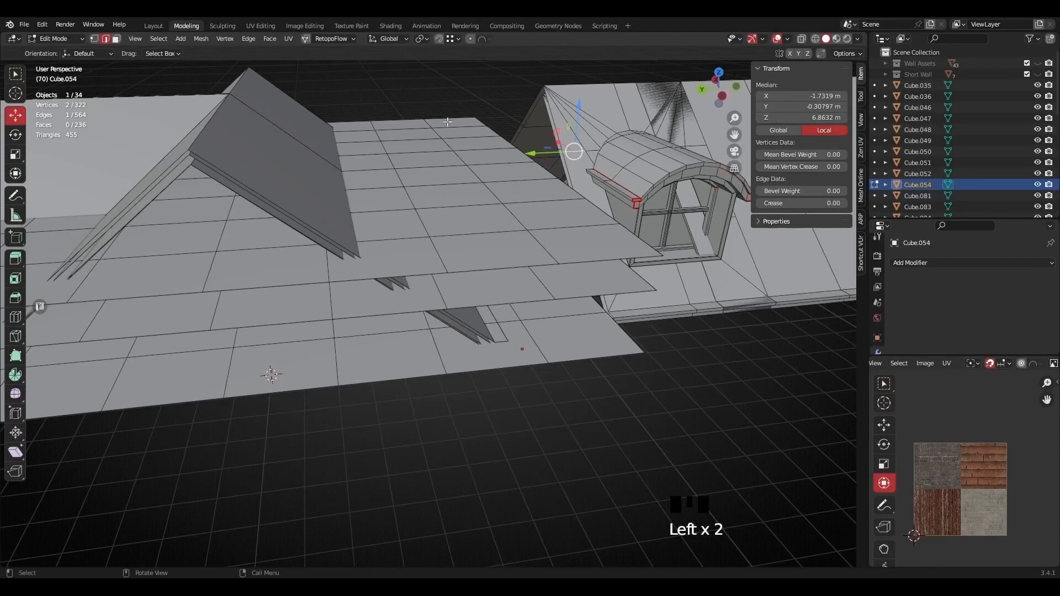
Return to Object Mode and set the topmost guide plane's Z location to the copied 6.86319 m.
click(448, 122)
key(Tab)
key(Tab)
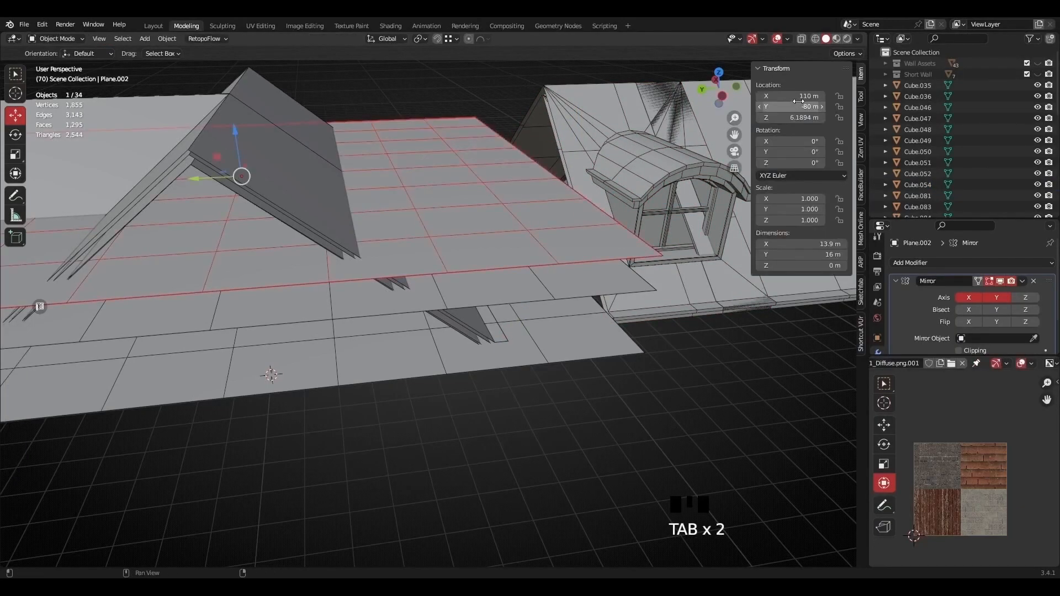
click(779, 118)
key(ctrl+v)
click(691, 175)
Delete the reference dormer roof standing beside the cross-gable roof.
scroll(363, 221, down, 4)
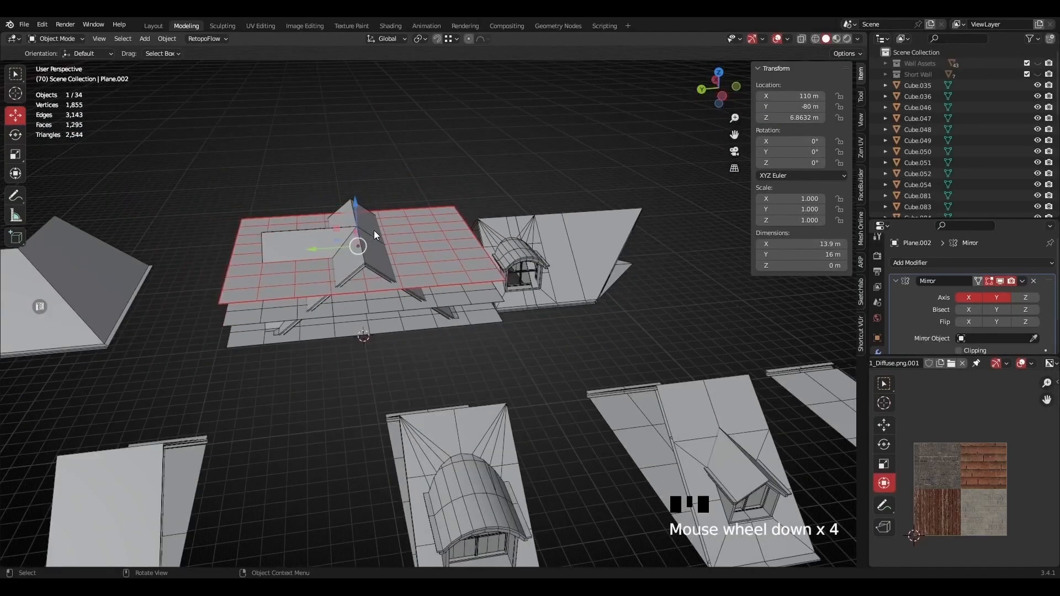
scroll(339, 333, up, 2)
middle_drag(333, 348, 430, 348)
middle_drag(440, 370, 363, 322)
click(399, 288)
key(x)
click(502, 286)
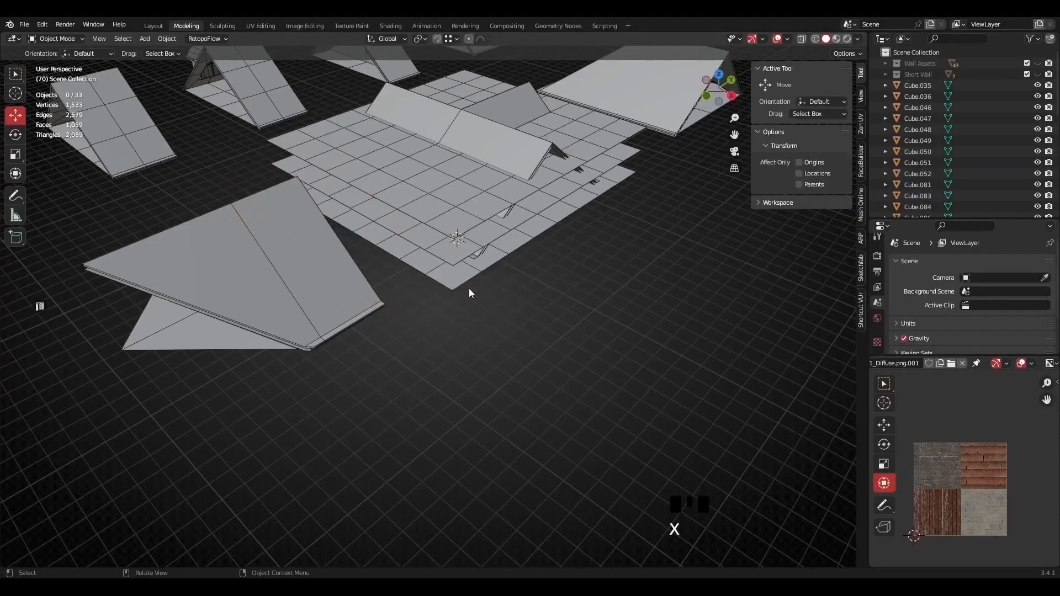
Select the three stacked guide planes and join them into one object.
scroll(323, 277, down, 2)
middle_drag(322, 277, 231, 286)
middle_drag(572, 342, 454, 307)
scroll(433, 279, up, 4)
click(458, 307)
shift+click(470, 232)
shift+click(482, 160)
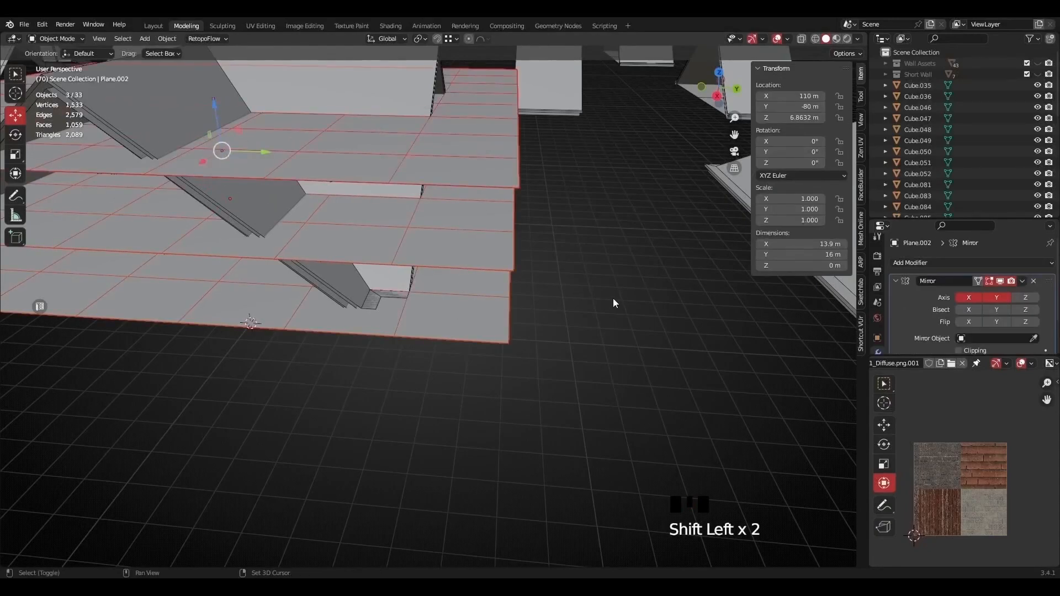
key(ctrl+j)
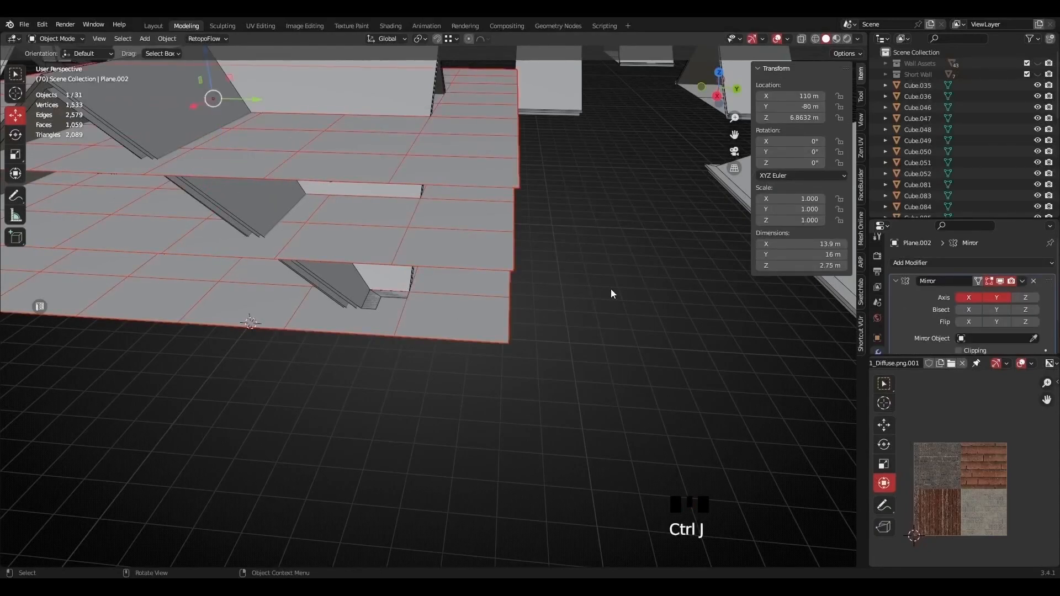
Edit the joined guide planes and select all of their faces in face mode.
key(Tab)
key(3)
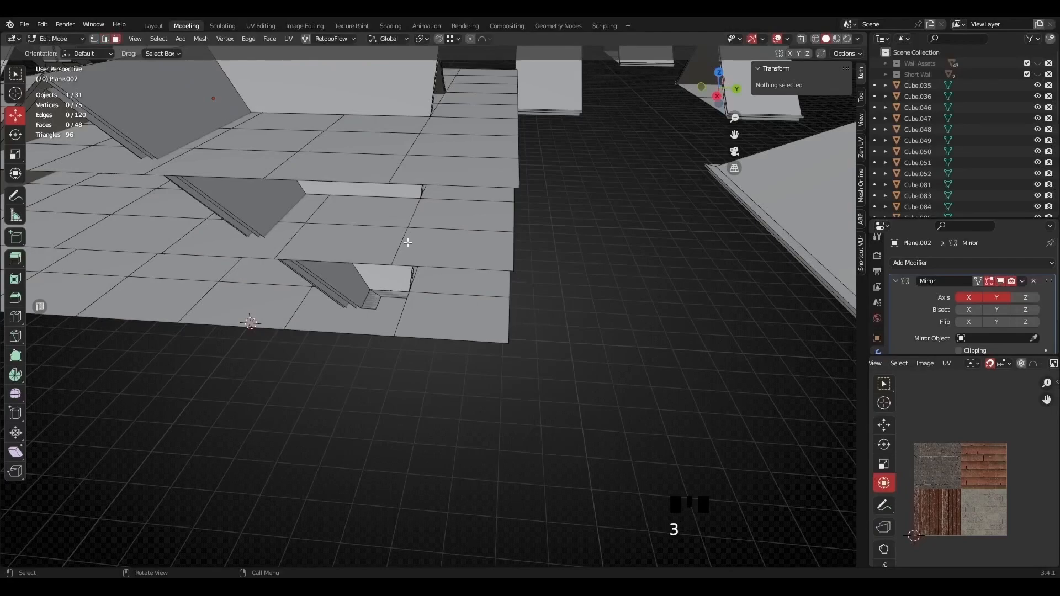
scroll(408, 242, down, 2)
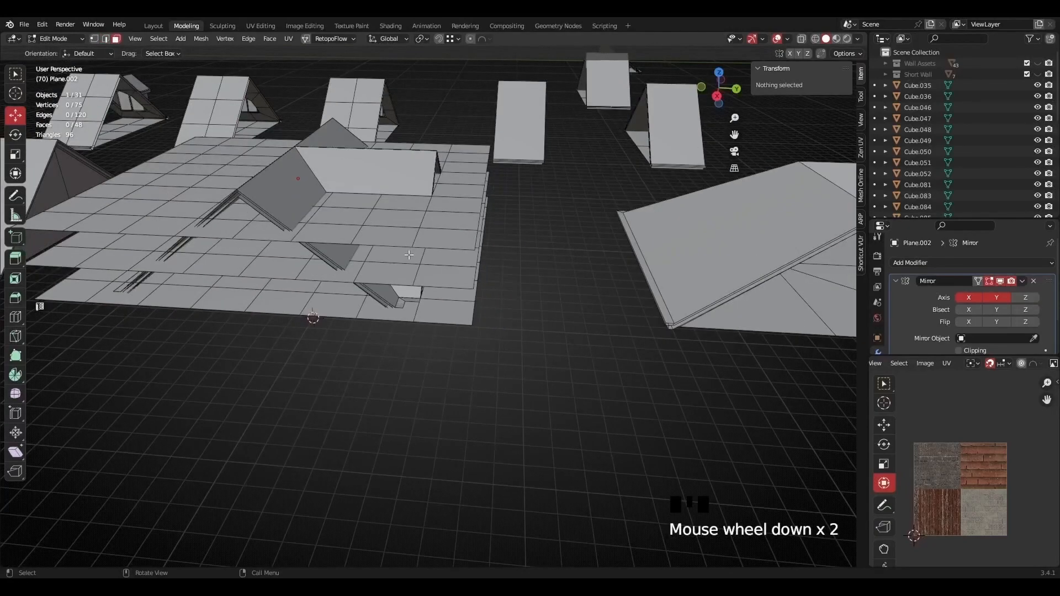
key(a)
middle_drag(359, 245, 391, 247)
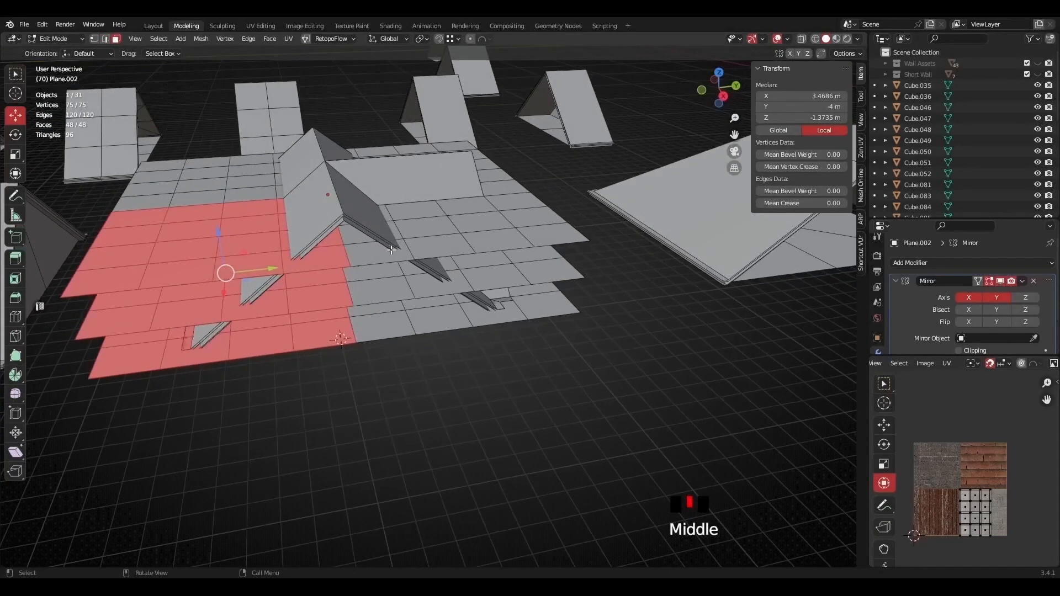
Return to Object Mode and apply the Mirror modifier on the joined guide planes.
key(Tab)
click(1022, 282)
click(979, 293)
Delete only the faces of the joined guide planes, keeping their edges, and return to Object Mode.
middle_drag(379, 182, 380, 210)
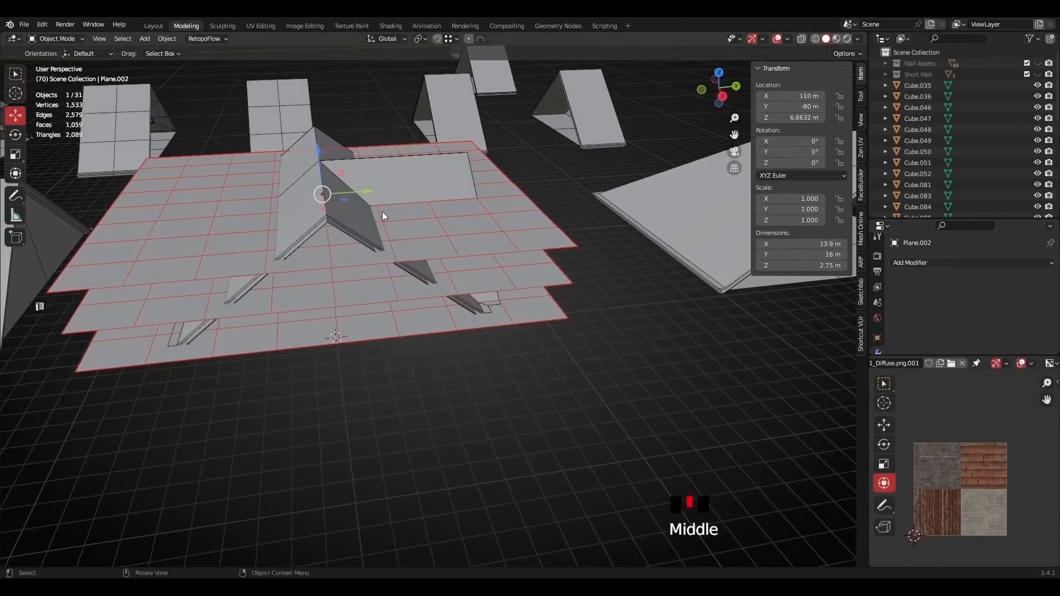
key(Tab)
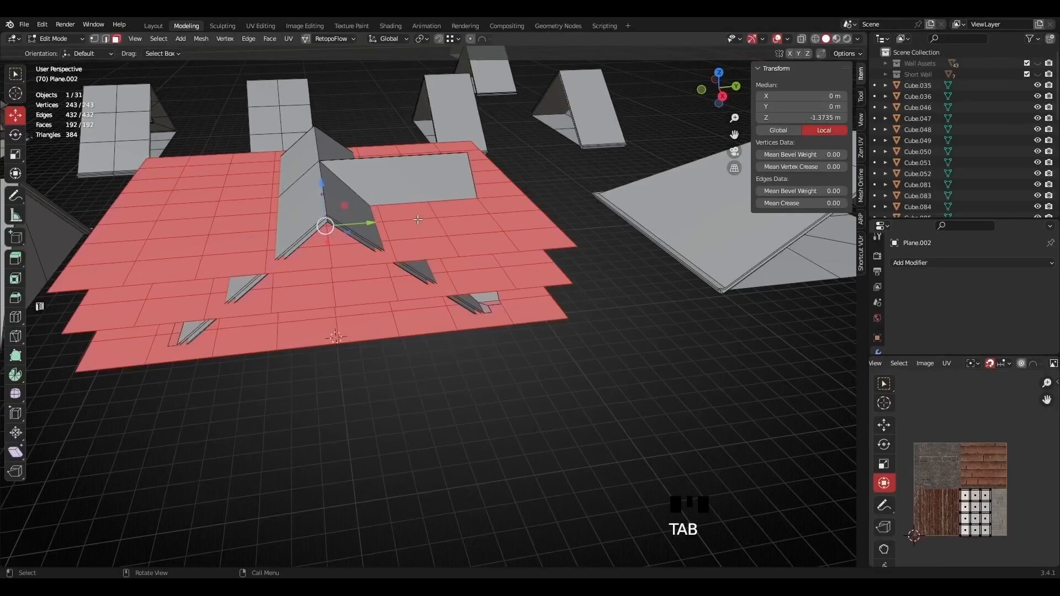
key(x)
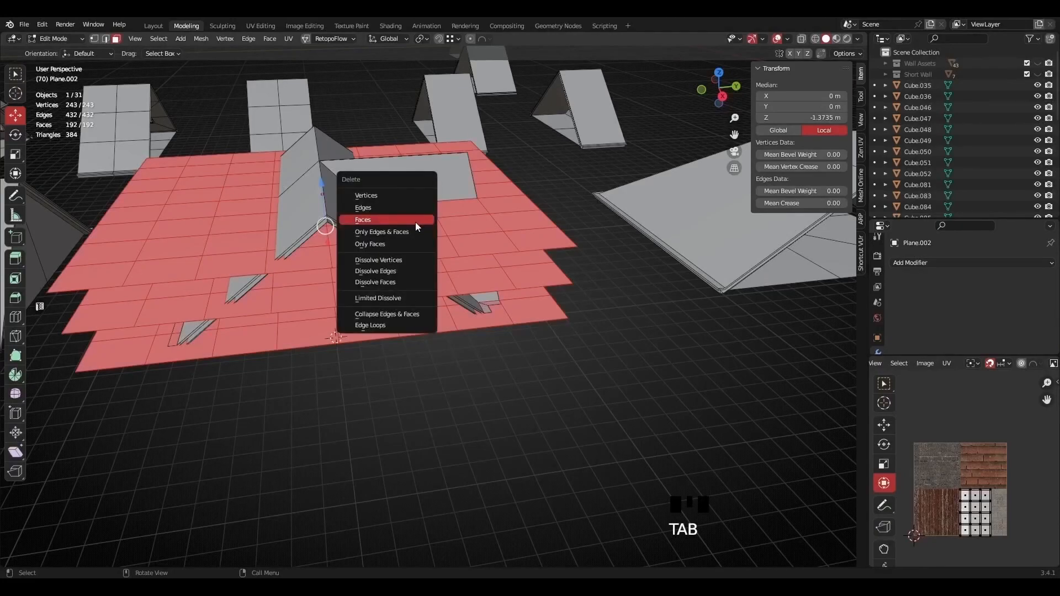
click(374, 243)
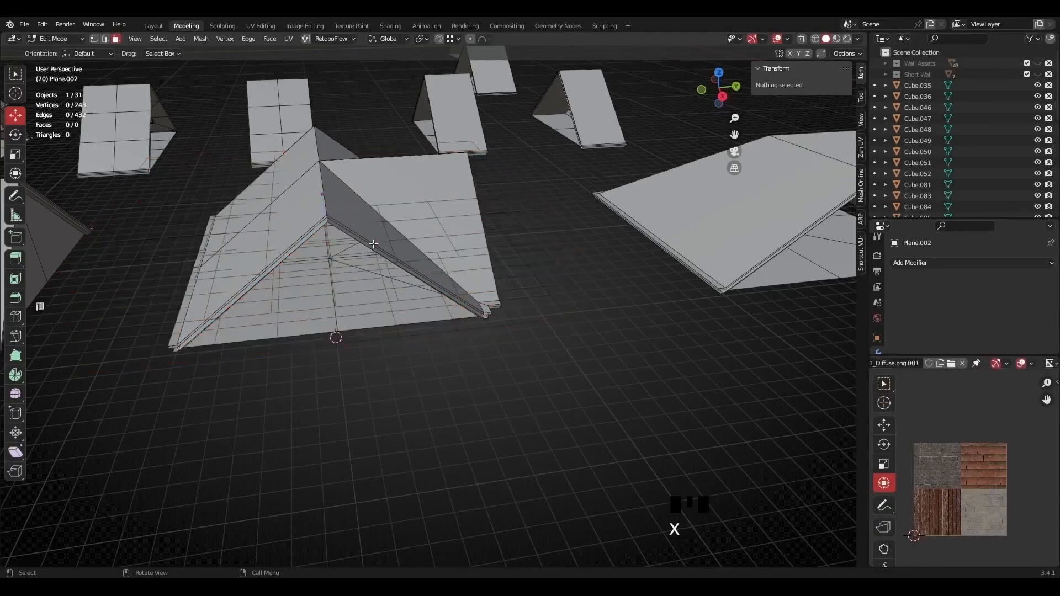
middle_drag(373, 244, 420, 298)
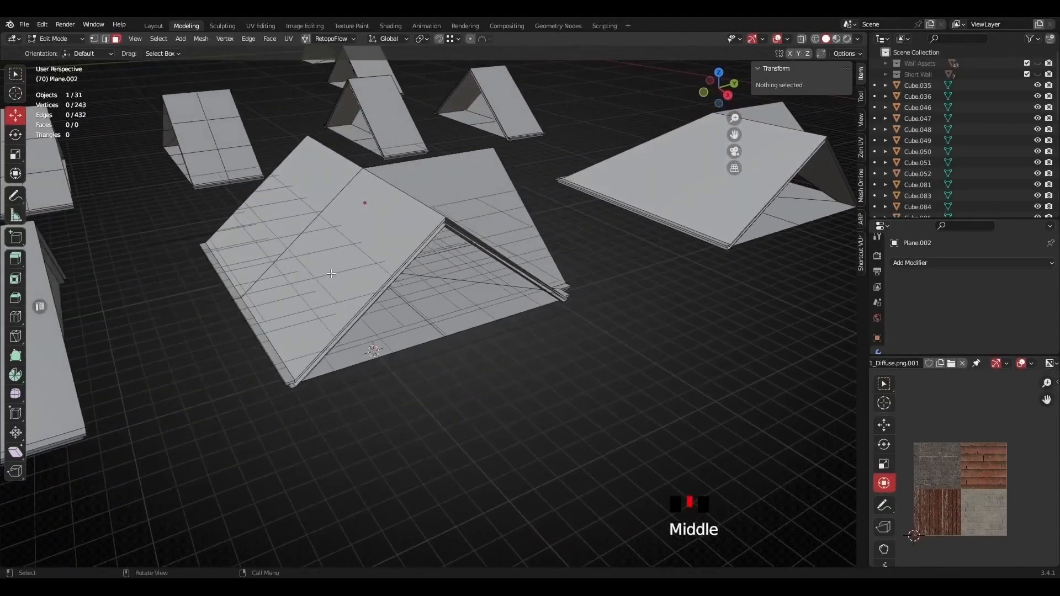
key(Tab)
Delete the old hidden Cutter object from the scene.
middle_drag(599, 338, 475, 261)
scroll(955, 183, down, 8)
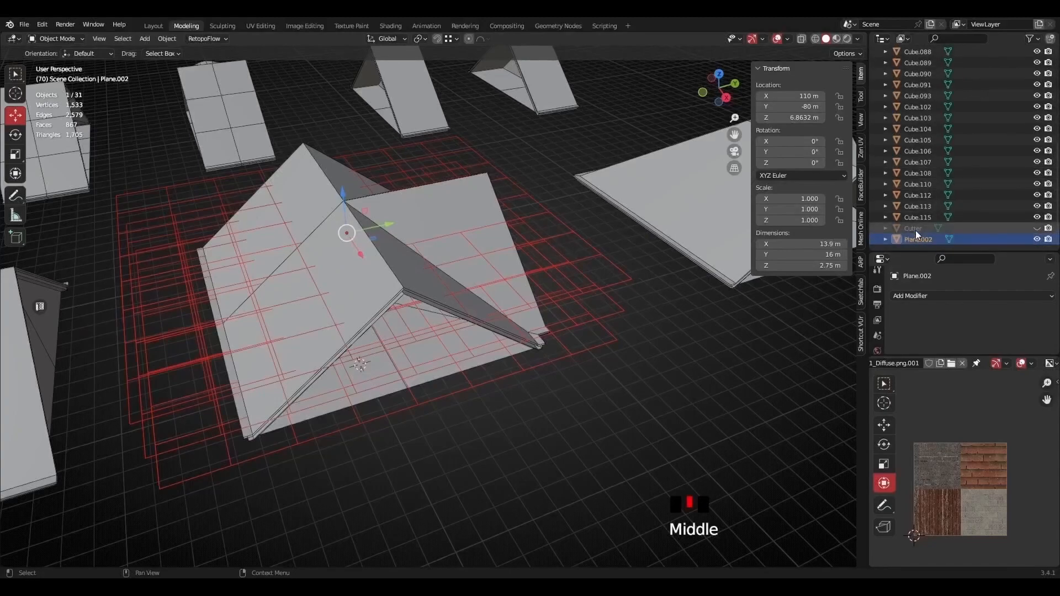
click(915, 229)
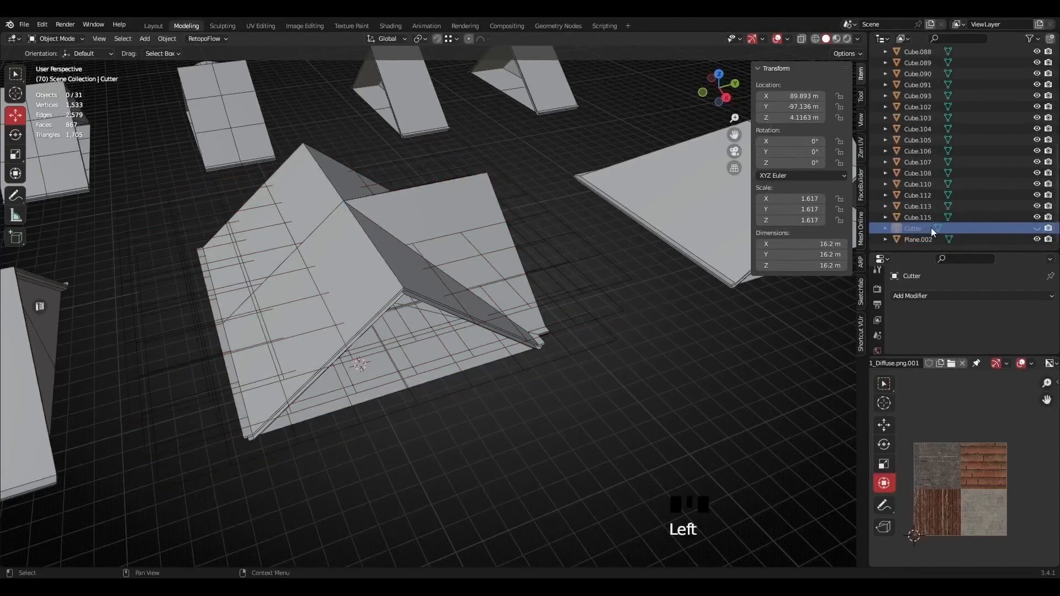
right_click(917, 228)
click(871, 255)
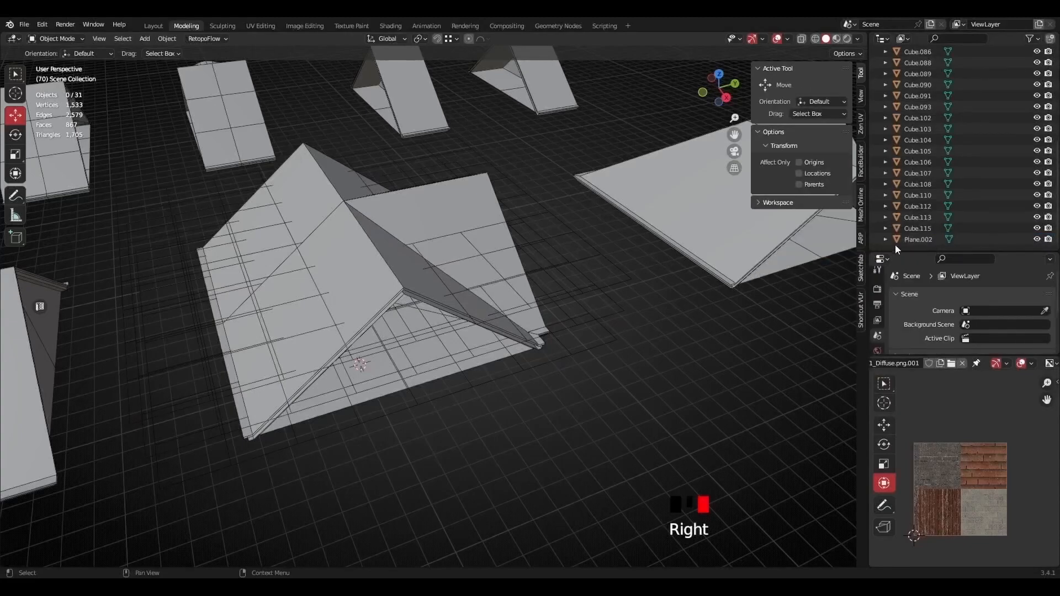
Rename the joined guide-plane object, Plane.002, as Cutter.
double_click(919, 239)
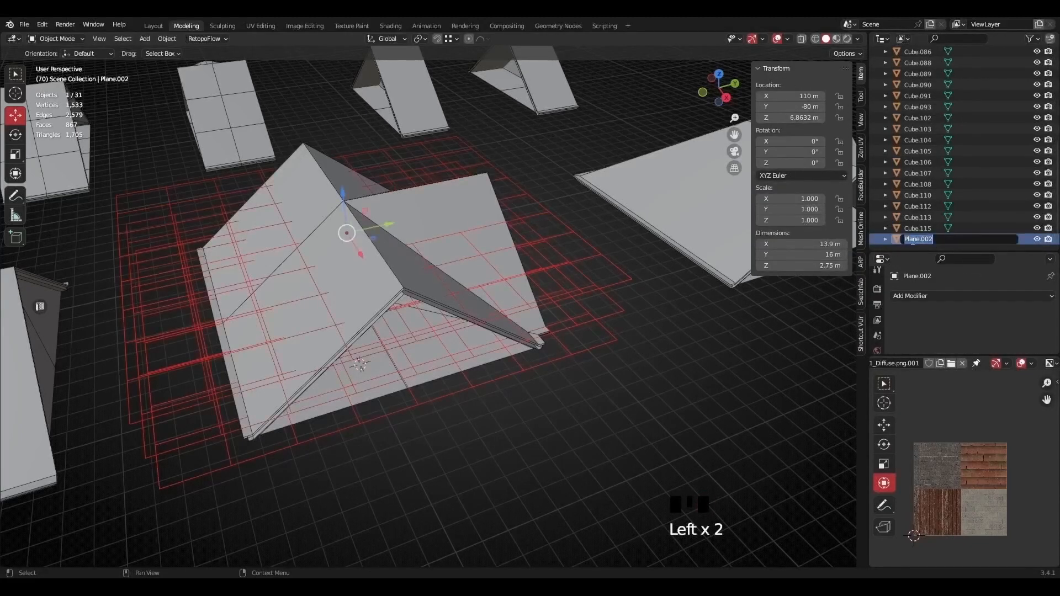
text(Cutter)
key(Return)
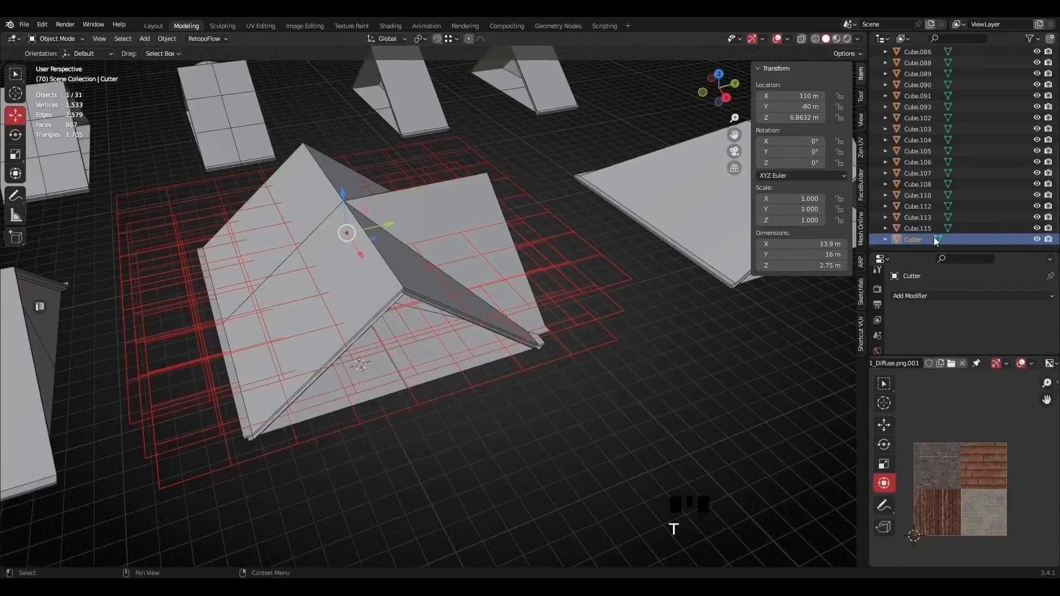
Try moving the neighbouring roof along Y toward the cutter, and undo the move.
scroll(572, 303, down, 4)
middle_drag(484, 321, 535, 291)
scroll(426, 362, up, 1)
scroll(428, 356, up, 2)
scroll(466, 306, down, 4)
click(569, 296)
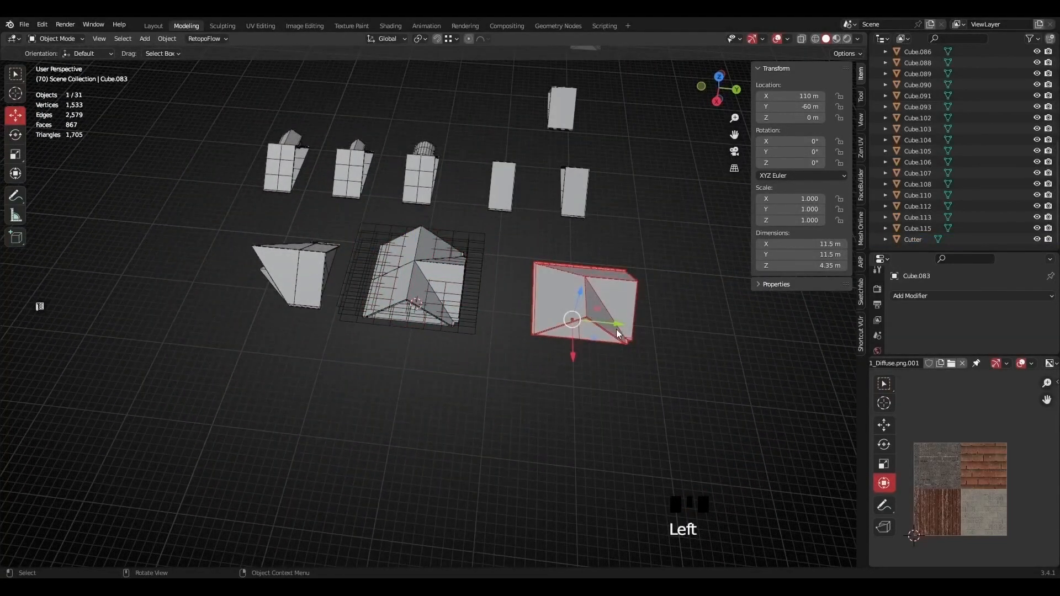
drag(618, 325, 505, 325)
key(ctrl+z)
scroll(455, 356, up, 3)
mouse_move(455, 356)
middle_down()
mouse_move(478, 319)
mouse_move(468, 303)
mouse_move(474, 352)
middle_up()
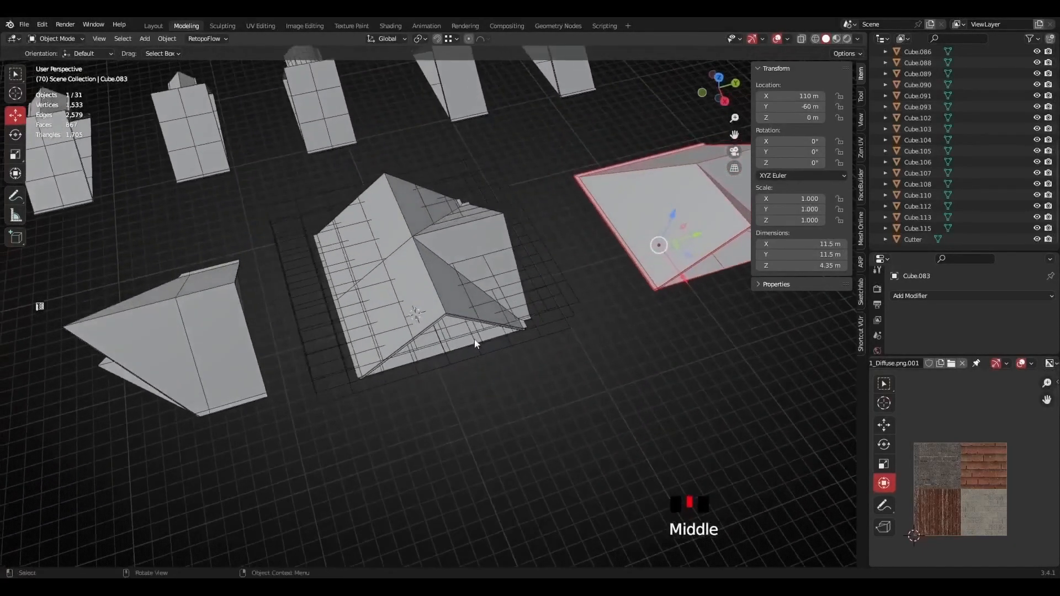
scroll(467, 309, up, 1)
middle_drag(467, 310, 529, 297)
scroll(495, 299, up, 1)
click(601, 310)
middle_drag(601, 307, 387, 276)
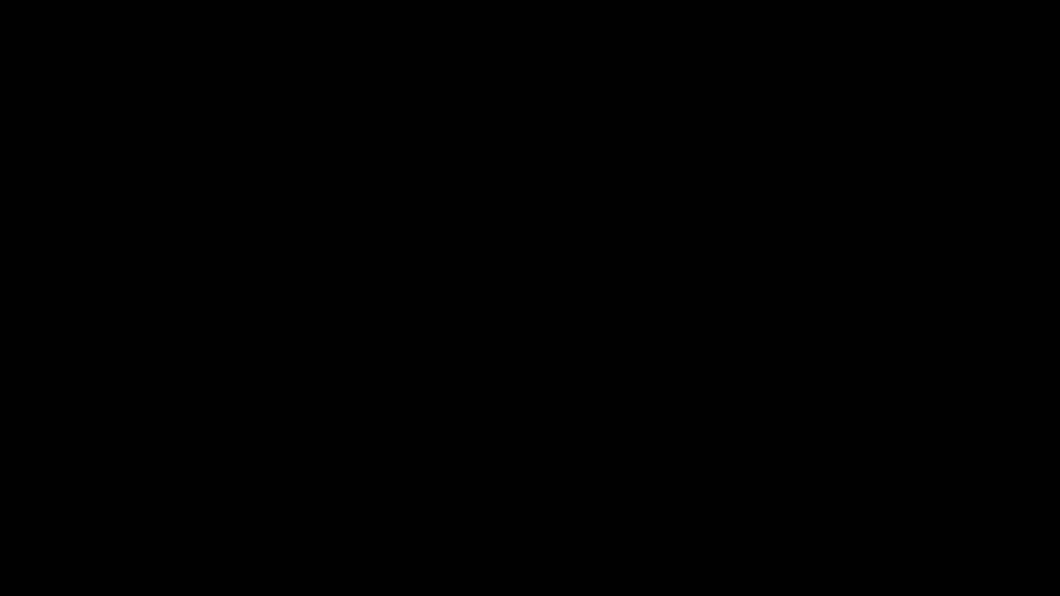